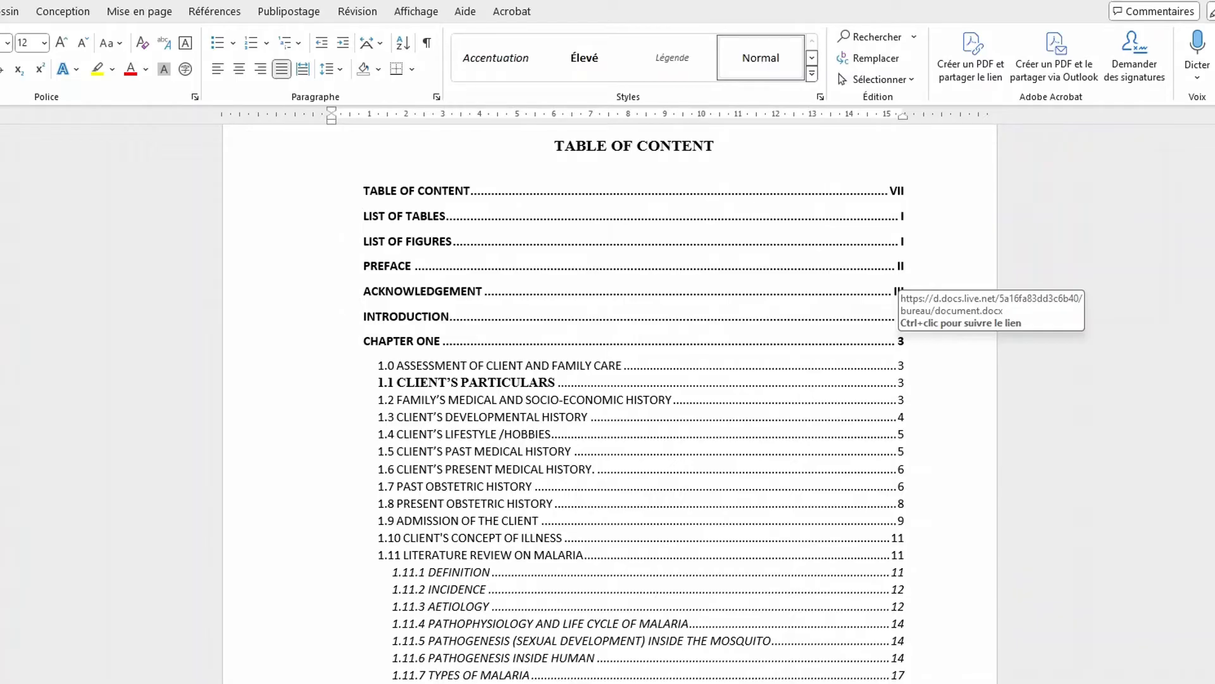
Step: Review the page numbers at the foot of each page from the table of content through the preface, acknowledgement and introduction
{"action": "scroll", "coordinate": [897, 291], "scroll_direction": "down", "scroll_amount": 10}
{"action": "scroll", "coordinate": [610, 405], "scroll_direction": "down", "scroll_amount": 15}
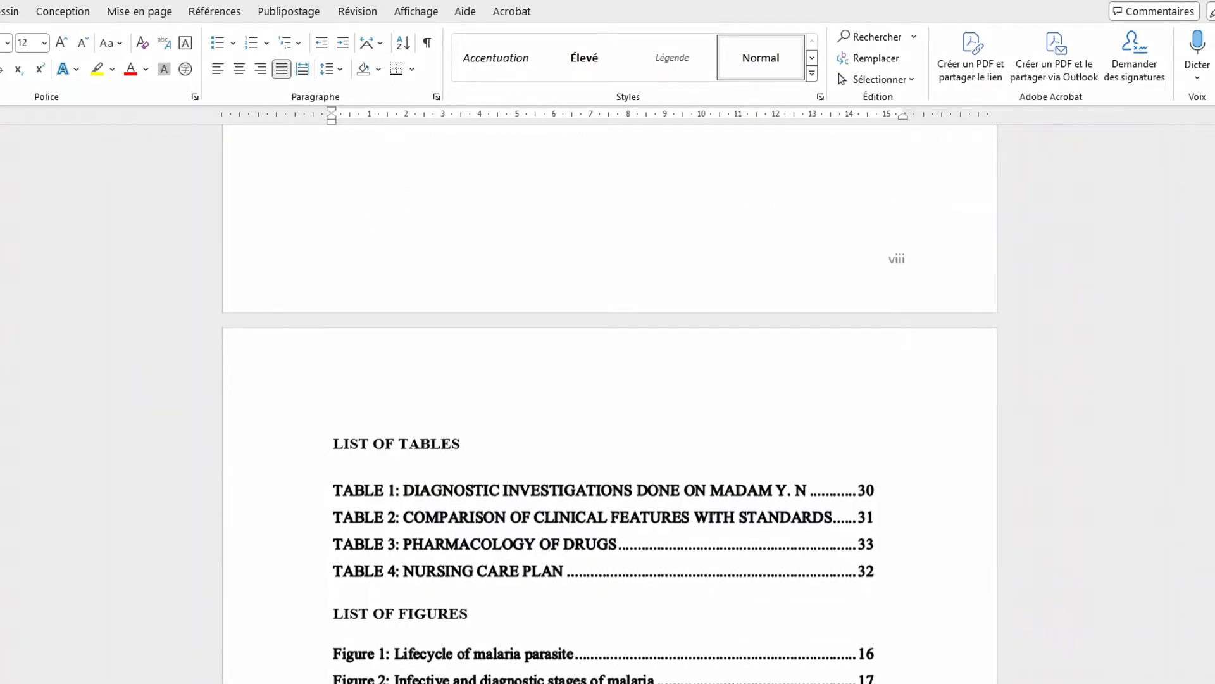
{"action": "scroll", "coordinate": [609, 405], "scroll_direction": "down", "scroll_amount": 3}
{"action": "scroll", "coordinate": [609, 406], "scroll_direction": "up", "scroll_amount": 7}
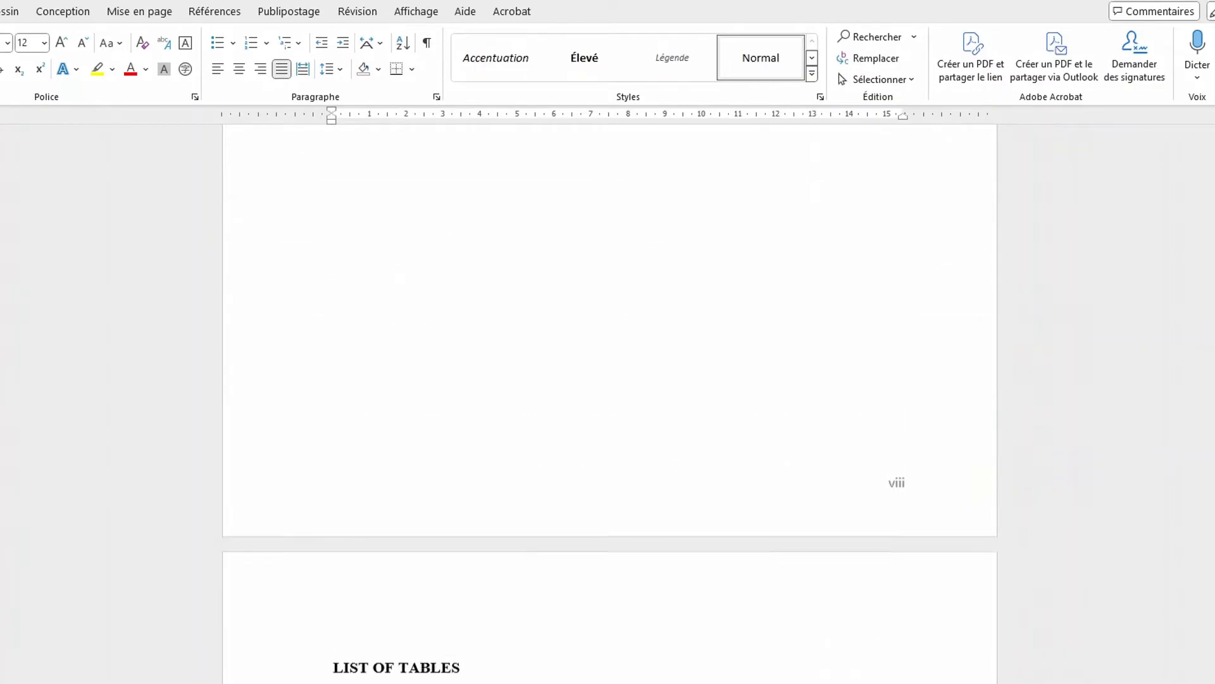
{"action": "scroll", "coordinate": [610, 405], "scroll_direction": "down", "scroll_amount": 3}
{"action": "scroll", "coordinate": [609, 405], "scroll_direction": "down", "scroll_amount": 9}
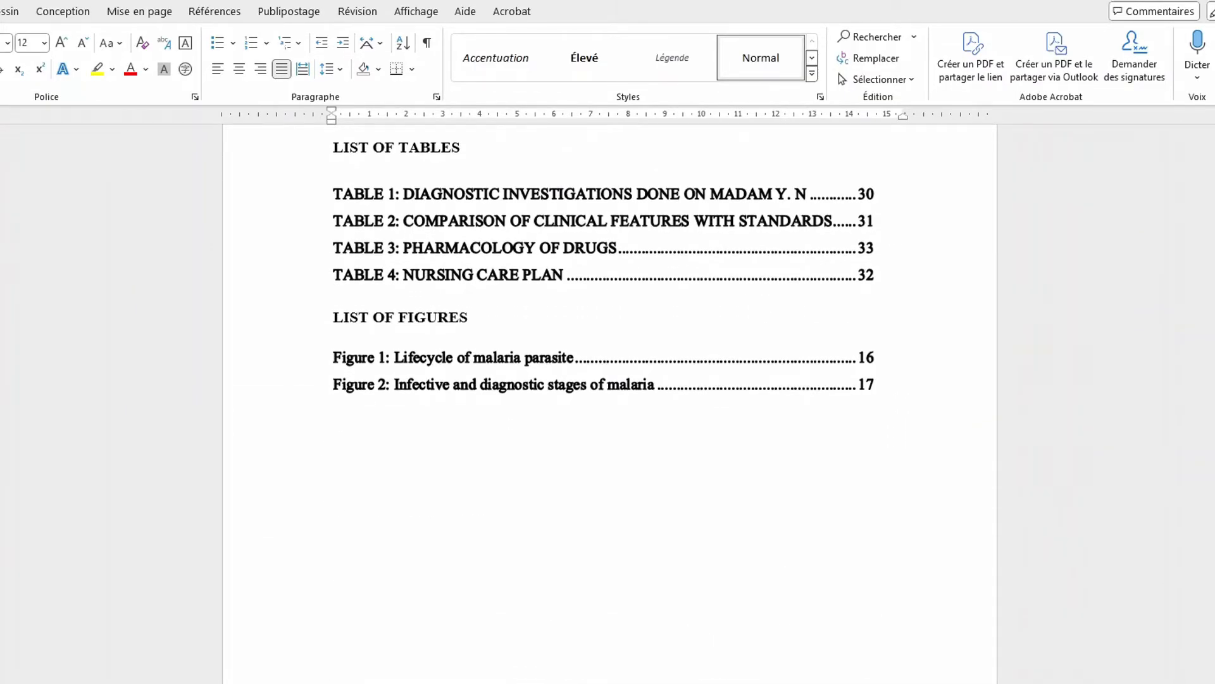
{"action": "scroll", "coordinate": [471, 355], "scroll_direction": "down", "scroll_amount": 15}
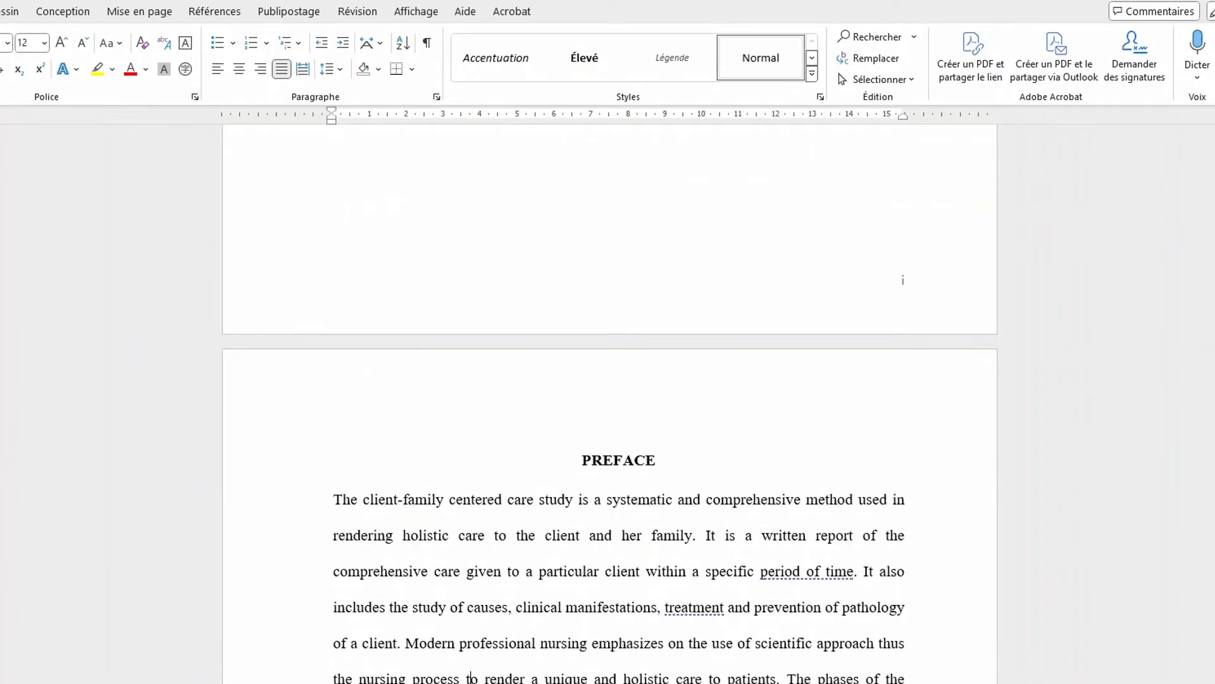
{"action": "scroll", "coordinate": [471, 355], "scroll_direction": "down", "scroll_amount": 13}
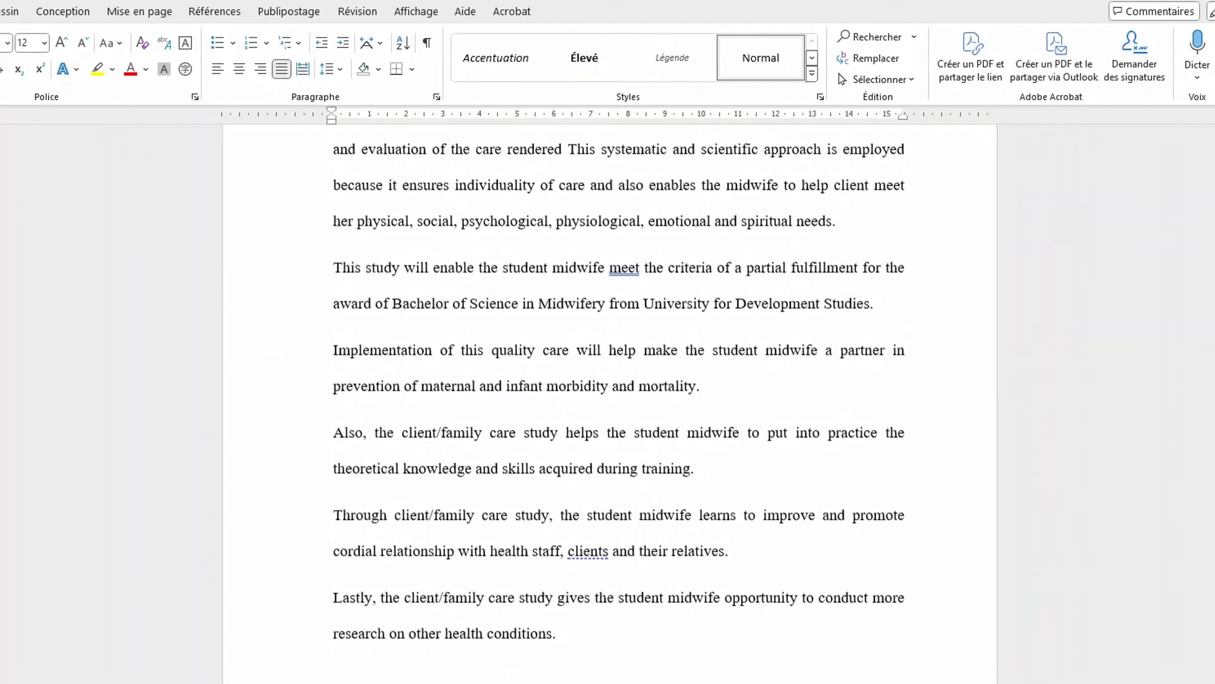
{"action": "scroll", "coordinate": [610, 403], "scroll_direction": "down", "scroll_amount": 10}
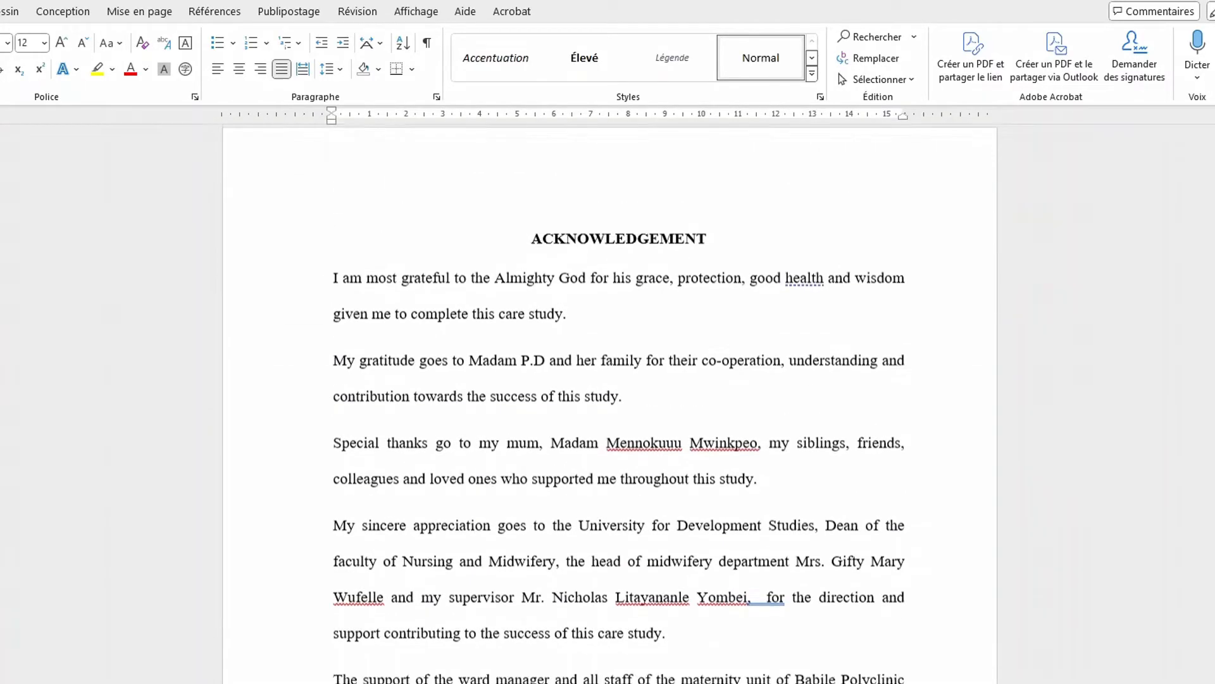
{"action": "scroll", "coordinate": [610, 403], "scroll_direction": "down", "scroll_amount": 10}
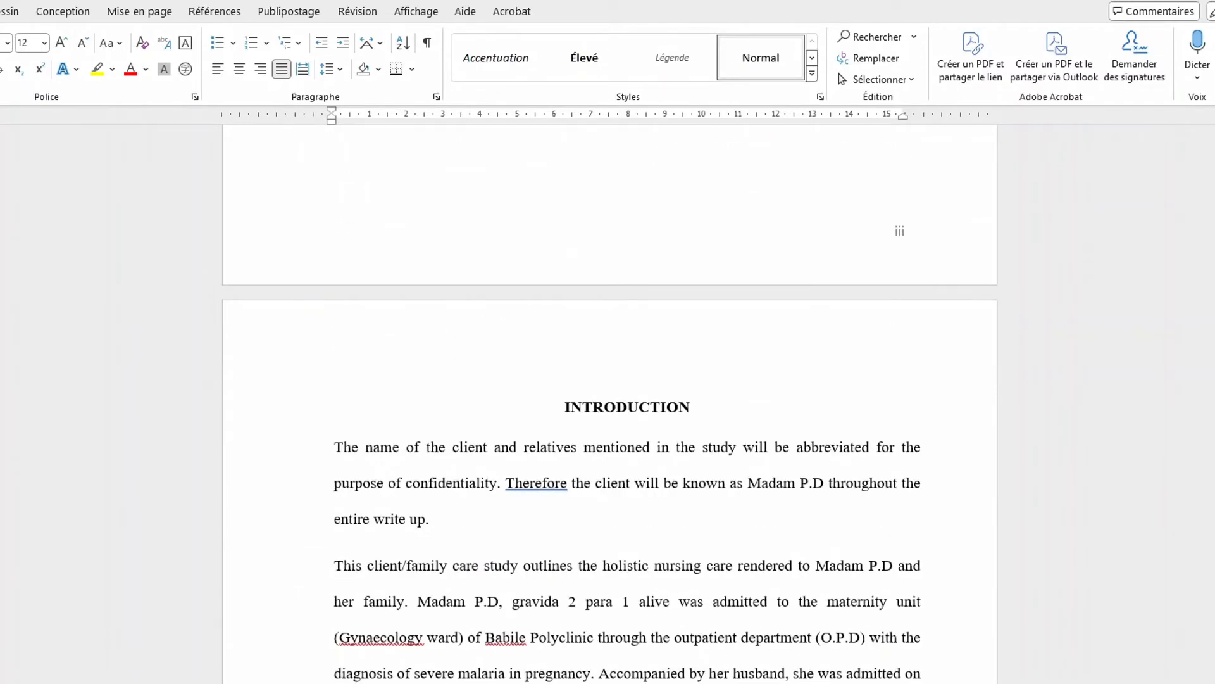
{"action": "scroll", "coordinate": [609, 404], "scroll_direction": "up", "scroll_amount": 5}
{"action": "scroll", "coordinate": [610, 403], "scroll_direction": "up", "scroll_amount": 3}
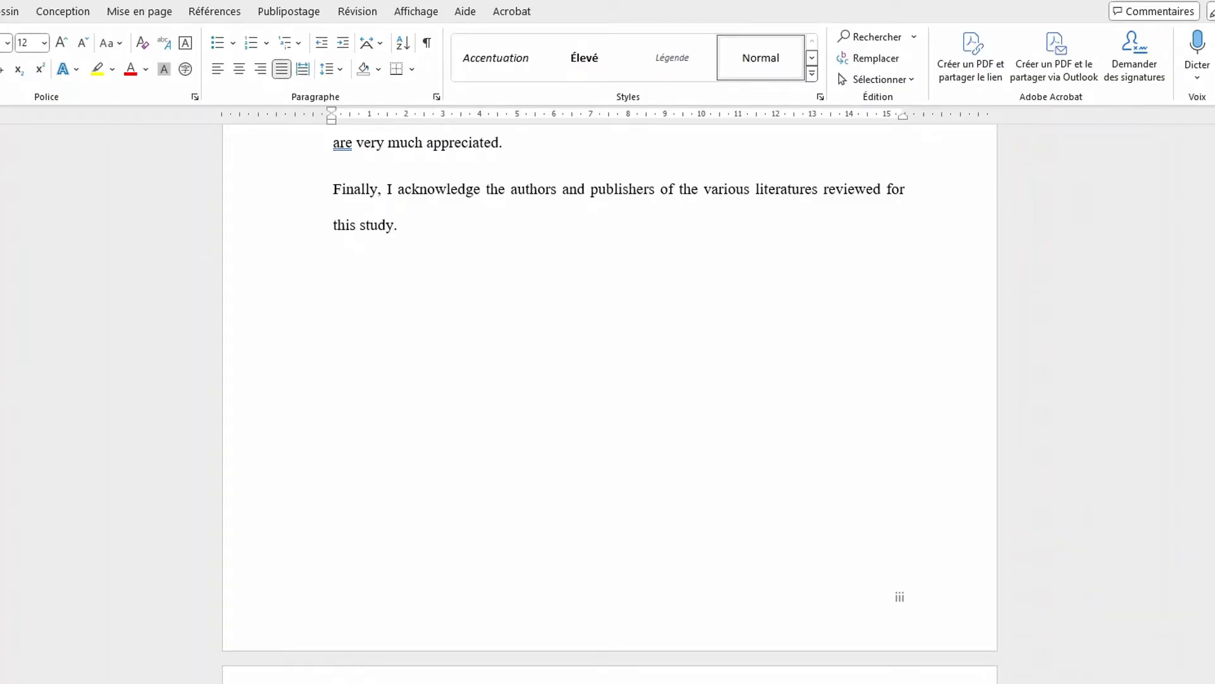
{"action": "scroll", "coordinate": [609, 404], "scroll_direction": "down", "scroll_amount": 10}
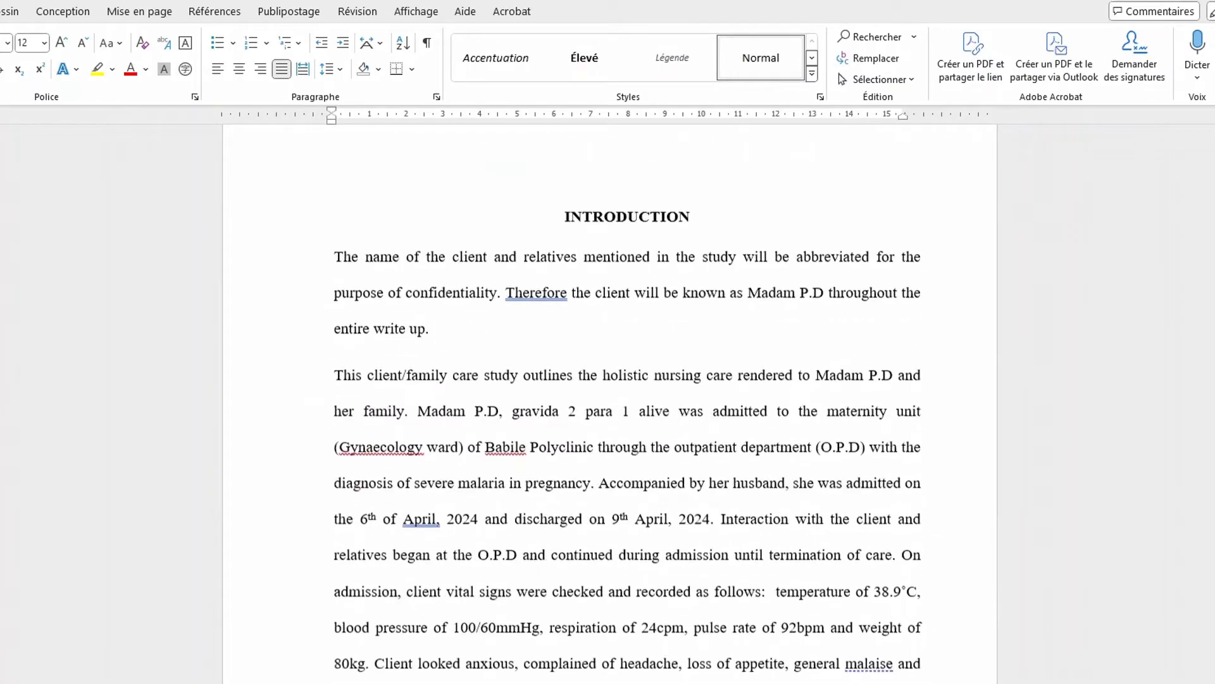
{"action": "scroll", "coordinate": [609, 403], "scroll_direction": "down", "scroll_amount": 7}
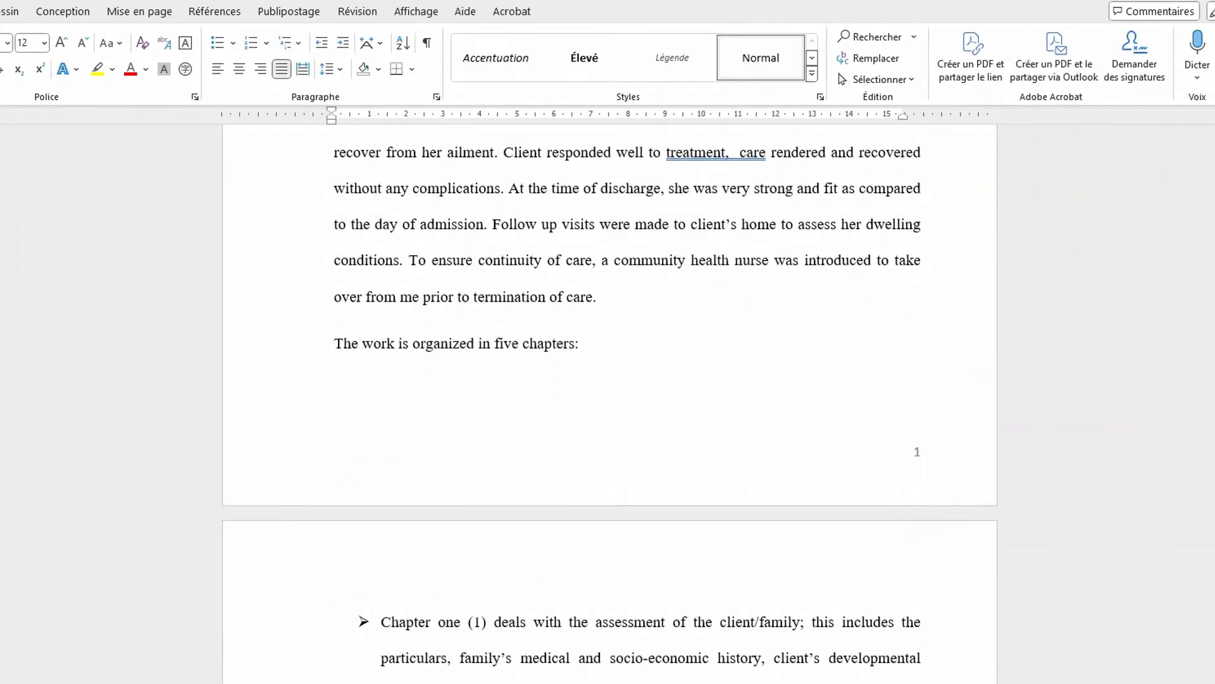
Step: Go back through the front matter to the cover page, checking the numbering style of each part and the cover page's footer
{"action": "scroll", "coordinate": [609, 403], "scroll_direction": "up", "scroll_amount": 15}
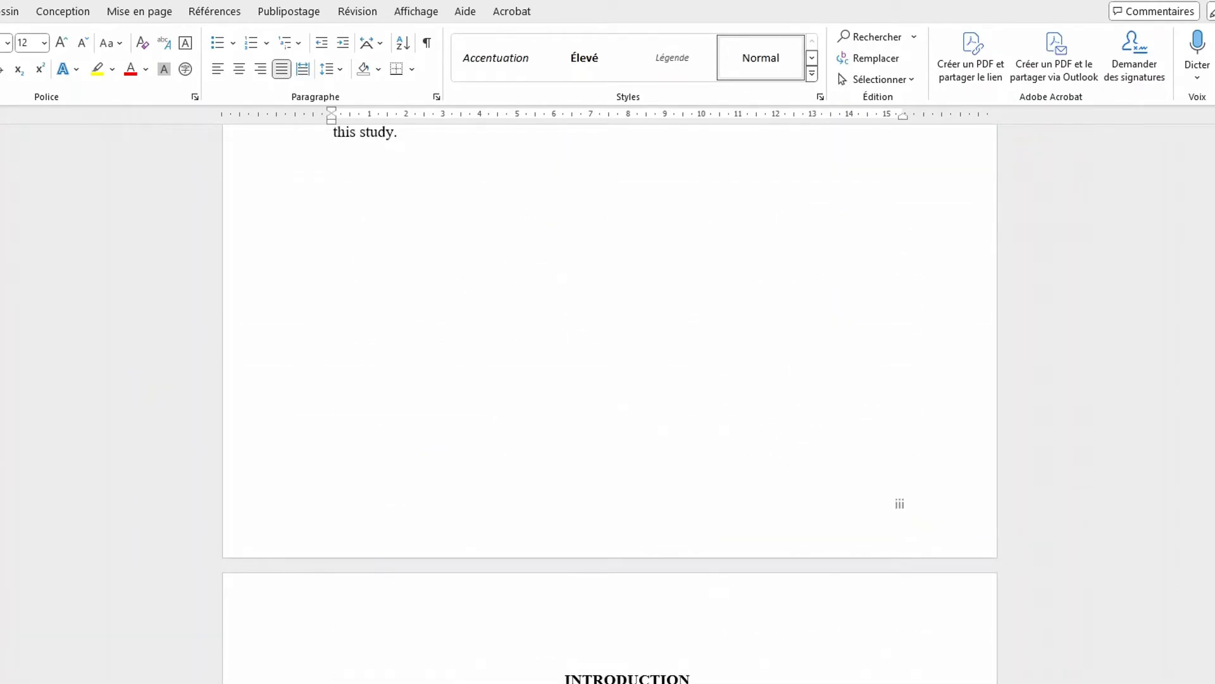
{"action": "scroll", "coordinate": [610, 403], "scroll_direction": "up", "scroll_amount": 18}
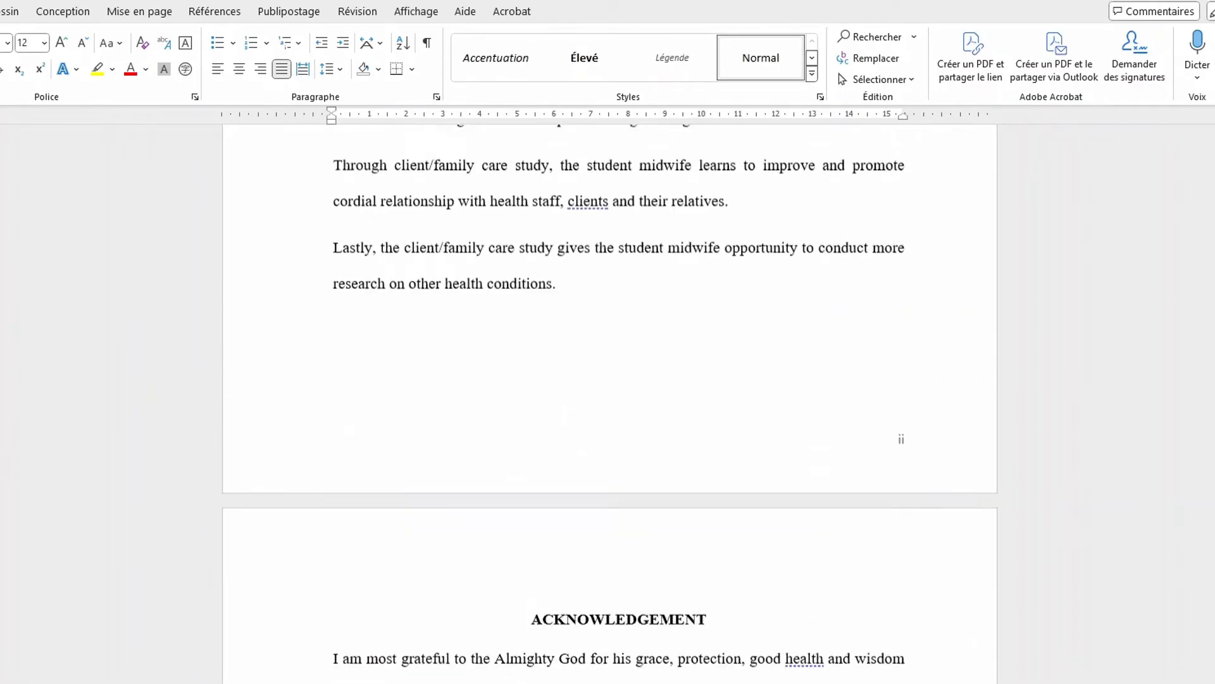
{"action": "scroll", "coordinate": [610, 403], "scroll_direction": "up", "scroll_amount": 15}
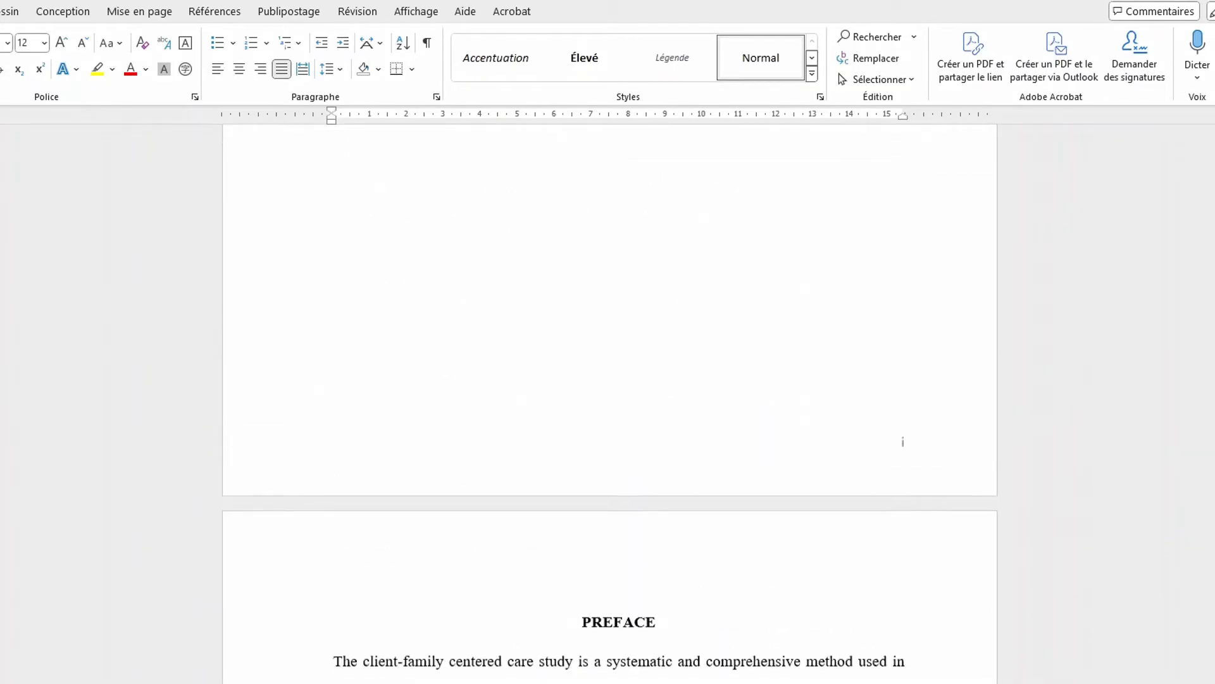
{"action": "scroll", "coordinate": [610, 403], "scroll_direction": "up", "scroll_amount": 6}
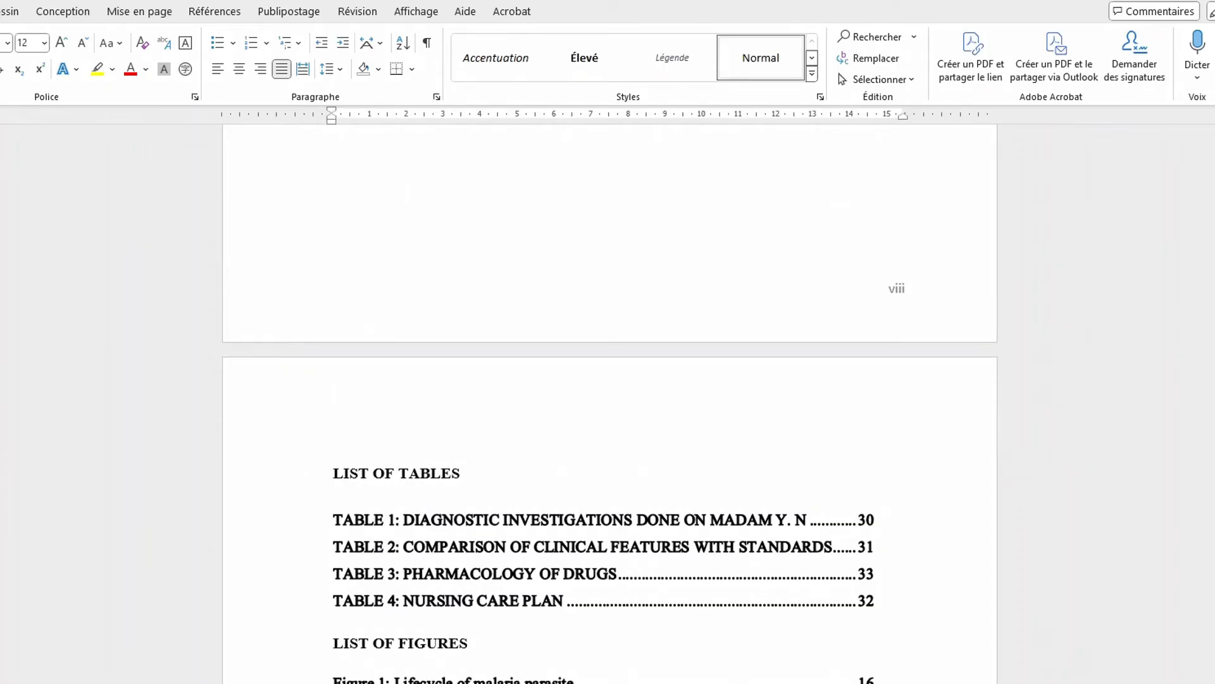
{"action": "scroll", "coordinate": [609, 403], "scroll_direction": "up", "scroll_amount": 3}
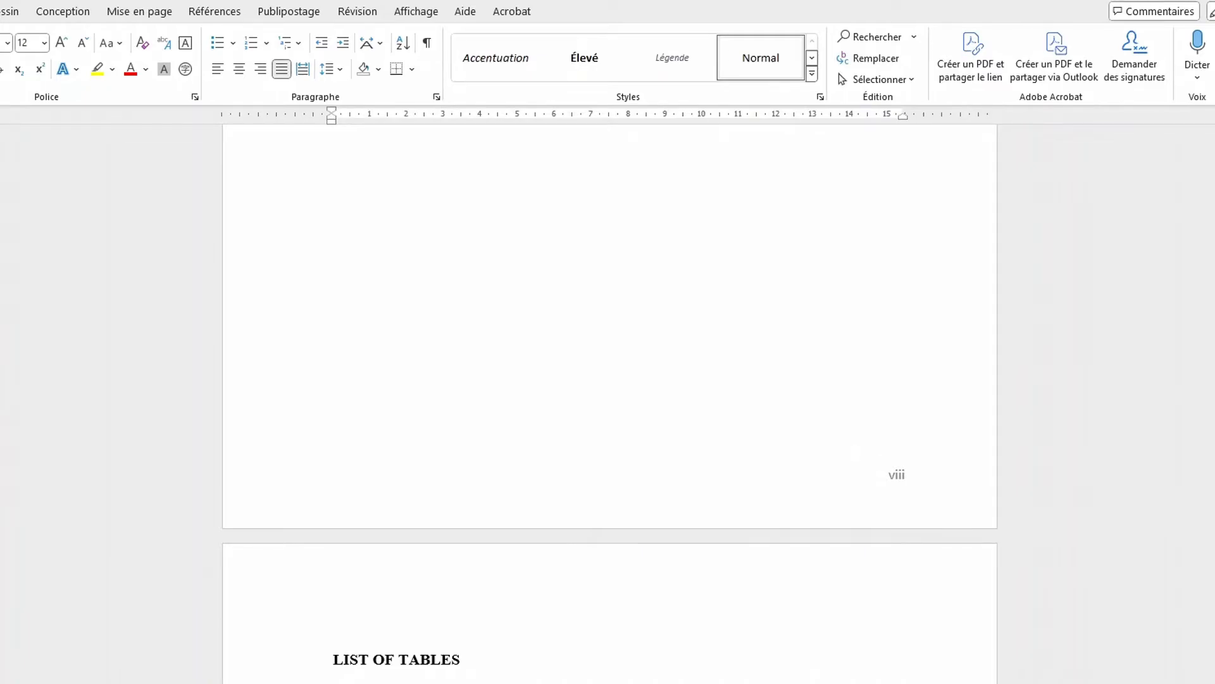
{"action": "scroll", "coordinate": [609, 404], "scroll_direction": "up", "scroll_amount": 18}
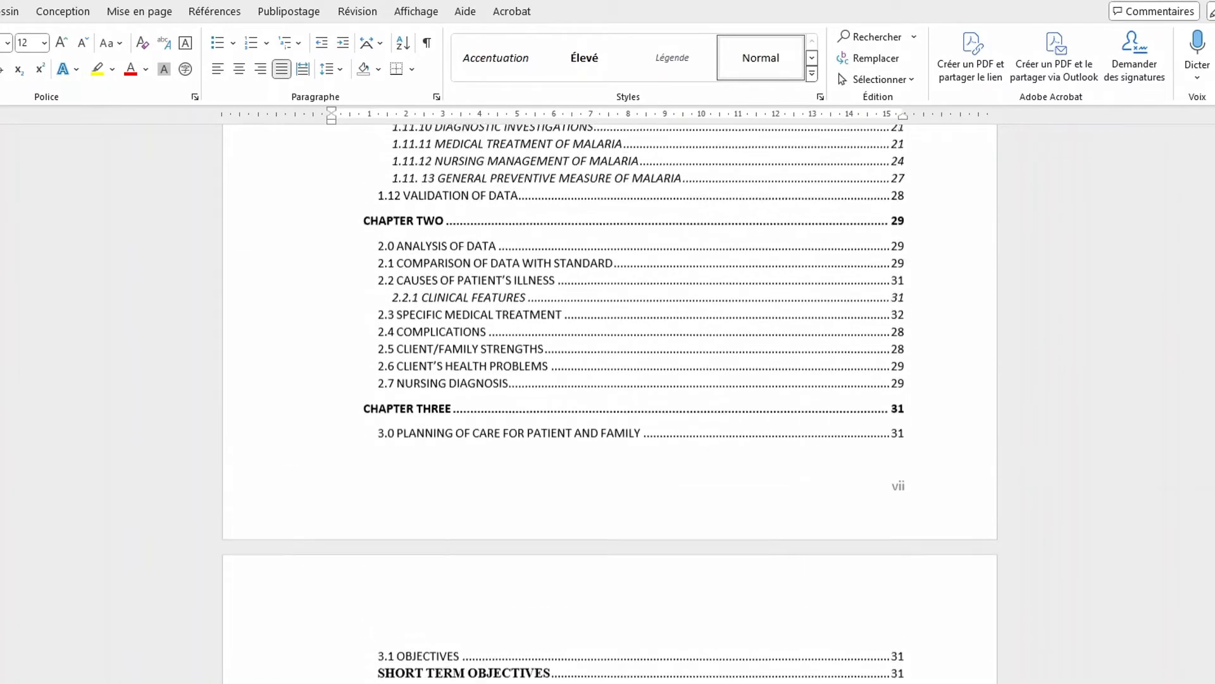
{"action": "scroll", "coordinate": [610, 403], "scroll_direction": "up", "scroll_amount": 1}
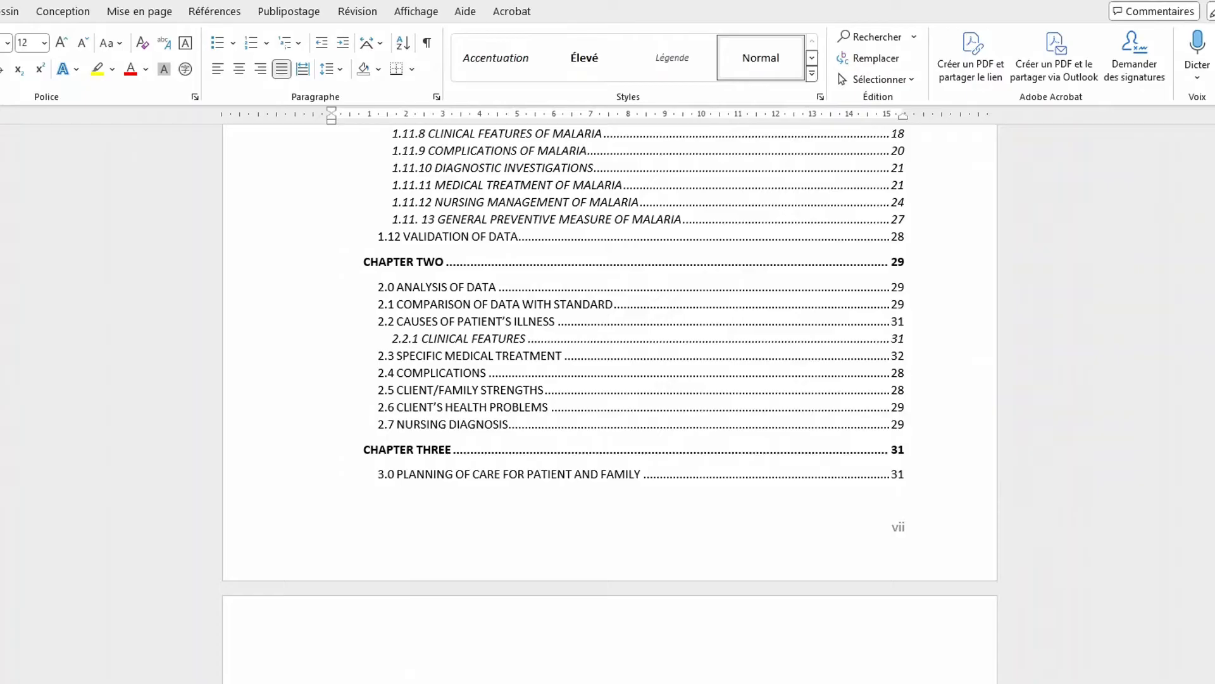
{"action": "scroll", "coordinate": [609, 403], "scroll_direction": "up", "scroll_amount": 4}
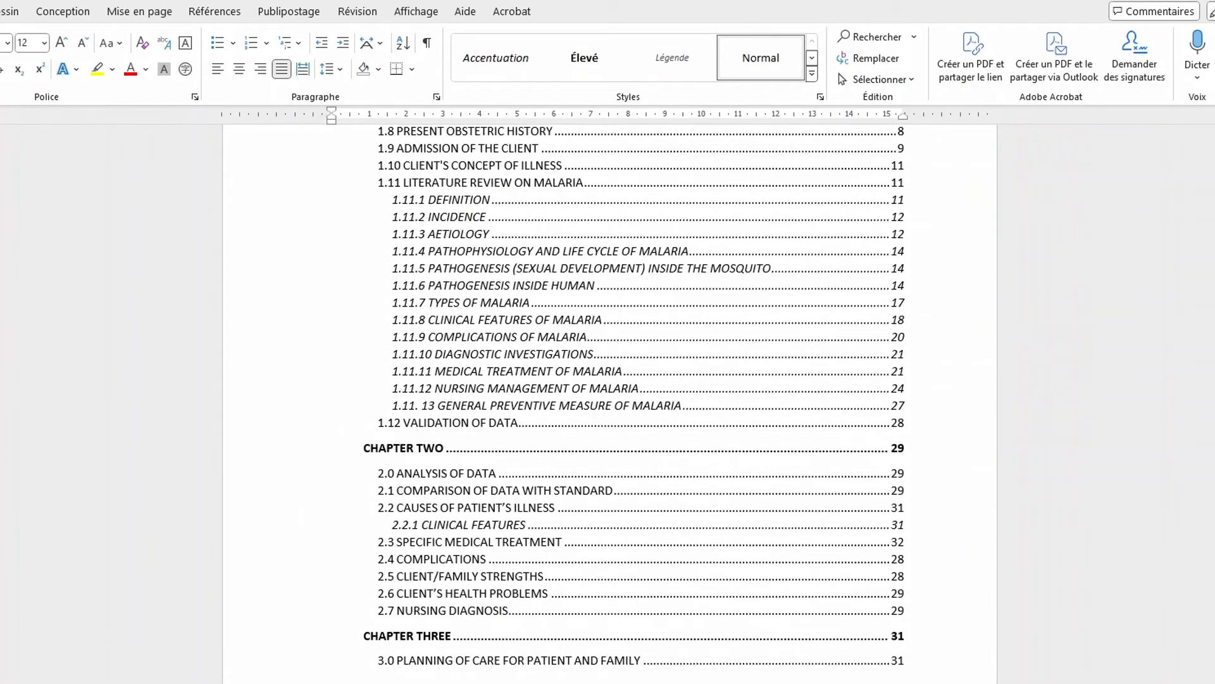
{"action": "scroll", "coordinate": [610, 403], "scroll_direction": "up", "scroll_amount": 12}
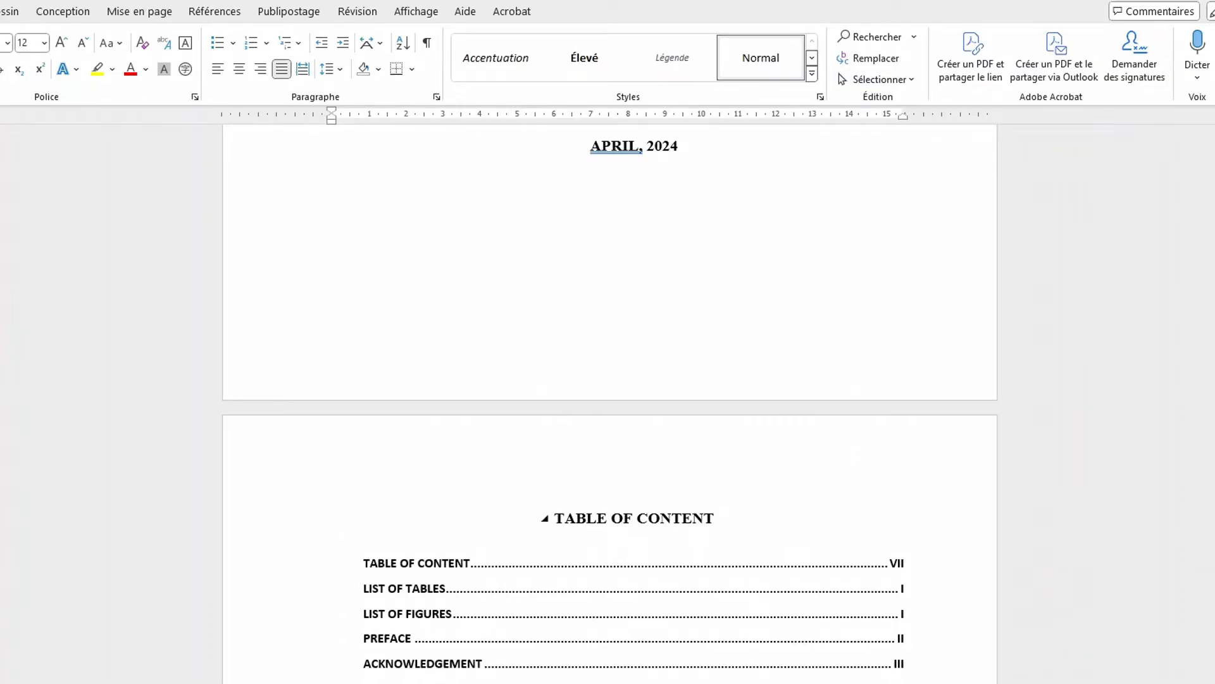
{"action": "scroll", "coordinate": [611, 405], "scroll_direction": "up", "scroll_amount": 10}
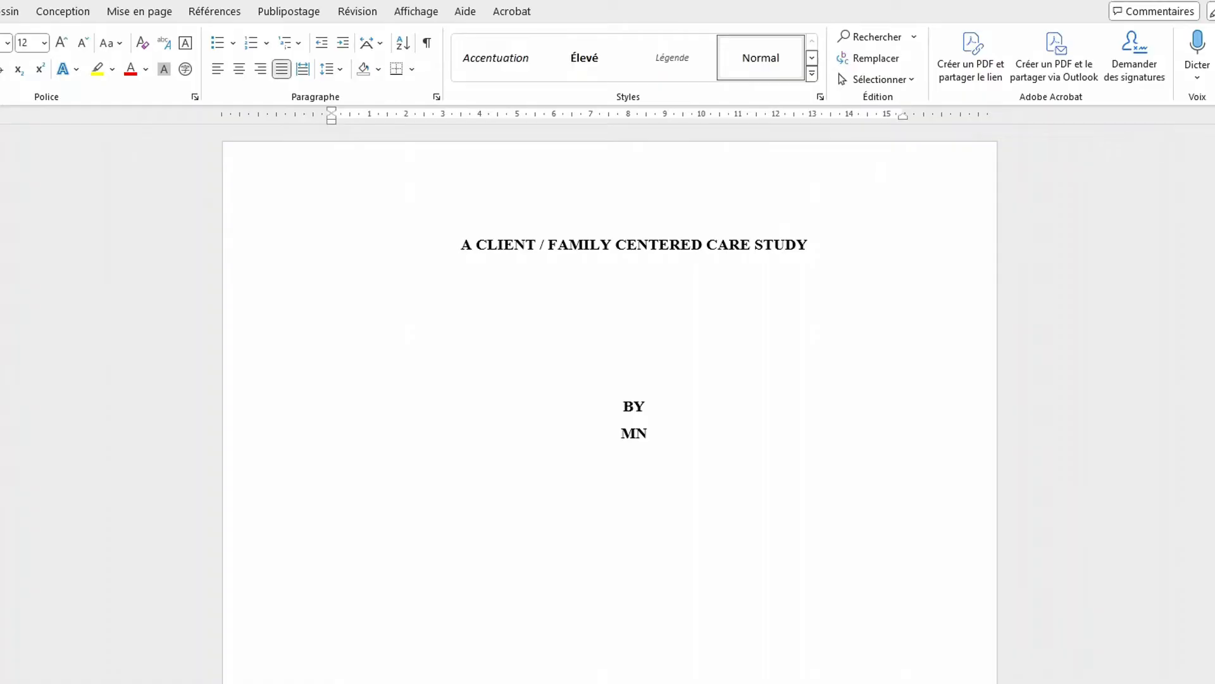
{"action": "scroll", "coordinate": [610, 405], "scroll_direction": "down", "scroll_amount": 5}
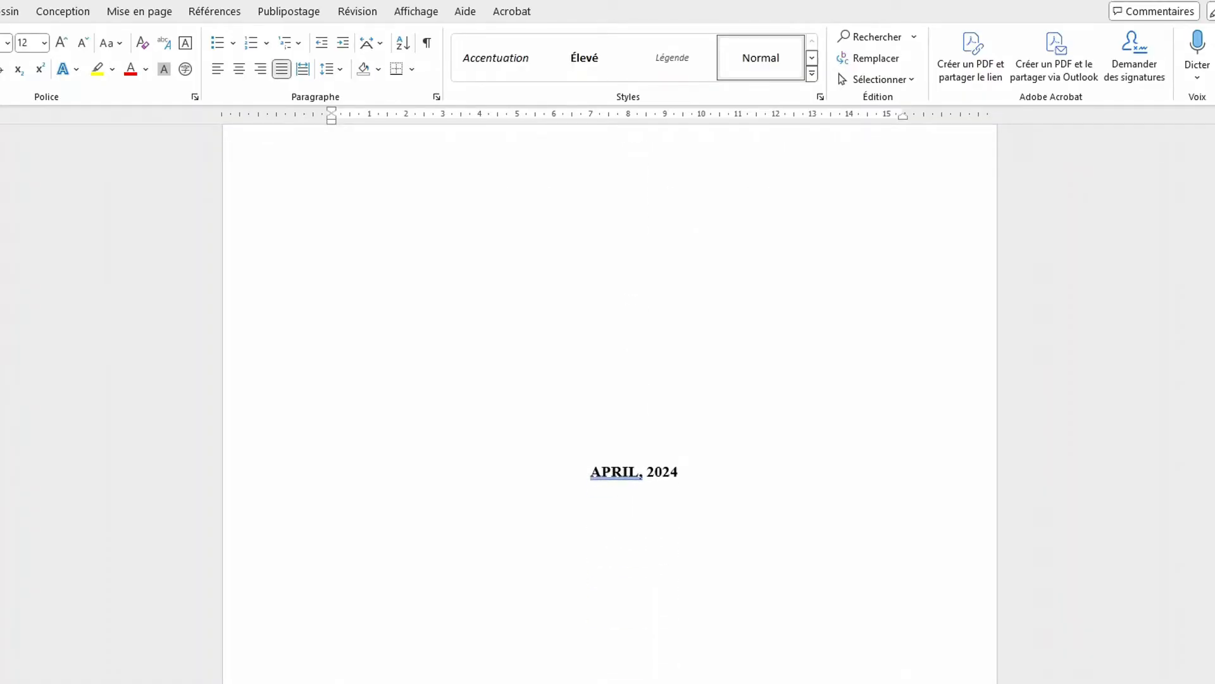
{"action": "scroll", "coordinate": [610, 405], "scroll_direction": "up", "scroll_amount": 6}
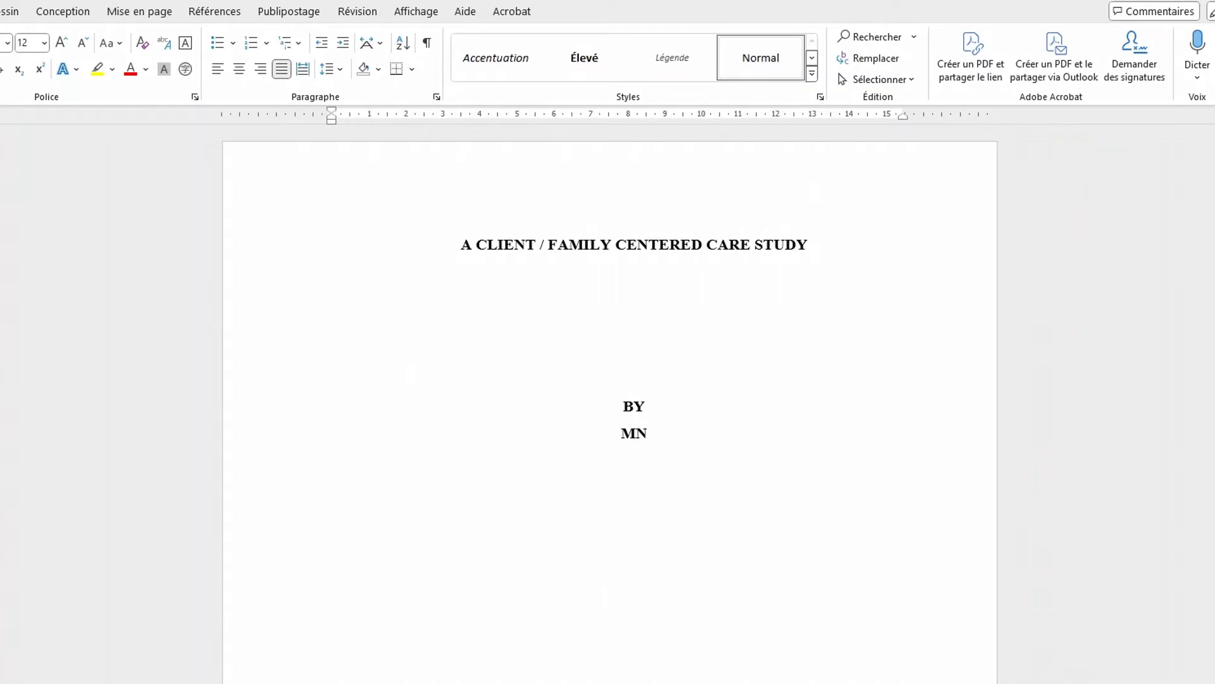
Step: Open the cover page's header for editing and examine the Section 1 header and footer labels up to the list of tables
{"action": "double_click", "coordinate": [612, 189]}
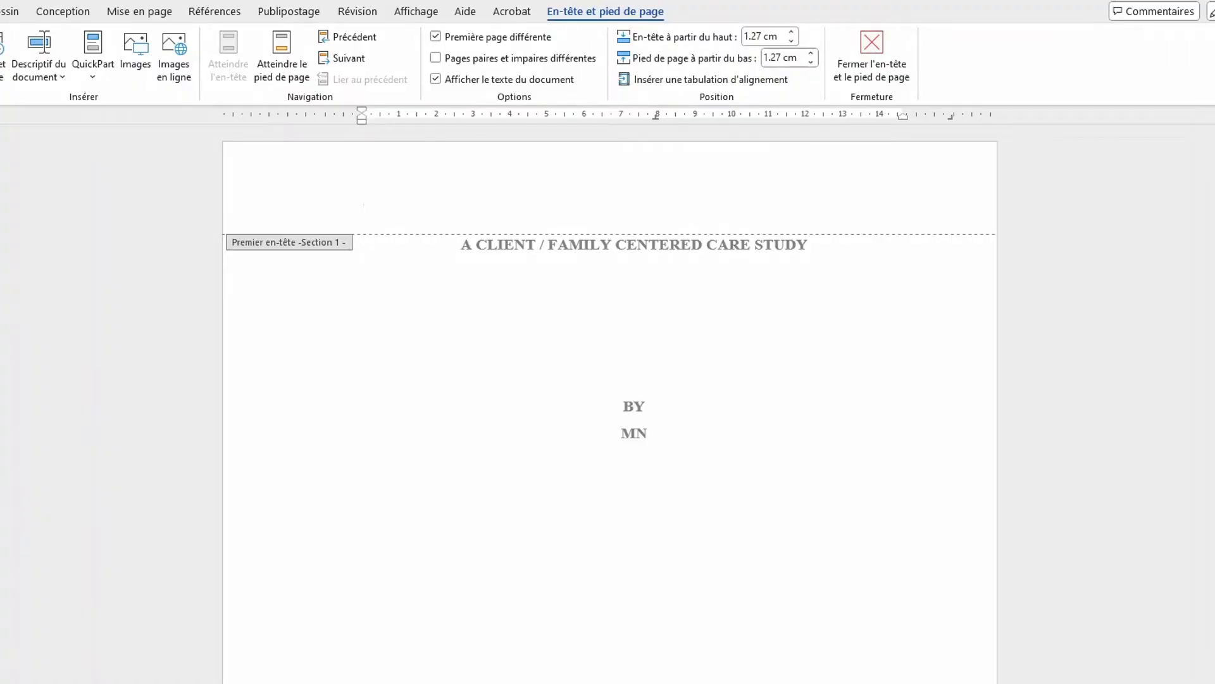
{"action": "scroll", "coordinate": [610, 405], "scroll_direction": "down", "scroll_amount": 15}
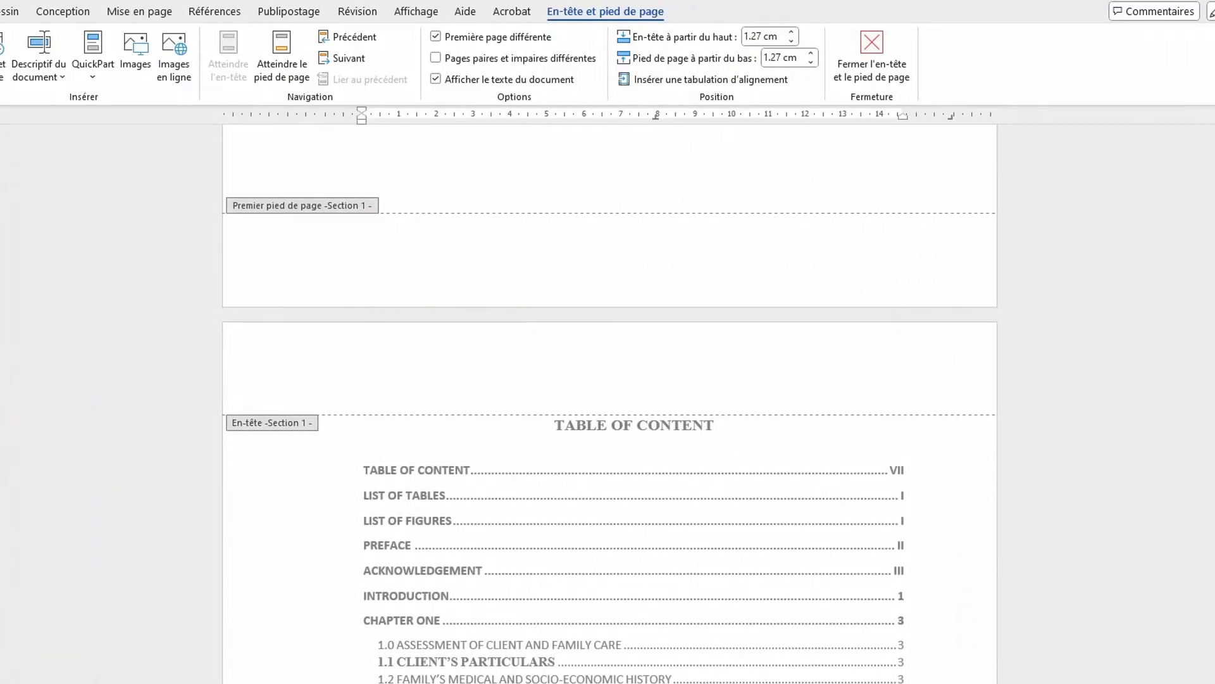
{"action": "scroll", "coordinate": [610, 405], "scroll_direction": "down", "scroll_amount": 14}
{"action": "scroll", "coordinate": [610, 405], "scroll_direction": "down", "scroll_amount": 14}
{"action": "scroll", "coordinate": [609, 405], "scroll_direction": "down", "scroll_amount": 14}
{"action": "scroll", "coordinate": [609, 405], "scroll_direction": "down", "scroll_amount": 4}
{"action": "scroll", "coordinate": [610, 405], "scroll_direction": "up", "scroll_amount": 7}
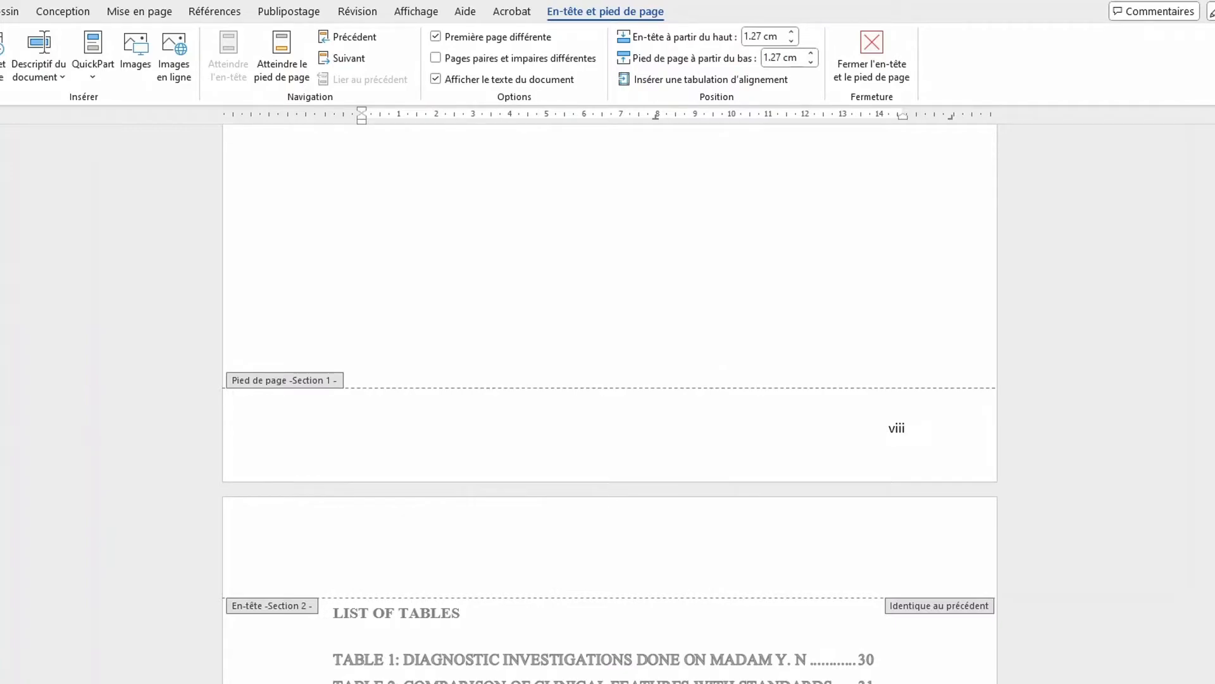
Step: Examine the Section 2 footers from the list of tables to the acknowledgement, and the boundary with Section 3 at the introduction
{"action": "scroll", "coordinate": [902, 548], "scroll_direction": "down", "scroll_amount": 15}
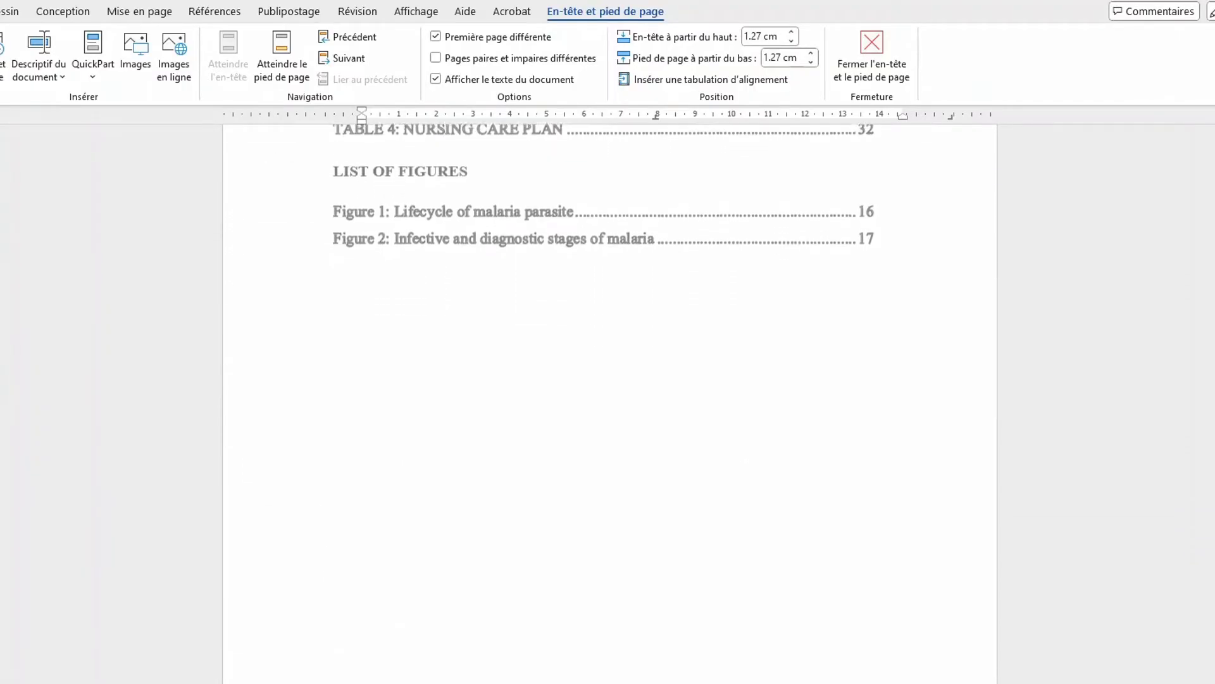
{"action": "scroll", "coordinate": [902, 548], "scroll_direction": "down", "scroll_amount": 15}
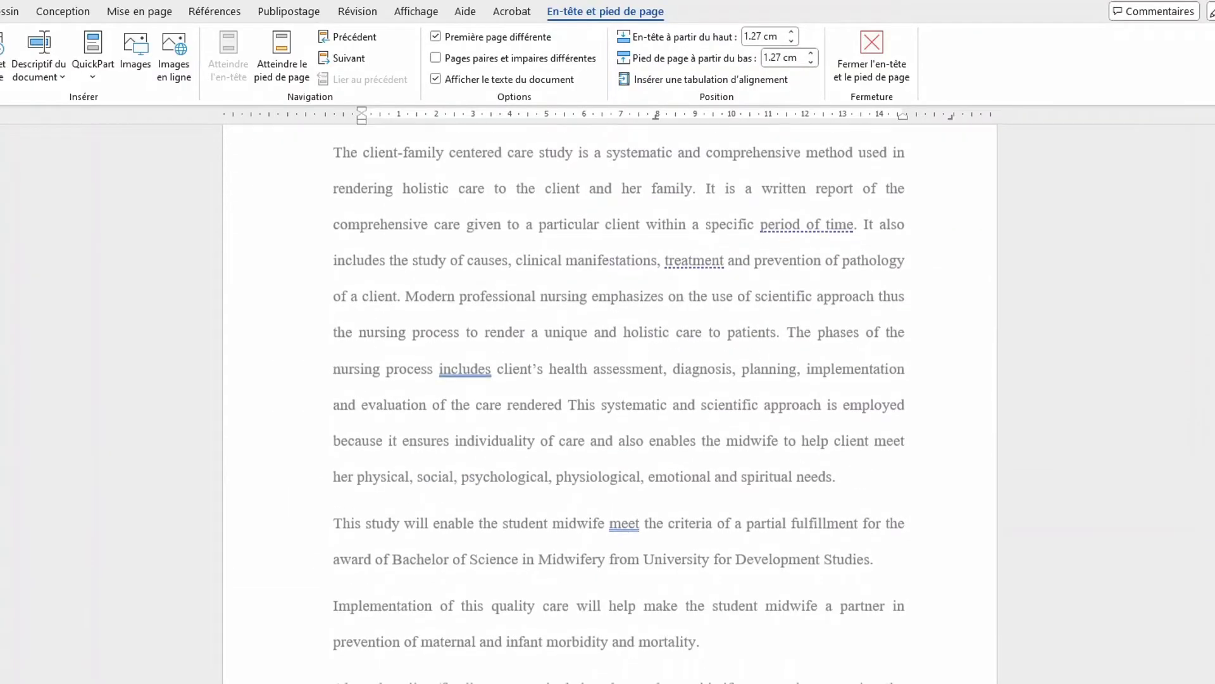
{"action": "scroll", "coordinate": [611, 406], "scroll_direction": "down", "scroll_amount": 15}
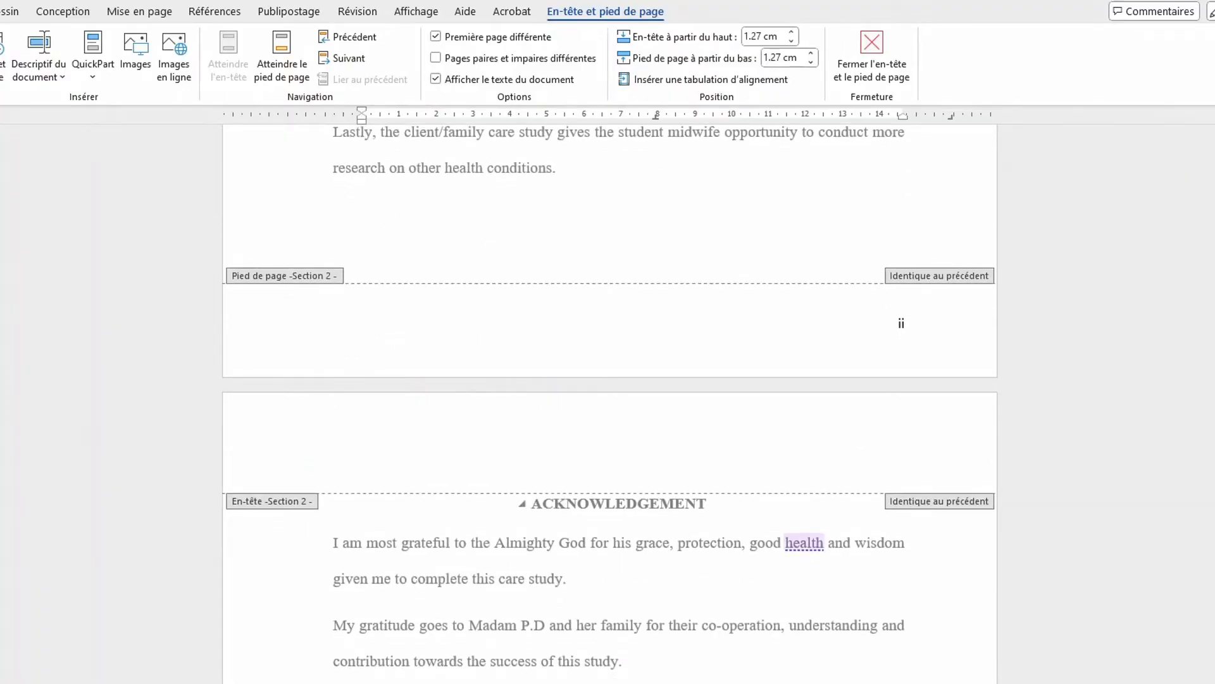
{"action": "scroll", "coordinate": [804, 542], "scroll_direction": "up", "scroll_amount": 2}
{"action": "scroll", "coordinate": [804, 543], "scroll_direction": "down", "scroll_amount": 3}
{"action": "scroll", "coordinate": [804, 542], "scroll_direction": "up", "scroll_amount": 3}
{"action": "scroll", "coordinate": [804, 543], "scroll_direction": "down", "scroll_amount": 1}
{"action": "scroll", "coordinate": [610, 405], "scroll_direction": "down", "scroll_amount": 10}
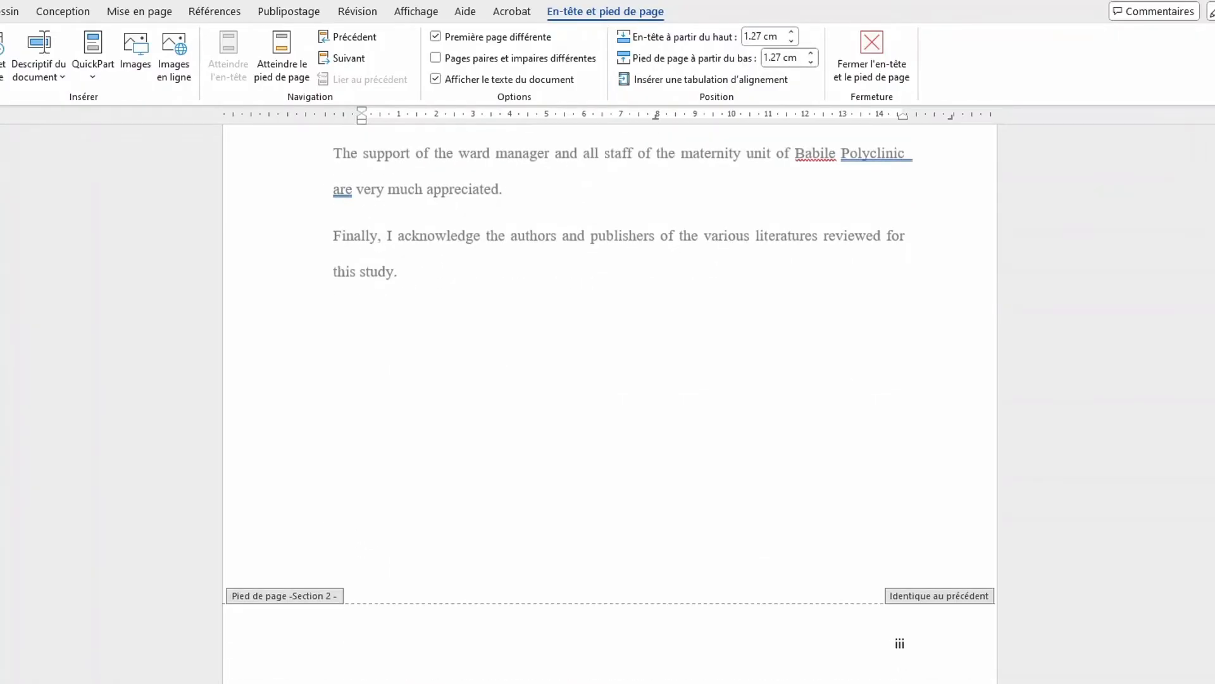
{"action": "scroll", "coordinate": [610, 405], "scroll_direction": "up", "scroll_amount": 3}
{"action": "scroll", "coordinate": [610, 405], "scroll_direction": "down", "scroll_amount": 6}
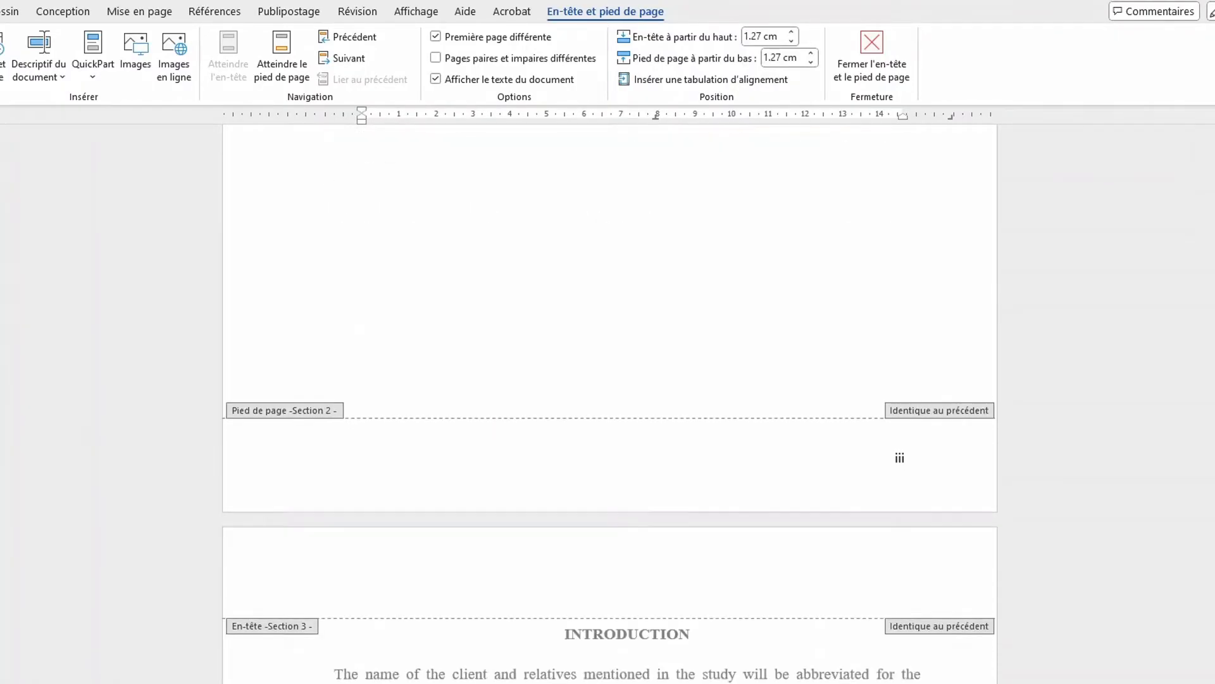
Step: Return to the cover page and inspect its first-page footer and the start of the table of content in Section 1
{"action": "scroll", "coordinate": [611, 405], "scroll_direction": "up", "scroll_amount": 3}
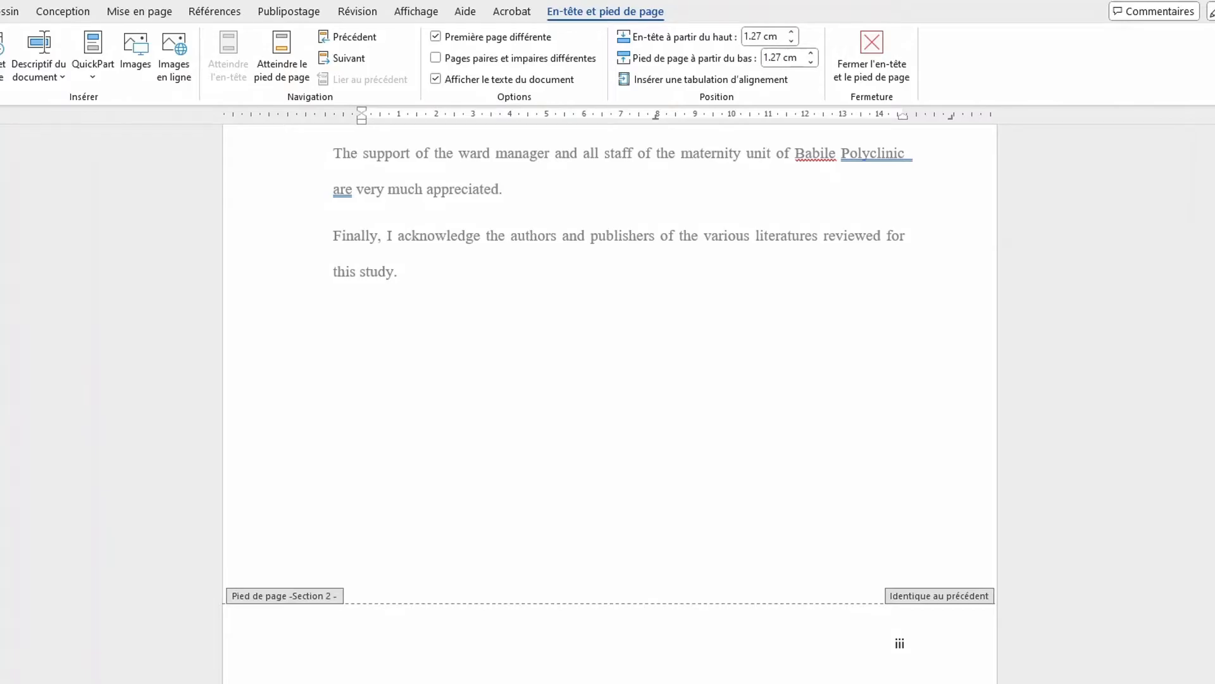
{"action": "scroll", "coordinate": [607, 405], "scroll_direction": "up", "scroll_amount": 5}
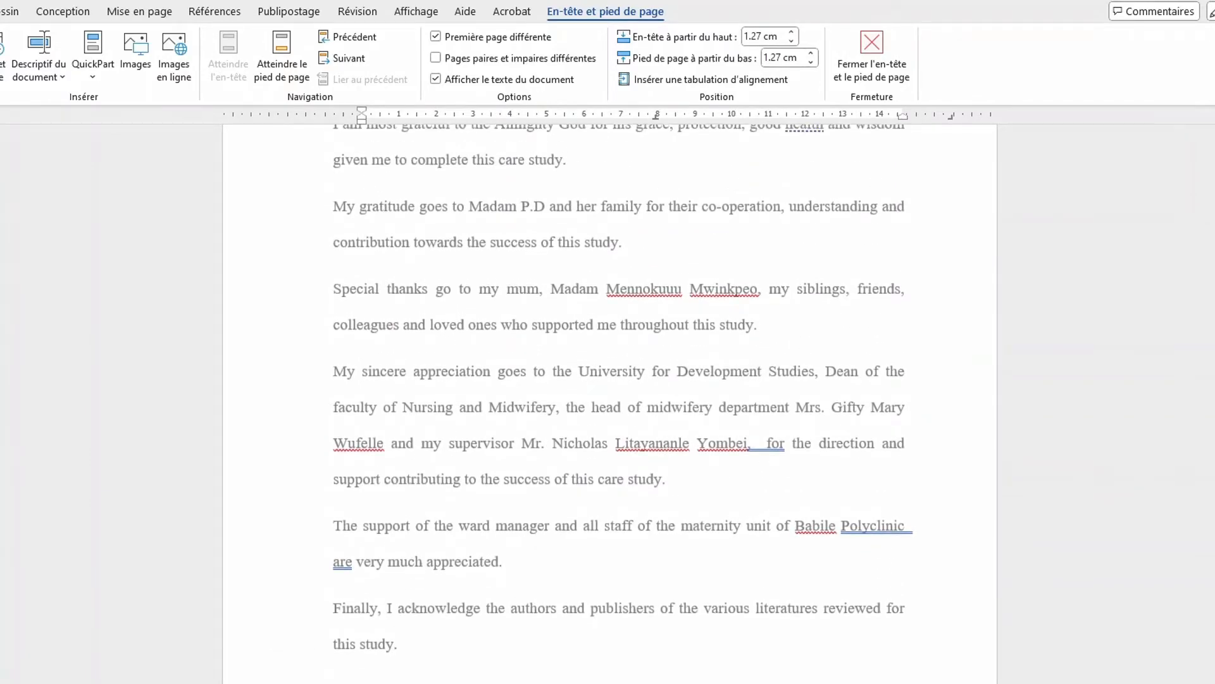
{"action": "scroll", "coordinate": [608, 405], "scroll_direction": "up", "scroll_amount": 20}
{"action": "scroll", "coordinate": [610, 405], "scroll_direction": "down", "scroll_amount": 6}
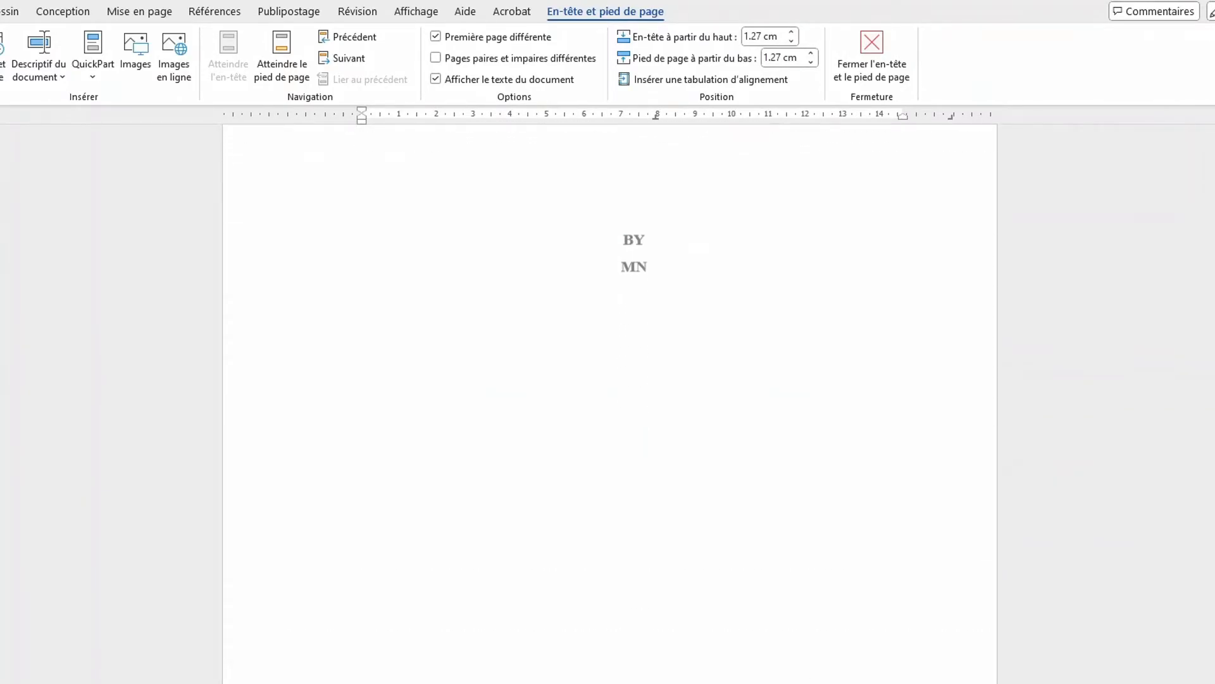
{"action": "scroll", "coordinate": [353, 493], "scroll_direction": "down", "scroll_amount": 2}
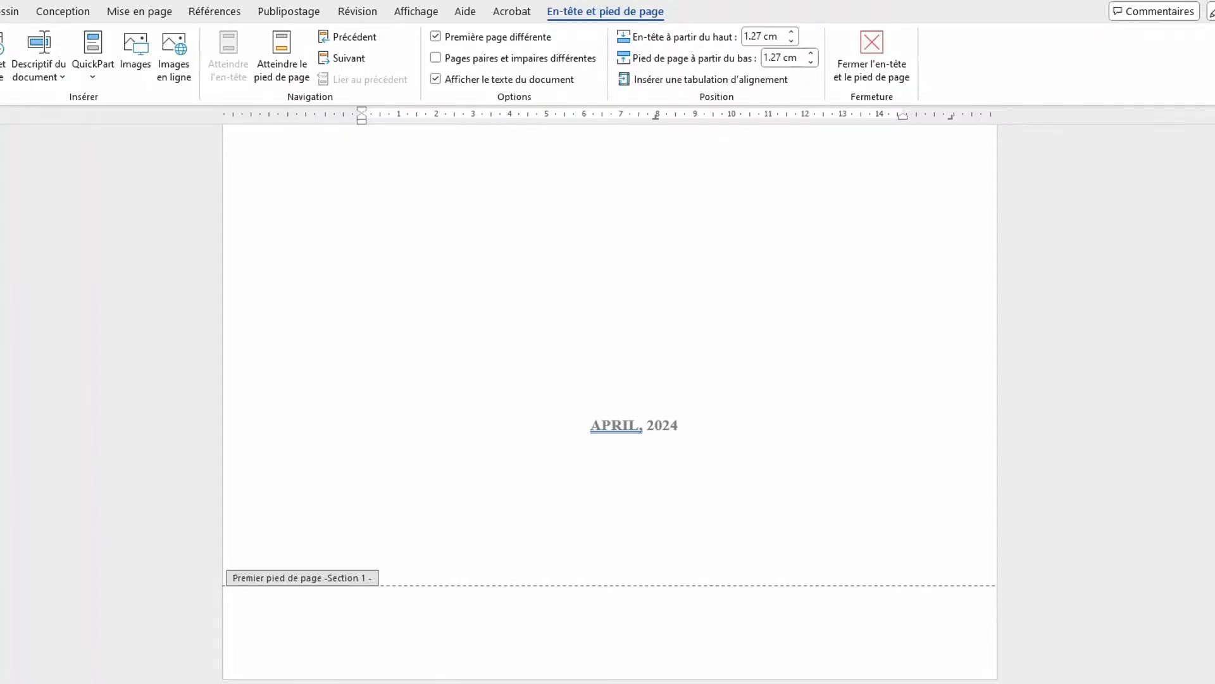
{"action": "scroll", "coordinate": [610, 399], "scroll_direction": "down", "scroll_amount": 7}
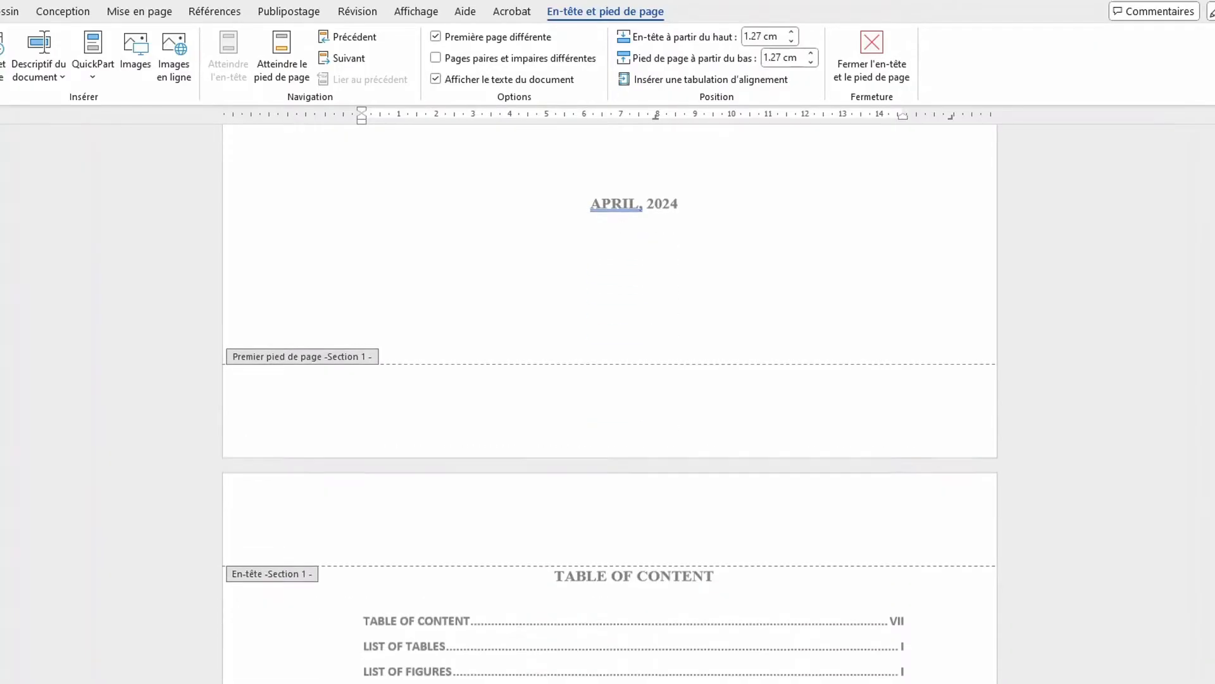
Step: Compare the cover page's first-page footer with the Section 1 footer and page number under the first table of content page
{"action": "scroll", "coordinate": [610, 399], "scroll_direction": "down", "scroll_amount": 9}
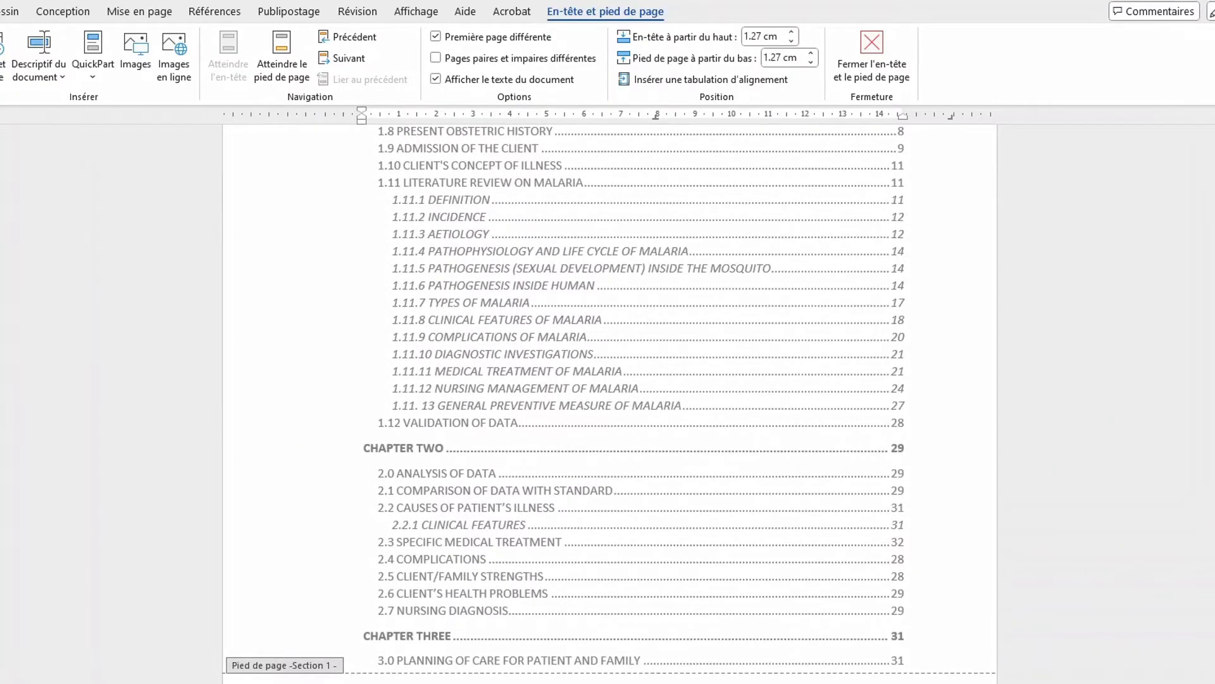
{"action": "scroll", "coordinate": [610, 399], "scroll_direction": "up", "scroll_amount": 12}
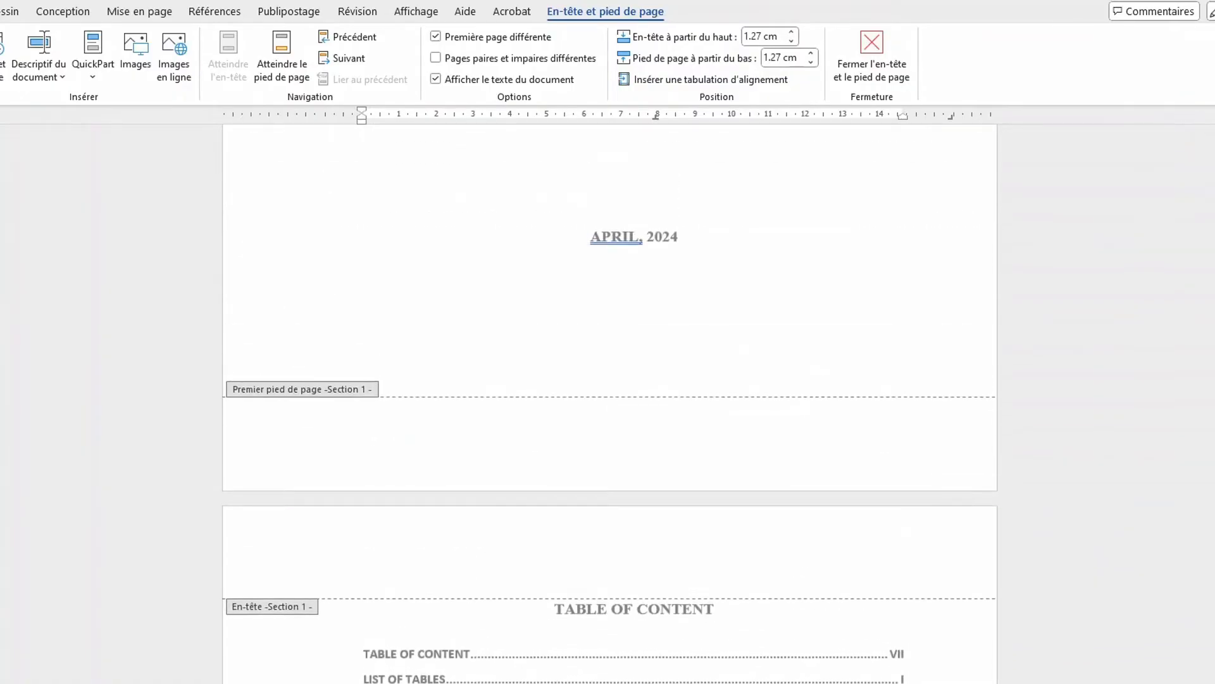
{"action": "scroll", "coordinate": [610, 399], "scroll_direction": "down", "scroll_amount": 4}
{"action": "scroll", "coordinate": [610, 402], "scroll_direction": "down", "scroll_amount": 10}
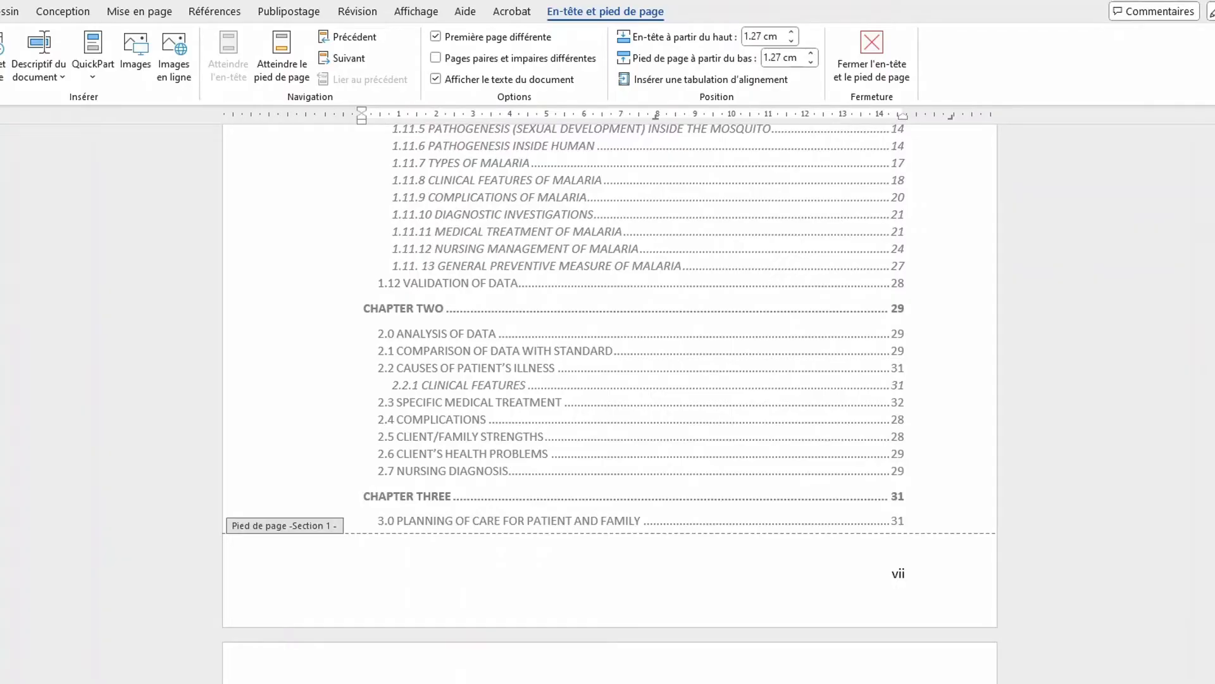
{"action": "scroll", "coordinate": [611, 397], "scroll_direction": "up", "scroll_amount": 3}
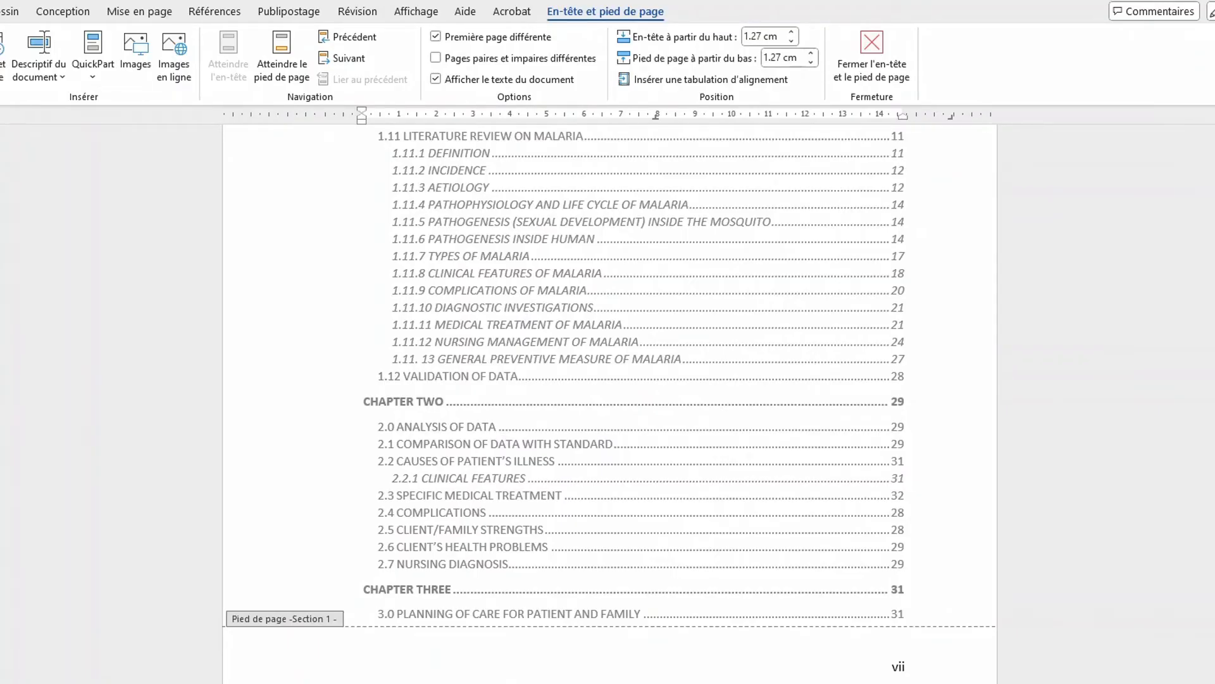
{"action": "scroll", "coordinate": [610, 405], "scroll_direction": "down", "scroll_amount": 3}
{"action": "scroll", "coordinate": [610, 405], "scroll_direction": "up", "scroll_amount": 15}
{"action": "scroll", "coordinate": [610, 405], "scroll_direction": "up", "scroll_amount": 2}
{"action": "scroll", "coordinate": [611, 406], "scroll_direction": "down", "scroll_amount": 5}
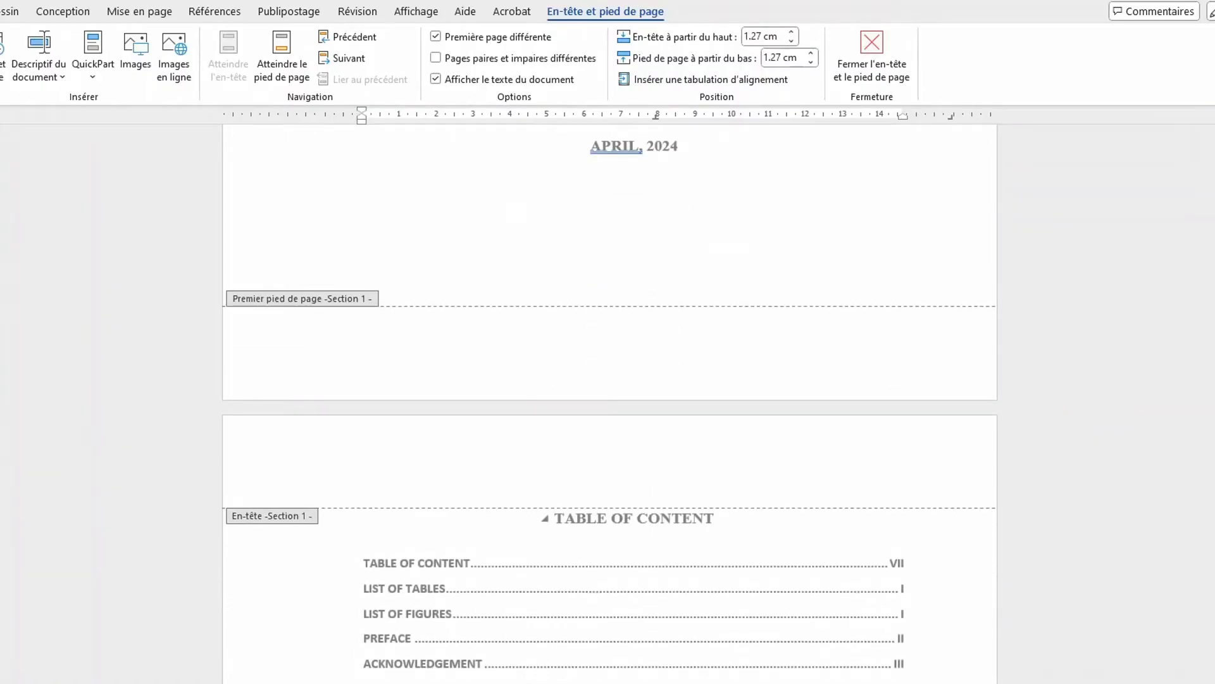
{"action": "scroll", "coordinate": [610, 405], "scroll_direction": "down", "scroll_amount": 3}
{"action": "scroll", "coordinate": [610, 405], "scroll_direction": "down", "scroll_amount": 4}
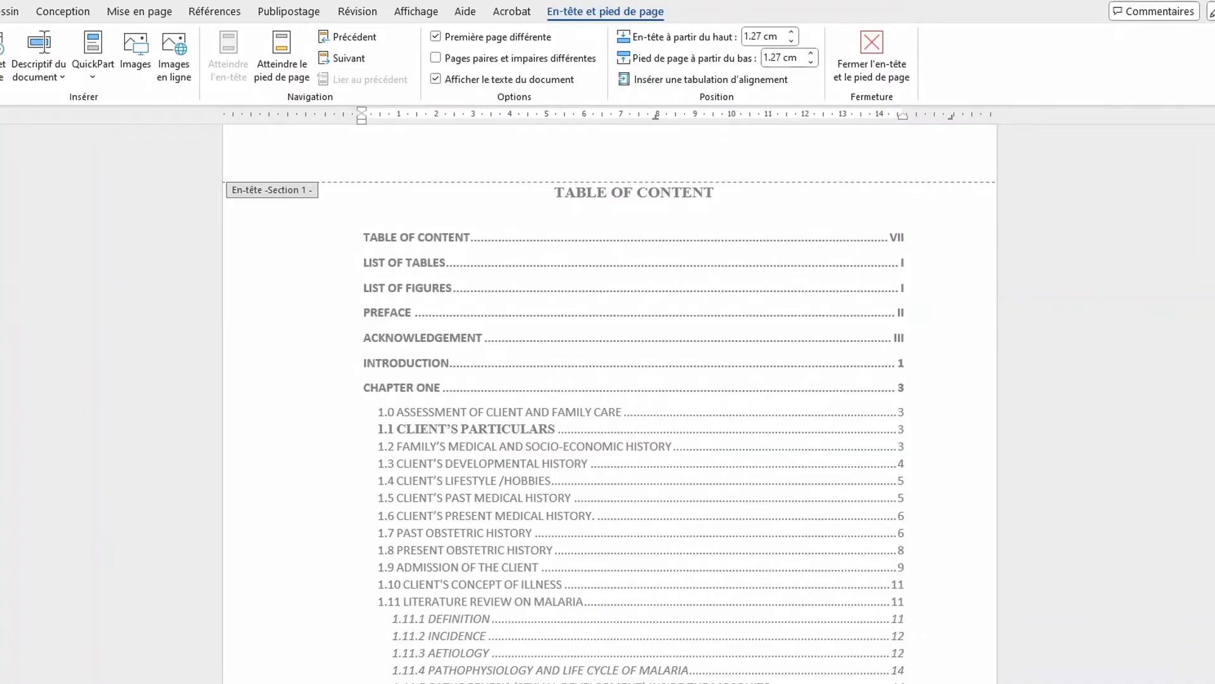
Step: Re-examine the boundary between the cover page's first-page footer and the Section 1 header above the table of content
{"action": "scroll", "coordinate": [611, 406], "scroll_direction": "up", "scroll_amount": 14}
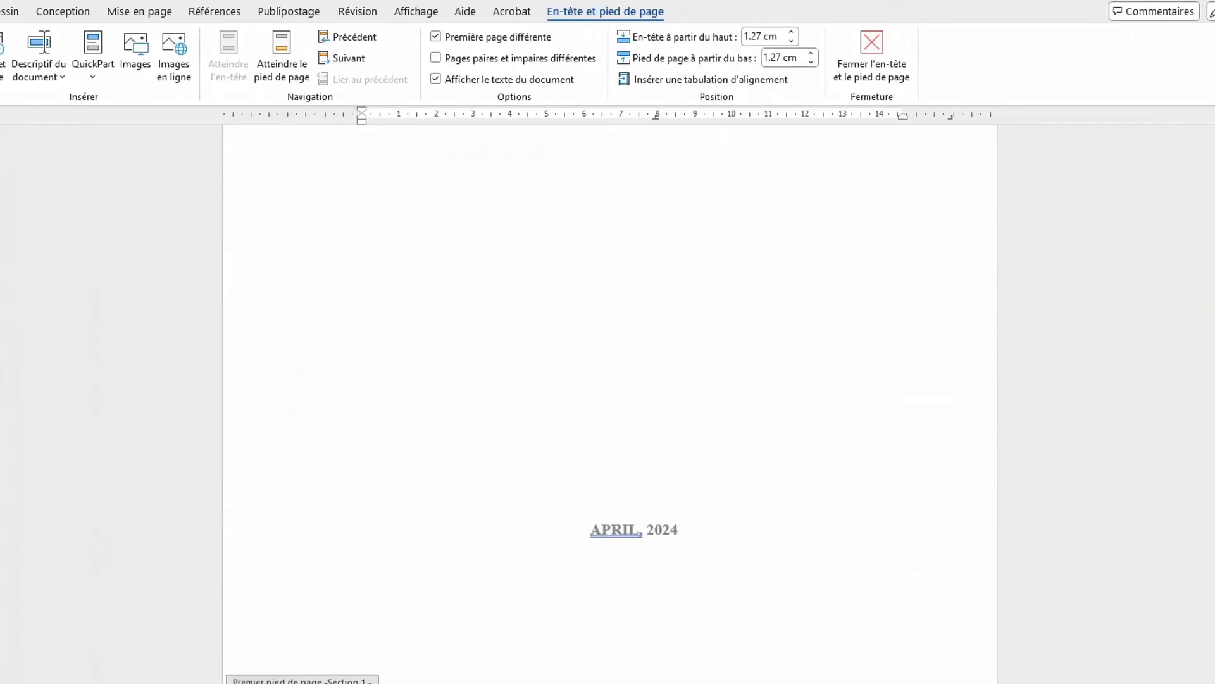
{"action": "scroll", "coordinate": [610, 405], "scroll_direction": "down", "scroll_amount": 6}
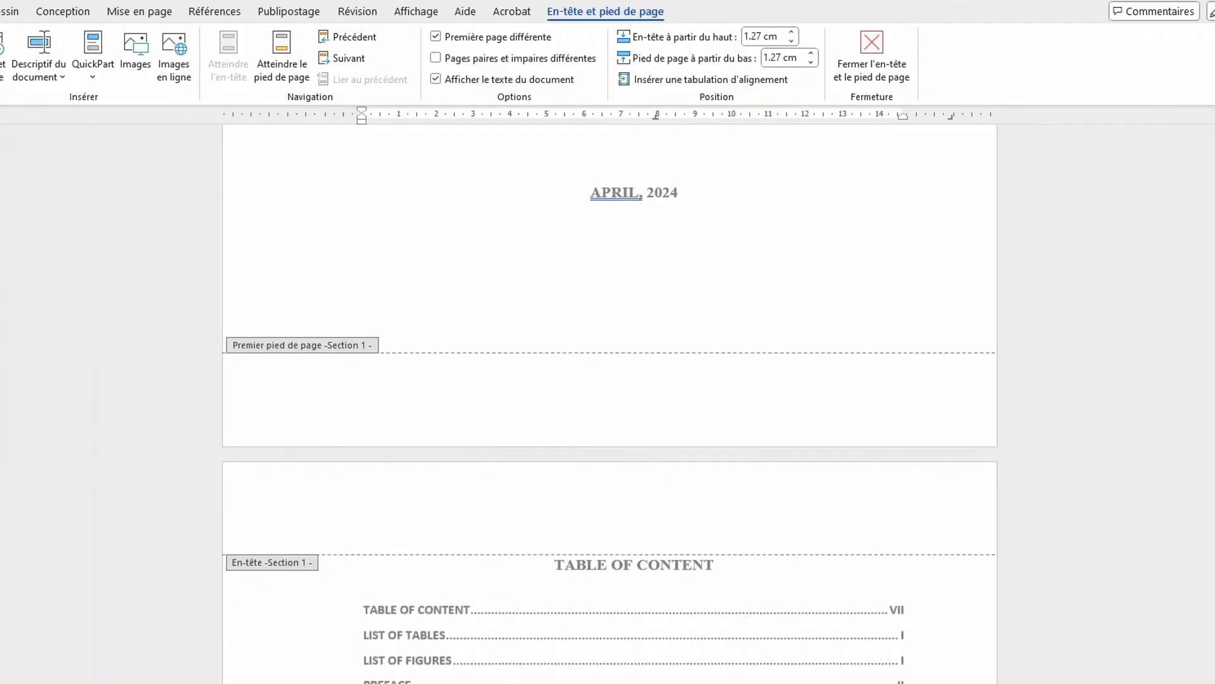
{"action": "scroll", "coordinate": [352, 448], "scroll_direction": "up", "scroll_amount": 8}
{"action": "scroll", "coordinate": [352, 448], "scroll_direction": "down", "scroll_amount": 5}
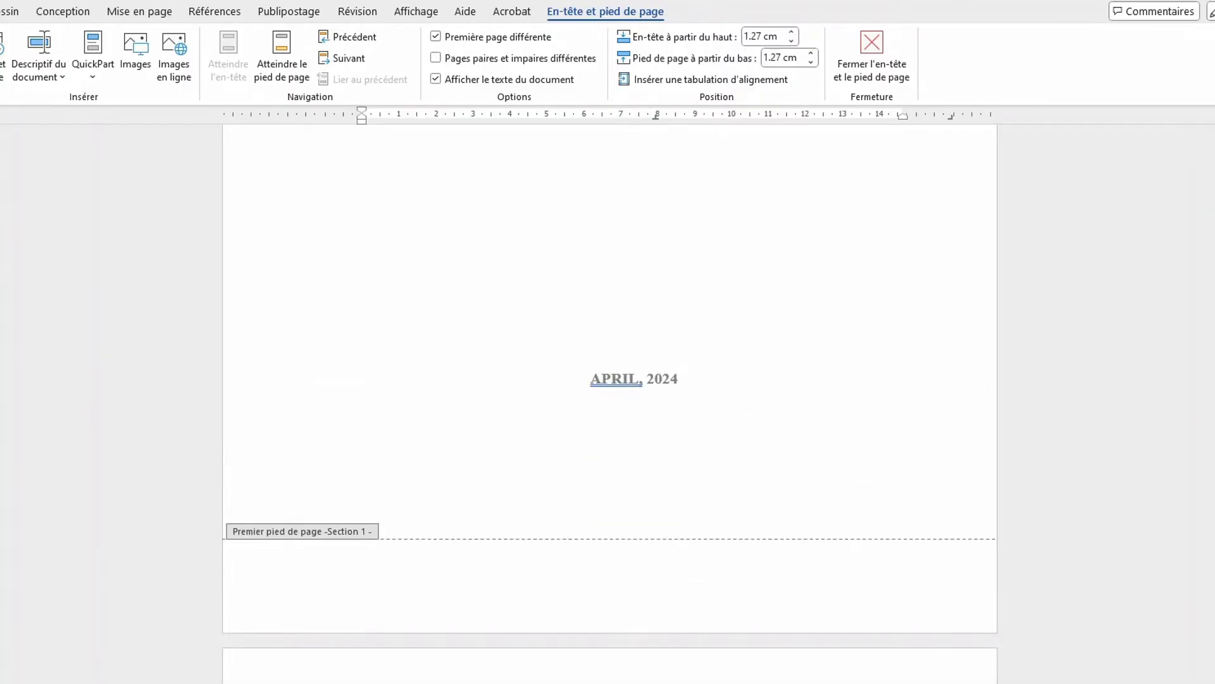
{"action": "scroll", "coordinate": [610, 406], "scroll_direction": "down", "scroll_amount": 11}
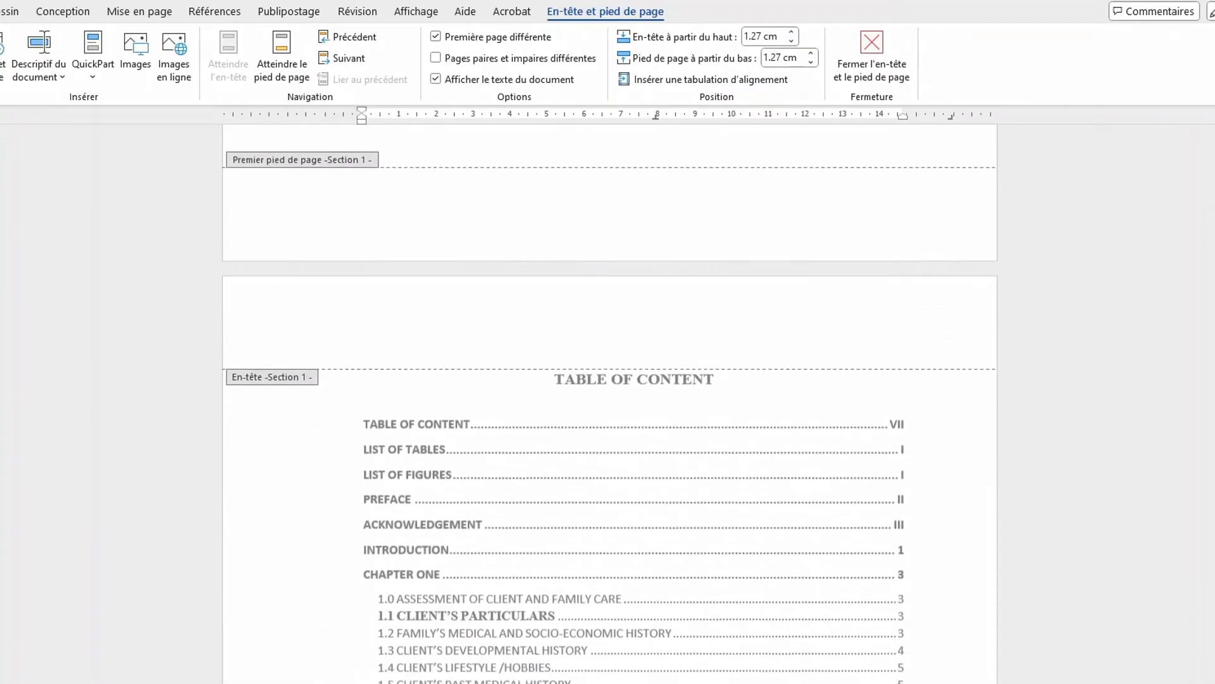
{"action": "scroll", "coordinate": [610, 405], "scroll_direction": "down", "scroll_amount": 4}
{"action": "scroll", "coordinate": [609, 405], "scroll_direction": "up", "scroll_amount": 4}
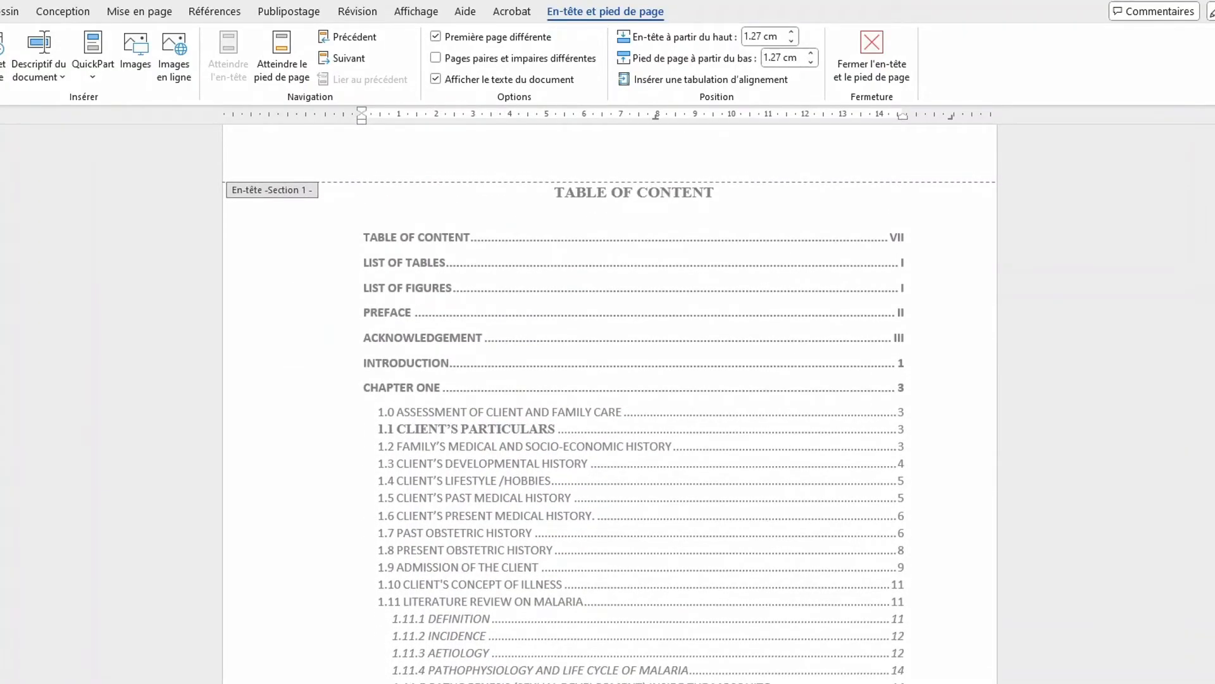
{"action": "scroll", "coordinate": [610, 405], "scroll_direction": "up", "scroll_amount": 8}
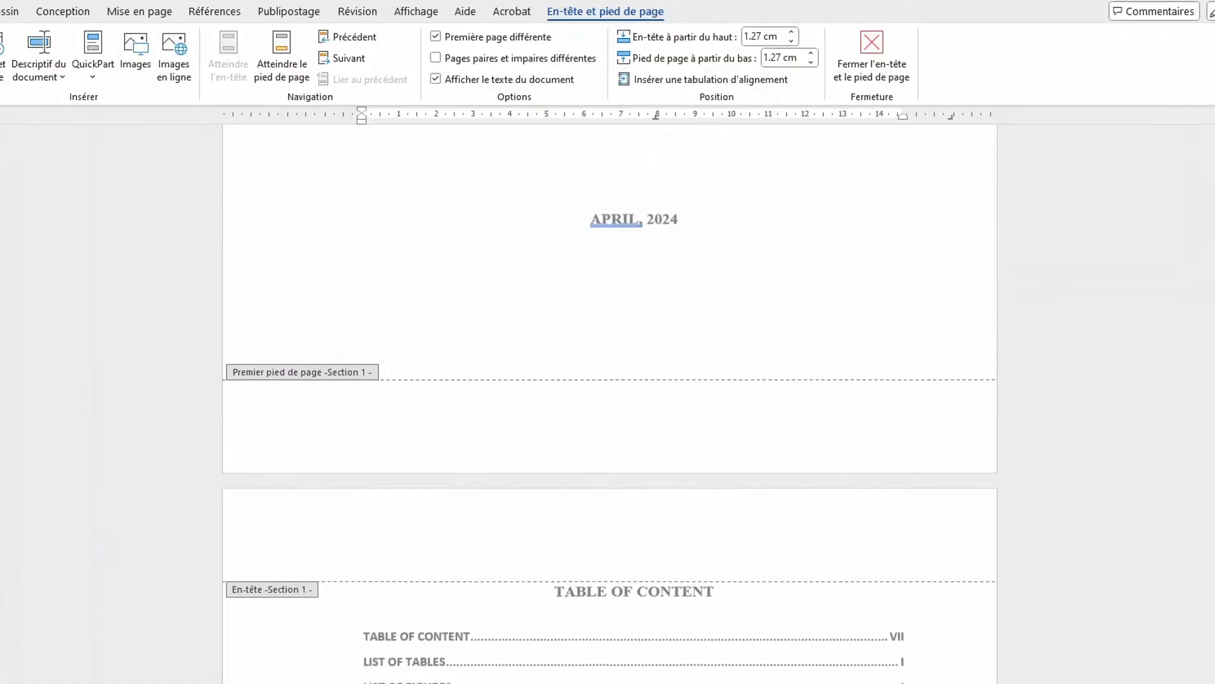
Step: Inspect the cover page's footer, the page number in the first table of content page's footer, and the Link to Previous option's description
{"action": "left_click", "coordinate": [364, 438]}
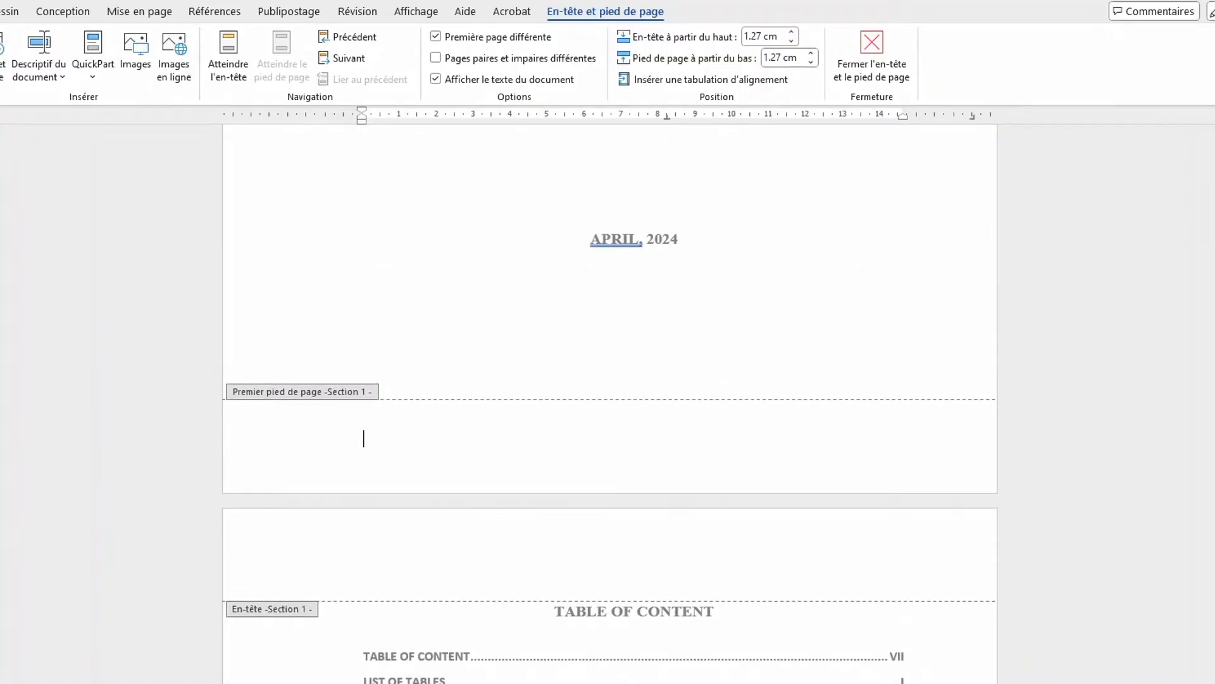
{"action": "scroll", "coordinate": [609, 405], "scroll_direction": "down", "scroll_amount": 20}
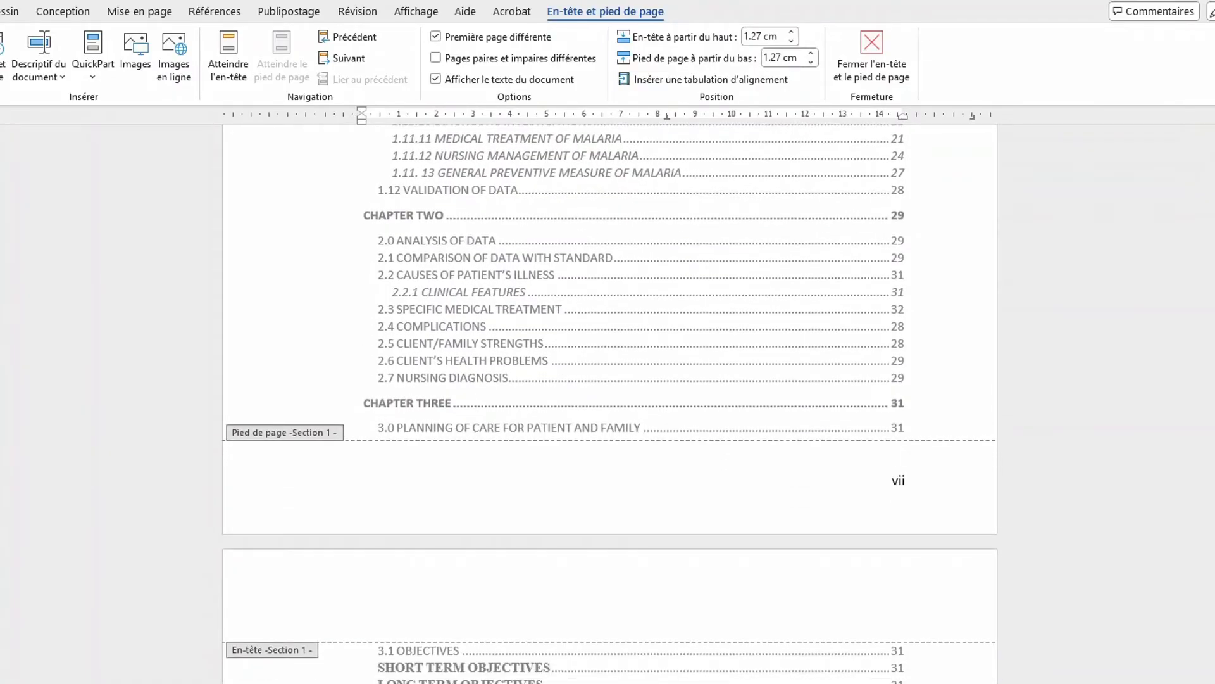
{"action": "left_click", "coordinate": [839, 73]}
{"action": "double_click", "coordinate": [897, 480]}
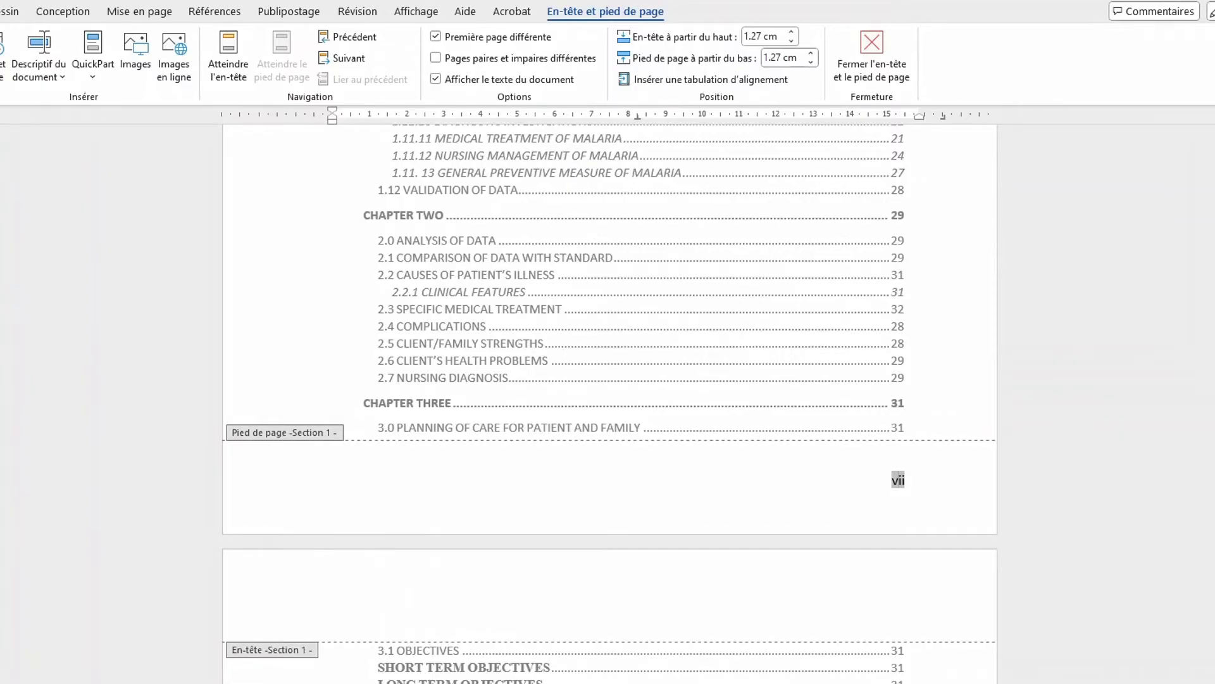
{"action": "scroll", "coordinate": [611, 405], "scroll_direction": "up", "scroll_amount": 20}
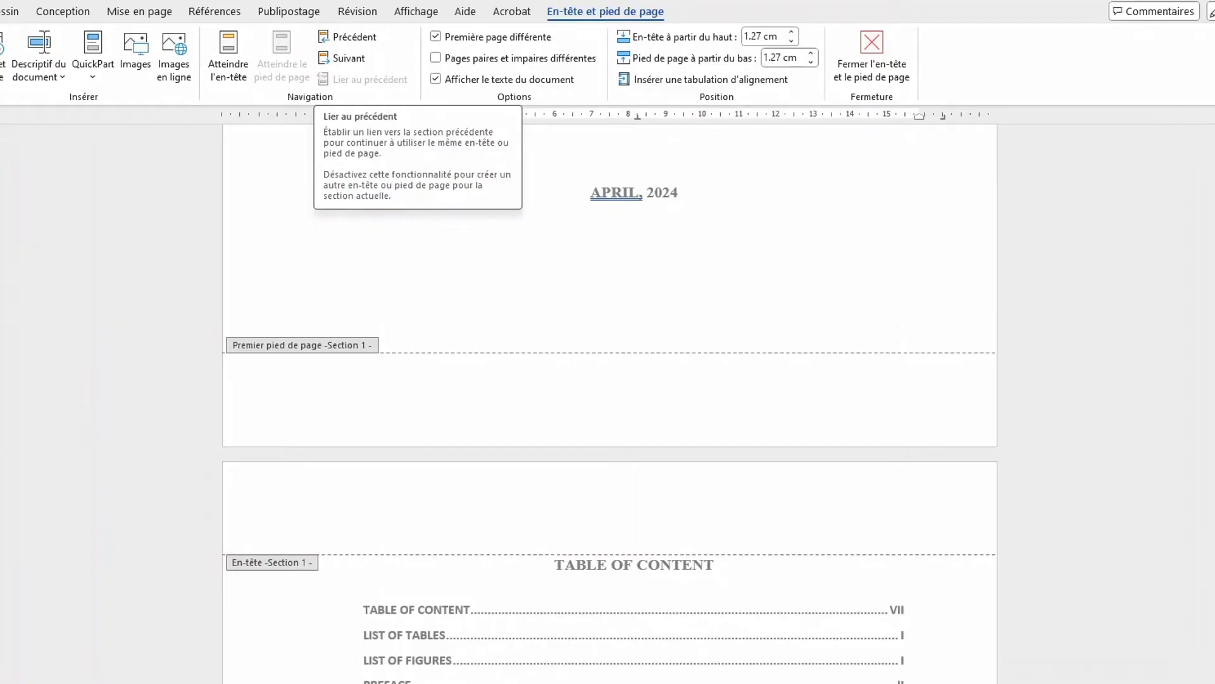
Step: Place the cursor in the cover page's footer and compare it again with the numbered footer of the first table of content page
{"action": "left_click", "coordinate": [363, 391]}
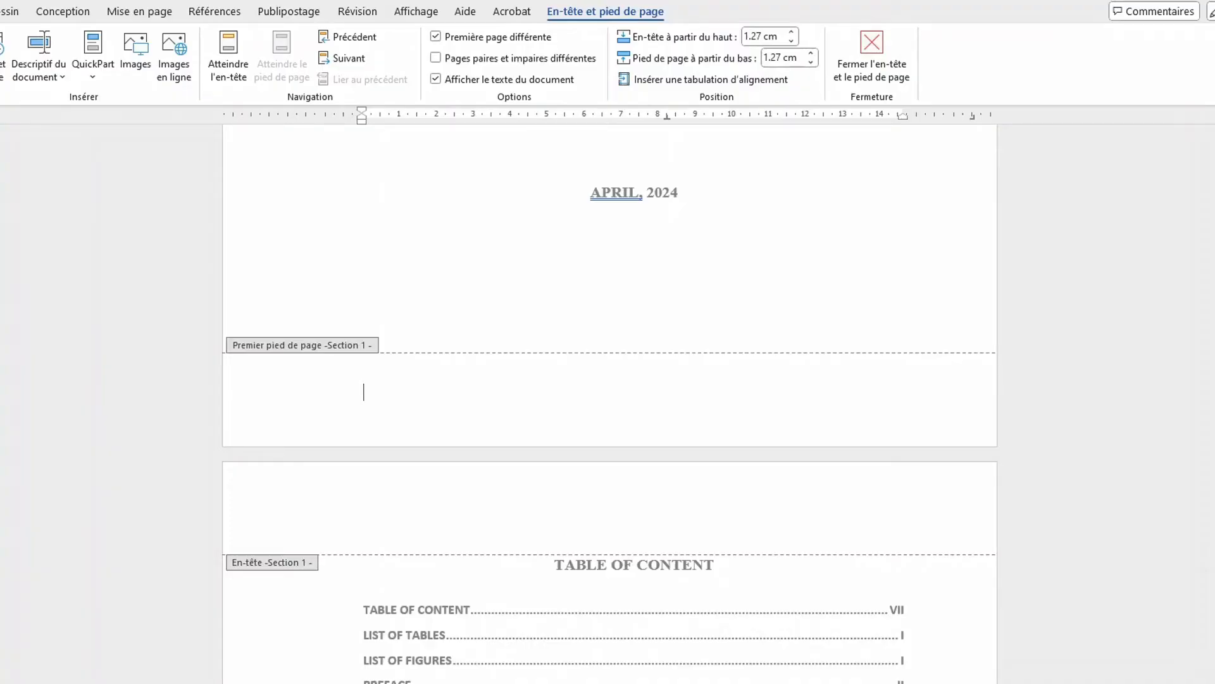
{"action": "scroll", "coordinate": [610, 405], "scroll_direction": "down", "scroll_amount": 3}
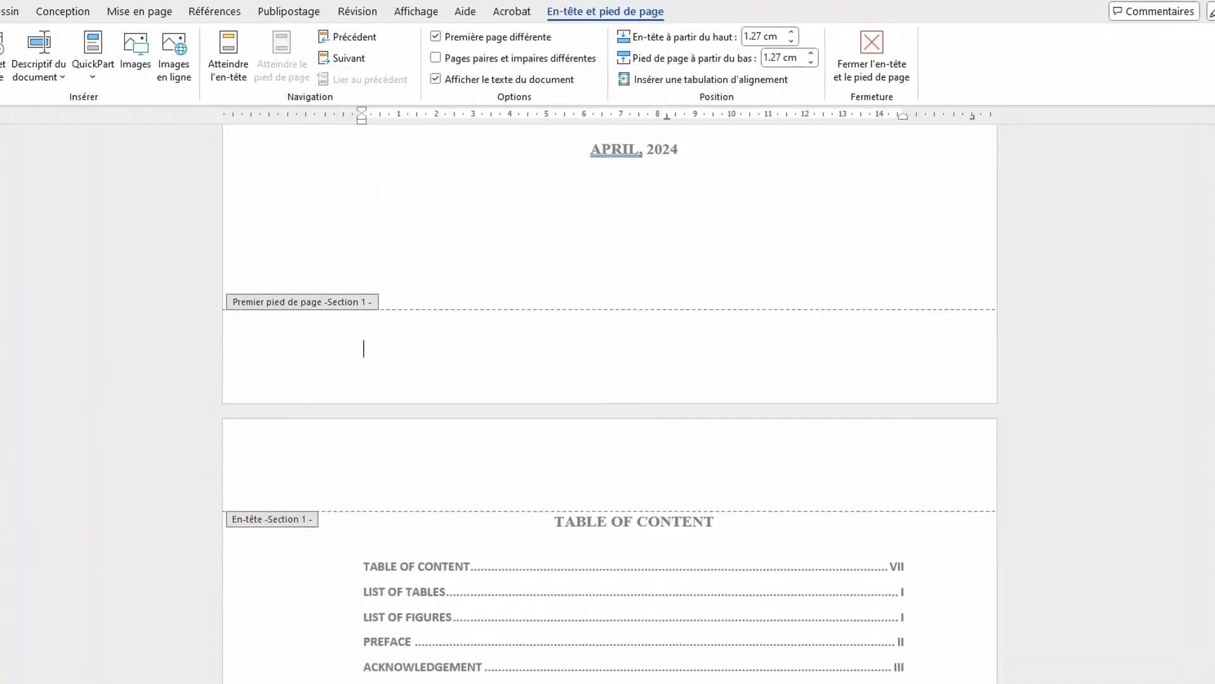
{"action": "scroll", "coordinate": [609, 405], "scroll_direction": "down", "scroll_amount": 3}
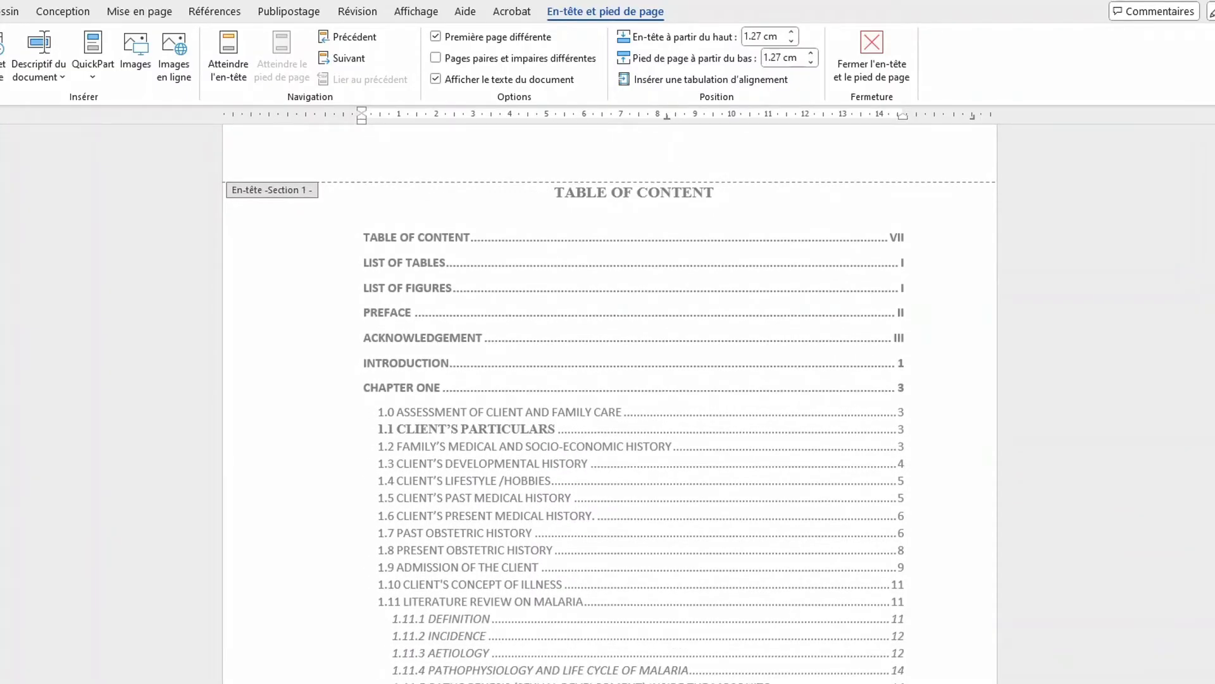
{"action": "scroll", "coordinate": [609, 405], "scroll_direction": "down", "scroll_amount": 11}
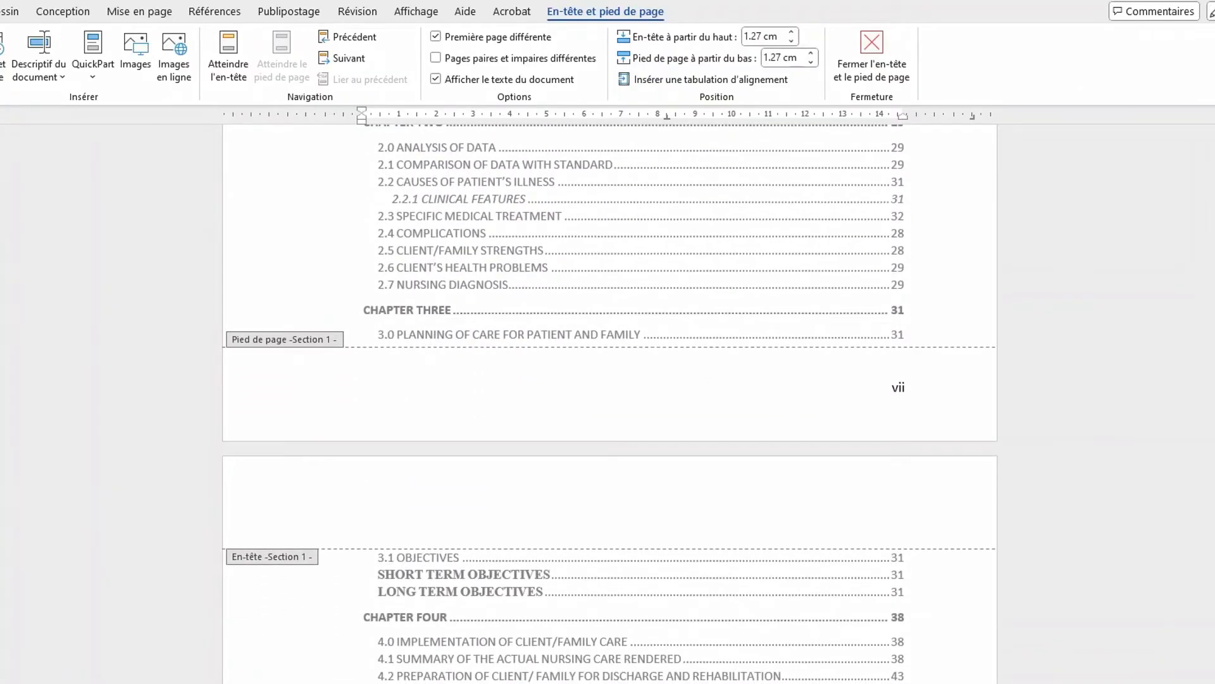
{"action": "scroll", "coordinate": [610, 405], "scroll_direction": "up", "scroll_amount": 20}
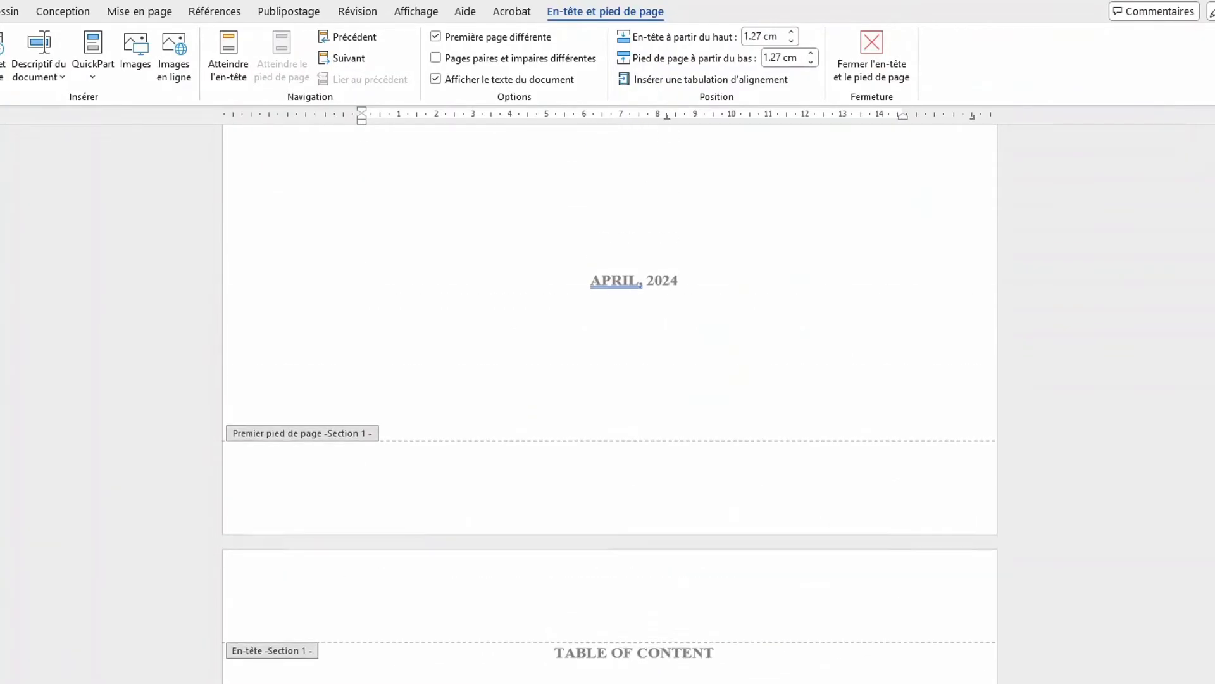
Step: Leave header and footer editing and check the page number under the first table of content page
{"action": "double_click", "coordinate": [637, 380]}
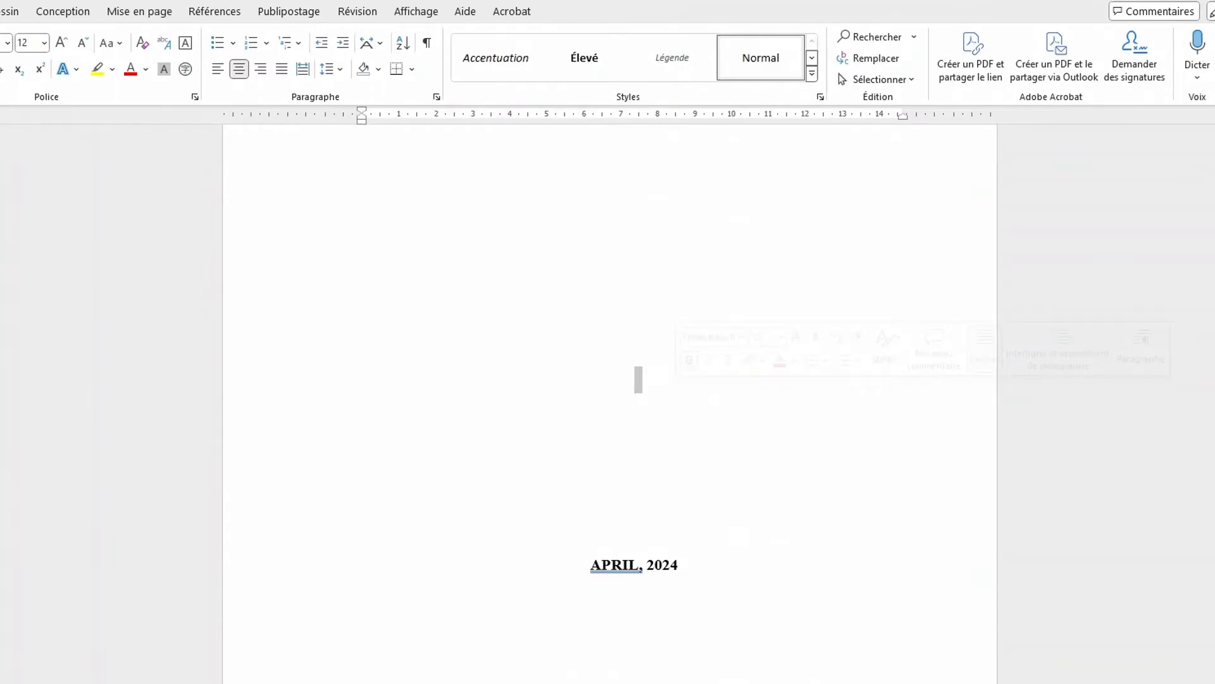
{"action": "scroll", "coordinate": [610, 405], "scroll_direction": "down", "scroll_amount": 16}
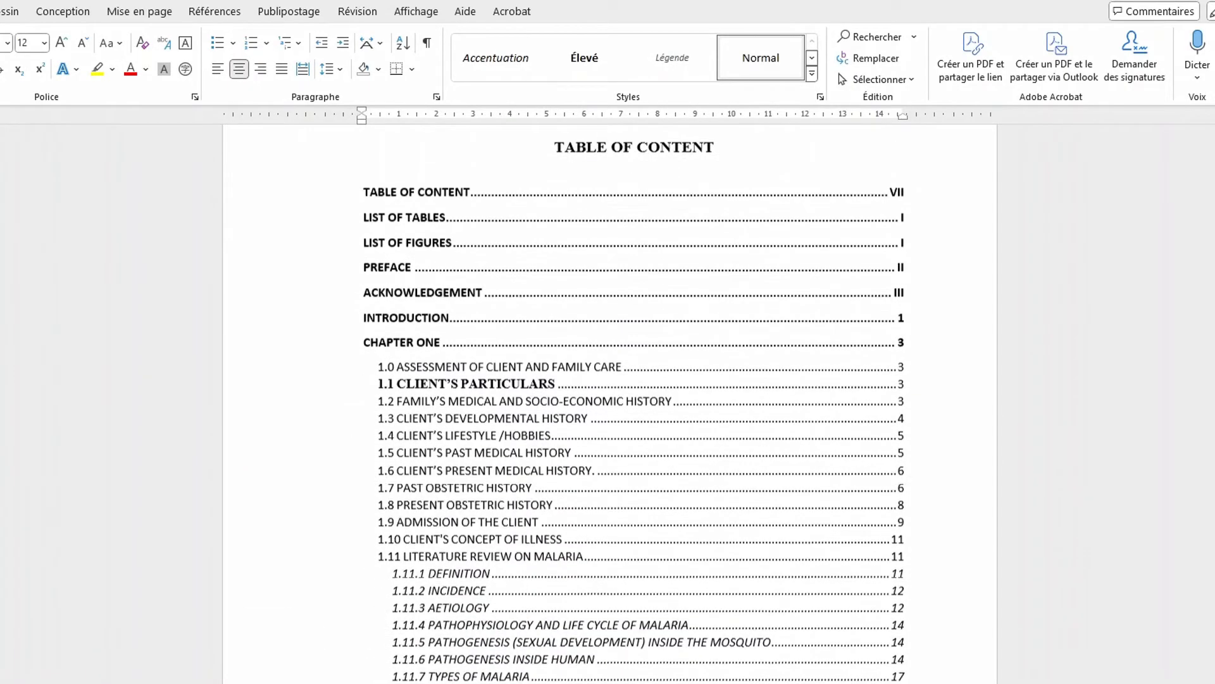
{"action": "scroll", "coordinate": [517, 369], "scroll_direction": "down", "scroll_amount": 1}
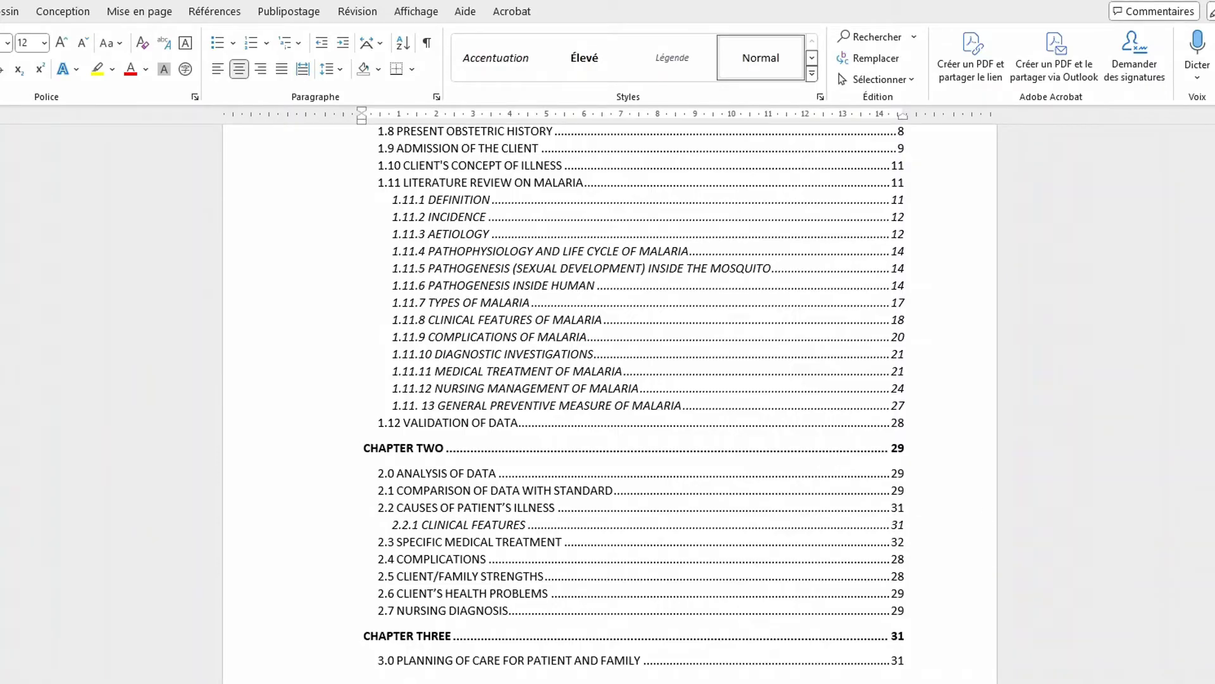
{"action": "scroll", "coordinate": [610, 405], "scroll_direction": "down", "scroll_amount": 3}
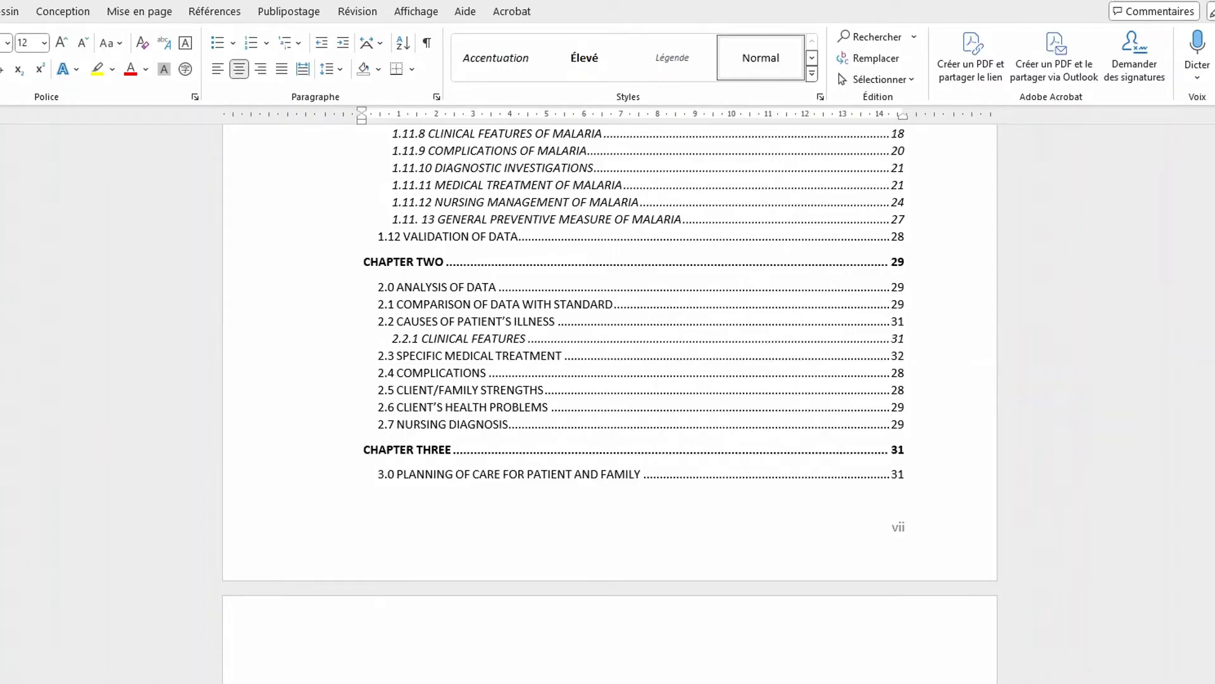
Step: From the table of content heading, set Section 1's page numbering to start at i, keeping the i, ii, iii format
{"action": "scroll", "coordinate": [609, 405], "scroll_direction": "up", "scroll_amount": 12}
{"action": "left_click", "coordinate": [716, 425]}
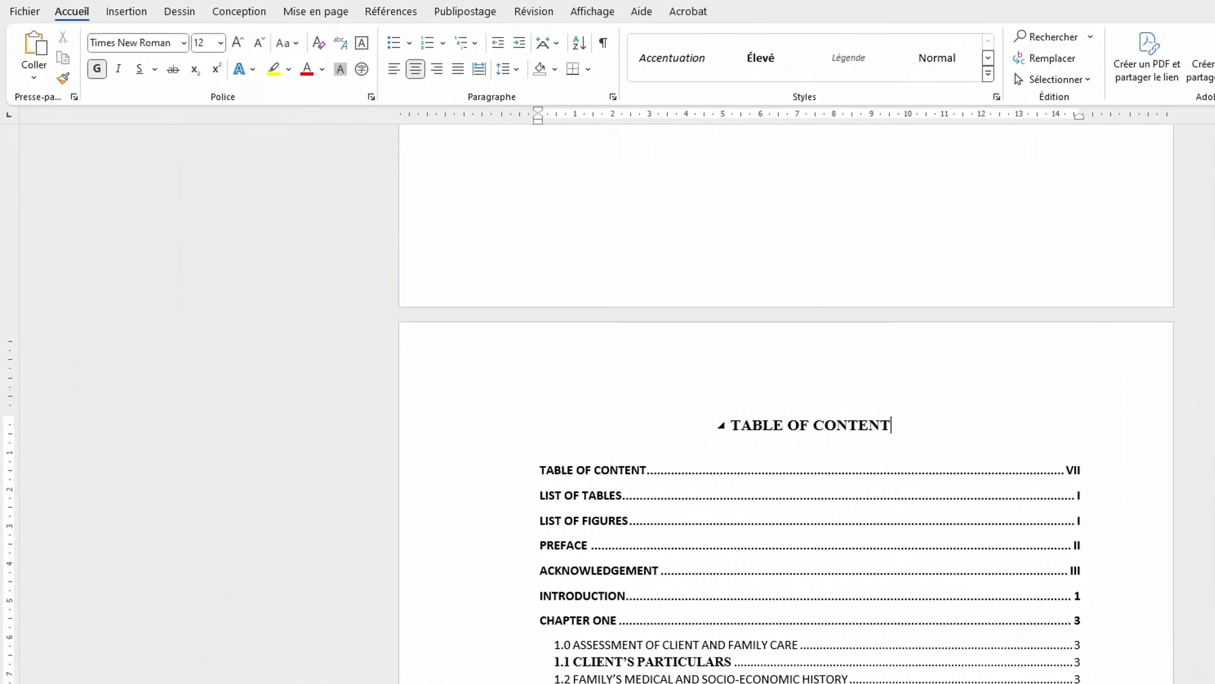
{"action": "left_click", "coordinate": [126, 11]}
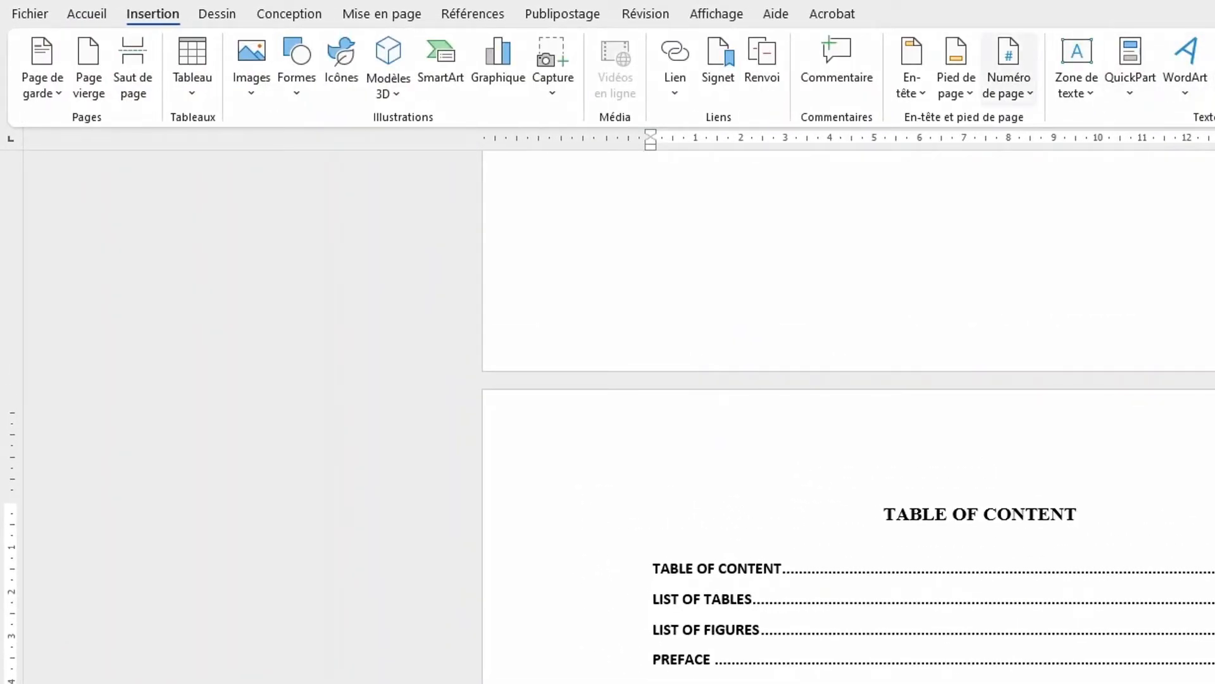
{"action": "left_click", "coordinate": [1008, 67]}
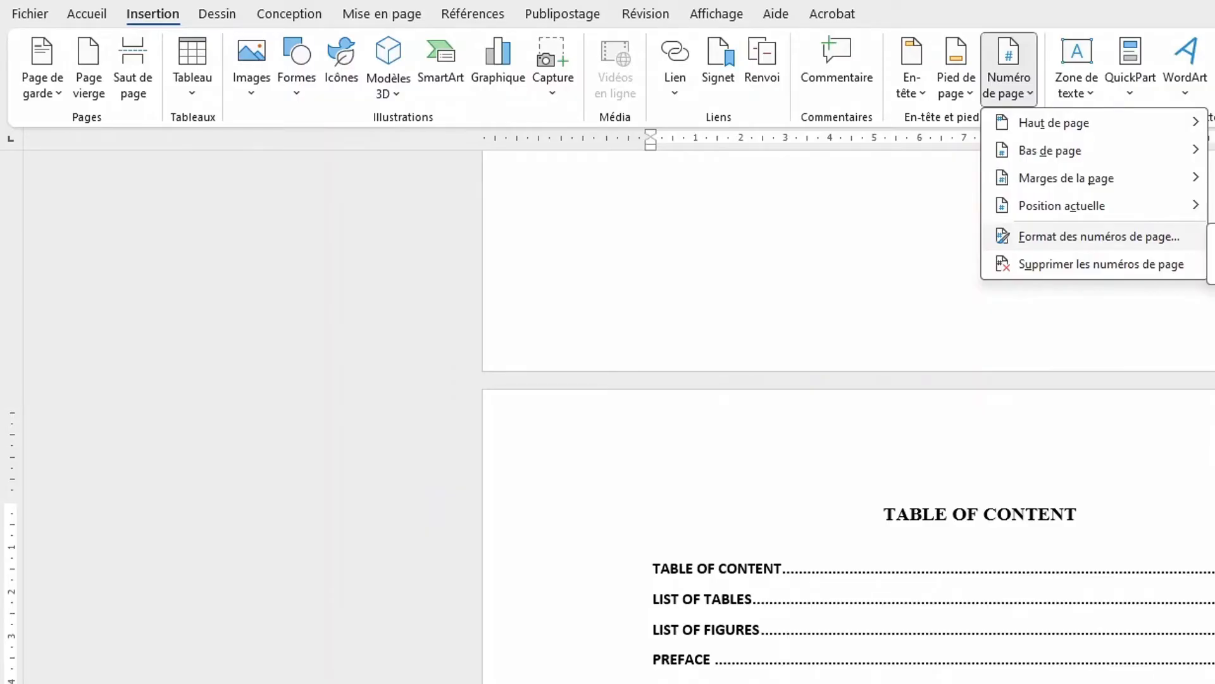
{"action": "left_click", "coordinate": [1099, 236]}
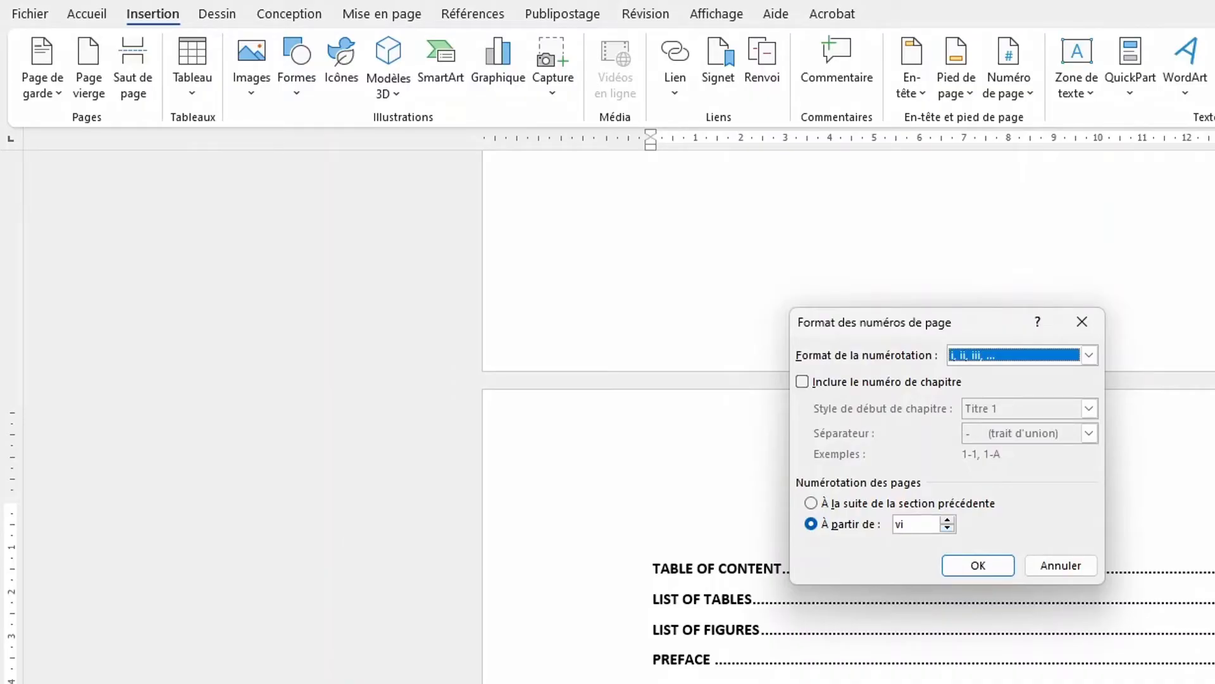
{"action": "left_click", "coordinate": [947, 528]}
{"action": "left_click", "coordinate": [947, 528]}
{"action": "left_click", "coordinate": [947, 528]}
{"action": "left_click", "coordinate": [947, 528]}
{"action": "left_click", "coordinate": [947, 528]}
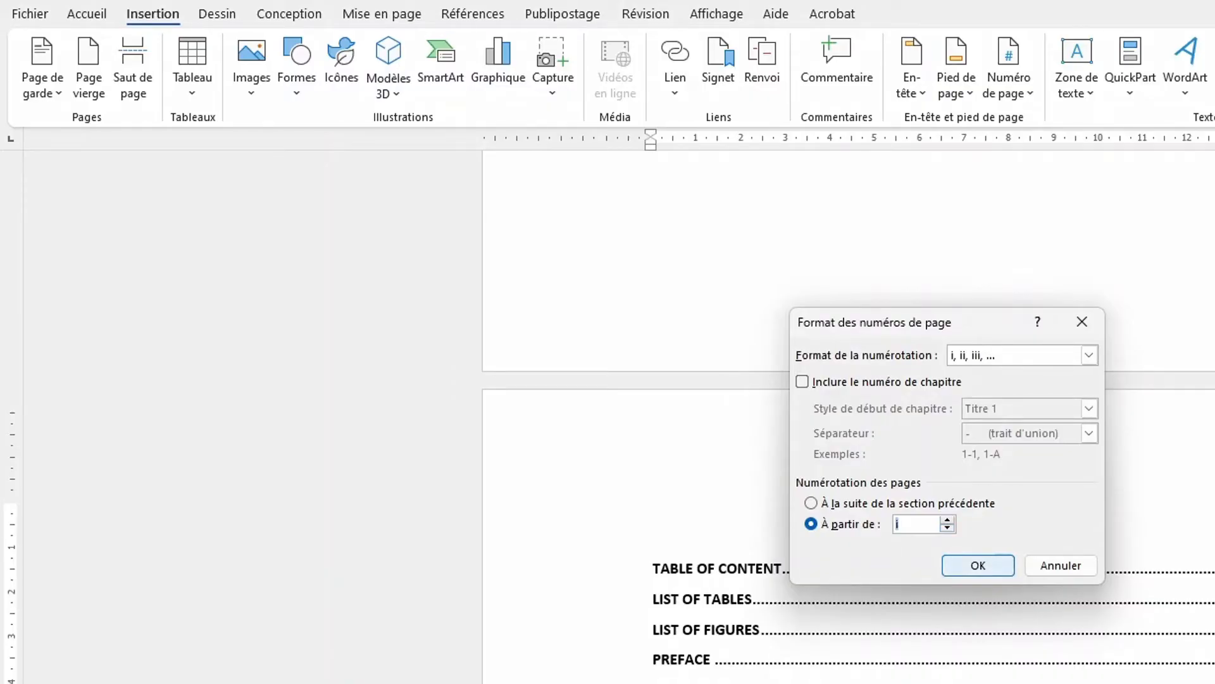
{"action": "left_click", "coordinate": [978, 565]}
Step: Check the first table of content page's number, and reopen the cover page's footer to compare it with the following Section 1 header
{"action": "scroll", "coordinate": [978, 565], "scroll_direction": "down", "scroll_amount": 8}
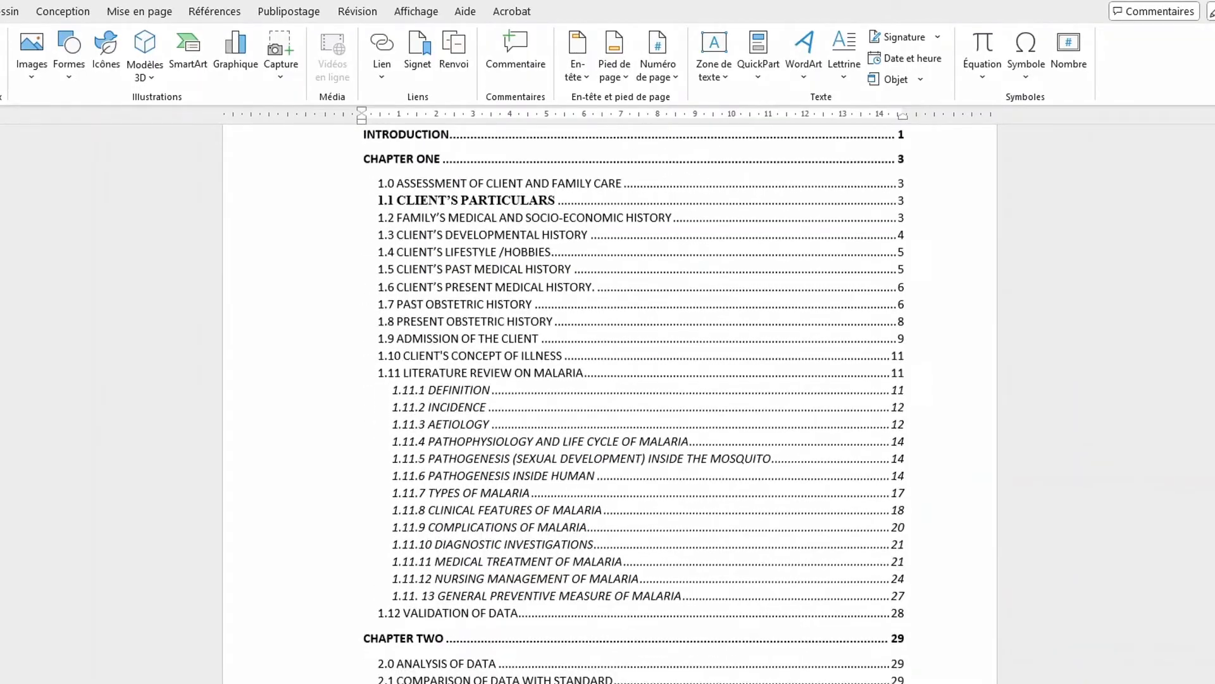
{"action": "scroll", "coordinate": [633, 399], "scroll_direction": "down", "scroll_amount": 5}
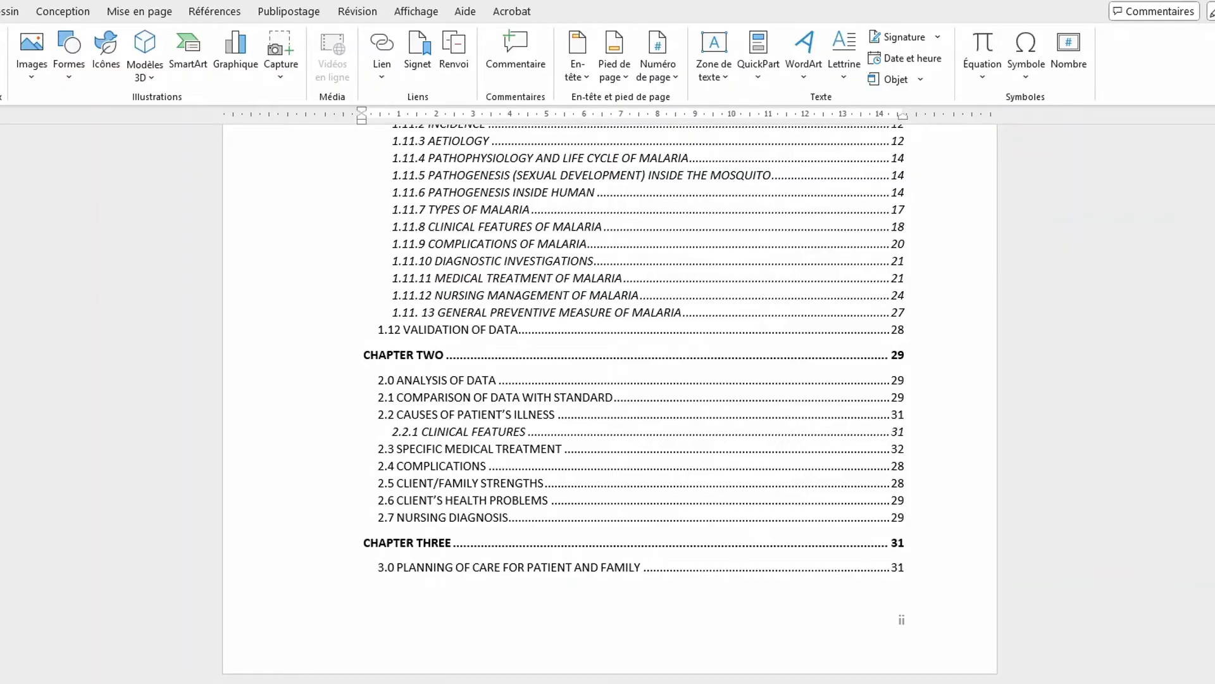
{"action": "scroll", "coordinate": [609, 406], "scroll_direction": "up", "scroll_amount": 15}
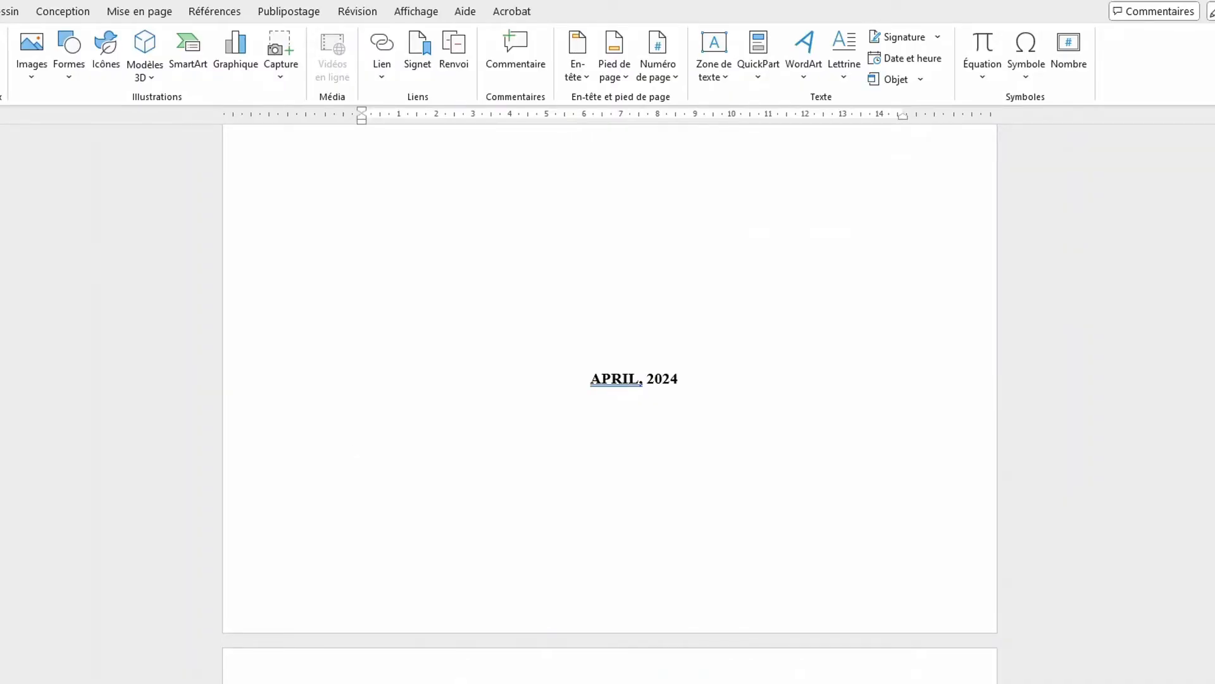
{"action": "double_click", "coordinate": [364, 576]}
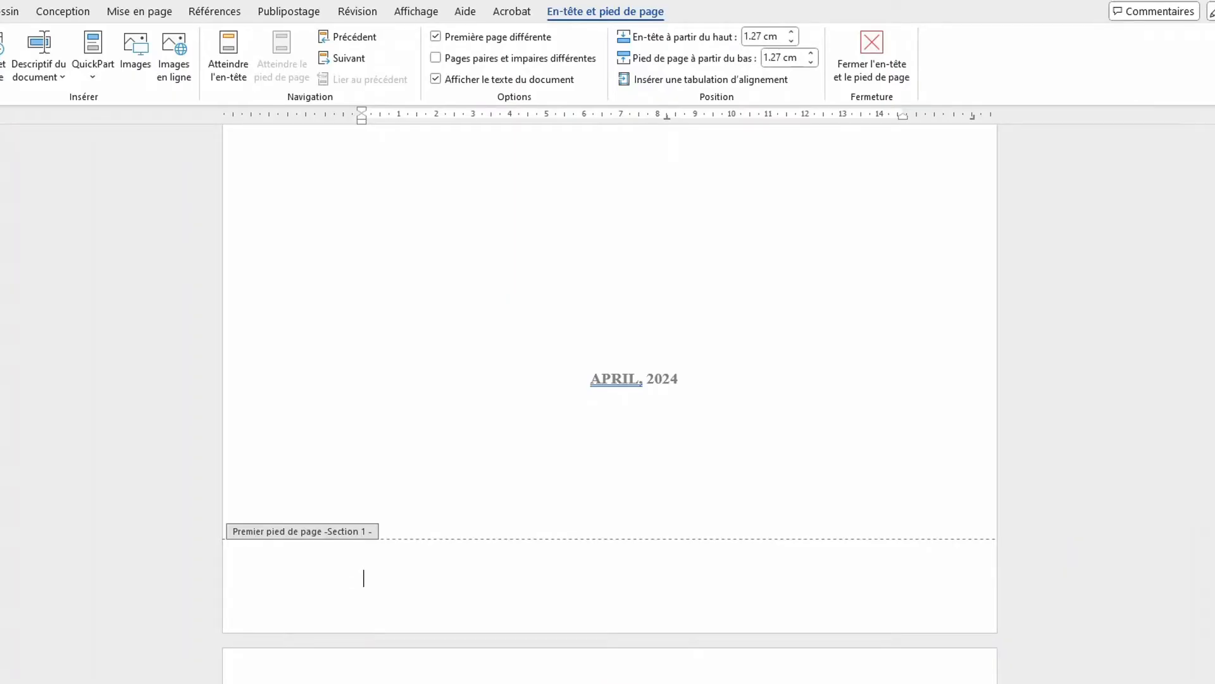
{"action": "scroll", "coordinate": [610, 380], "scroll_direction": "down", "scroll_amount": 5}
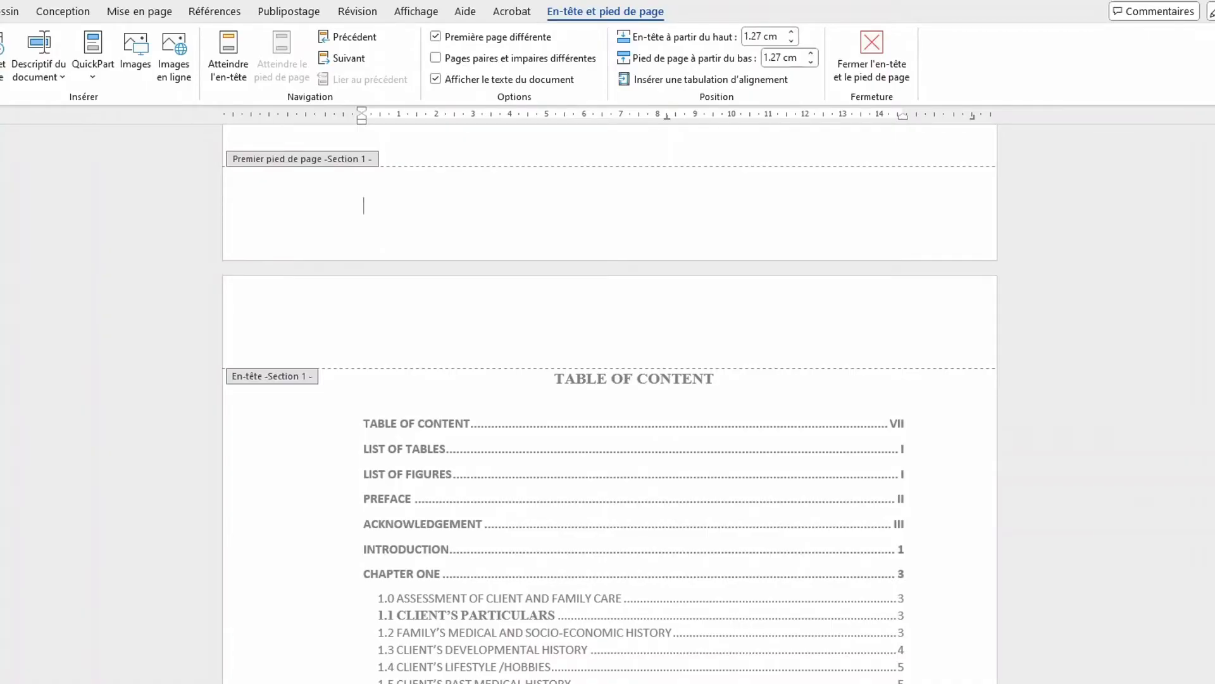
Step: Compare the cover page's footer with the table of content pages' footers, up to where Section 2 begins at the list of tables
{"action": "scroll", "coordinate": [352, 401], "scroll_direction": "up", "scroll_amount": 5}
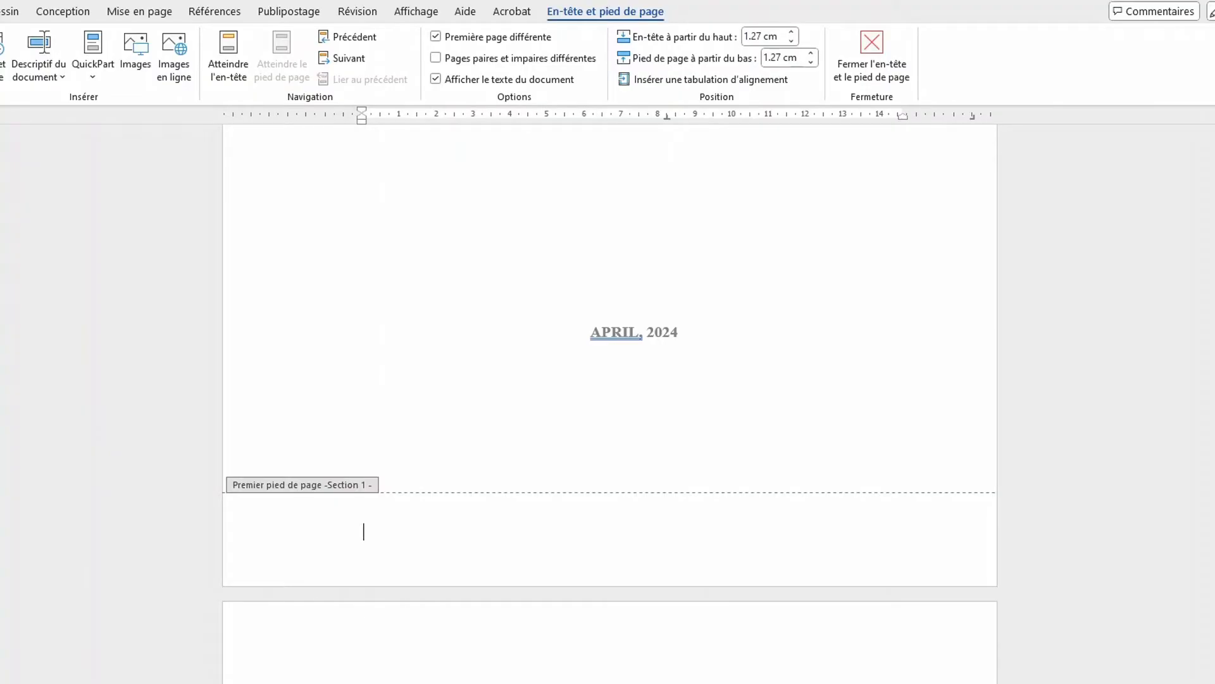
{"action": "scroll", "coordinate": [610, 405], "scroll_direction": "down", "scroll_amount": 15}
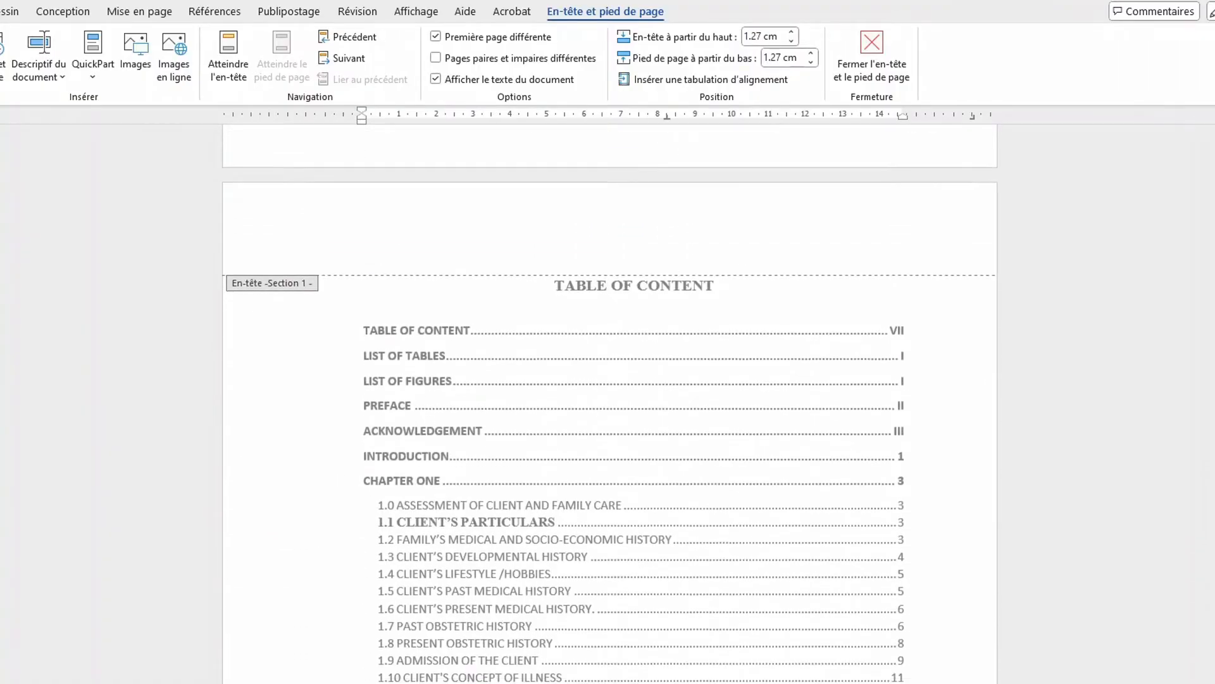
{"action": "scroll", "coordinate": [610, 405], "scroll_direction": "down", "scroll_amount": 4}
{"action": "double_click", "coordinate": [901, 619]}
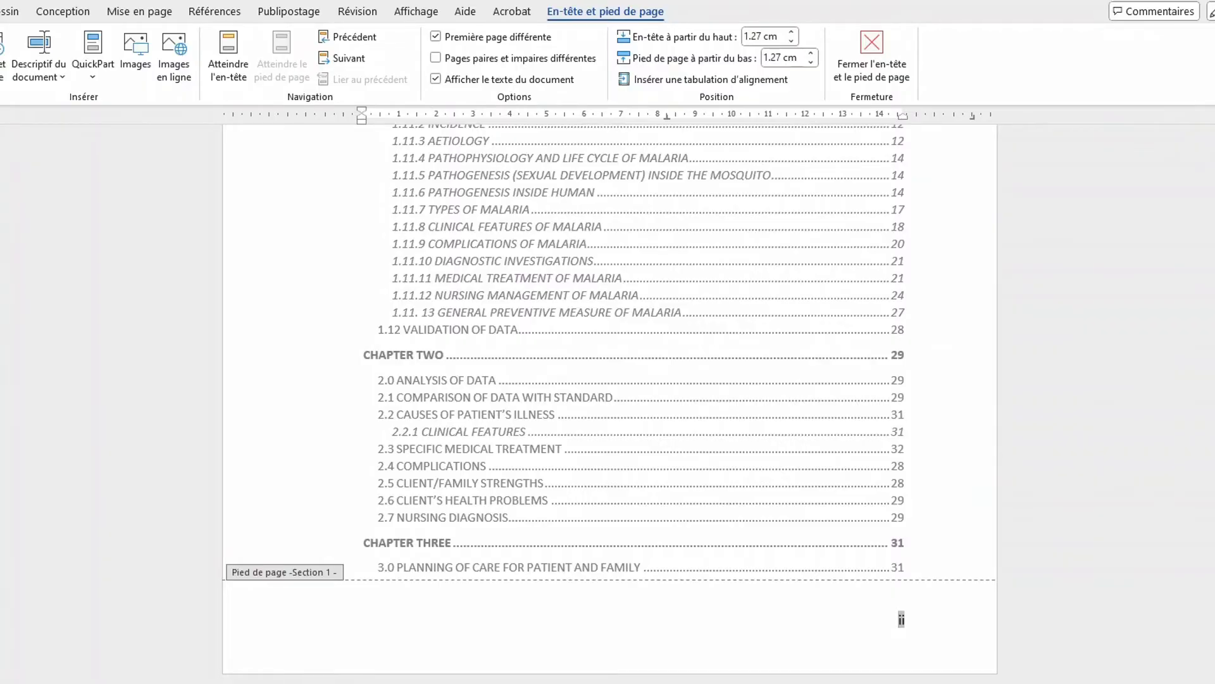
{"action": "scroll", "coordinate": [610, 392], "scroll_direction": "down", "scroll_amount": 15}
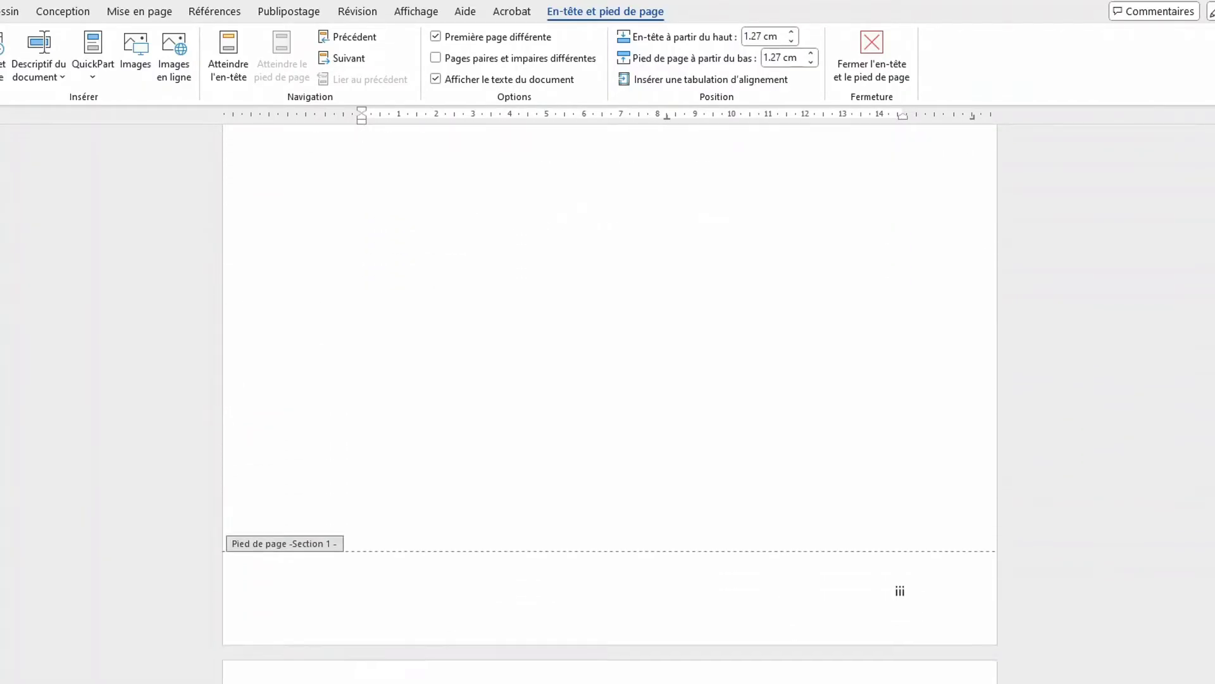
{"action": "scroll", "coordinate": [610, 392], "scroll_direction": "down", "scroll_amount": 3}
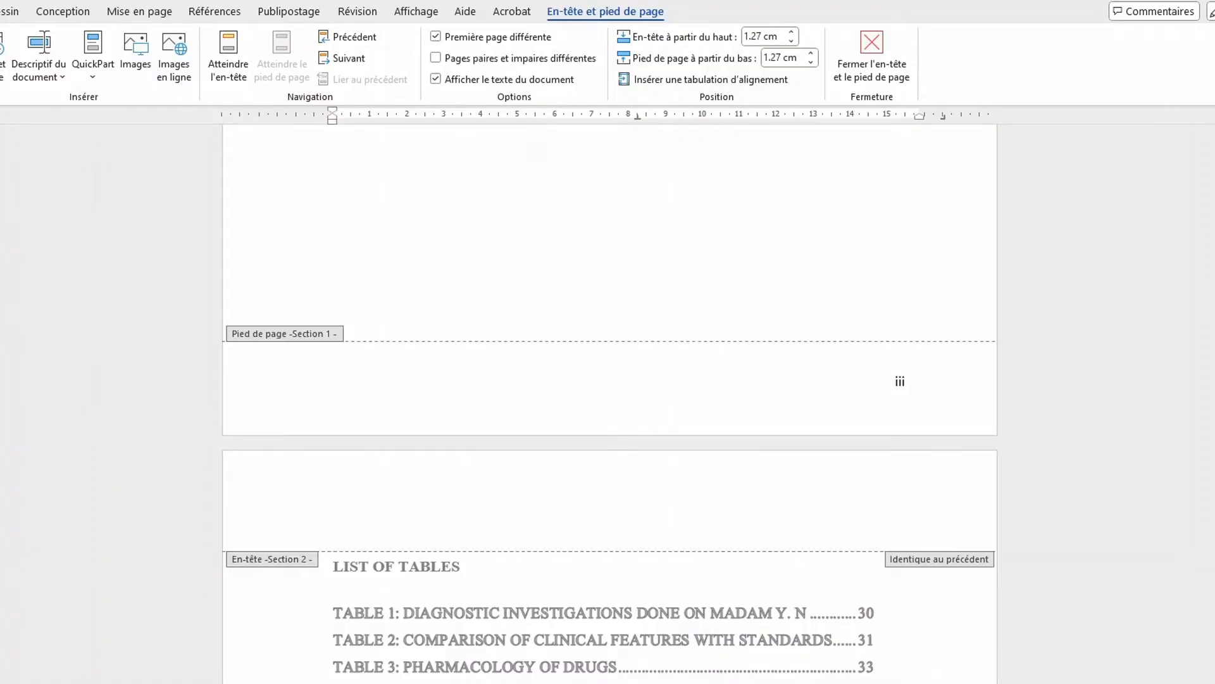
Step: Examine the page numbering through the main text into Chapter Two, comparing Section 3's footer with the landscape Table 1 page in Section 5
{"action": "scroll", "coordinate": [610, 393], "scroll_direction": "down", "scroll_amount": 20}
{"action": "scroll", "coordinate": [610, 392], "scroll_direction": "down", "scroll_amount": 20}
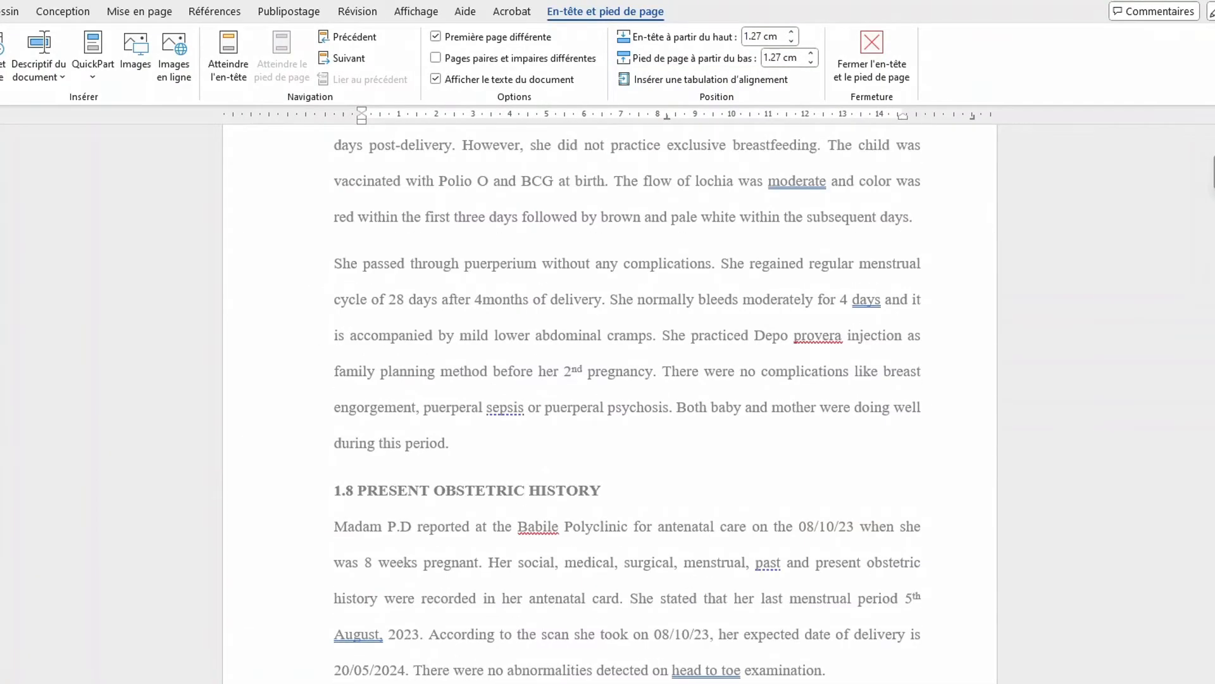
{"action": "scroll", "coordinate": [610, 392], "scroll_direction": "down", "scroll_amount": 20}
{"action": "scroll", "coordinate": [610, 393], "scroll_direction": "down", "scroll_amount": 20}
{"action": "scroll", "coordinate": [609, 392], "scroll_direction": "up", "scroll_amount": 15}
{"action": "scroll", "coordinate": [610, 393], "scroll_direction": "down", "scroll_amount": 1}
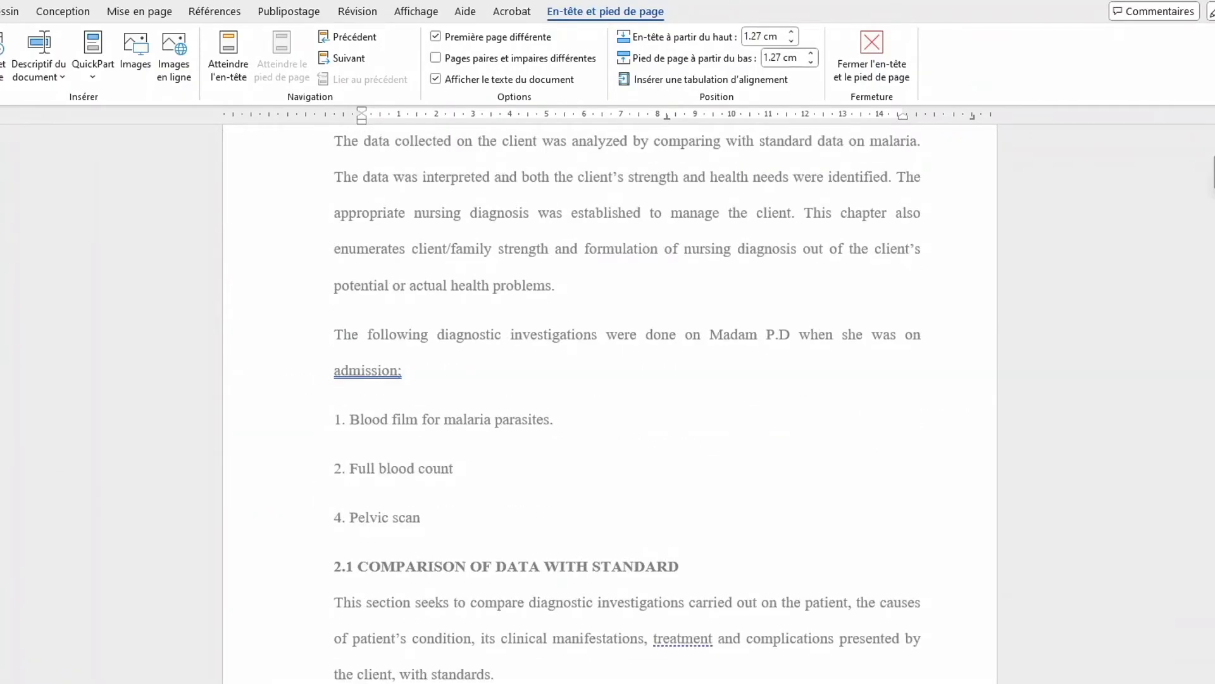
{"action": "scroll", "coordinate": [610, 393], "scroll_direction": "down", "scroll_amount": 5}
{"action": "scroll", "coordinate": [610, 393], "scroll_direction": "up", "scroll_amount": 4}
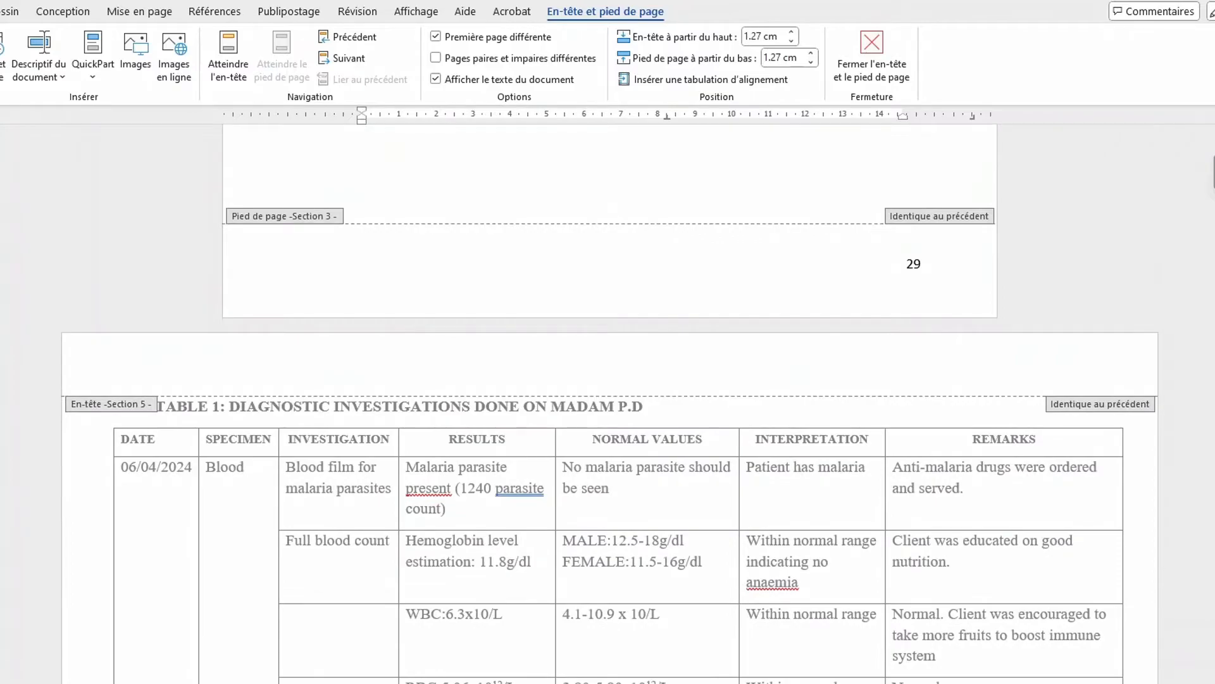
{"action": "scroll", "coordinate": [610, 392], "scroll_direction": "up", "scroll_amount": 3}
{"action": "scroll", "coordinate": [609, 392], "scroll_direction": "down", "scroll_amount": 11}
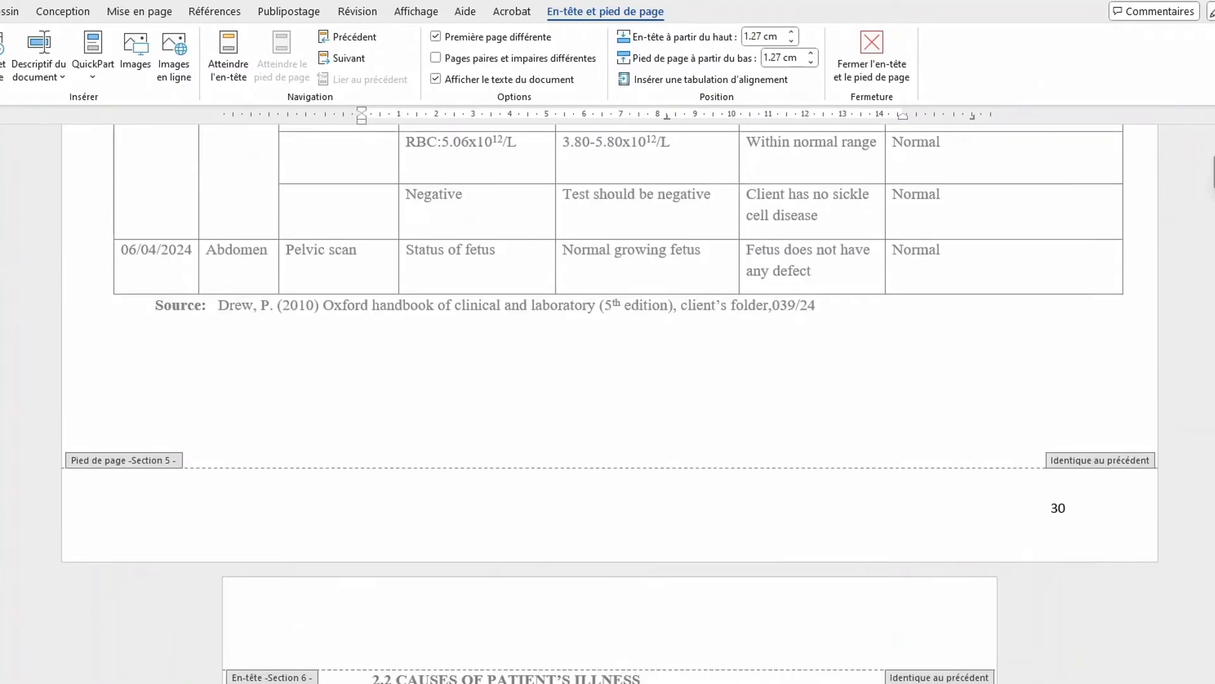
Step: Check the section labels and footer page numbers from the clinical features table in Section 6 to the objectives in Chapter Three
{"action": "scroll", "coordinate": [609, 393], "scroll_direction": "down", "scroll_amount": 15}
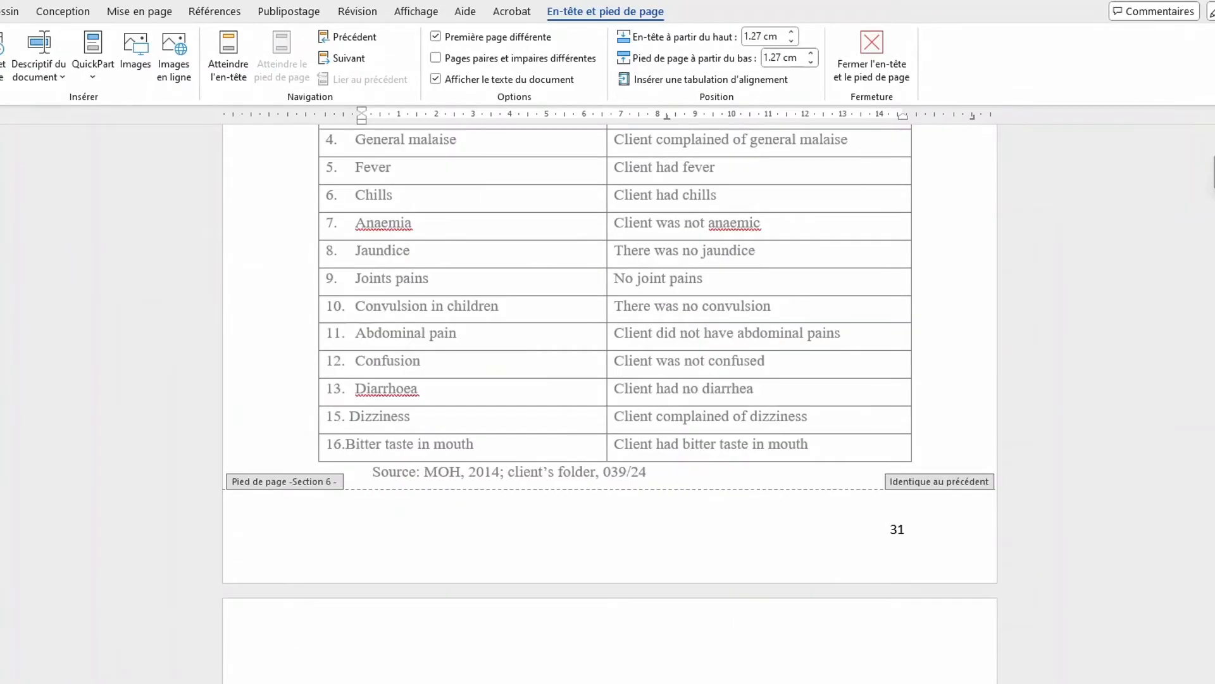
{"action": "scroll", "coordinate": [610, 392], "scroll_direction": "down", "scroll_amount": 20}
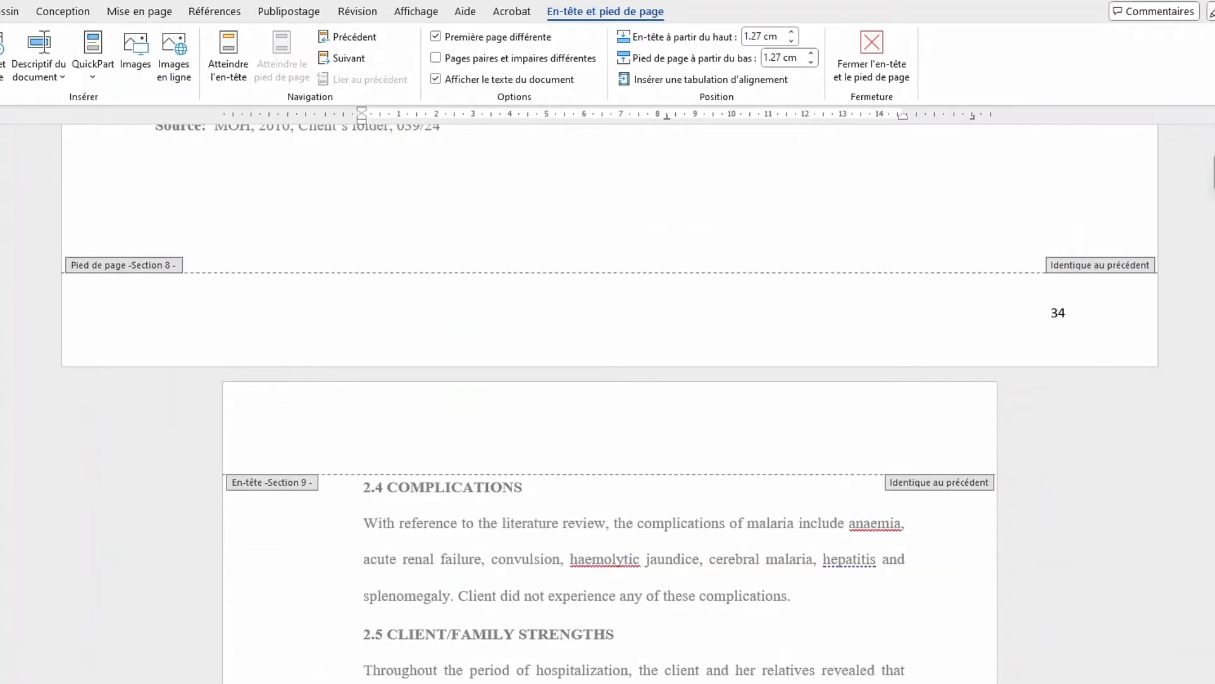
{"action": "scroll", "coordinate": [609, 392], "scroll_direction": "down", "scroll_amount": 12}
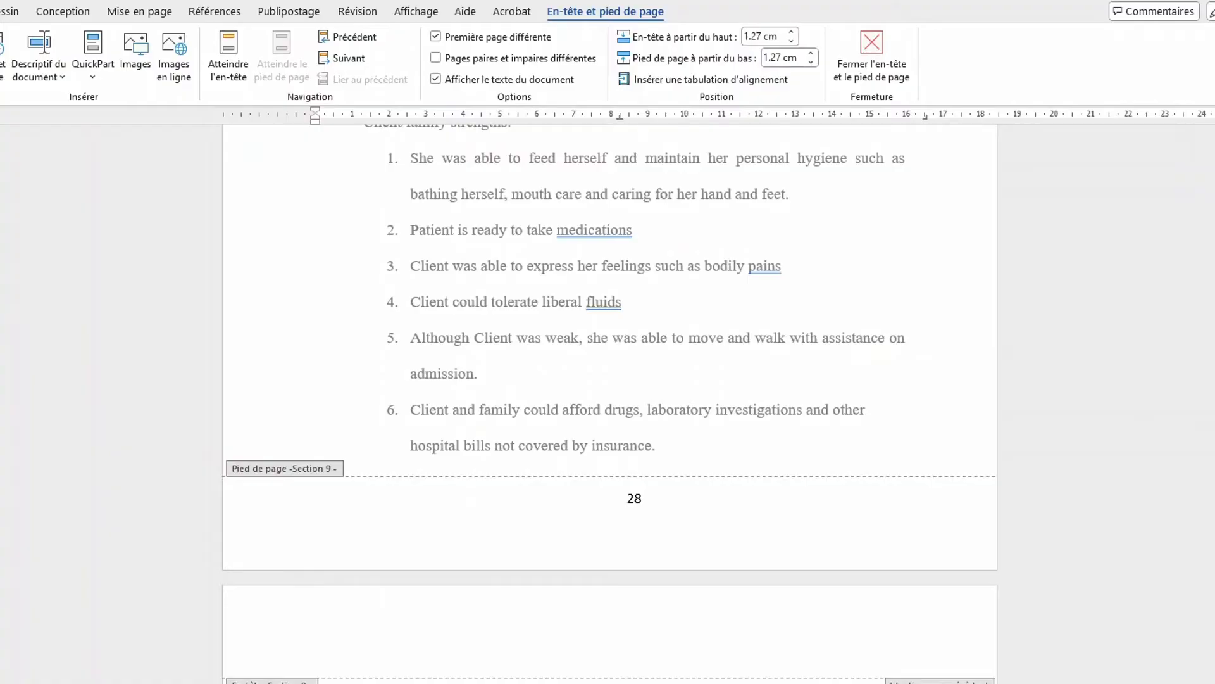
{"action": "scroll", "coordinate": [610, 392], "scroll_direction": "down", "scroll_amount": 20}
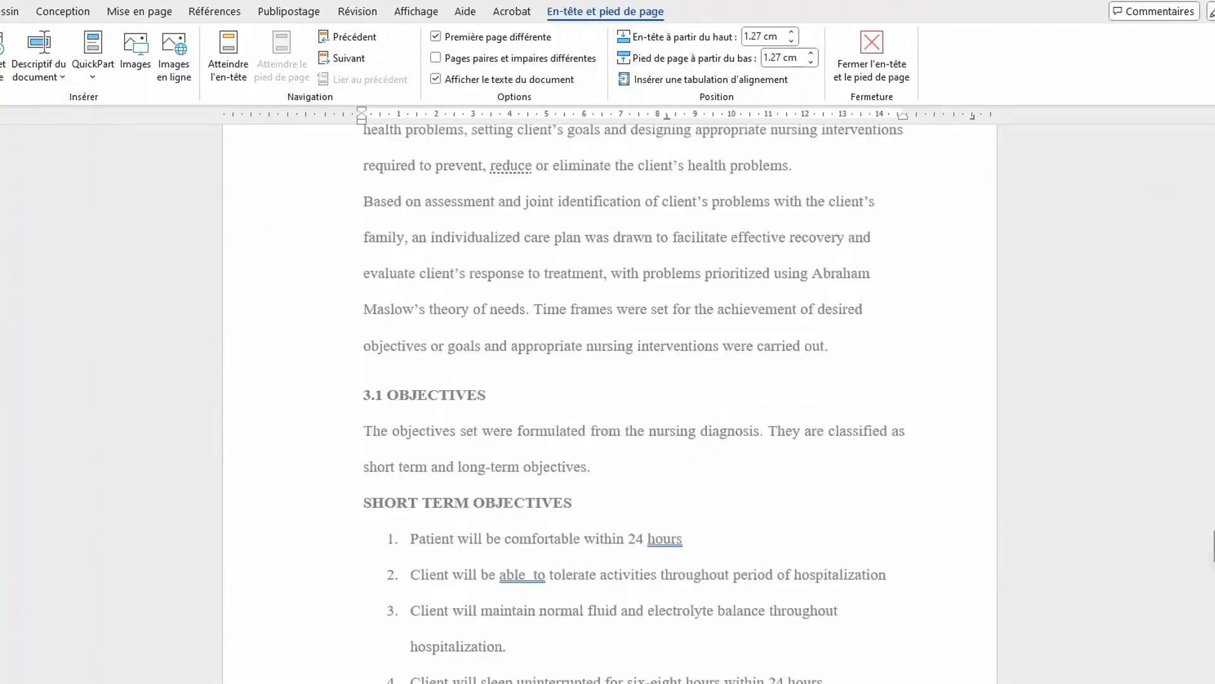
Step: Return to the cover page, leave header and footer editing, and check the page number under the second table of content page
{"action": "scroll", "coordinate": [610, 393], "scroll_direction": "up", "scroll_amount": 20}
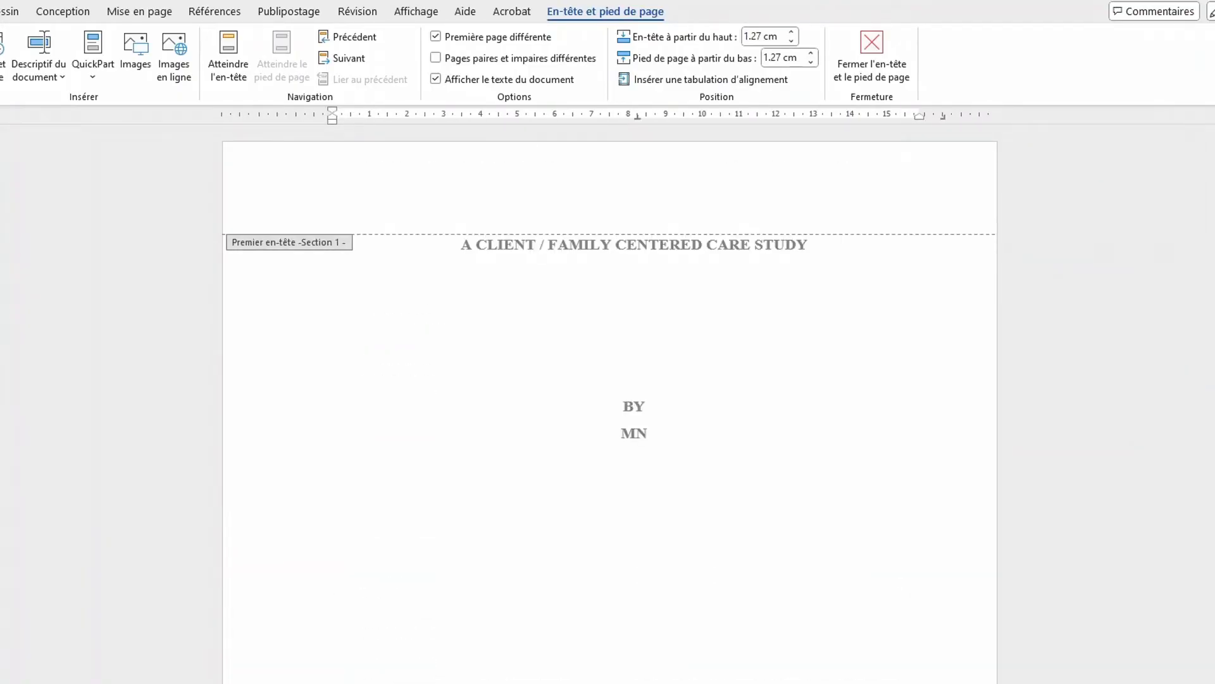
{"action": "double_click", "coordinate": [635, 465]}
{"action": "scroll", "coordinate": [635, 465], "scroll_direction": "down", "scroll_amount": 9}
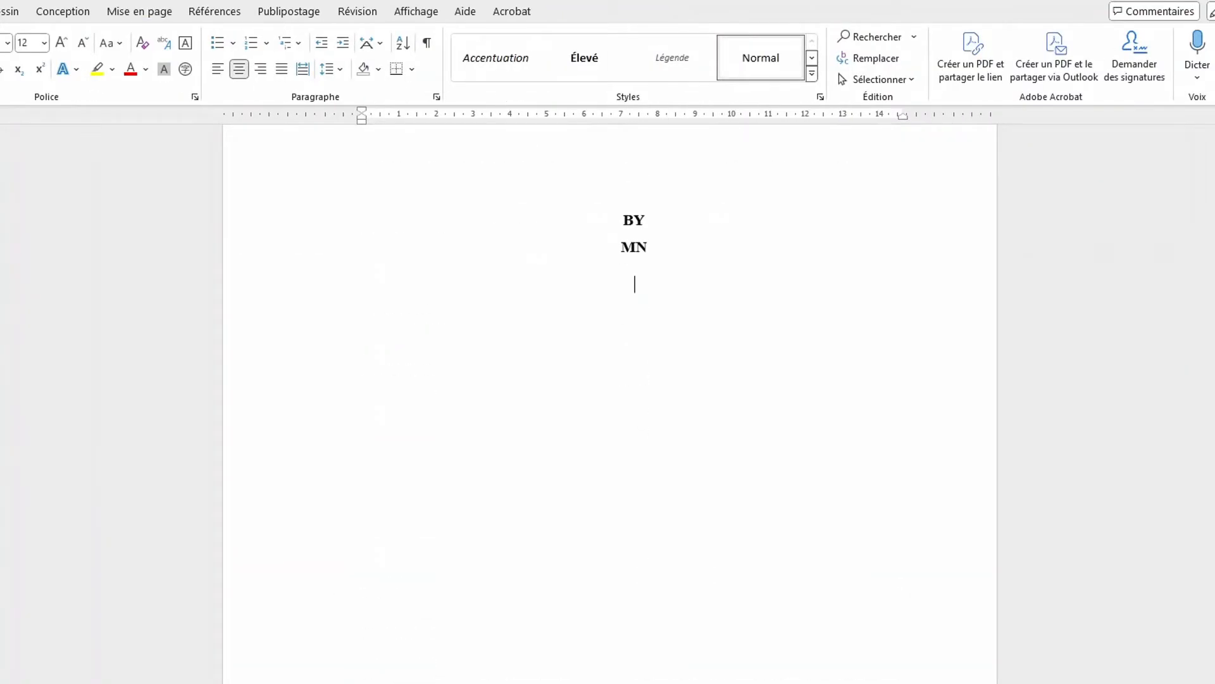
{"action": "scroll", "coordinate": [610, 405], "scroll_direction": "down", "scroll_amount": 20}
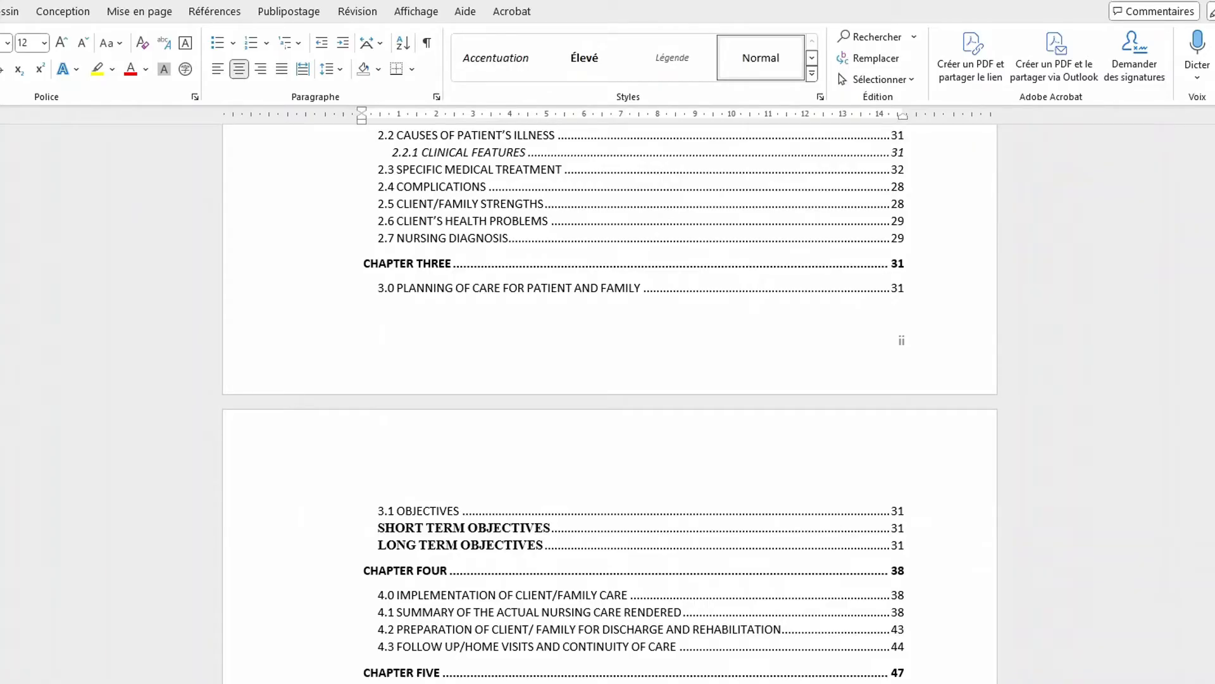
Step: Reopen the second table of content page's footer and examine where Section 1 ends and Section 2 begins at the list of tables
{"action": "double_click", "coordinate": [901, 340]}
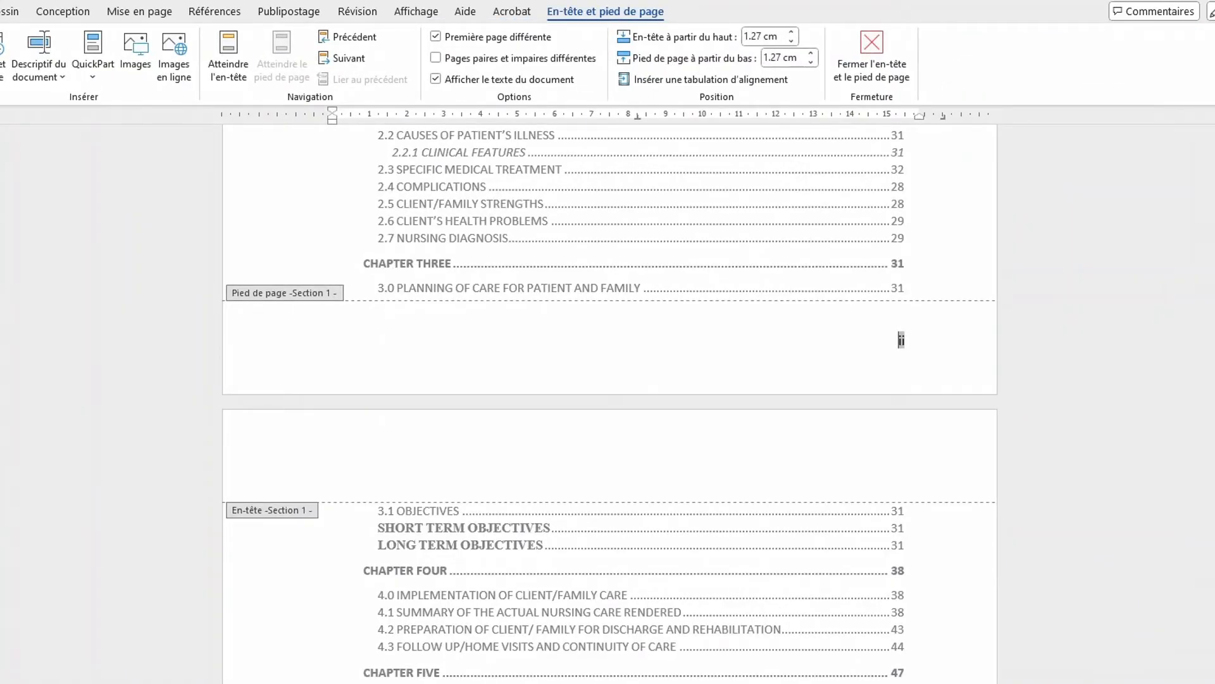
{"action": "scroll", "coordinate": [610, 405], "scroll_direction": "up", "scroll_amount": 3}
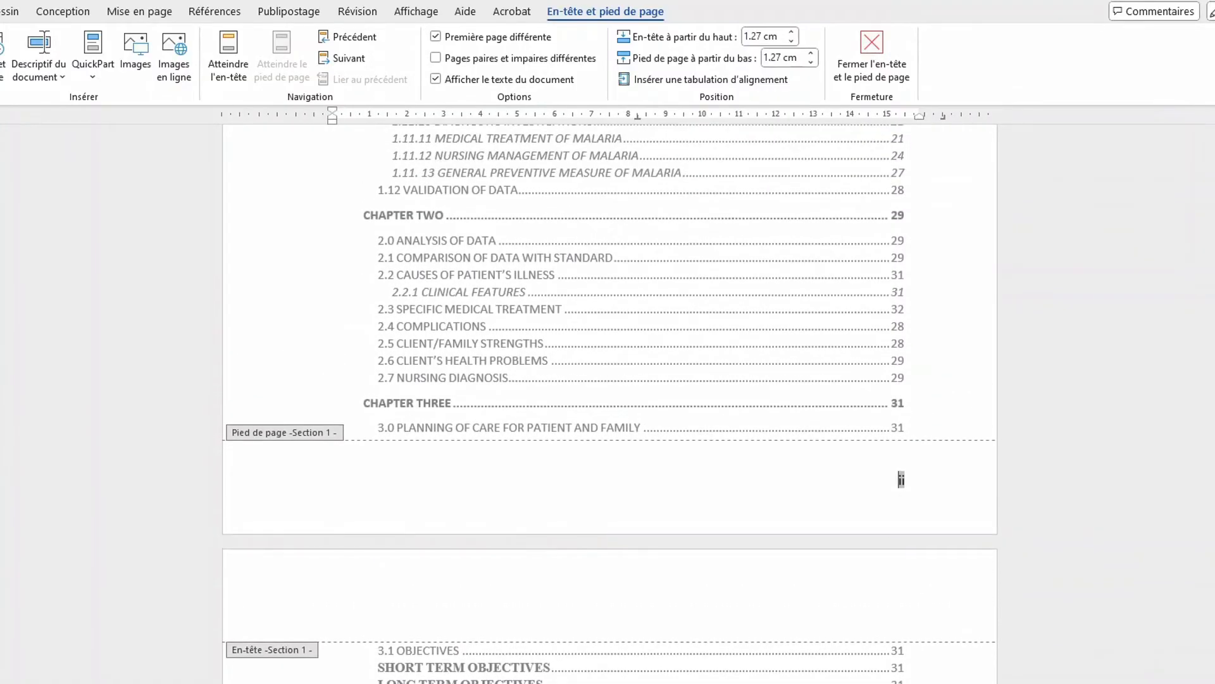
{"action": "scroll", "coordinate": [901, 479], "scroll_direction": "up", "scroll_amount": 20}
{"action": "scroll", "coordinate": [610, 405], "scroll_direction": "down", "scroll_amount": 15}
{"action": "scroll", "coordinate": [609, 406], "scroll_direction": "down", "scroll_amount": 12}
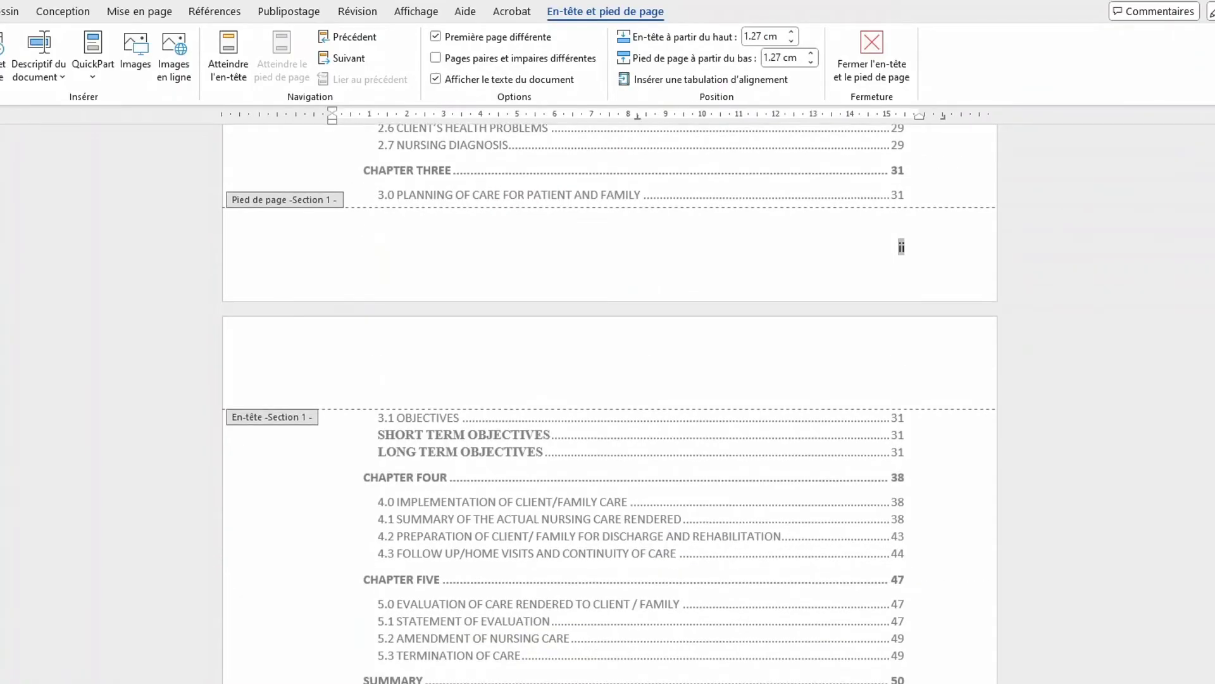
{"action": "scroll", "coordinate": [610, 405], "scroll_direction": "down", "scroll_amount": 20}
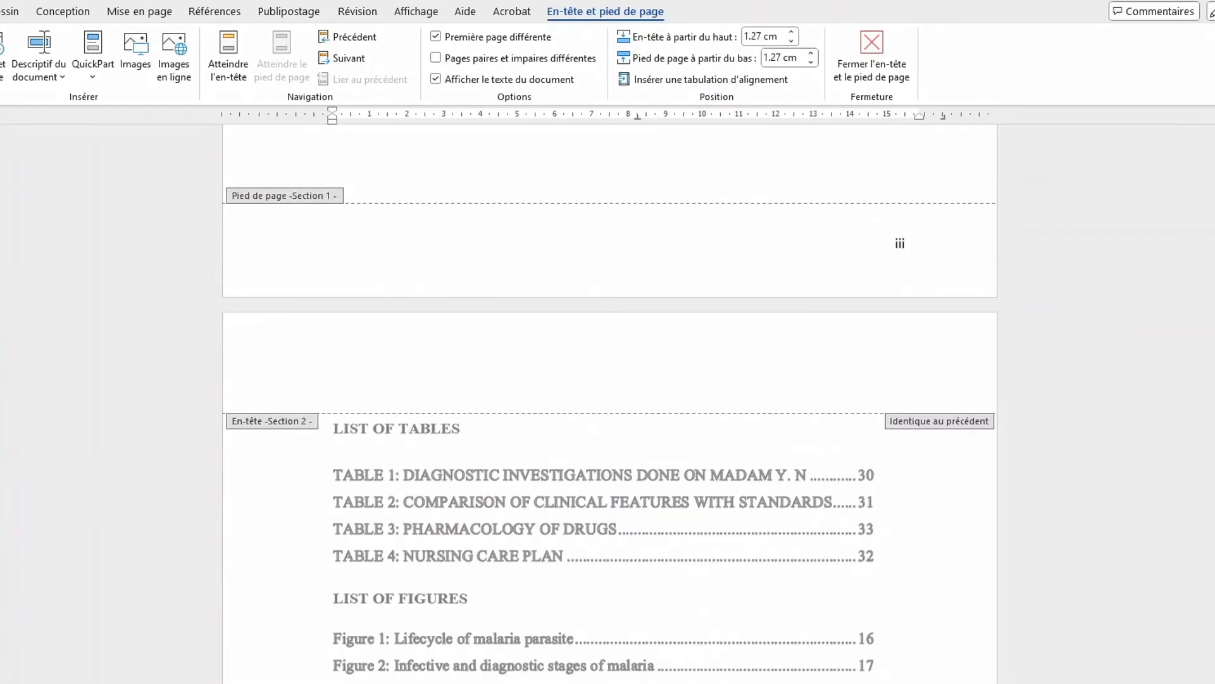
{"action": "scroll", "coordinate": [610, 405], "scroll_direction": "up", "scroll_amount": 8}
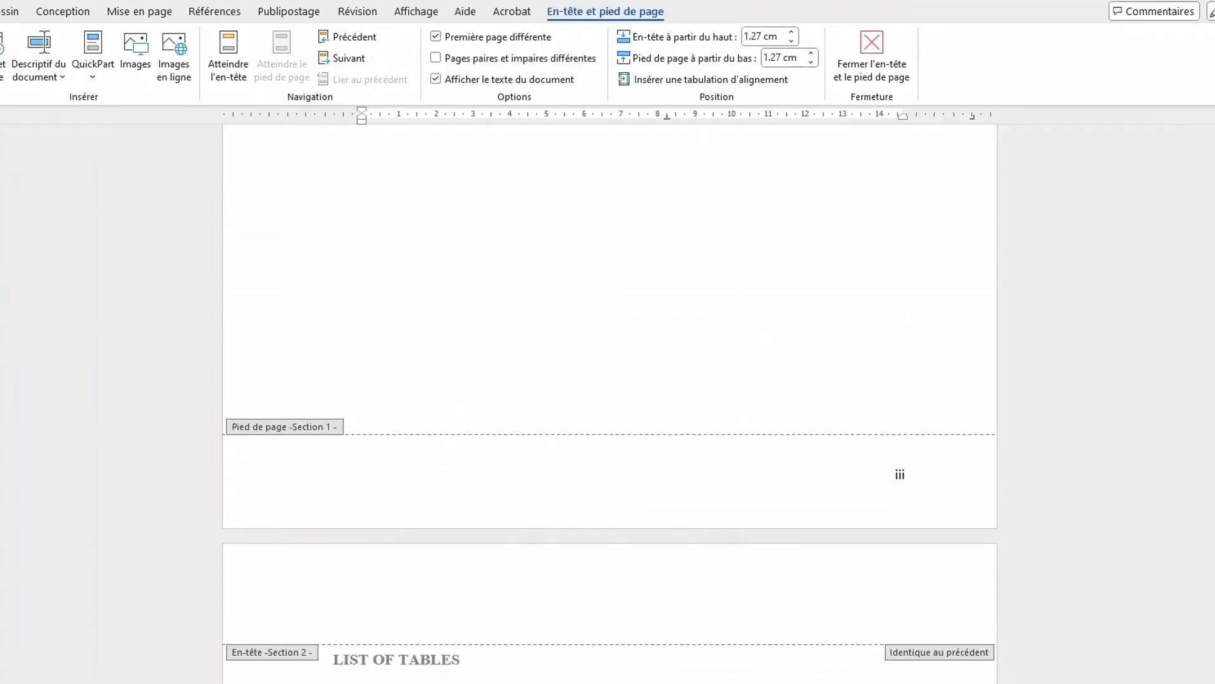
{"action": "scroll", "coordinate": [609, 405], "scroll_direction": "up", "scroll_amount": 1}
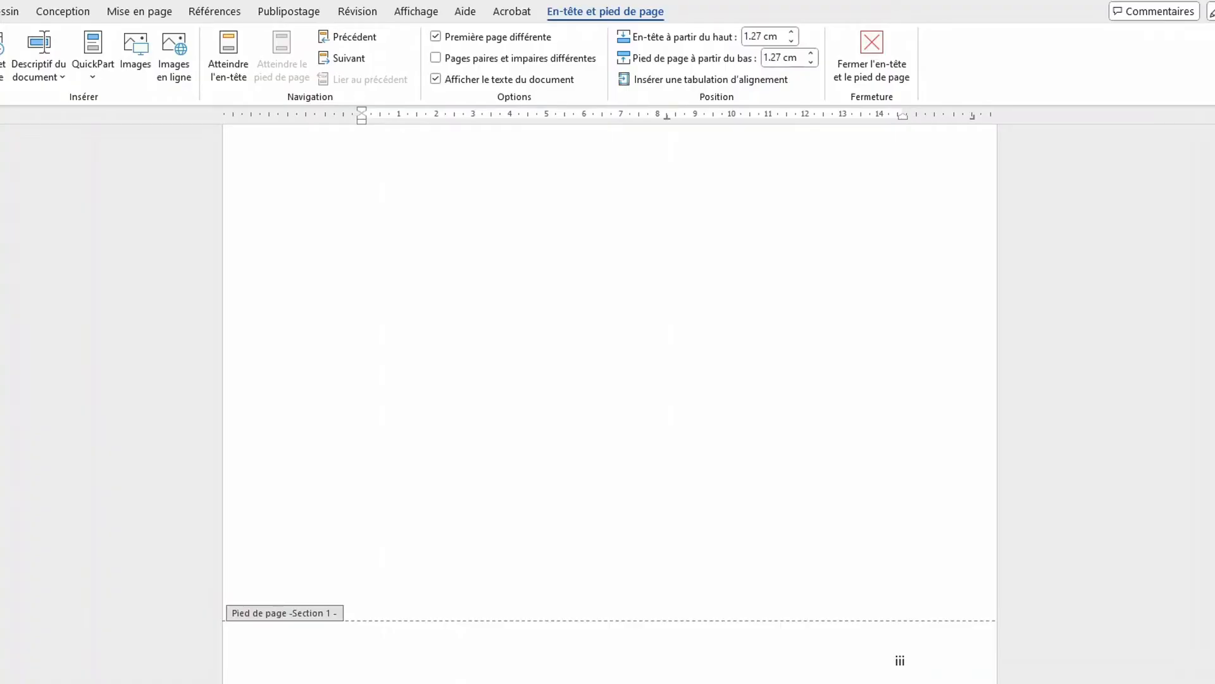
Step: Follow the footer page numbers from the table of content through the preface and acknowledgement to Section 3's start at the introduction
{"action": "scroll", "coordinate": [610, 405], "scroll_direction": "up", "scroll_amount": 20}
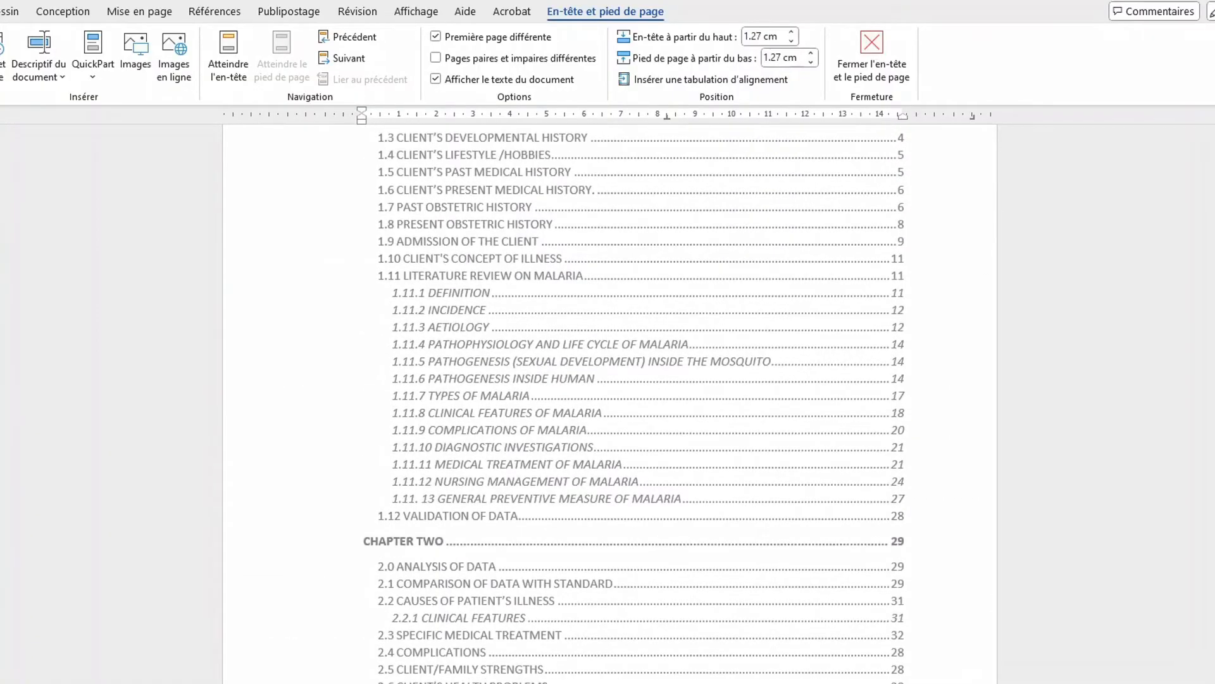
{"action": "scroll", "coordinate": [610, 405], "scroll_direction": "down", "scroll_amount": 5}
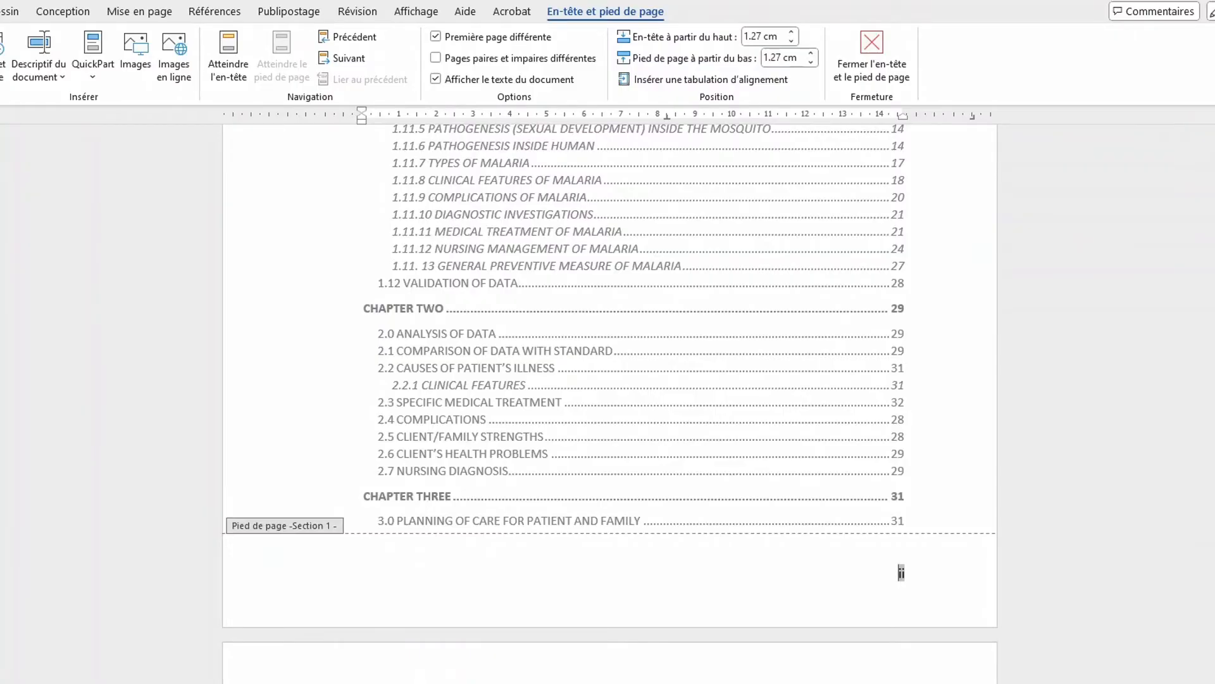
{"action": "scroll", "coordinate": [610, 405], "scroll_direction": "down", "scroll_amount": 15}
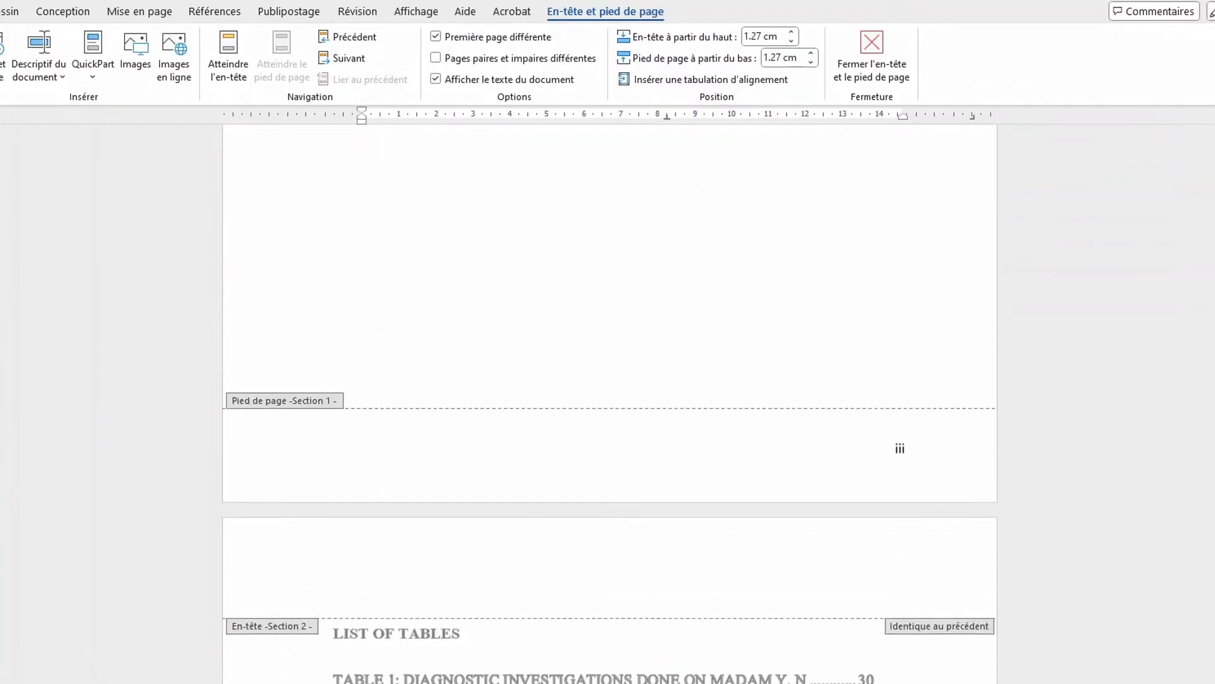
{"action": "scroll", "coordinate": [610, 405], "scroll_direction": "down", "scroll_amount": 15}
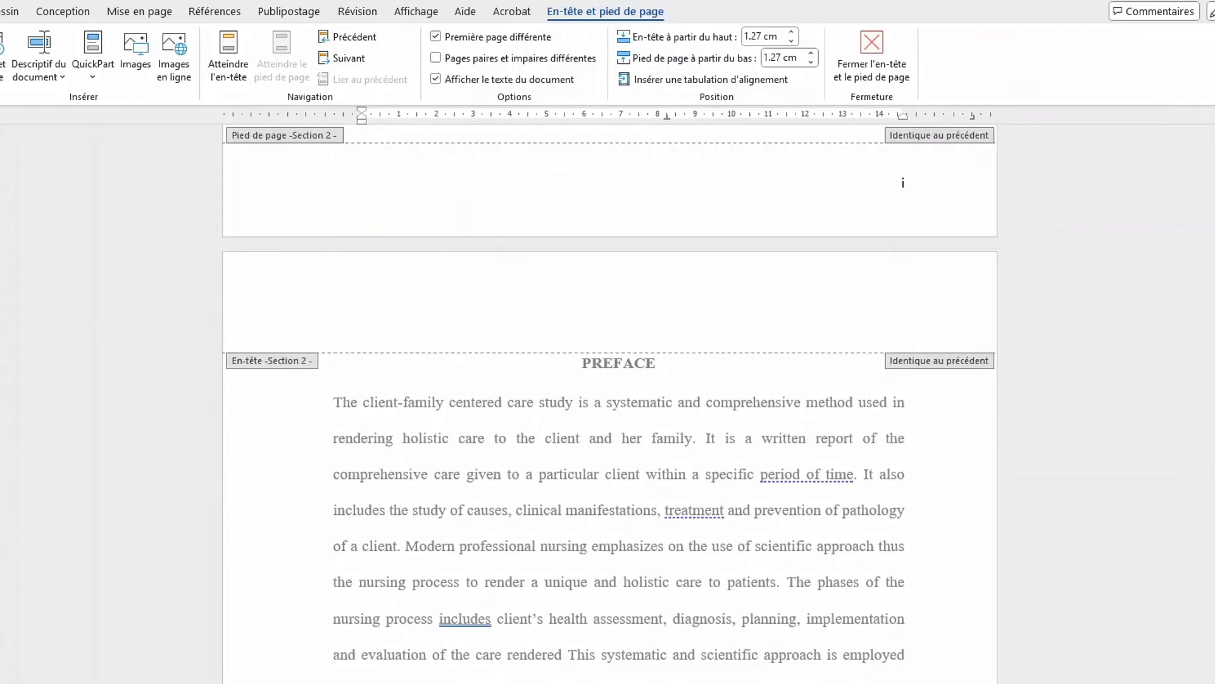
{"action": "scroll", "coordinate": [609, 405], "scroll_direction": "down", "scroll_amount": 15}
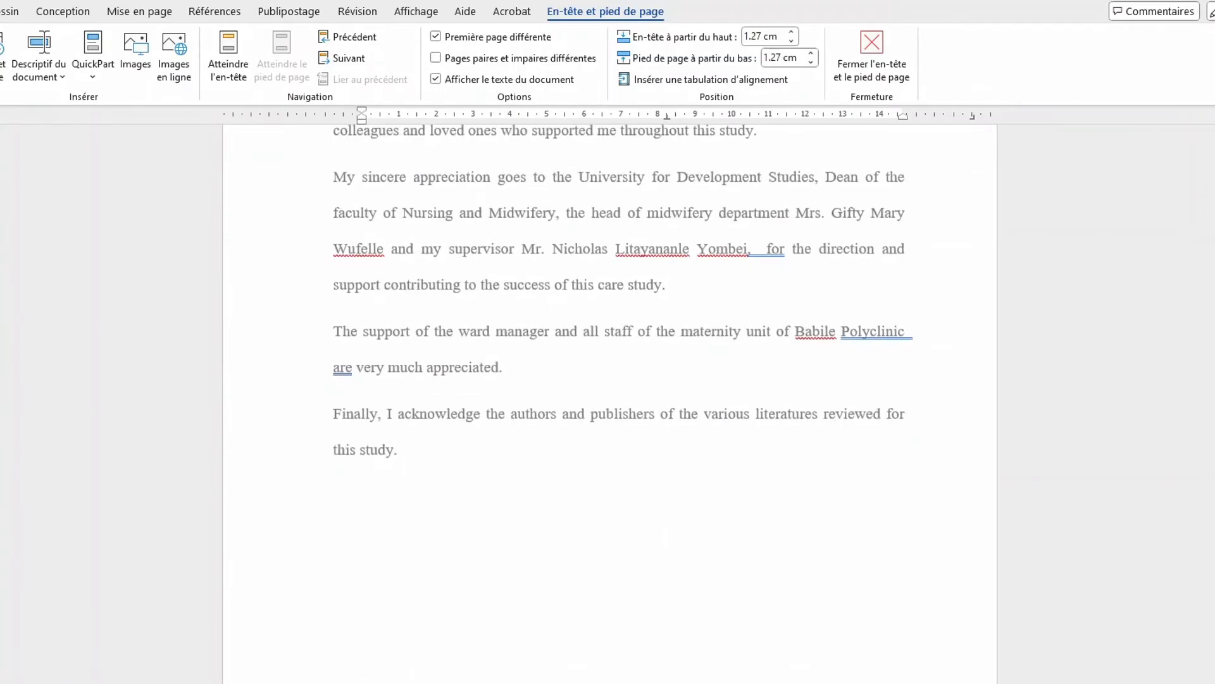
{"action": "scroll", "coordinate": [610, 405], "scroll_direction": "down", "scroll_amount": 1}
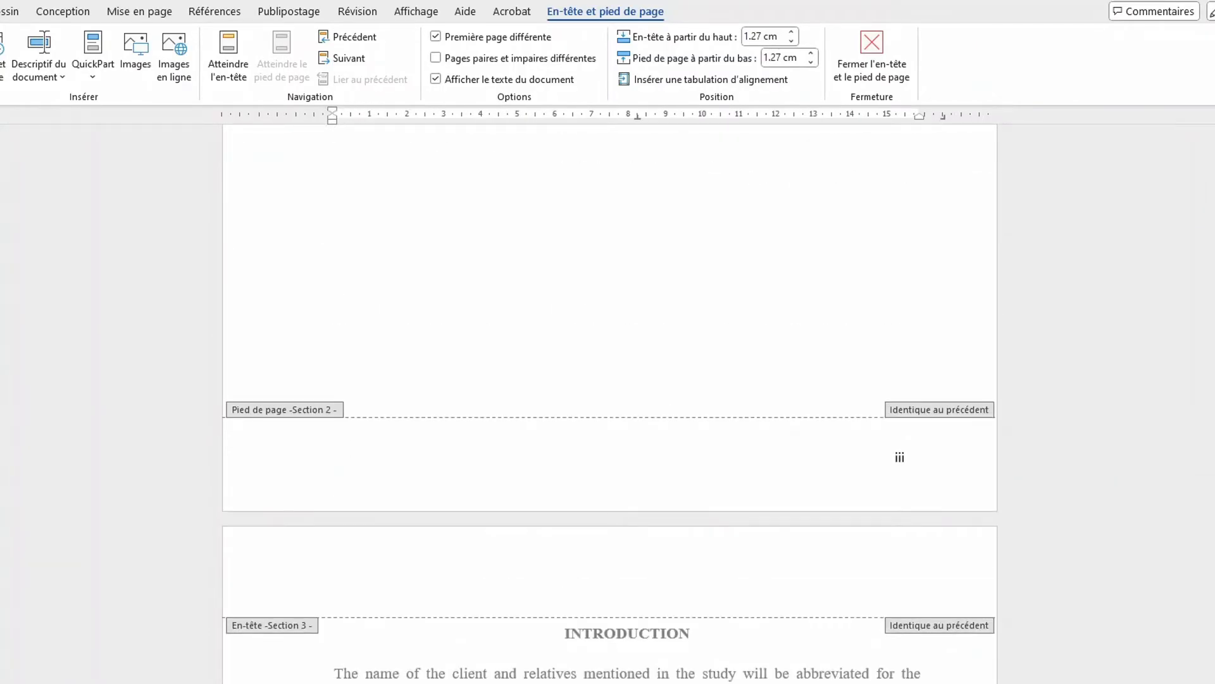
Step: Compare the acknowledgement page's Section 2 header and footer with the neighbouring introduction pages
{"action": "scroll", "coordinate": [609, 405], "scroll_direction": "up", "scroll_amount": 12}
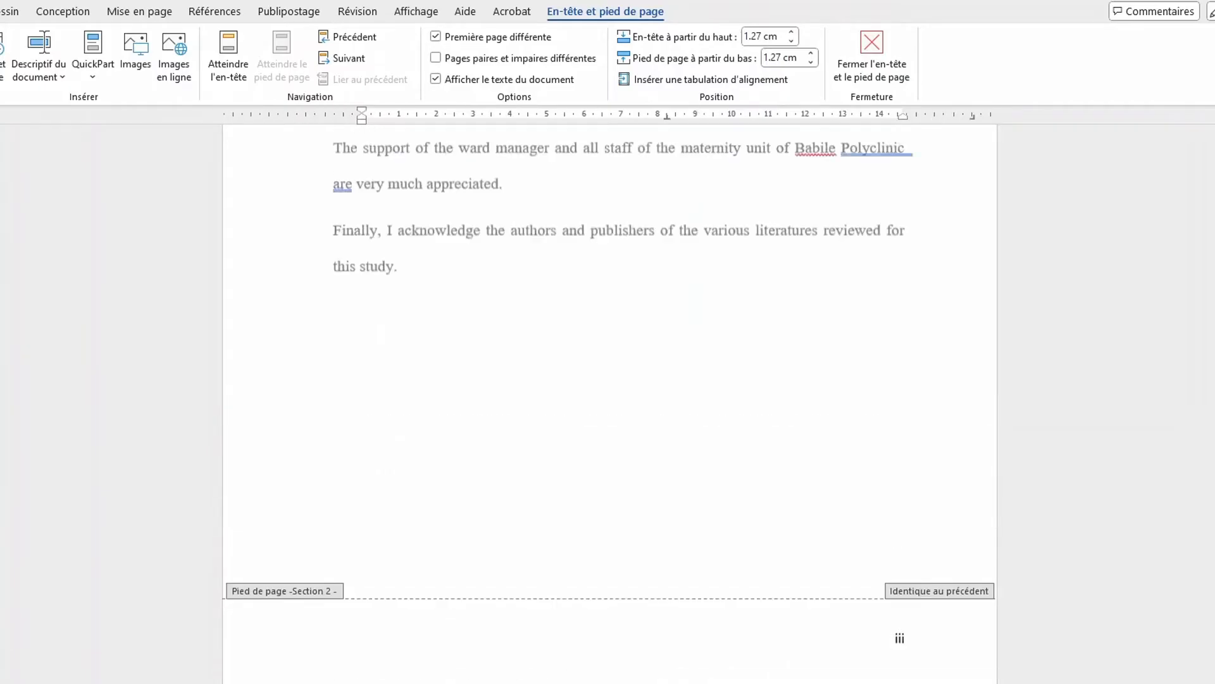
{"action": "scroll", "coordinate": [609, 405], "scroll_direction": "down", "scroll_amount": 12}
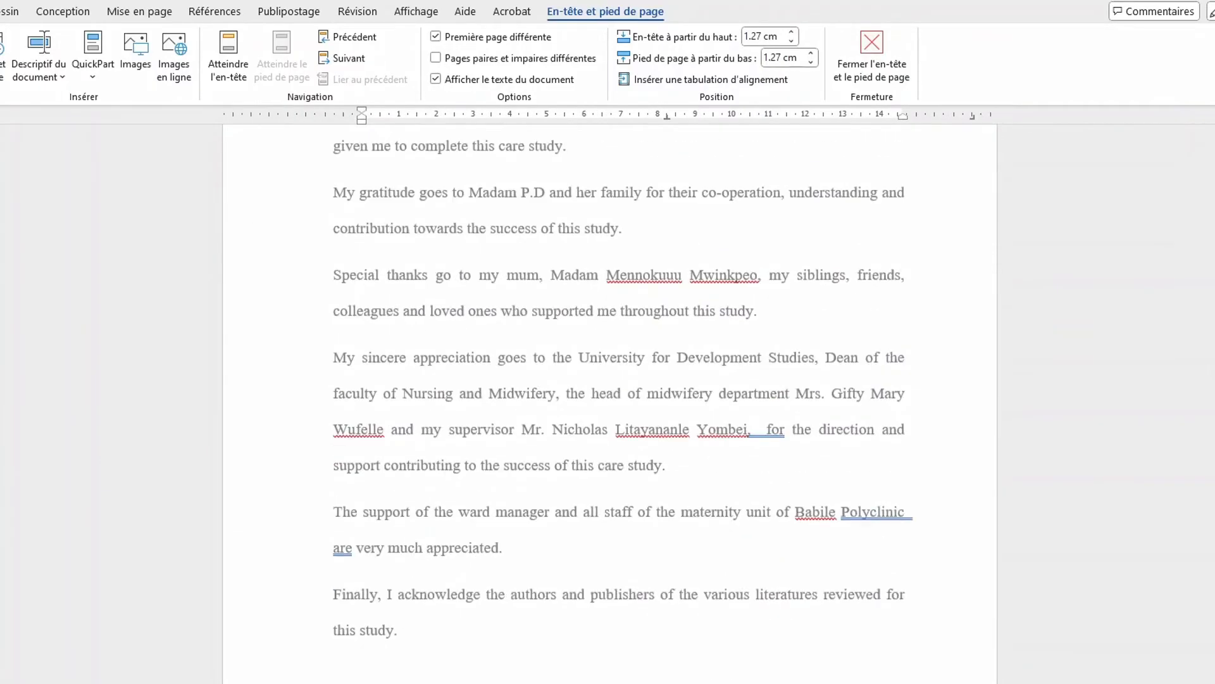
{"action": "scroll", "coordinate": [610, 405], "scroll_direction": "down", "scroll_amount": 10}
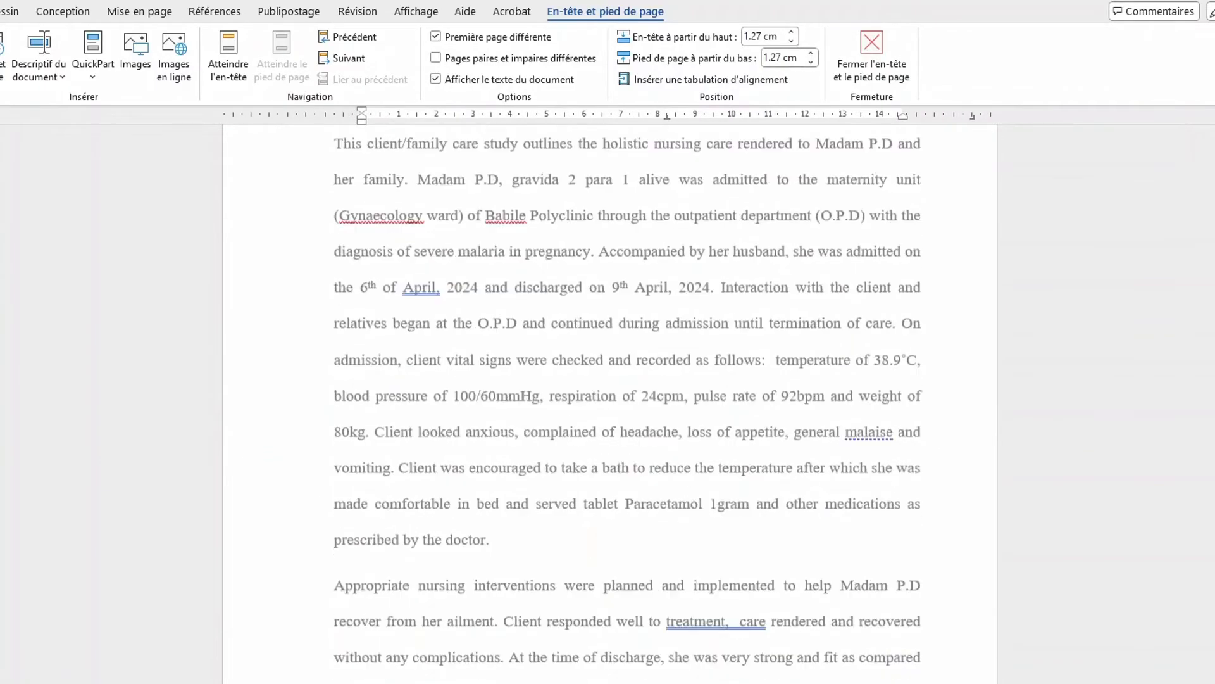
{"action": "scroll", "coordinate": [610, 405], "scroll_direction": "up", "scroll_amount": 15}
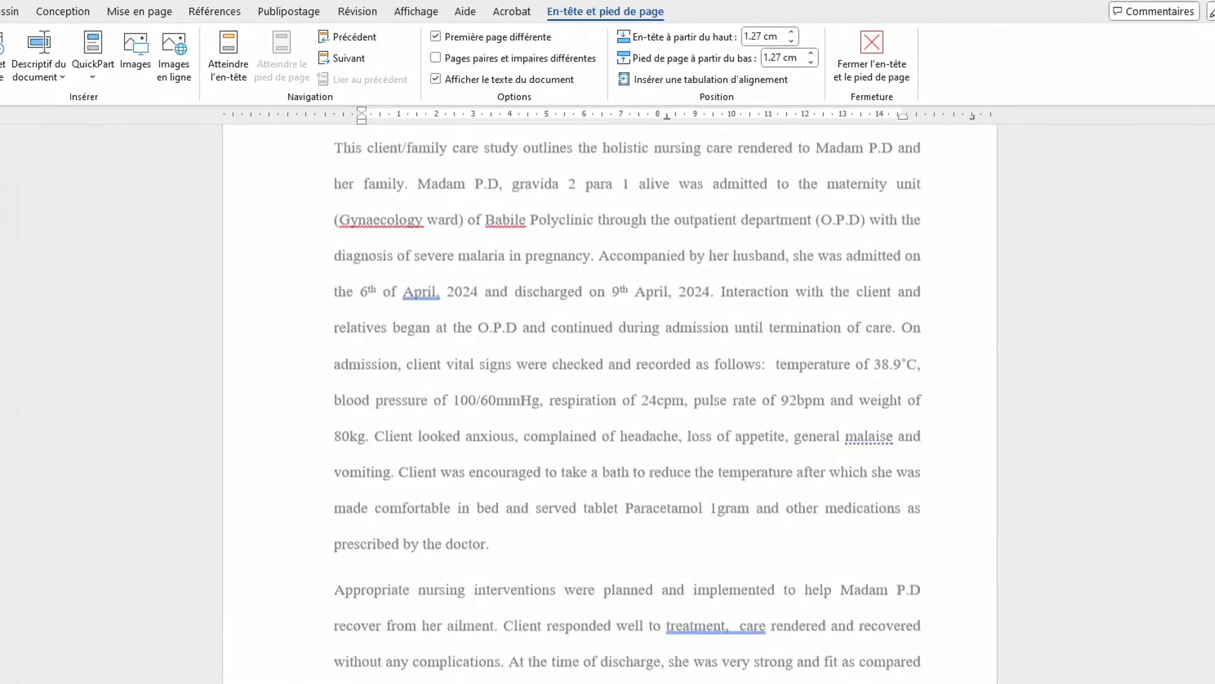
{"action": "scroll", "coordinate": [610, 405], "scroll_direction": "down", "scroll_amount": 3}
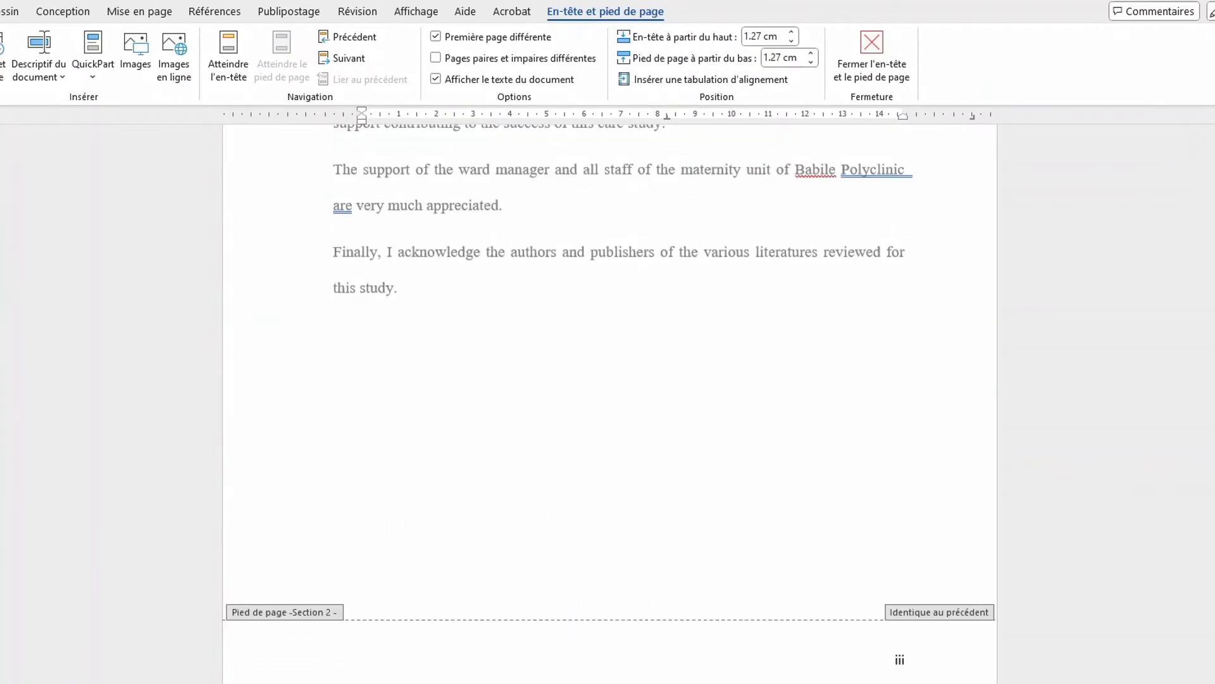
{"action": "scroll", "coordinate": [610, 405], "scroll_direction": "up", "scroll_amount": 1}
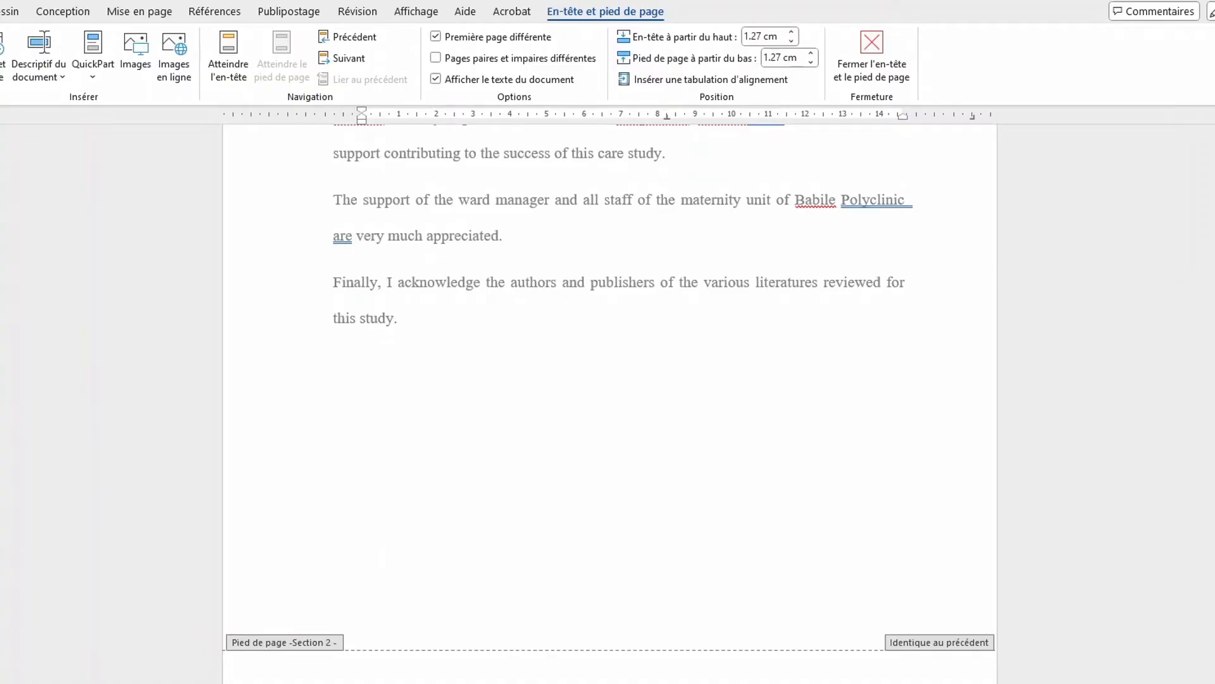
{"action": "scroll", "coordinate": [610, 395], "scroll_direction": "up", "scroll_amount": 15}
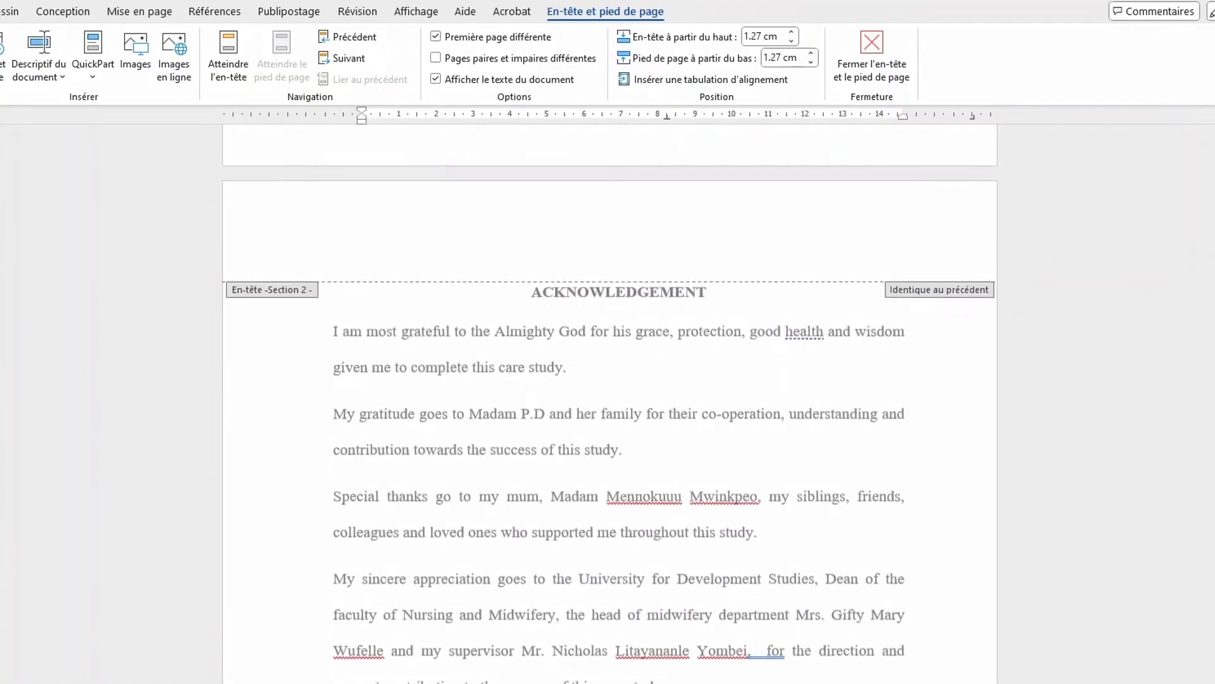
Step: Trace the Section 2 headers and footers back from the acknowledgement through the preface and list of tables to the end of Section 1
{"action": "scroll", "coordinate": [610, 396], "scroll_direction": "down", "scroll_amount": 3}
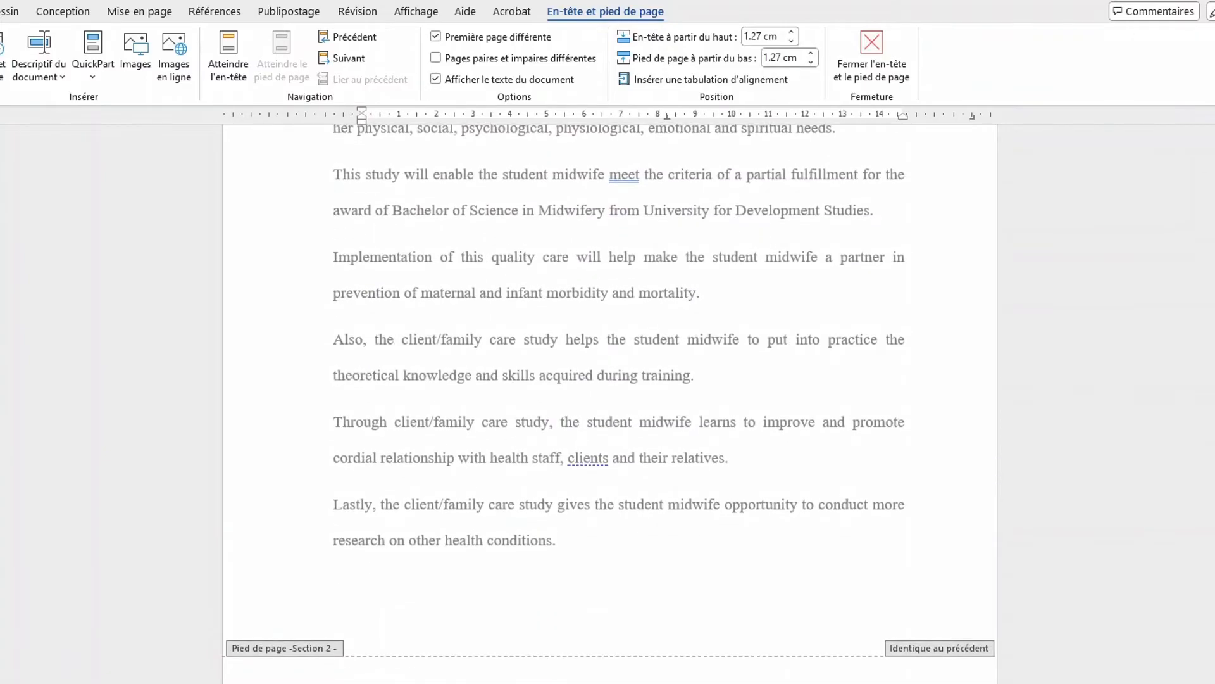
{"action": "scroll", "coordinate": [609, 395], "scroll_direction": "up", "scroll_amount": 3}
{"action": "scroll", "coordinate": [610, 405], "scroll_direction": "up", "scroll_amount": 15}
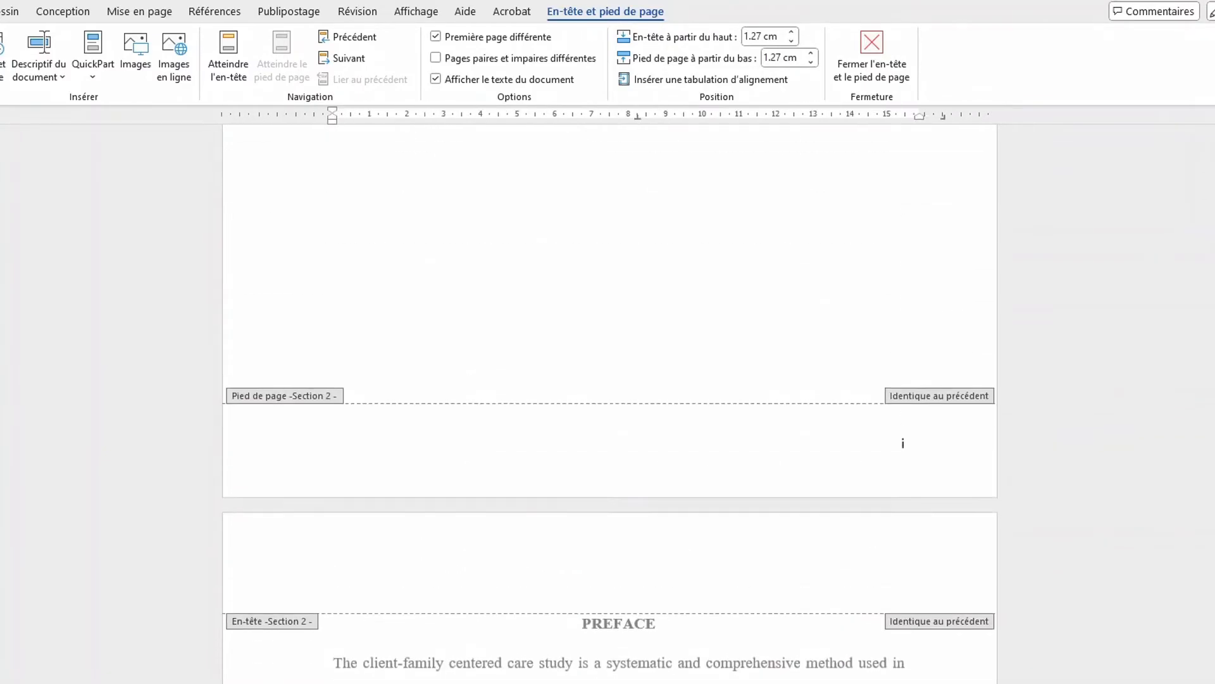
{"action": "scroll", "coordinate": [610, 405], "scroll_direction": "up", "scroll_amount": 1}
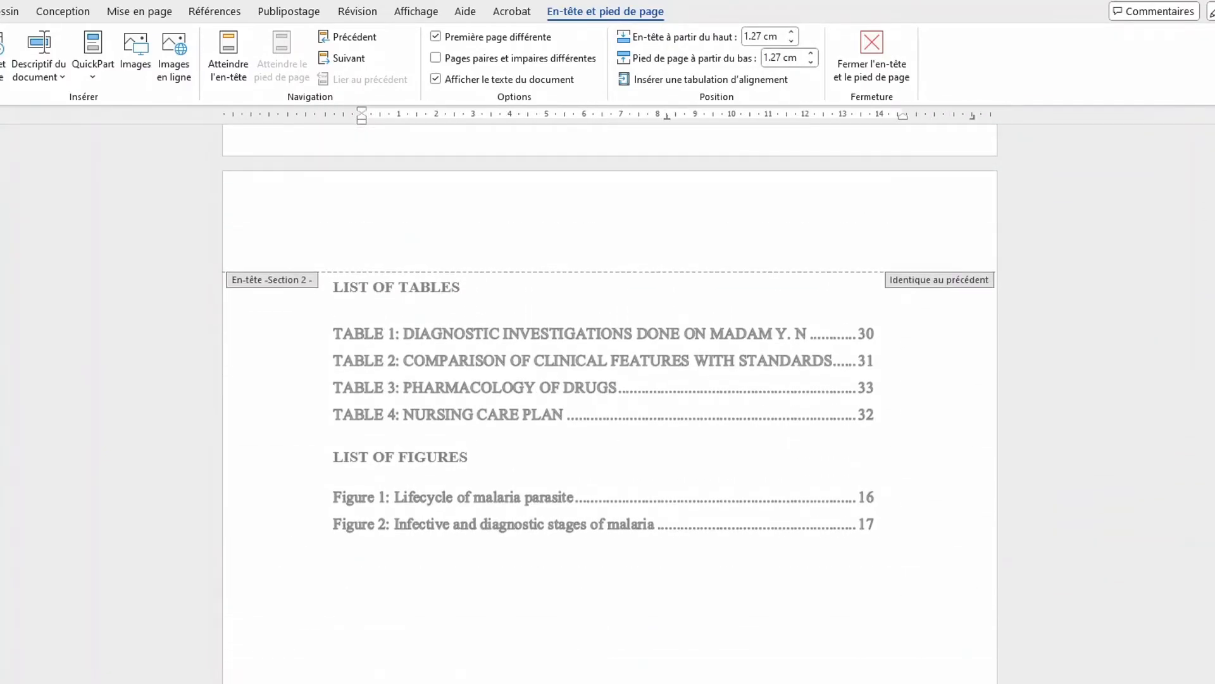
{"action": "scroll", "coordinate": [610, 405], "scroll_direction": "up", "scroll_amount": 15}
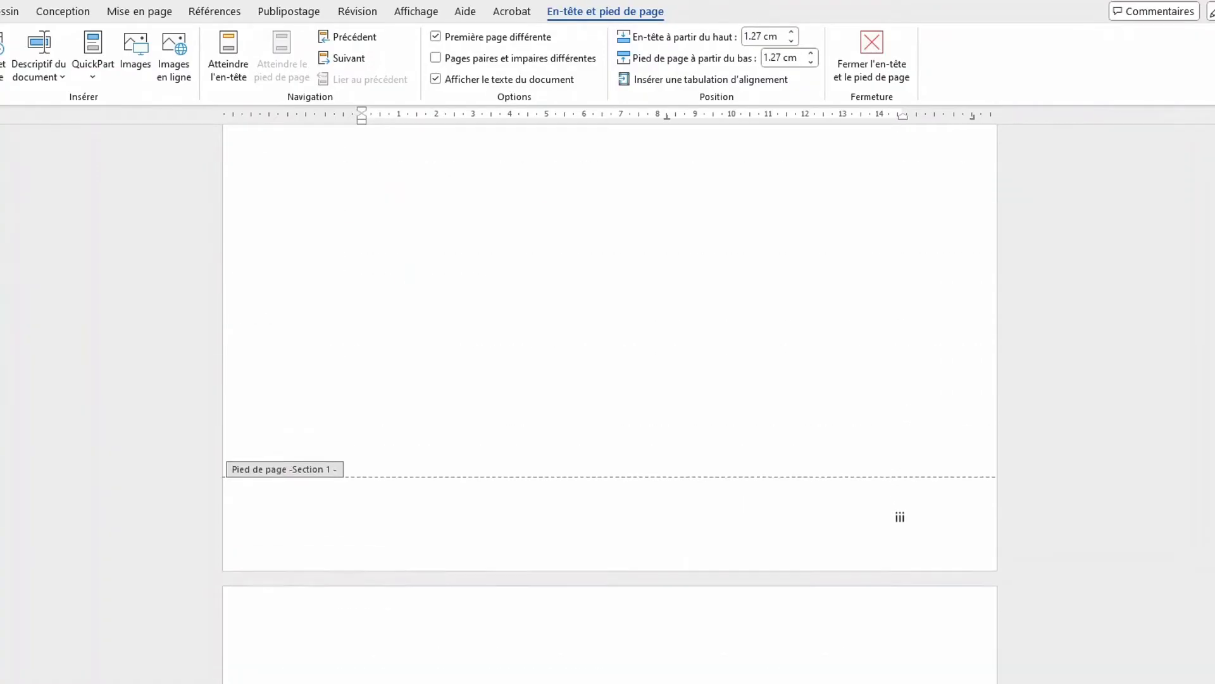
{"action": "scroll", "coordinate": [610, 405], "scroll_direction": "up", "scroll_amount": 5}
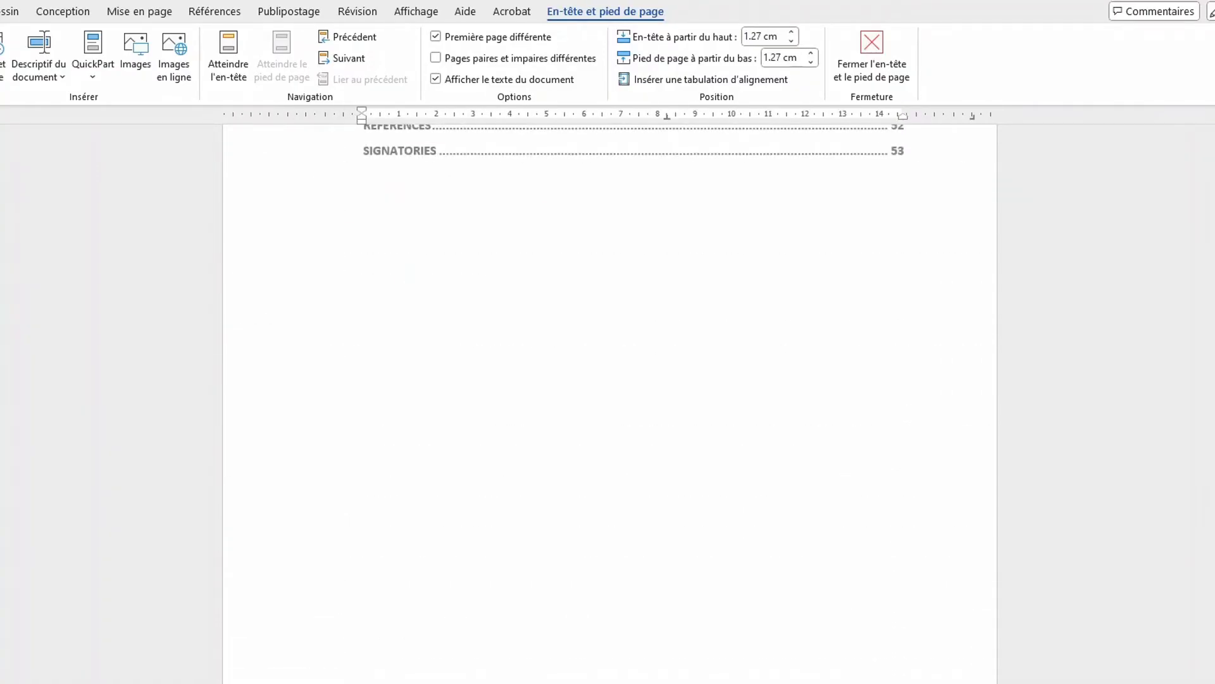
Step: Compare the Section 1 footer page numbers on the last two table of content pages
{"action": "scroll", "coordinate": [610, 405], "scroll_direction": "up", "scroll_amount": 10}
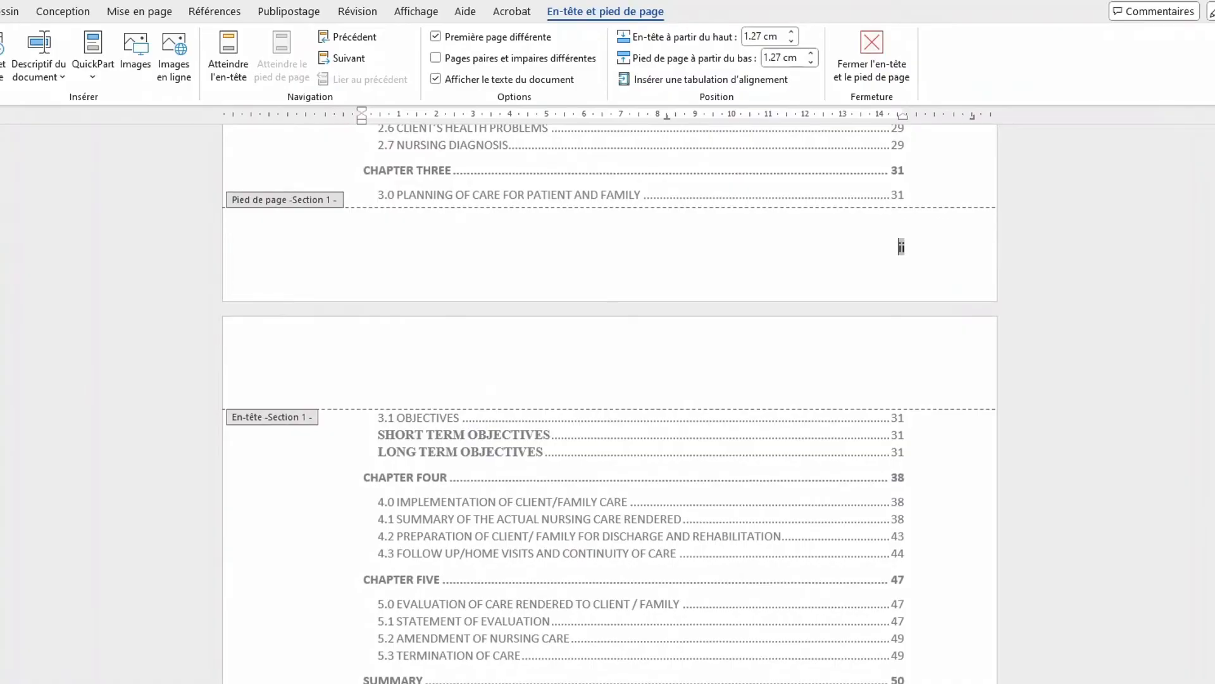
{"action": "scroll", "coordinate": [610, 406], "scroll_direction": "down", "scroll_amount": 12}
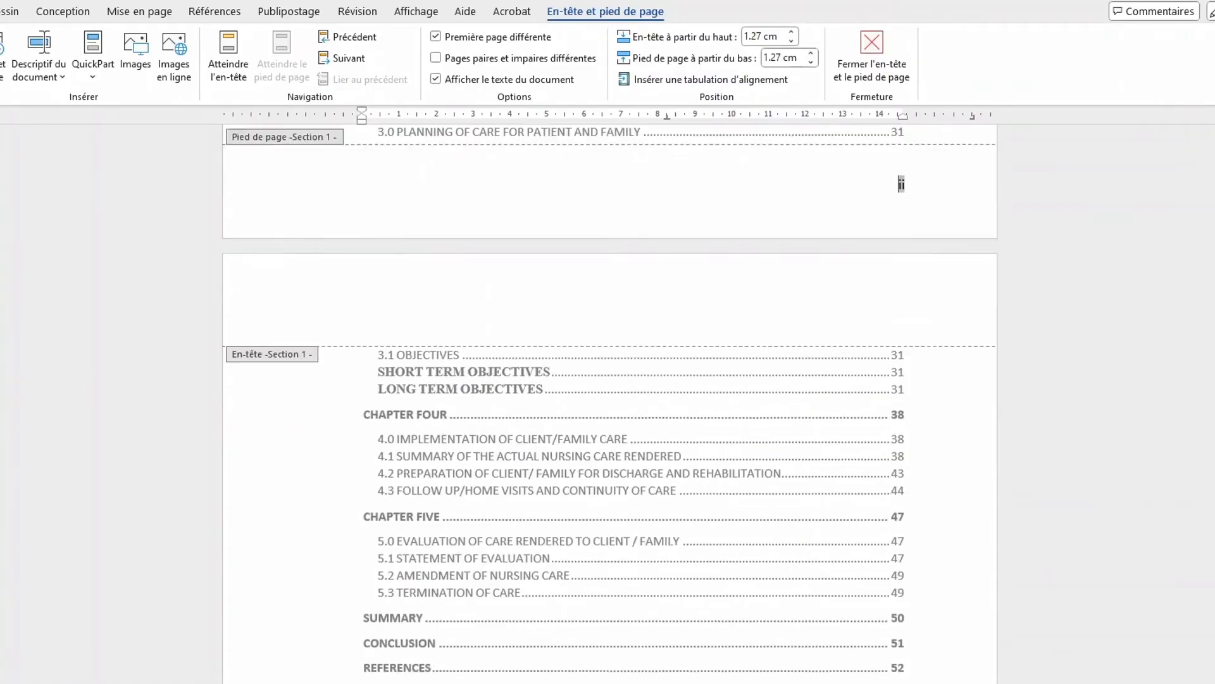
{"action": "scroll", "coordinate": [610, 406], "scroll_direction": "down", "scroll_amount": 1}
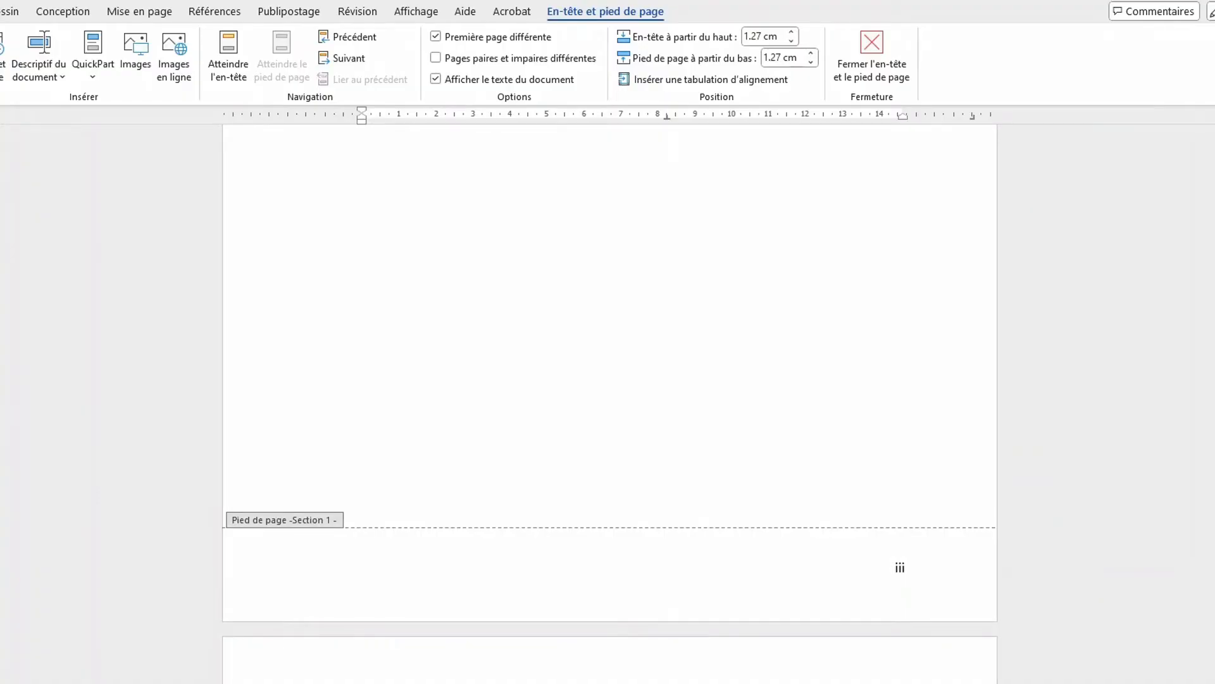
{"action": "scroll", "coordinate": [611, 405], "scroll_direction": "up", "scroll_amount": 12}
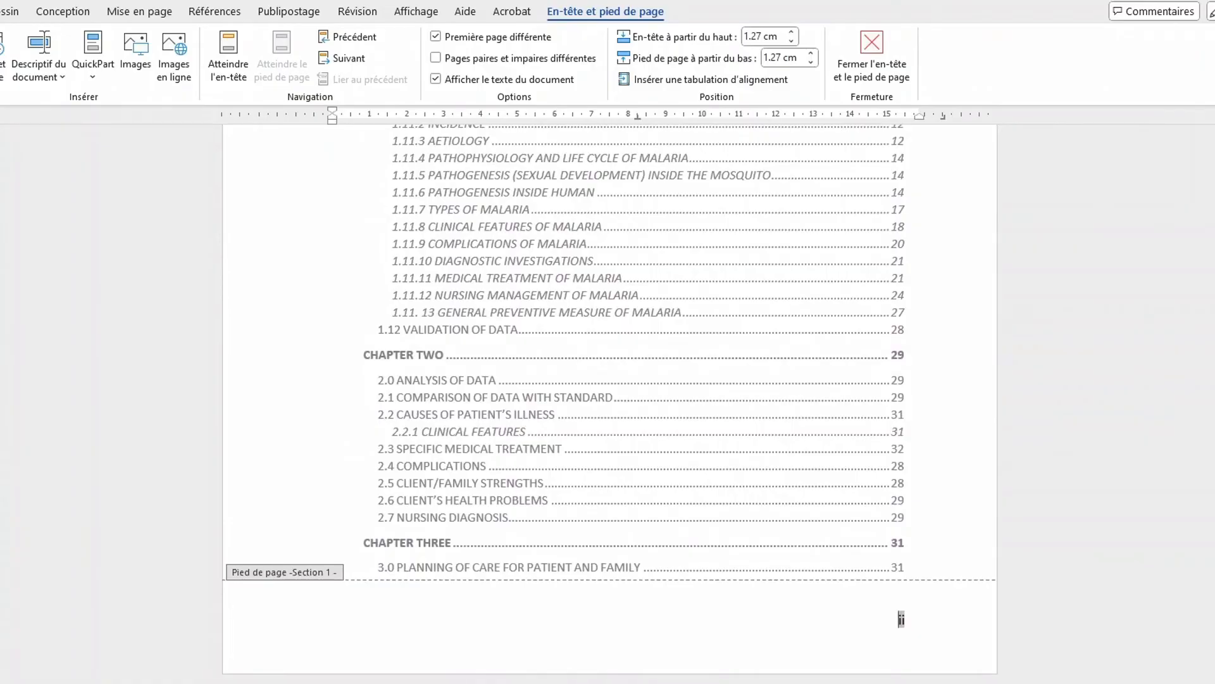
{"action": "scroll", "coordinate": [610, 406], "scroll_direction": "down", "scroll_amount": 5}
{"action": "scroll", "coordinate": [610, 405], "scroll_direction": "up", "scroll_amount": 7}
Step: Compare the cover page's separate first-page footer with the Section 1 header on the first table of content page
{"action": "scroll", "coordinate": [610, 405], "scroll_direction": "up", "scroll_amount": 10}
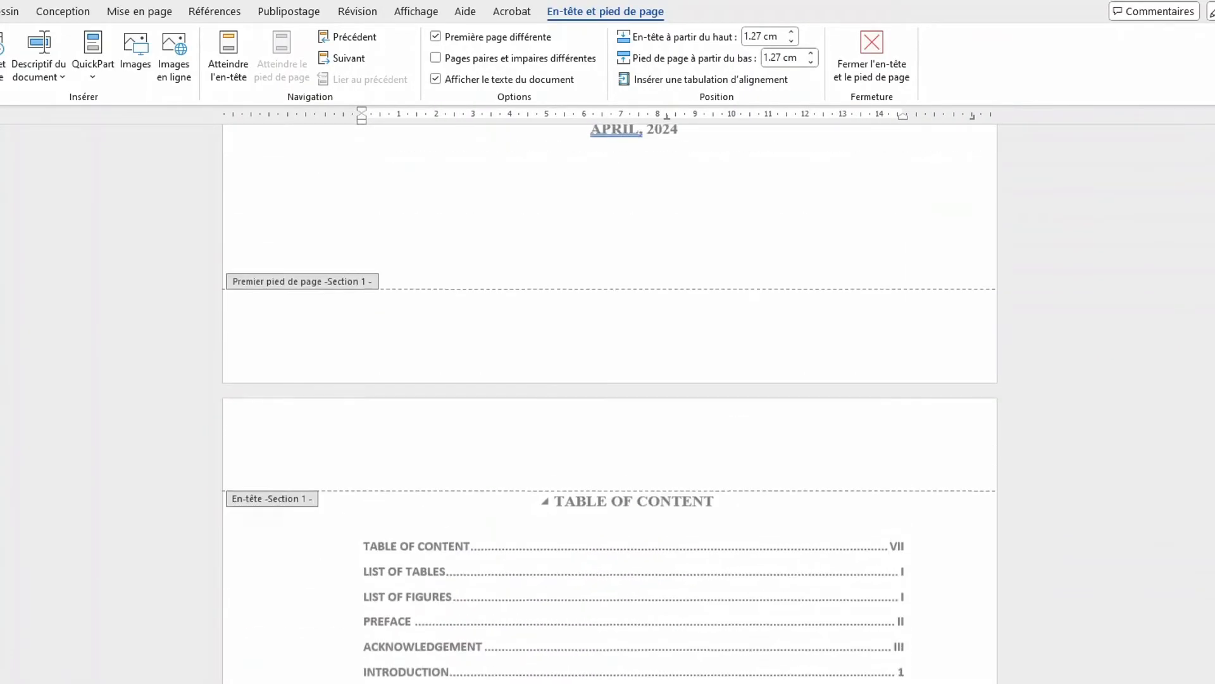
{"action": "scroll", "coordinate": [610, 405], "scroll_direction": "up", "scroll_amount": 5}
{"action": "scroll", "coordinate": [610, 405], "scroll_direction": "down", "scroll_amount": 4}
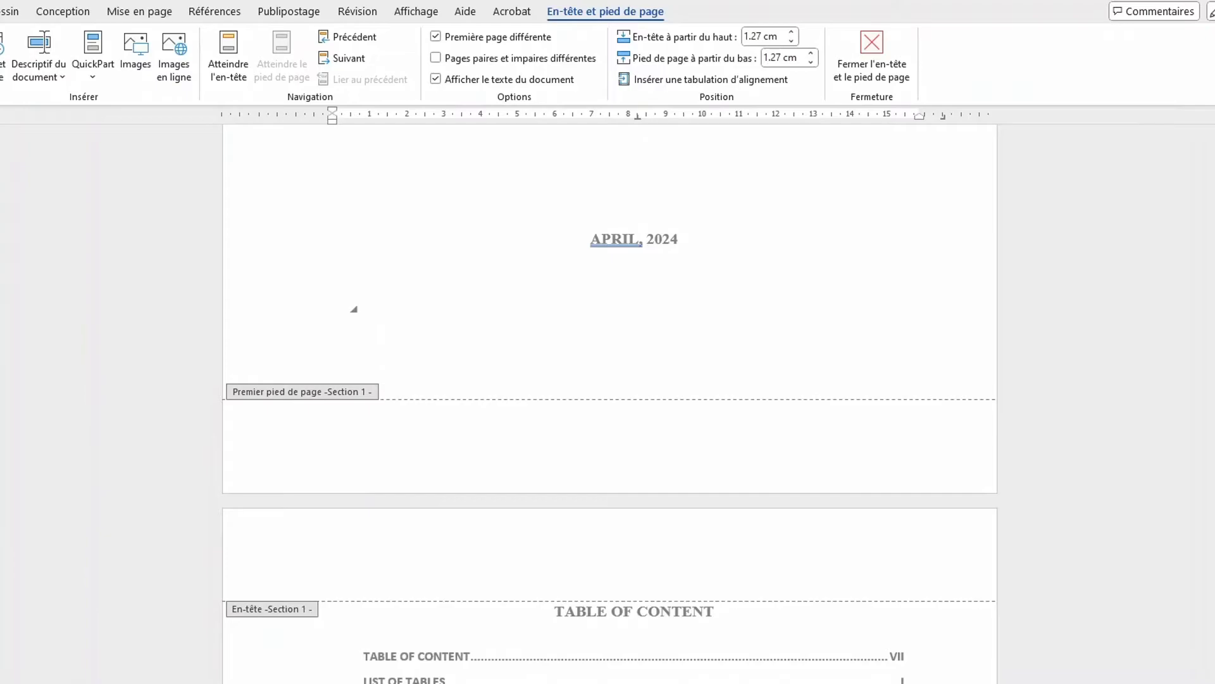
{"action": "scroll", "coordinate": [610, 395], "scroll_direction": "down", "scroll_amount": 4}
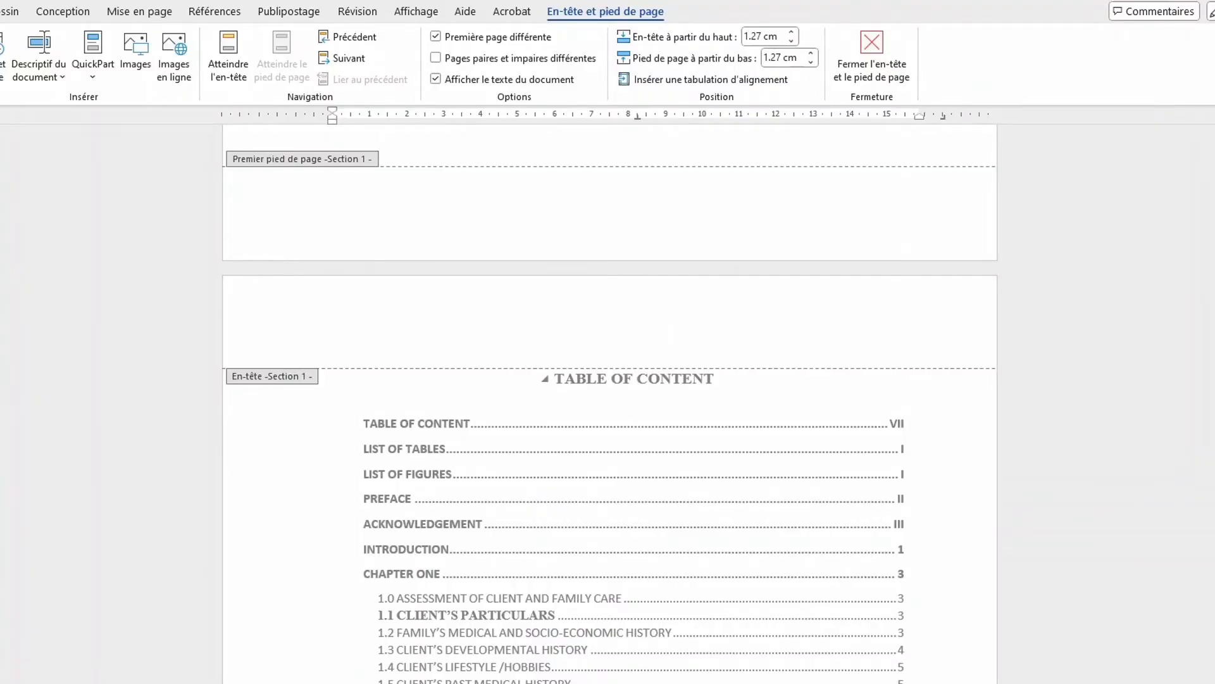
{"action": "scroll", "coordinate": [352, 279], "scroll_direction": "up", "scroll_amount": 4}
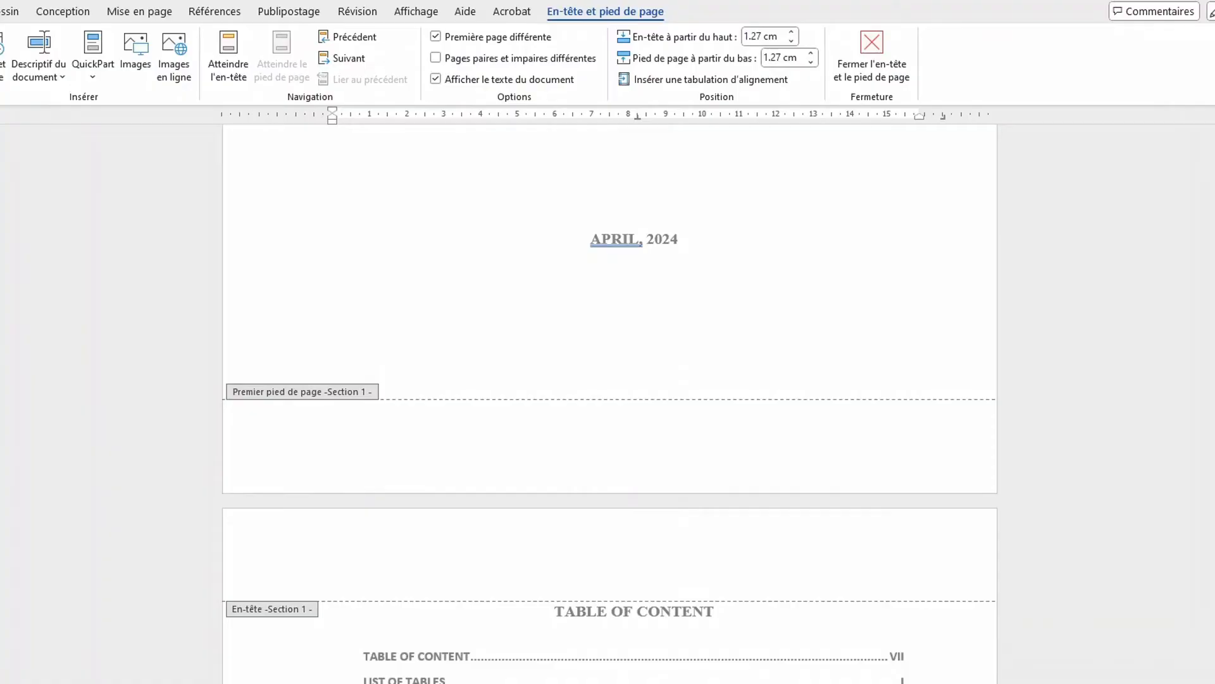
{"action": "scroll", "coordinate": [609, 392], "scroll_direction": "up", "scroll_amount": 4}
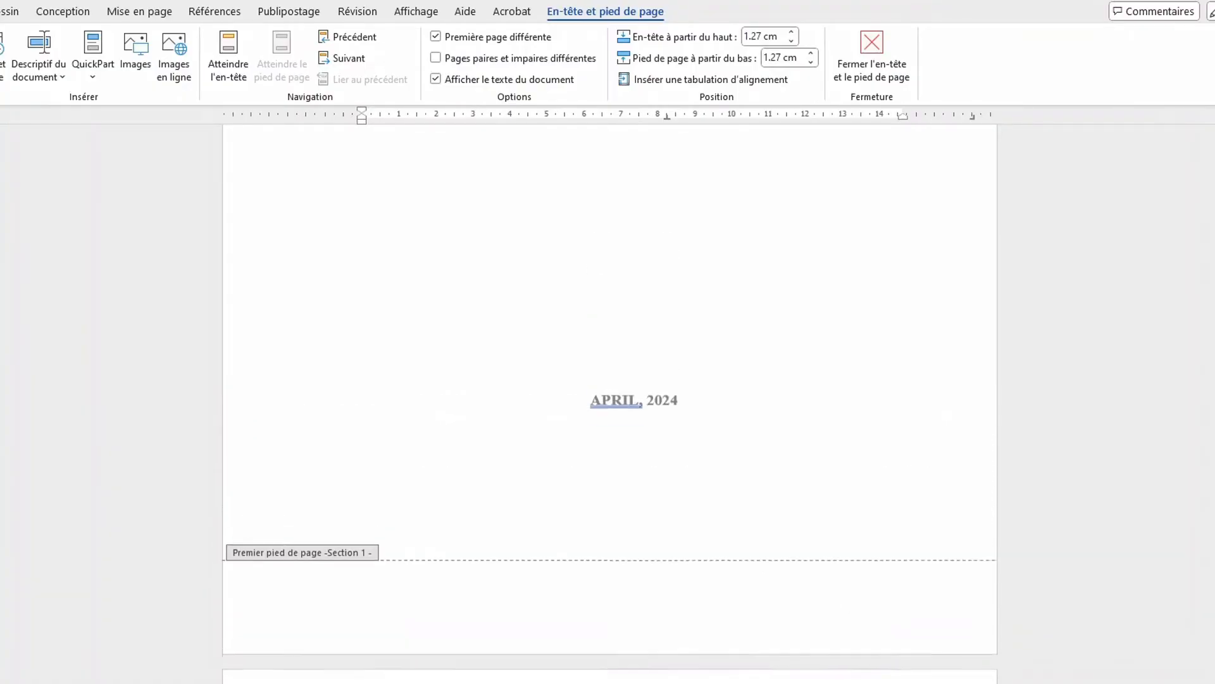
{"action": "scroll", "coordinate": [610, 405], "scroll_direction": "down", "scroll_amount": 5}
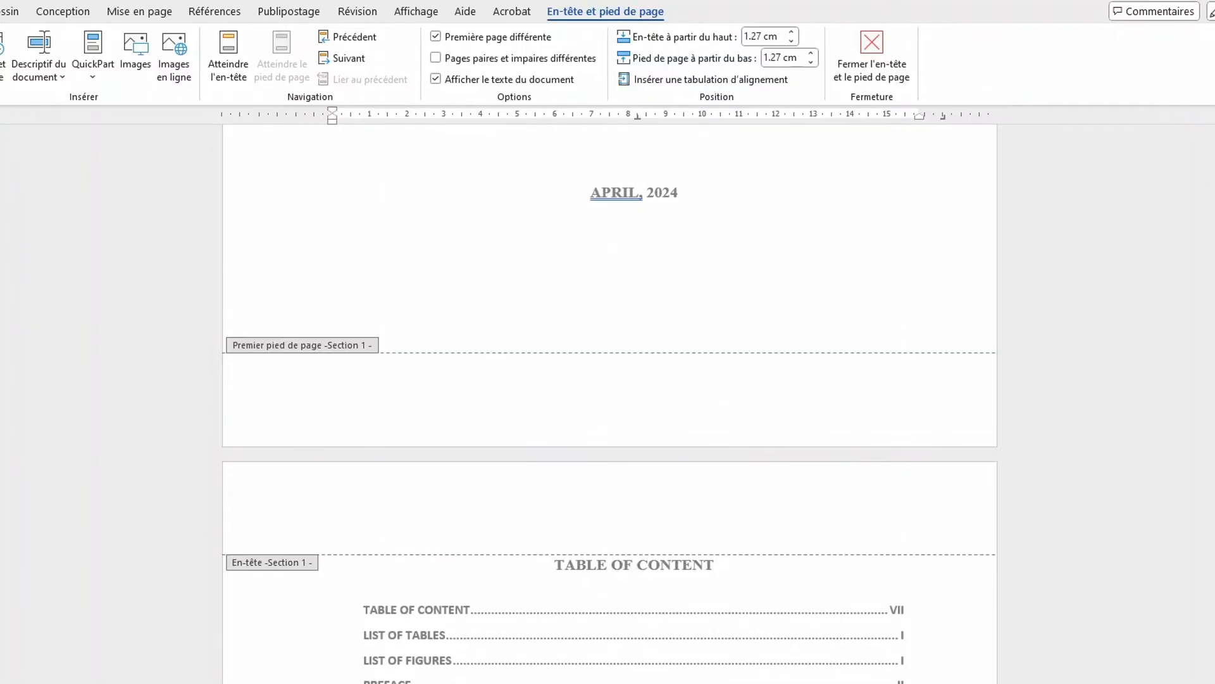
Step: Examine the boundary between the last table of content page in Section 1 and the list of tables in Section 2
{"action": "scroll", "coordinate": [610, 406], "scroll_direction": "down", "scroll_amount": 20}
{"action": "scroll", "coordinate": [610, 405], "scroll_direction": "down", "scroll_amount": 13}
{"action": "scroll", "coordinate": [322, 600], "scroll_direction": "down", "scroll_amount": 12}
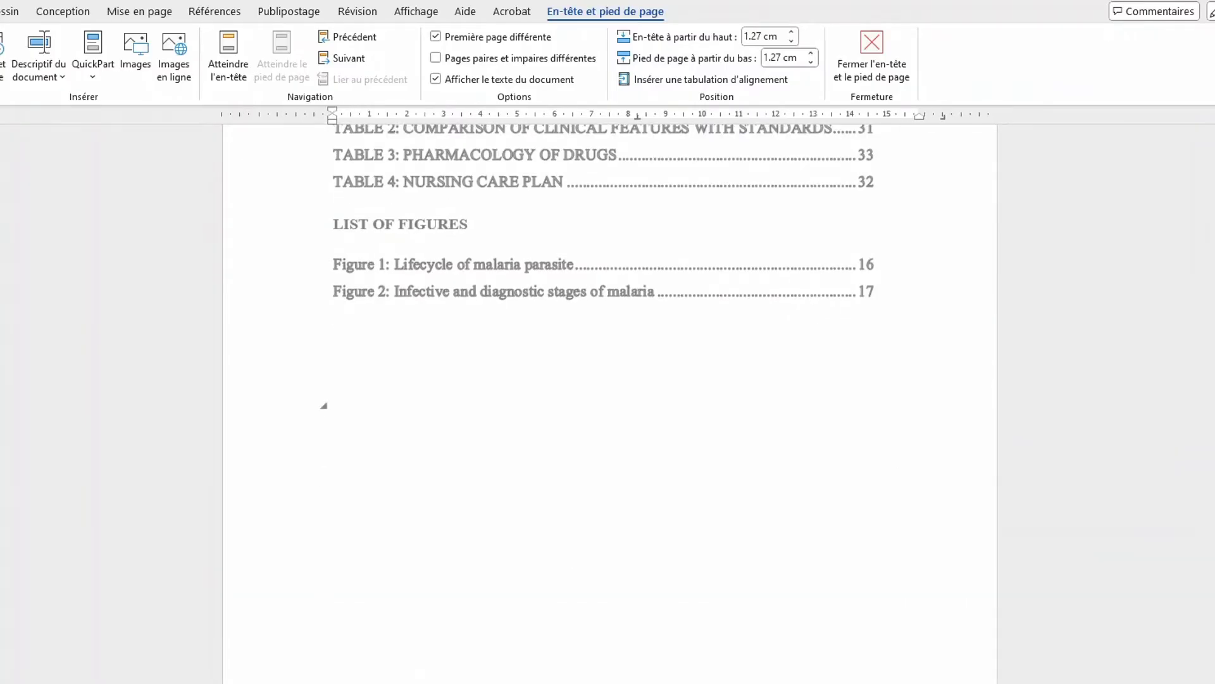
{"action": "scroll", "coordinate": [323, 457], "scroll_direction": "up", "scroll_amount": 5}
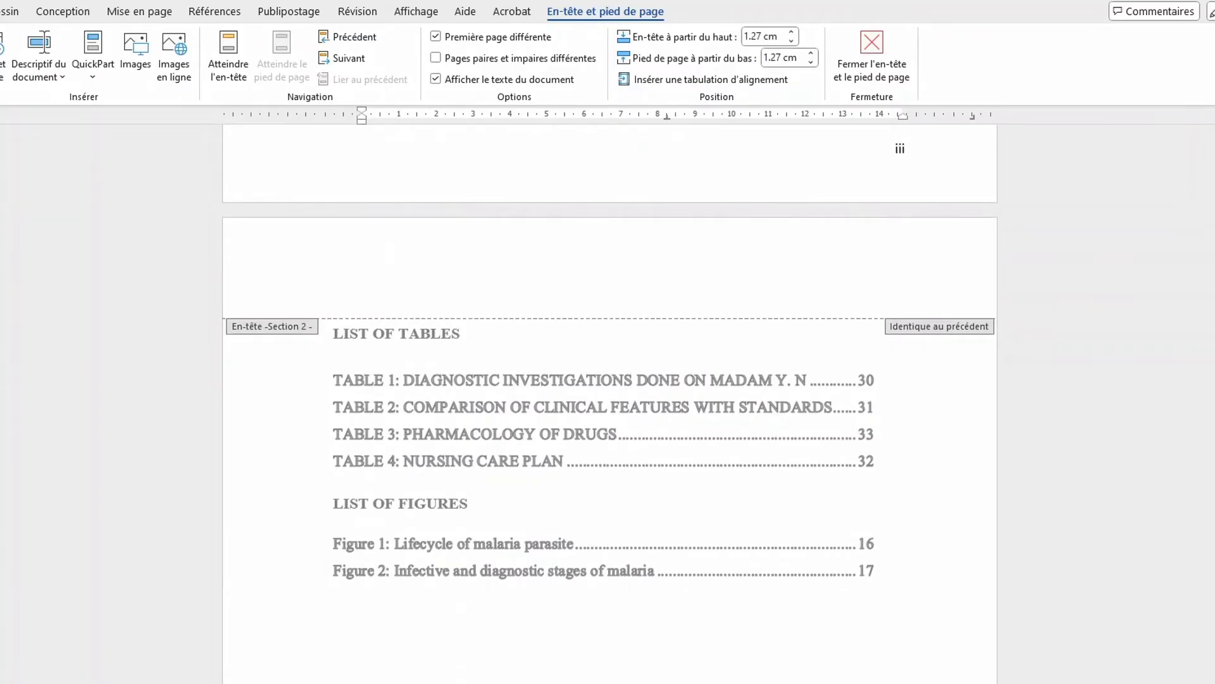
{"action": "scroll", "coordinate": [608, 405], "scroll_direction": "up", "scroll_amount": 20}
{"action": "scroll", "coordinate": [687, 447], "scroll_direction": "down", "scroll_amount": 18}
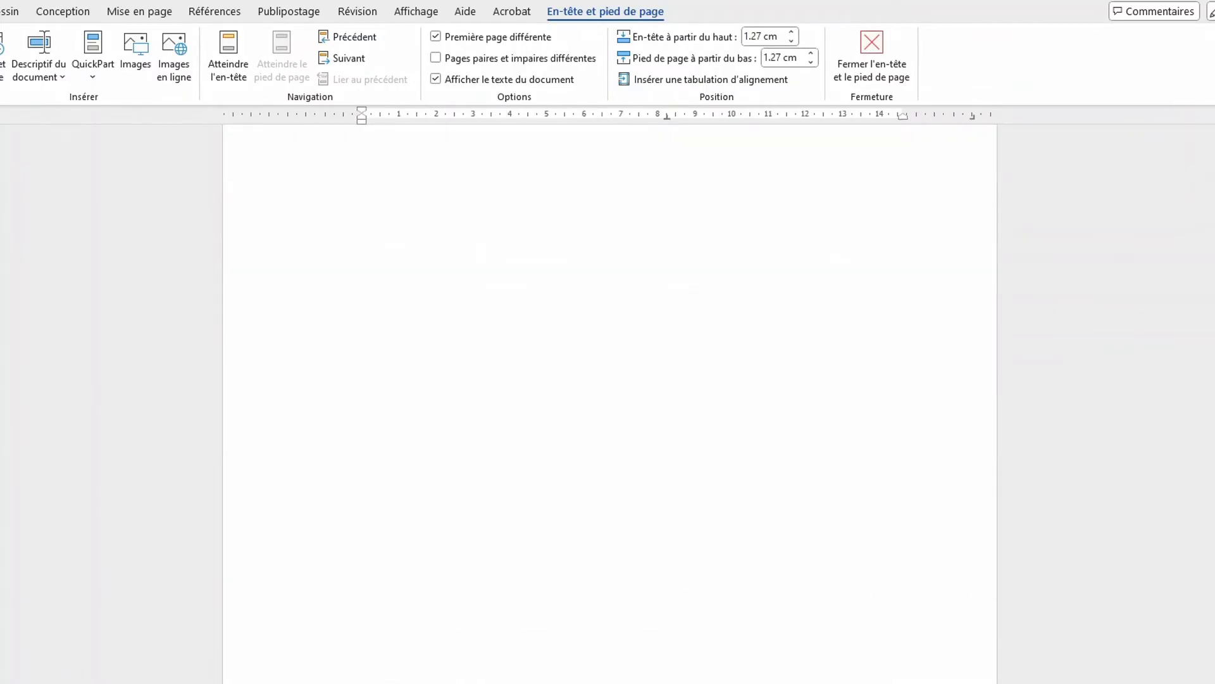
Step: Leave header and footer editing and return to the cover page to view its title and layout
{"action": "double_click", "coordinate": [687, 446]}
{"action": "scroll", "coordinate": [687, 446], "scroll_direction": "up", "scroll_amount": 7}
{"action": "scroll", "coordinate": [638, 318], "scroll_direction": "up", "scroll_amount": 10}
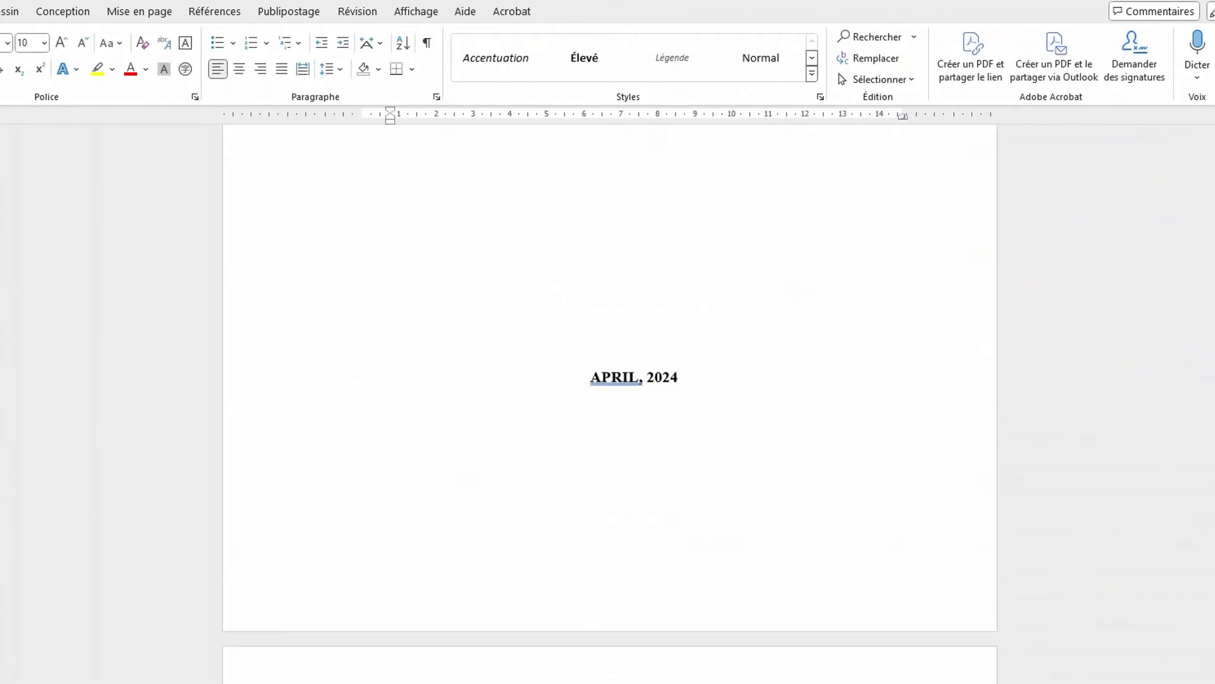
{"action": "left_click", "coordinate": [638, 319]}
{"action": "scroll", "coordinate": [638, 318], "scroll_direction": "up", "scroll_amount": 4}
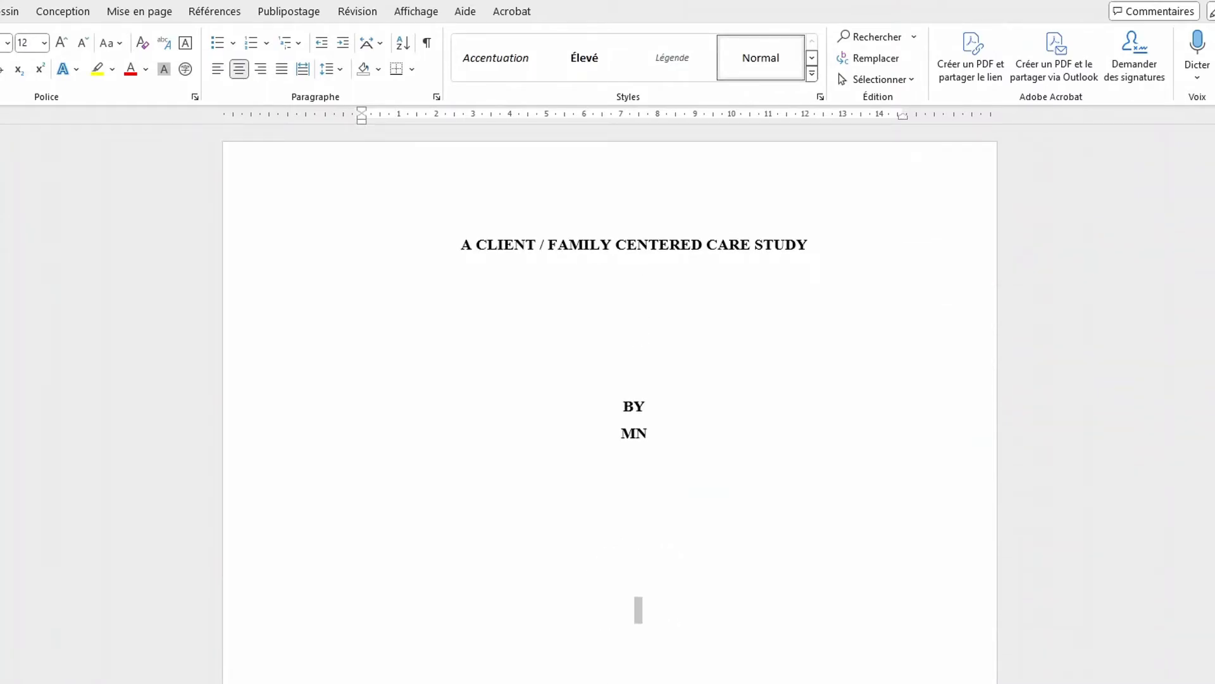
{"action": "scroll", "coordinate": [639, 319], "scroll_direction": "down", "scroll_amount": 3}
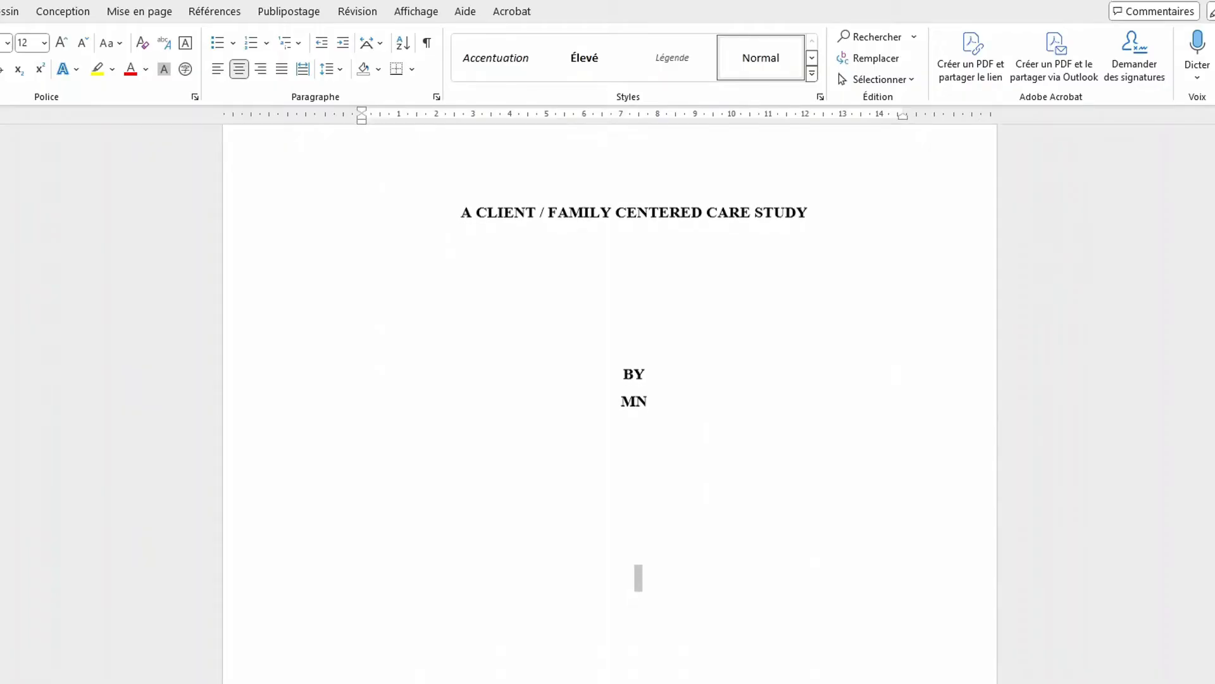
{"action": "scroll", "coordinate": [638, 319], "scroll_direction": "up", "scroll_amount": 3}
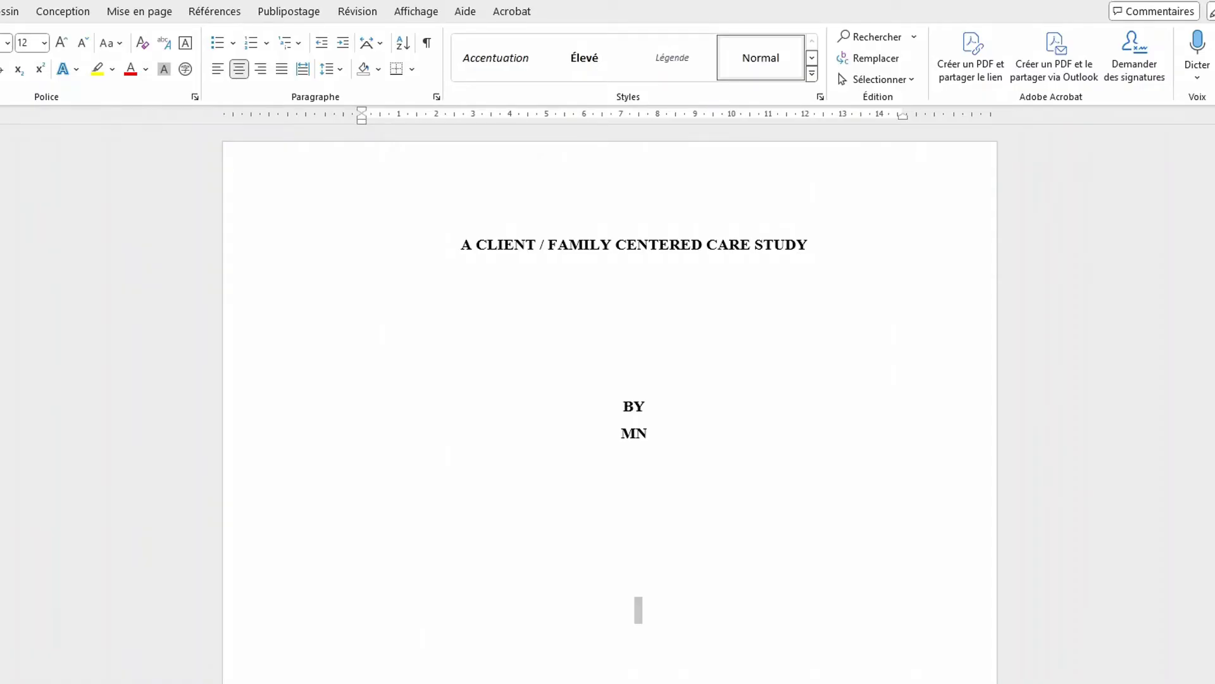
Step: Open the cover page's header for editing and examine where Section 6's footer meets the landscape Section 8 page with Table 3
{"action": "double_click", "coordinate": [363, 197]}
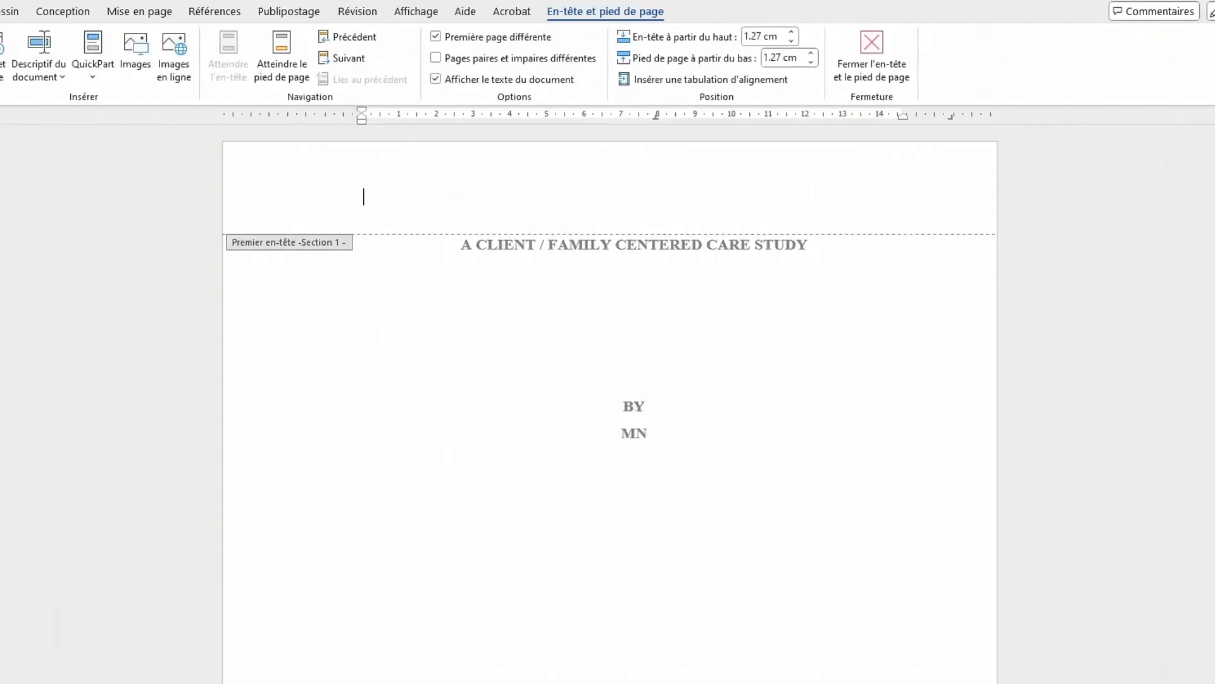
{"action": "scroll", "coordinate": [367, 190], "scroll_direction": "down", "scroll_amount": 20}
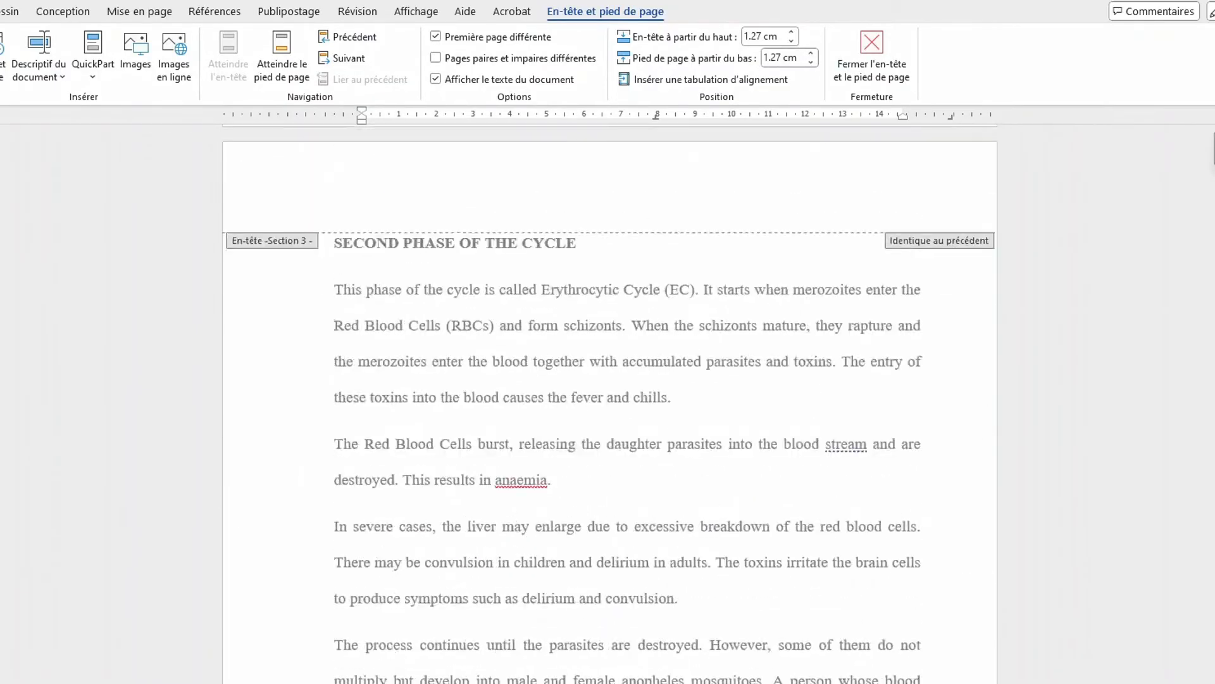
{"action": "scroll", "coordinate": [608, 379], "scroll_direction": "down", "scroll_amount": 15}
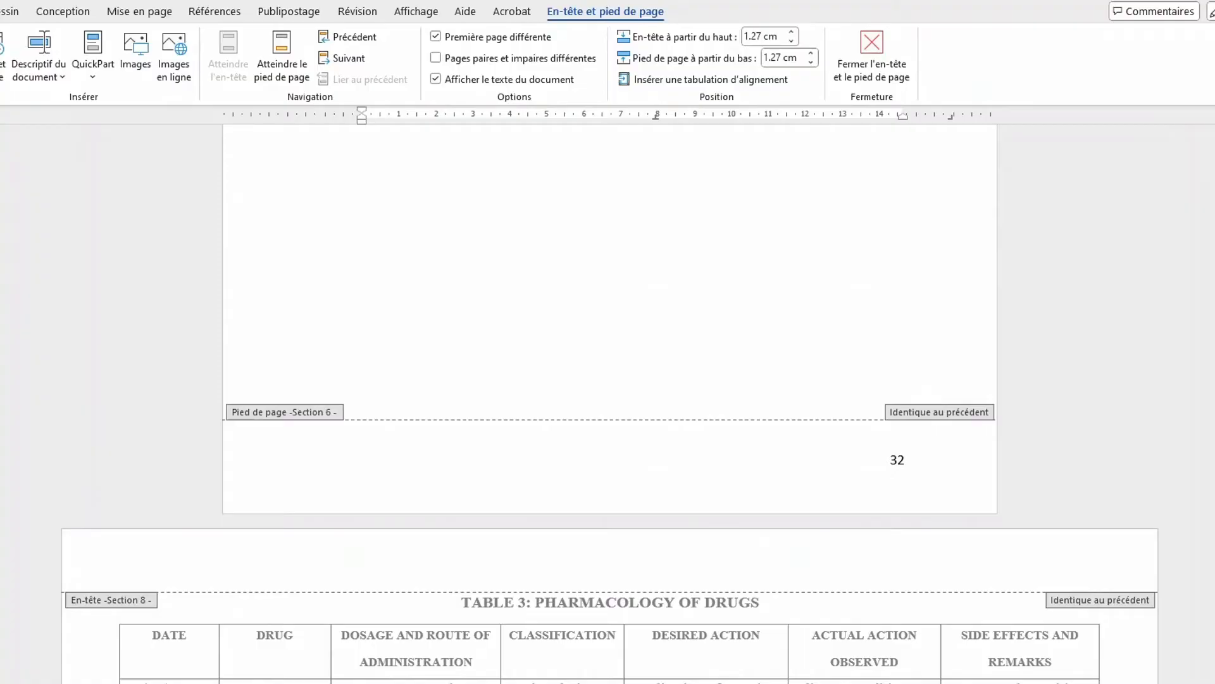
{"action": "scroll", "coordinate": [608, 405], "scroll_direction": "down", "scroll_amount": 3}
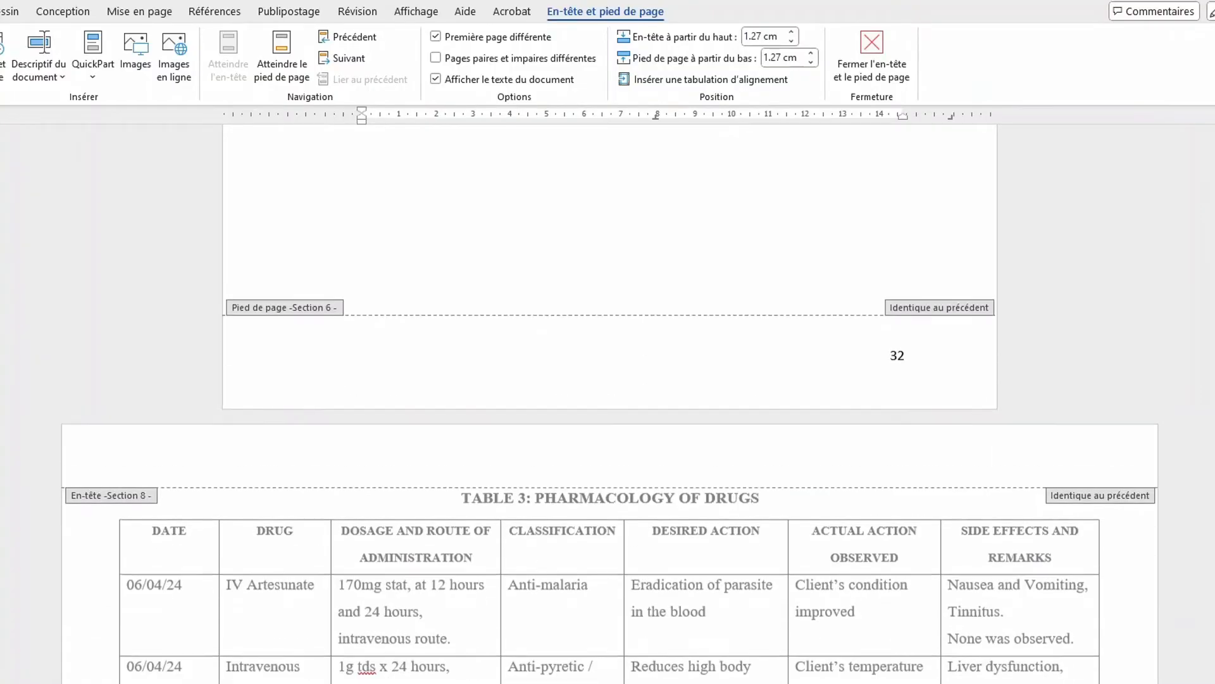
{"action": "scroll", "coordinate": [608, 405], "scroll_direction": "up", "scroll_amount": 7}
{"action": "scroll", "coordinate": [608, 380], "scroll_direction": "down", "scroll_amount": 3}
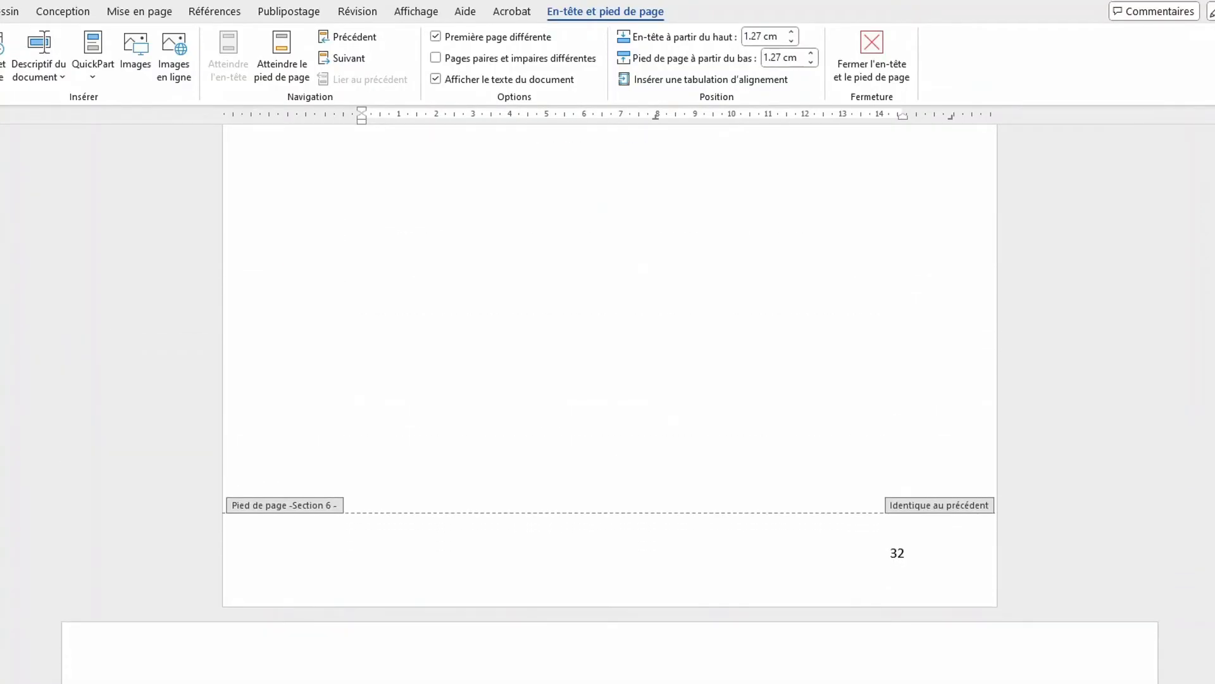
{"action": "scroll", "coordinate": [608, 405], "scroll_direction": "down", "scroll_amount": 5}
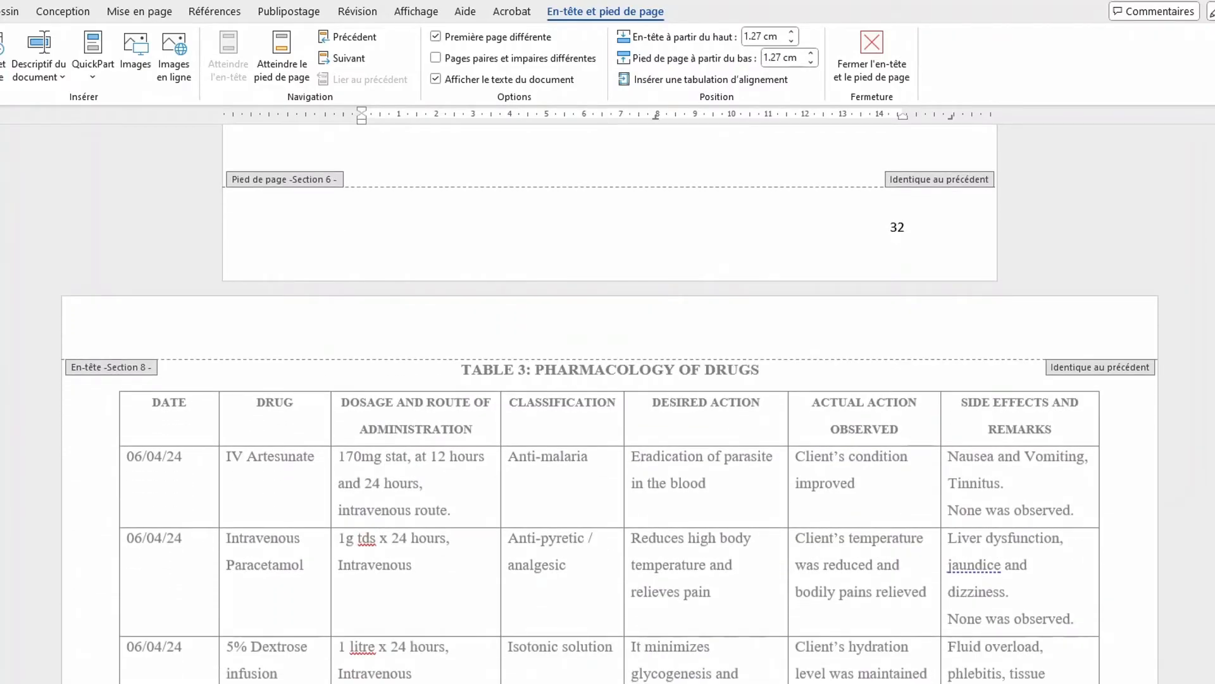
Step: Examine the Section 8 headers, footers and page numbering across the landscape pages of the Pharmacology of Drugs table
{"action": "scroll", "coordinate": [608, 405], "scroll_direction": "down", "scroll_amount": 3}
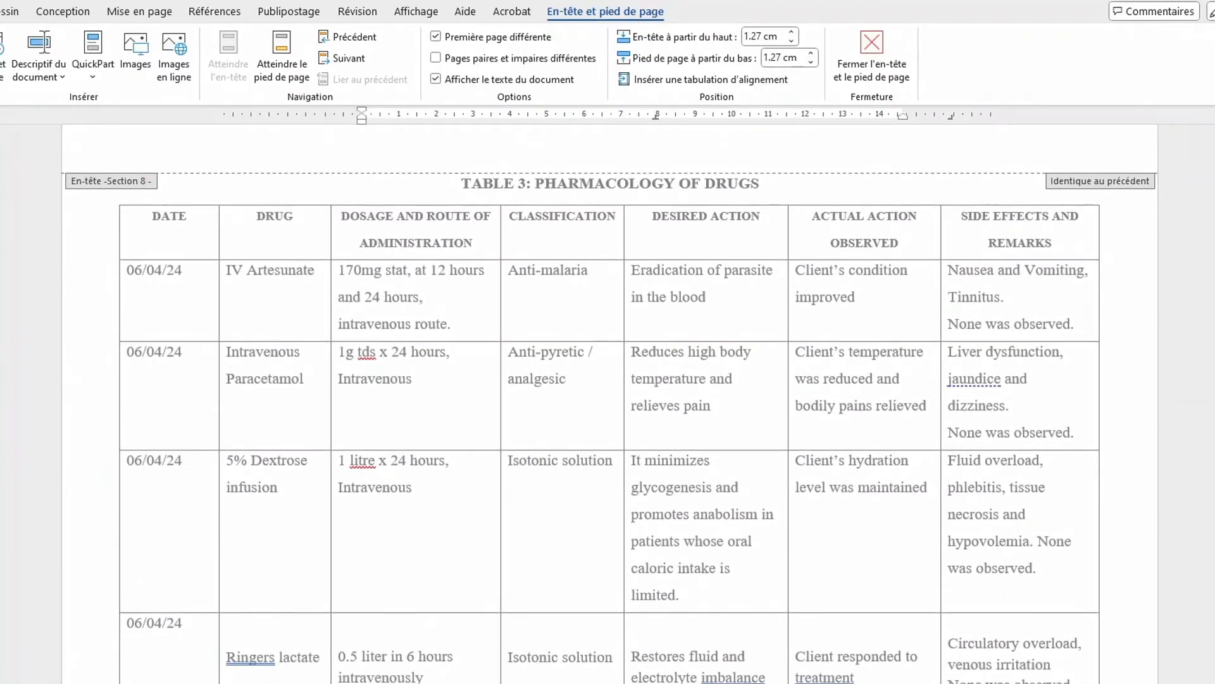
{"action": "scroll", "coordinate": [607, 405], "scroll_direction": "up", "scroll_amount": 2}
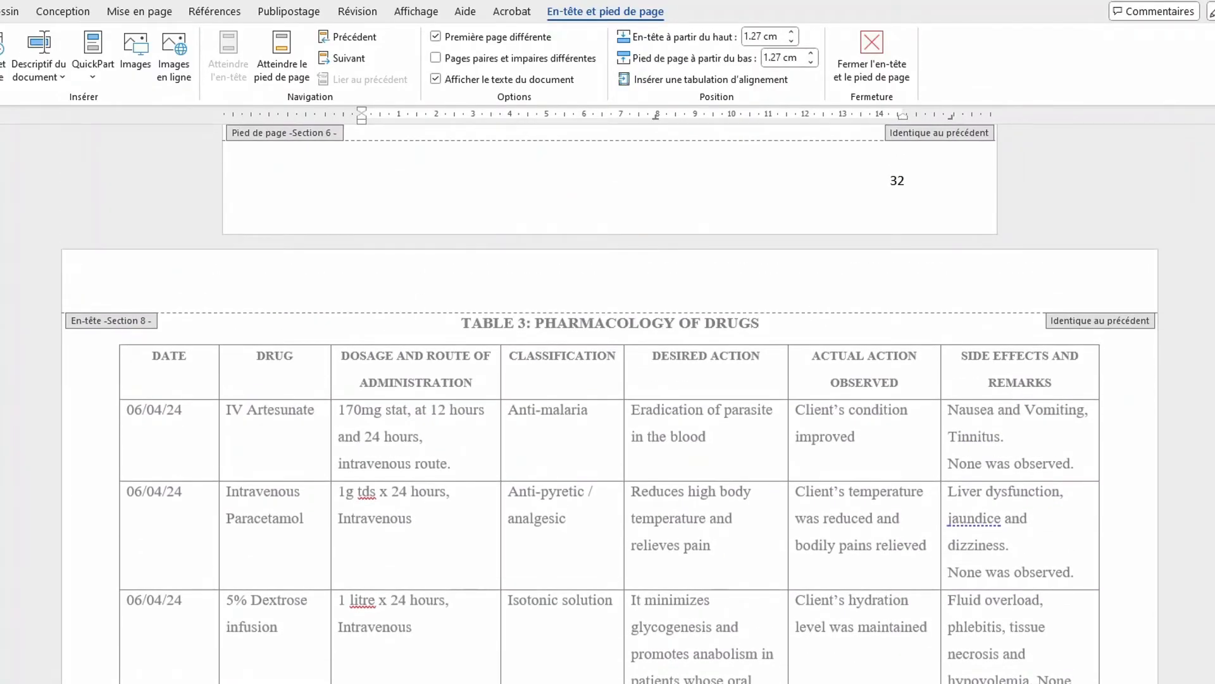
{"action": "scroll", "coordinate": [607, 405], "scroll_direction": "down", "scroll_amount": 6}
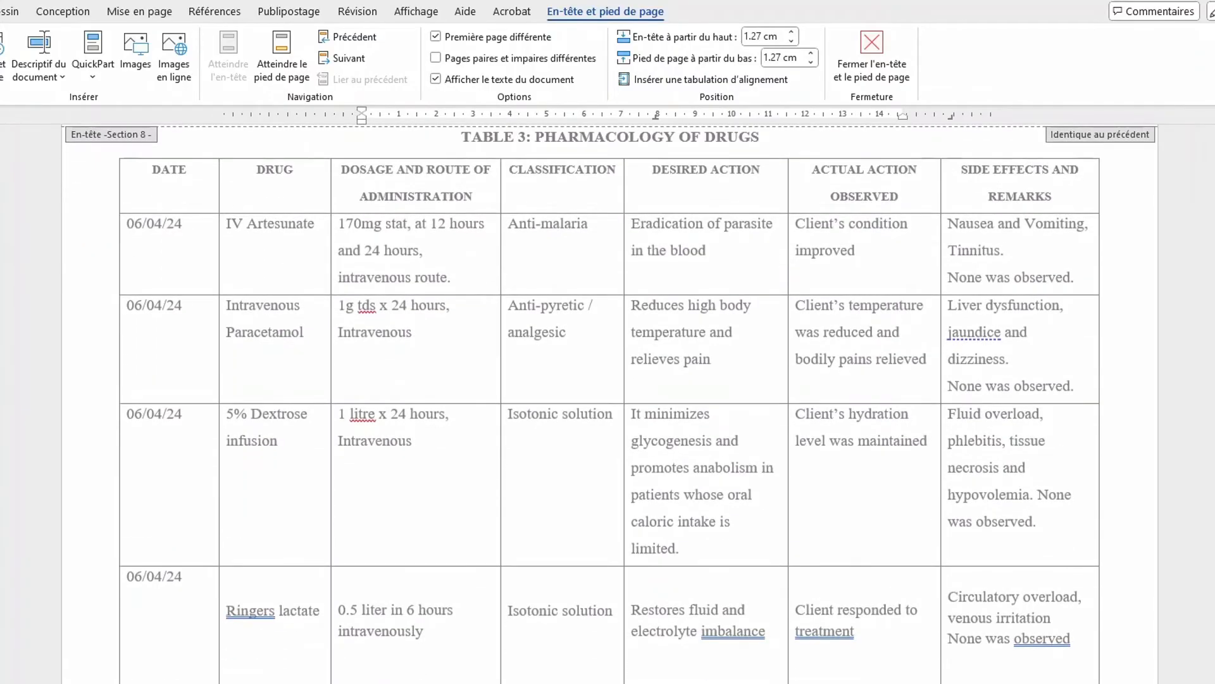
{"action": "scroll", "coordinate": [608, 405], "scroll_direction": "down", "scroll_amount": 8}
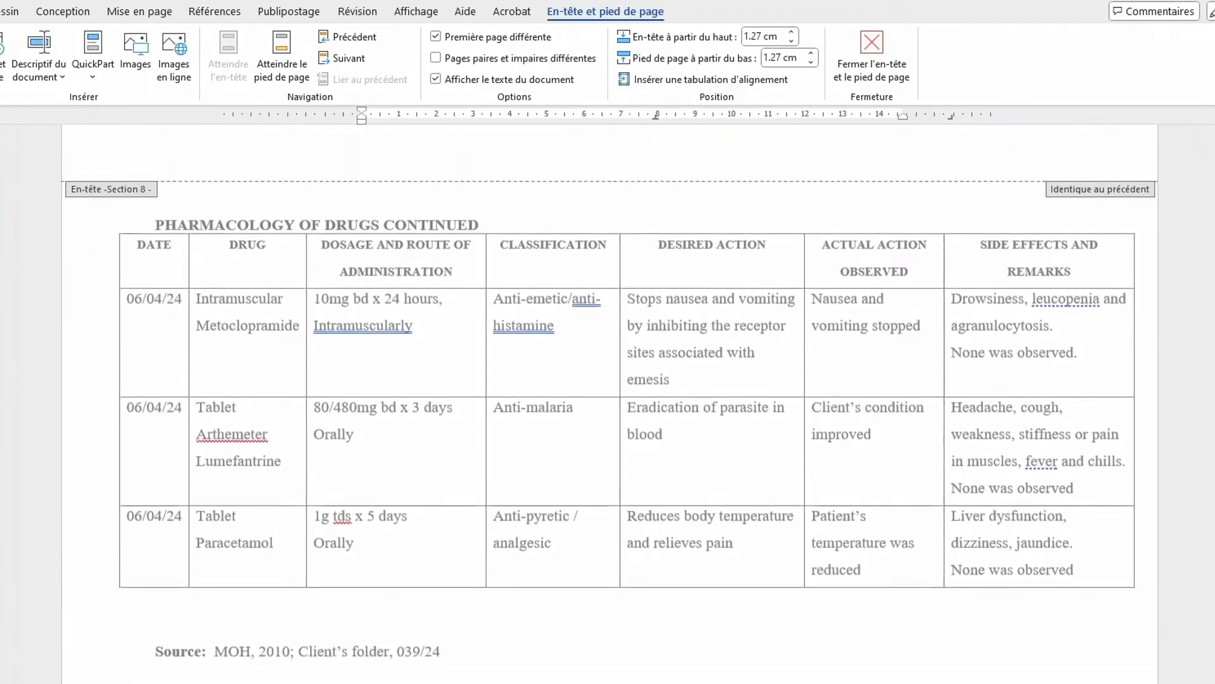
{"action": "scroll", "coordinate": [608, 405], "scroll_direction": "down", "scroll_amount": 3}
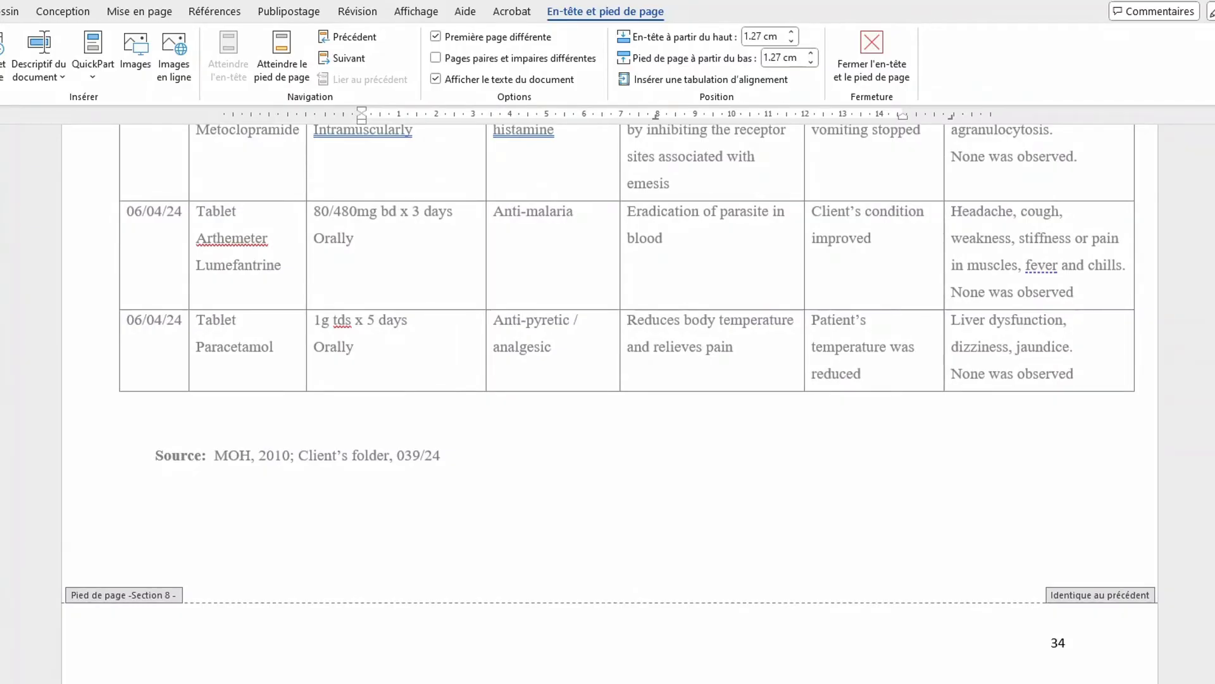
{"action": "scroll", "coordinate": [607, 405], "scroll_direction": "up", "scroll_amount": 3}
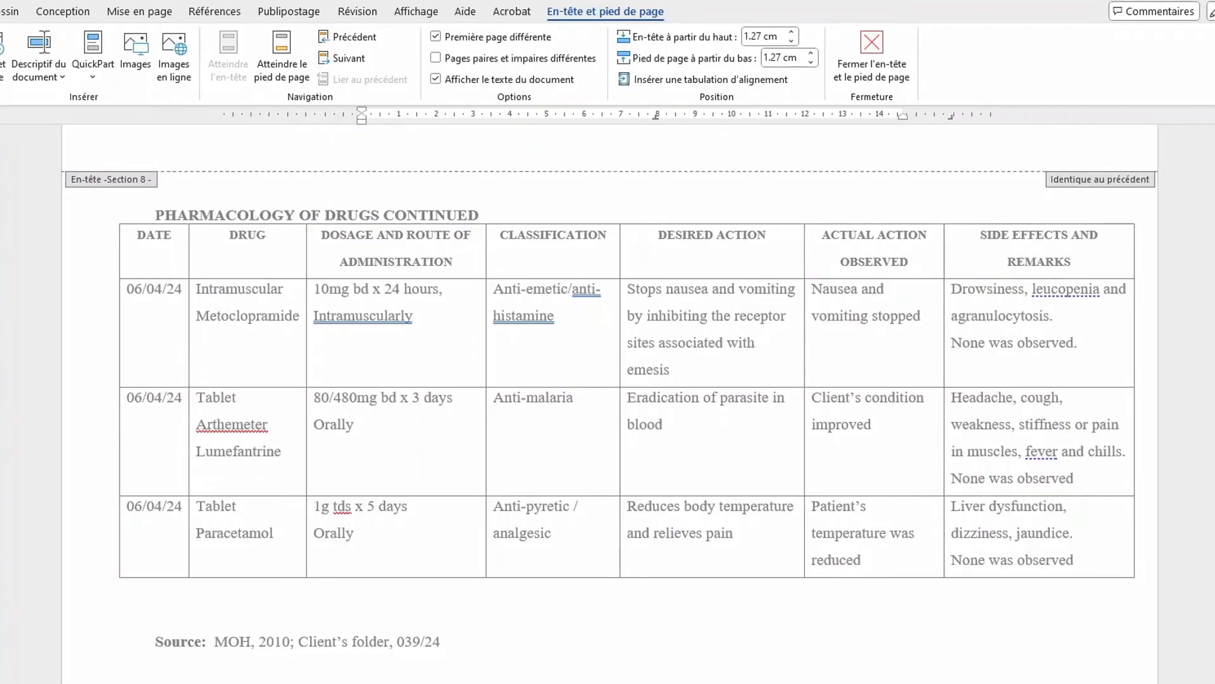
{"action": "scroll", "coordinate": [608, 405], "scroll_direction": "down", "scroll_amount": 2}
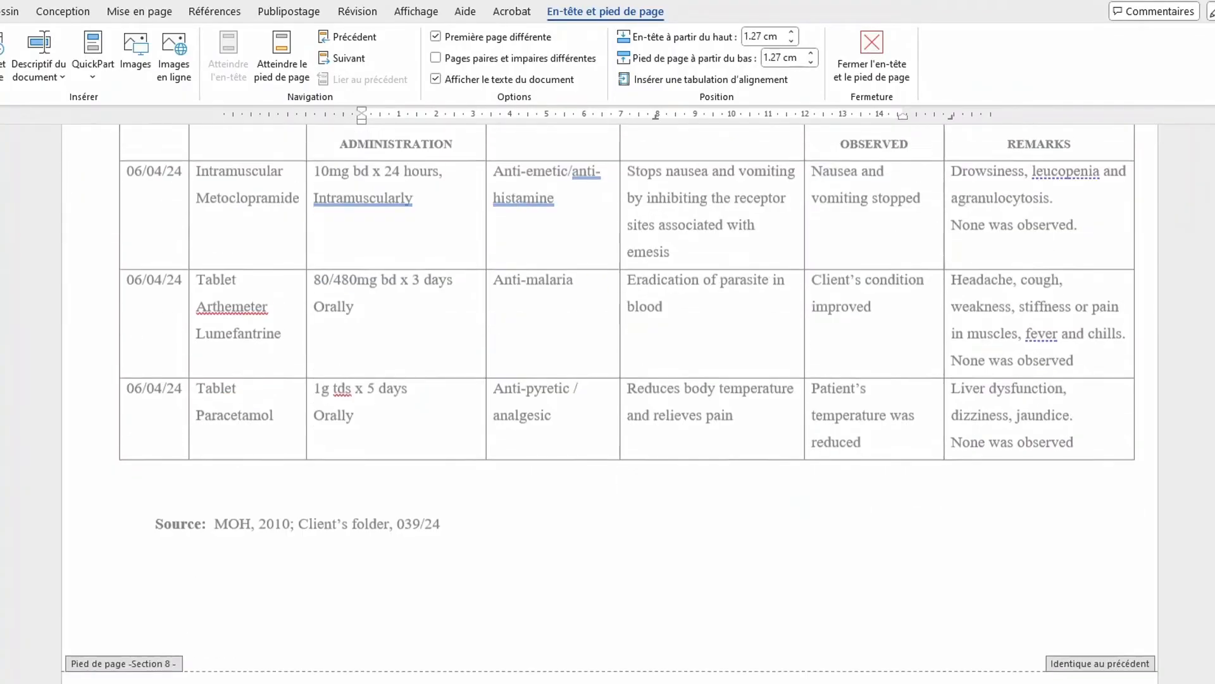
Step: Examine the boundary between the last landscape Section 8 page and Section 9, which starts at 2.4 COMPLICATIONS
{"action": "scroll", "coordinate": [608, 405], "scroll_direction": "up", "scroll_amount": 4}
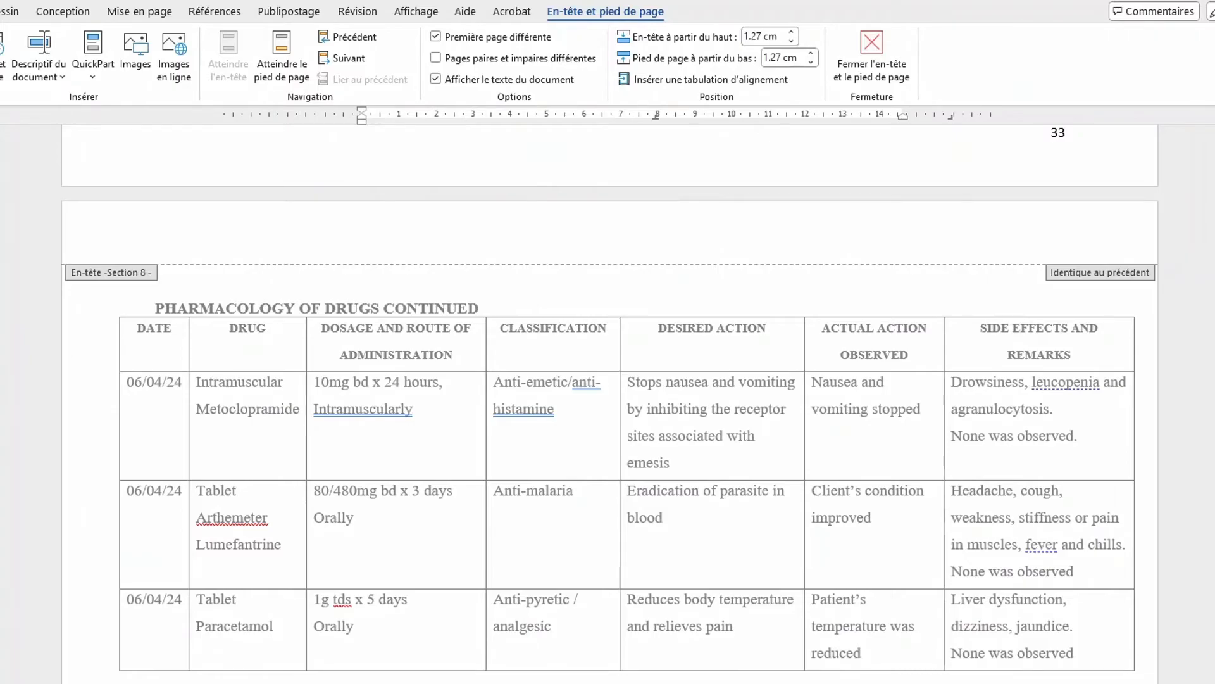
{"action": "scroll", "coordinate": [607, 405], "scroll_direction": "down", "scroll_amount": 10}
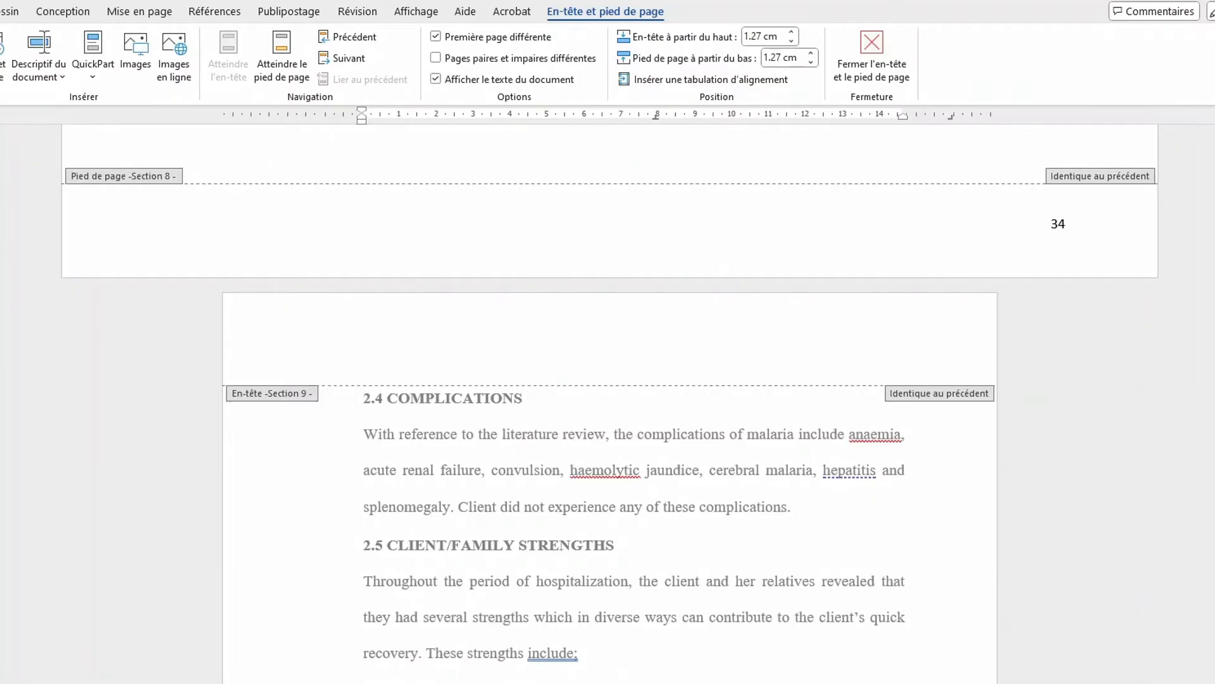
{"action": "scroll", "coordinate": [607, 405], "scroll_direction": "up", "scroll_amount": 3}
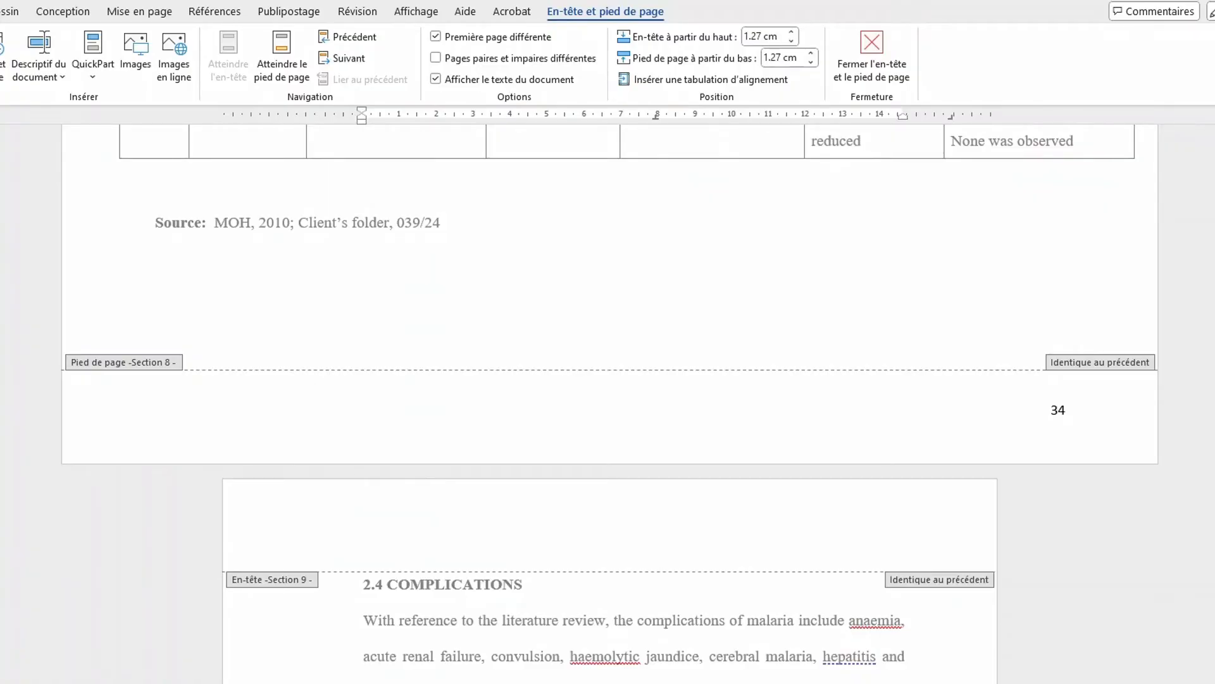
{"action": "scroll", "coordinate": [607, 405], "scroll_direction": "up", "scroll_amount": 13}
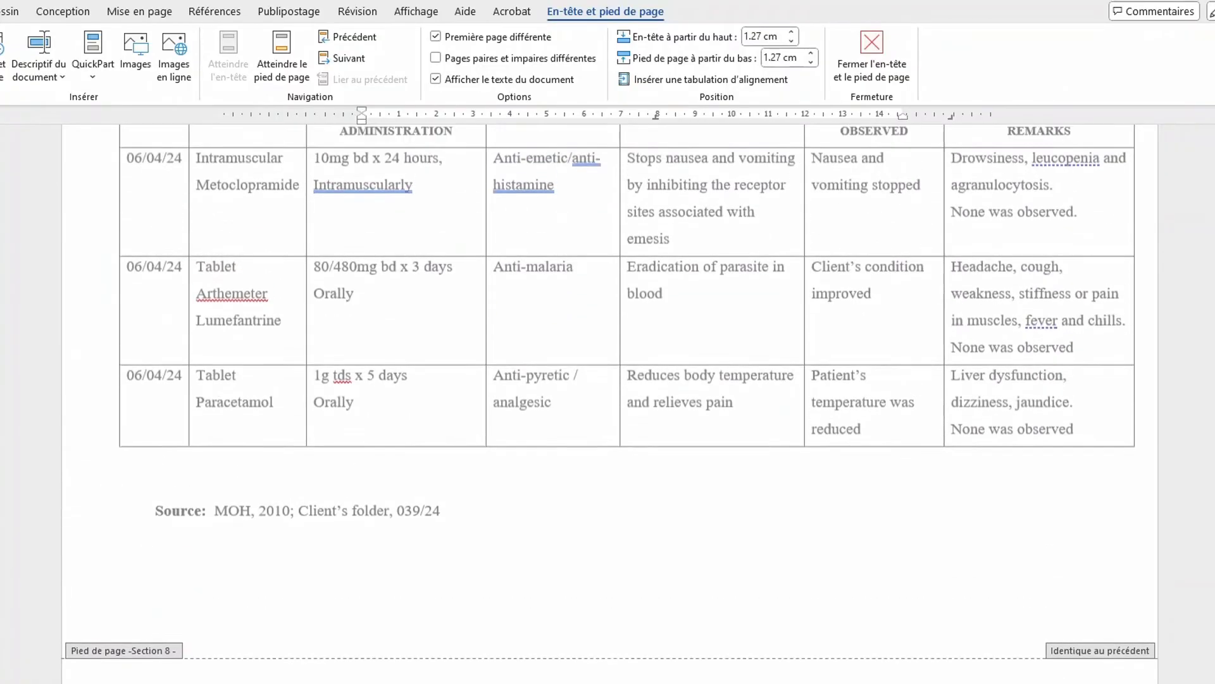
Step: Return to the cover page, compare its first-page footer with the table of content header, and leave header and footer editing
{"action": "left_click_drag", "start_coordinate": [1214, 529], "coordinate": [1214, 130]}
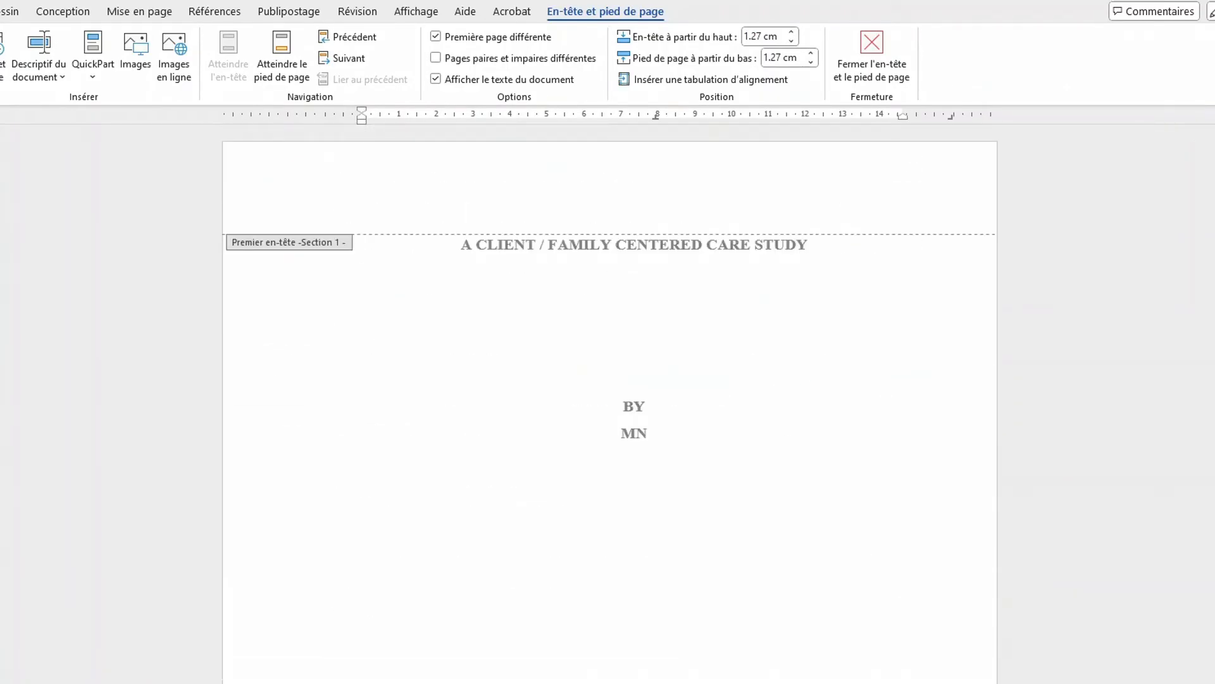
{"action": "scroll", "coordinate": [608, 405], "scroll_direction": "down", "scroll_amount": 10}
{"action": "scroll", "coordinate": [608, 405], "scroll_direction": "down", "scroll_amount": 2}
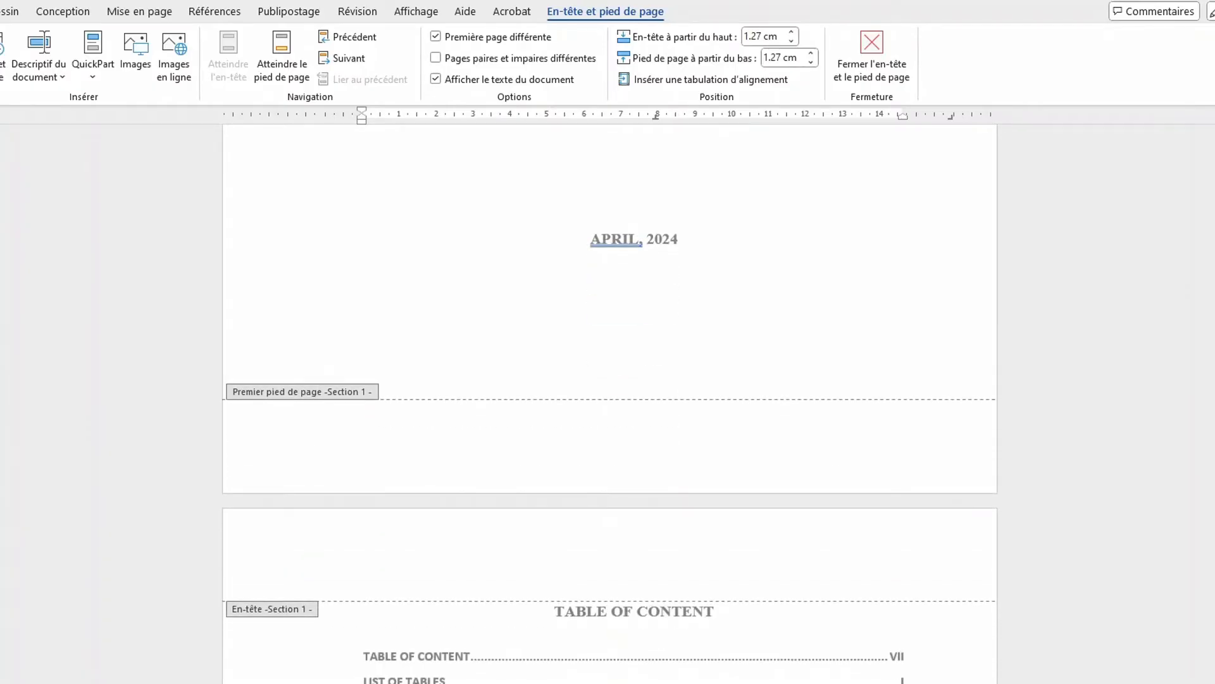
{"action": "scroll", "coordinate": [608, 405], "scroll_direction": "down", "scroll_amount": 4}
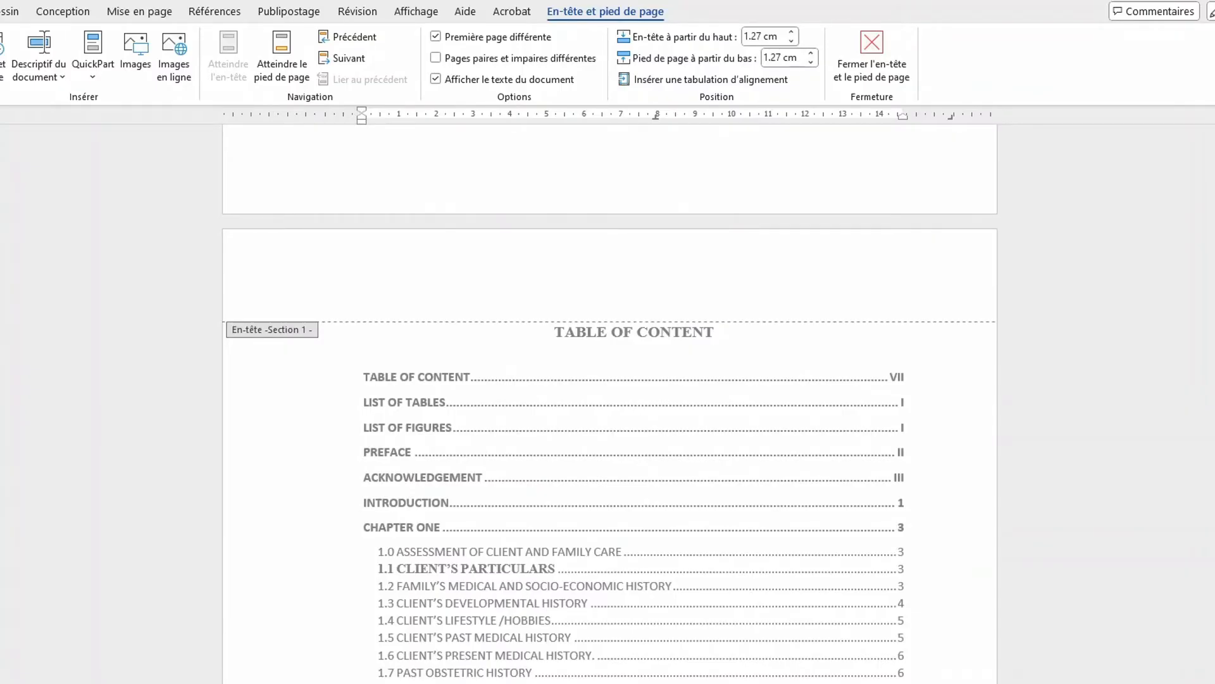
{"action": "scroll", "coordinate": [608, 406], "scroll_direction": "up", "scroll_amount": 15}
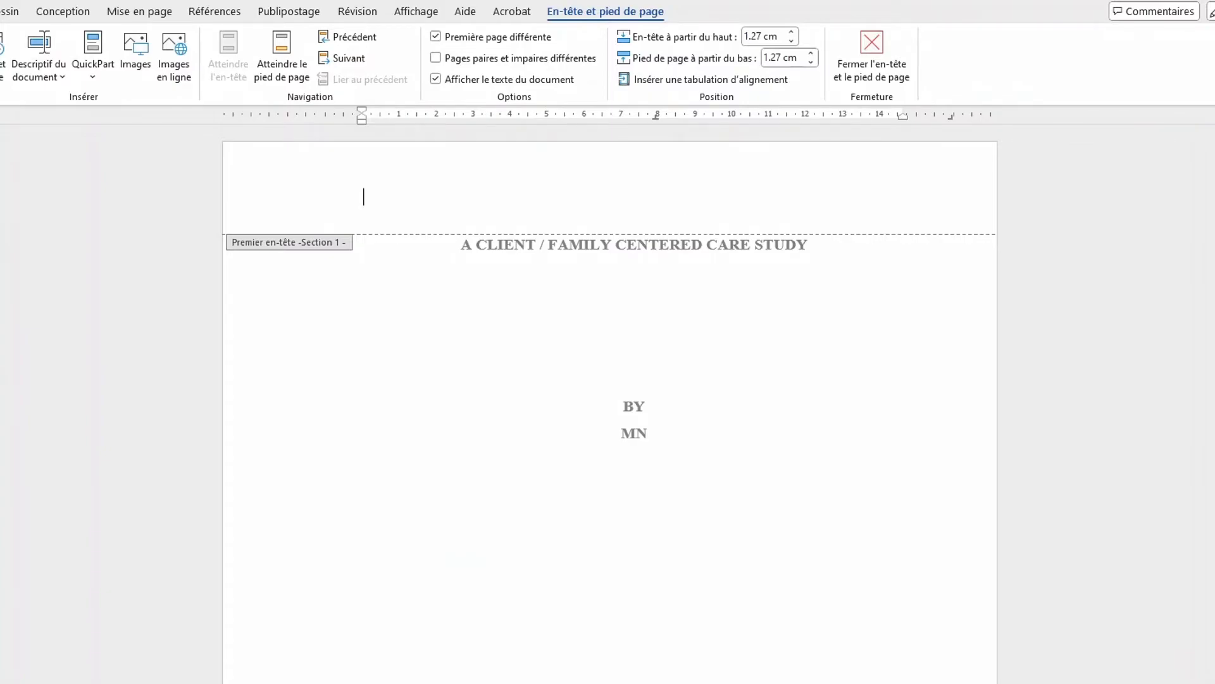
{"action": "double_click", "coordinate": [648, 433]}
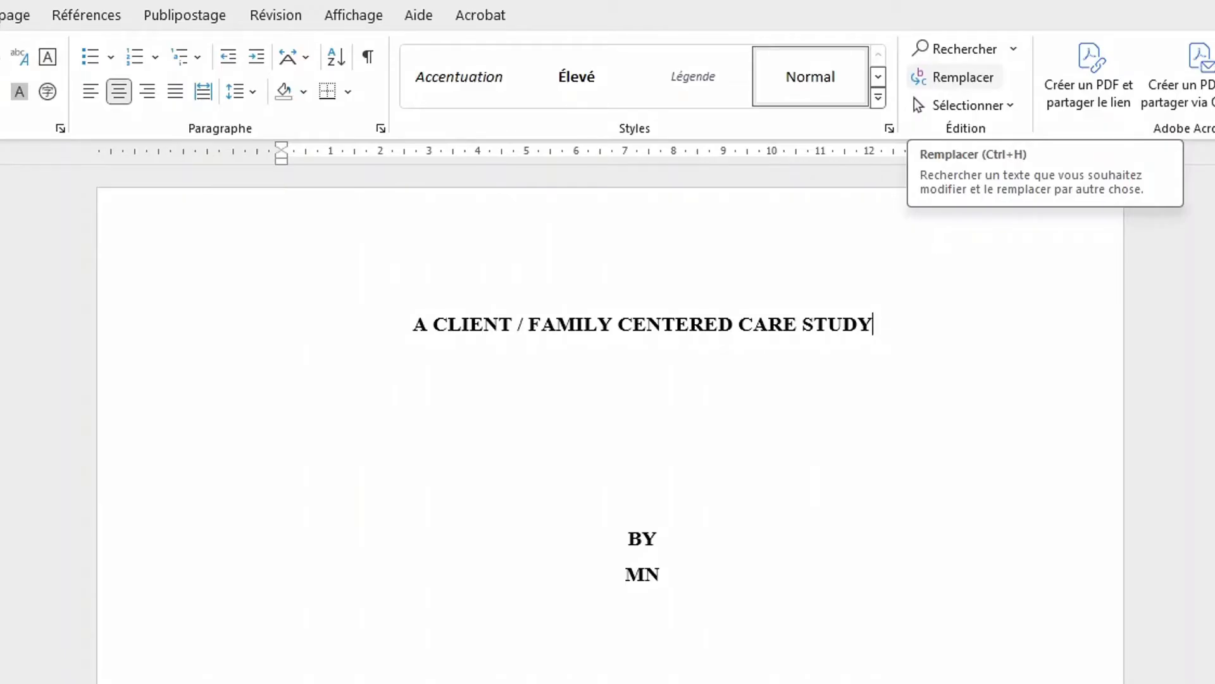
Step: Open Find and Replace on its replacement settings, move the dialog lower over the page, and expand its search options
{"action": "left_click", "coordinate": [955, 77]}
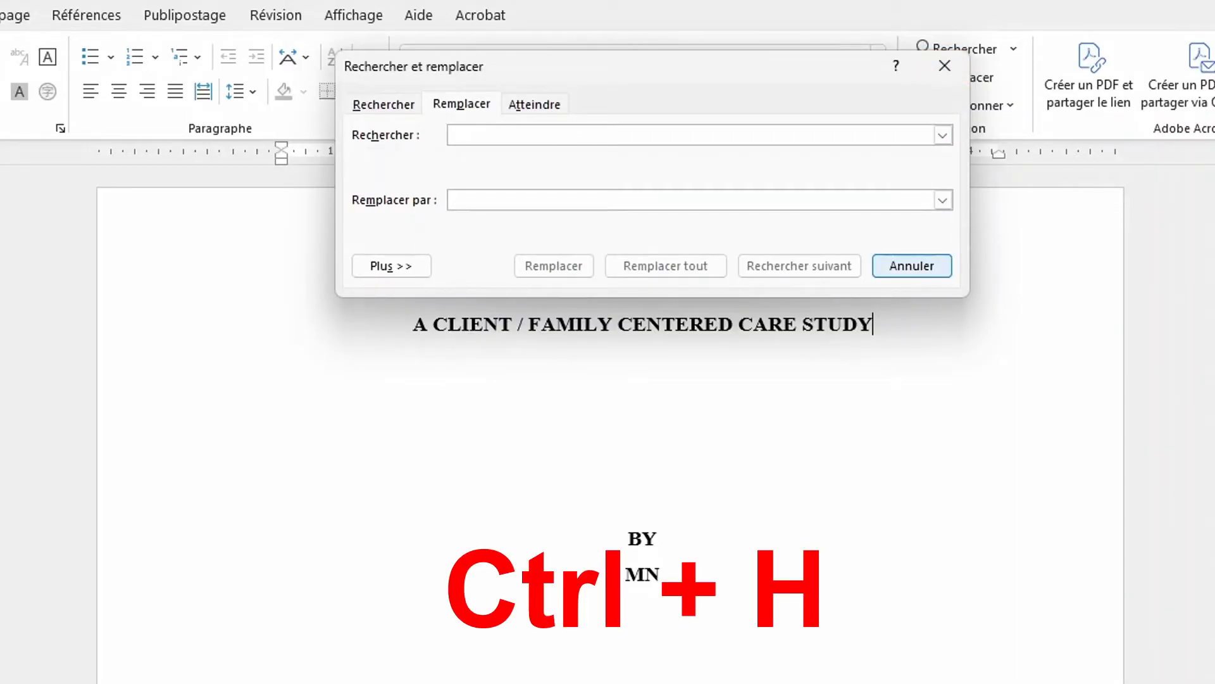
{"action": "left_click", "coordinate": [911, 266]}
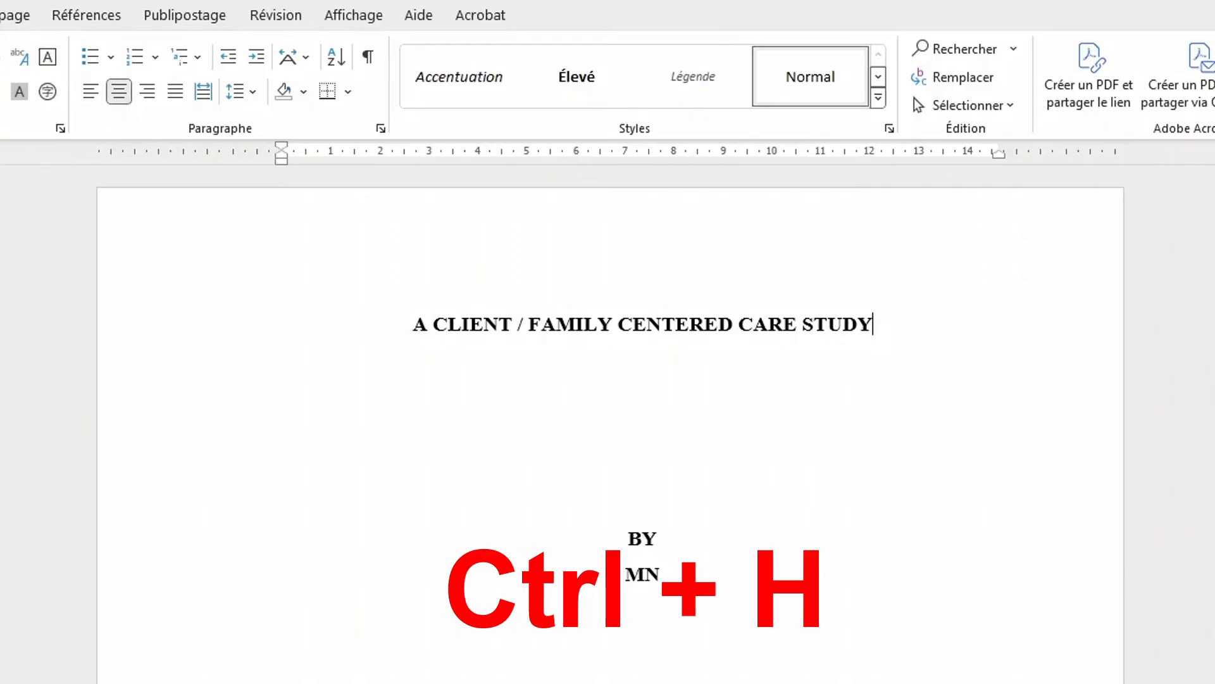
{"action": "key", "text": "ctrl+h"}
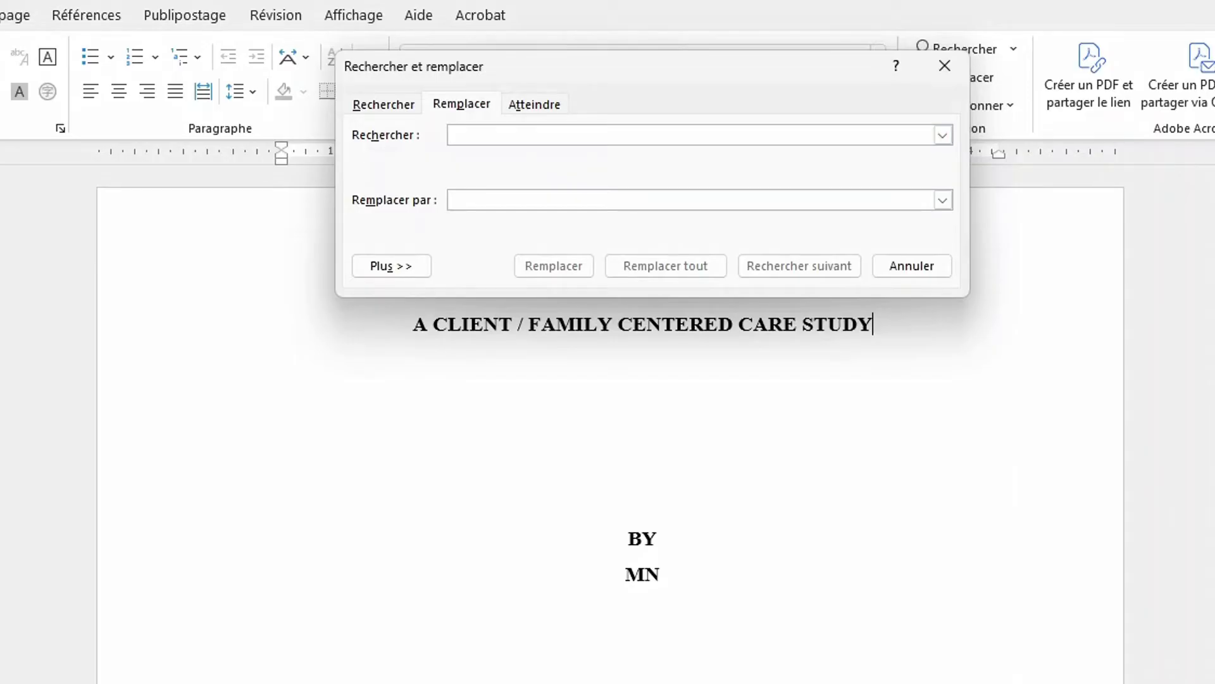
{"action": "left_click_drag", "start_coordinate": [648, 71], "coordinate": [767, 281]}
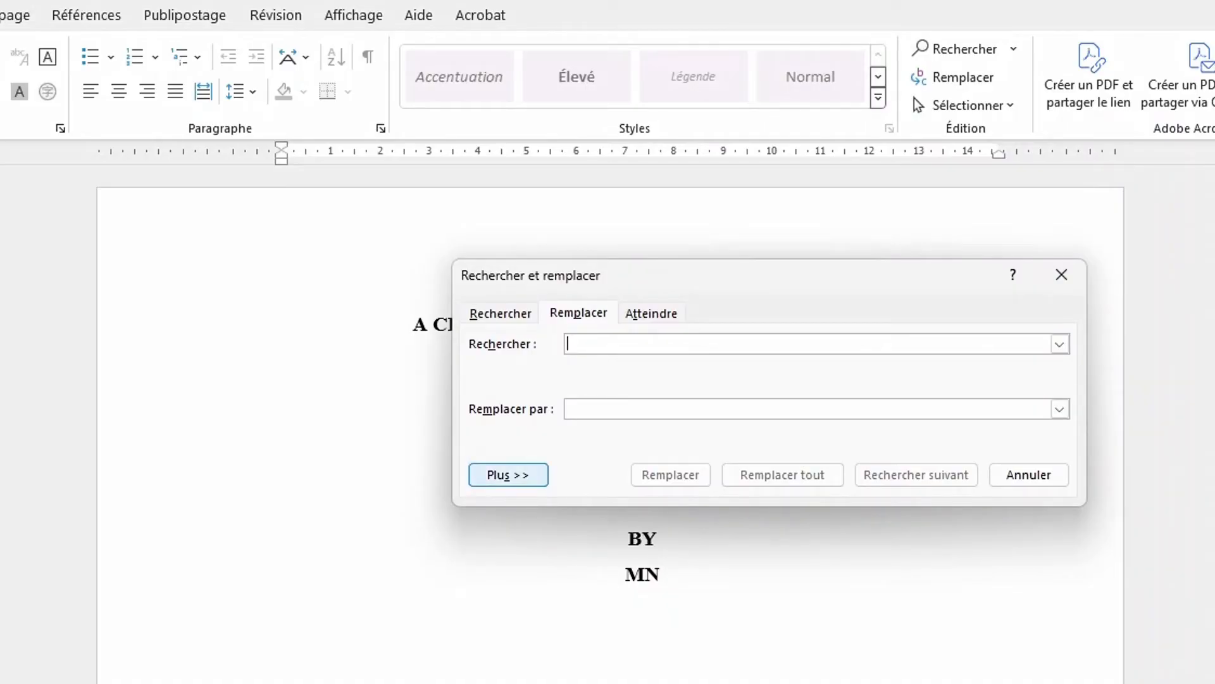
{"action": "left_click", "coordinate": [509, 474]}
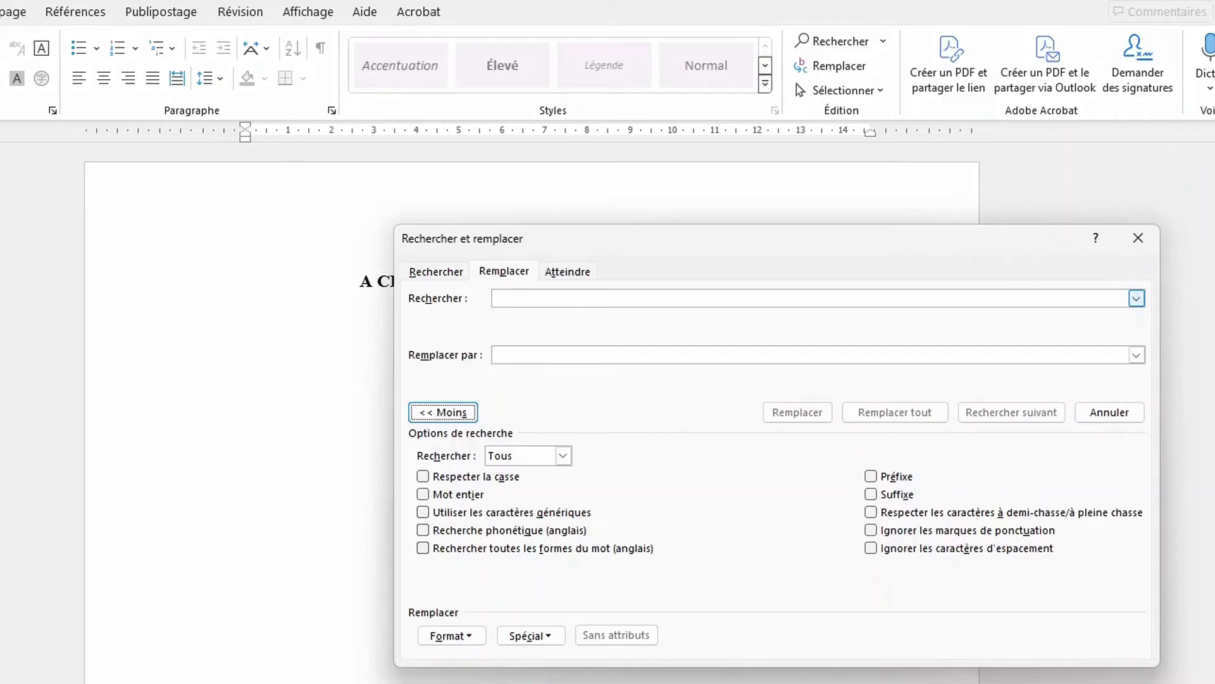
Step: Set the search term to the special section break code ^b, leaving the replacement text empty
{"action": "left_click", "coordinate": [519, 298]}
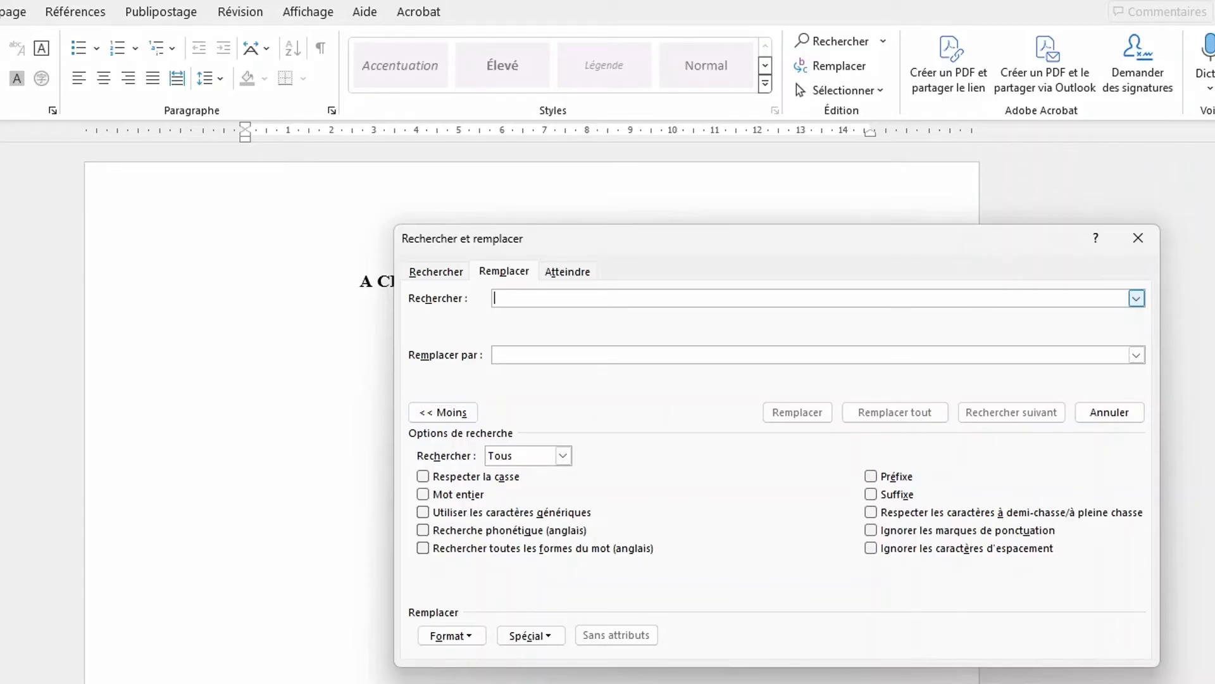
{"action": "left_click", "coordinate": [1137, 298]}
{"action": "left_click", "coordinate": [1137, 299]}
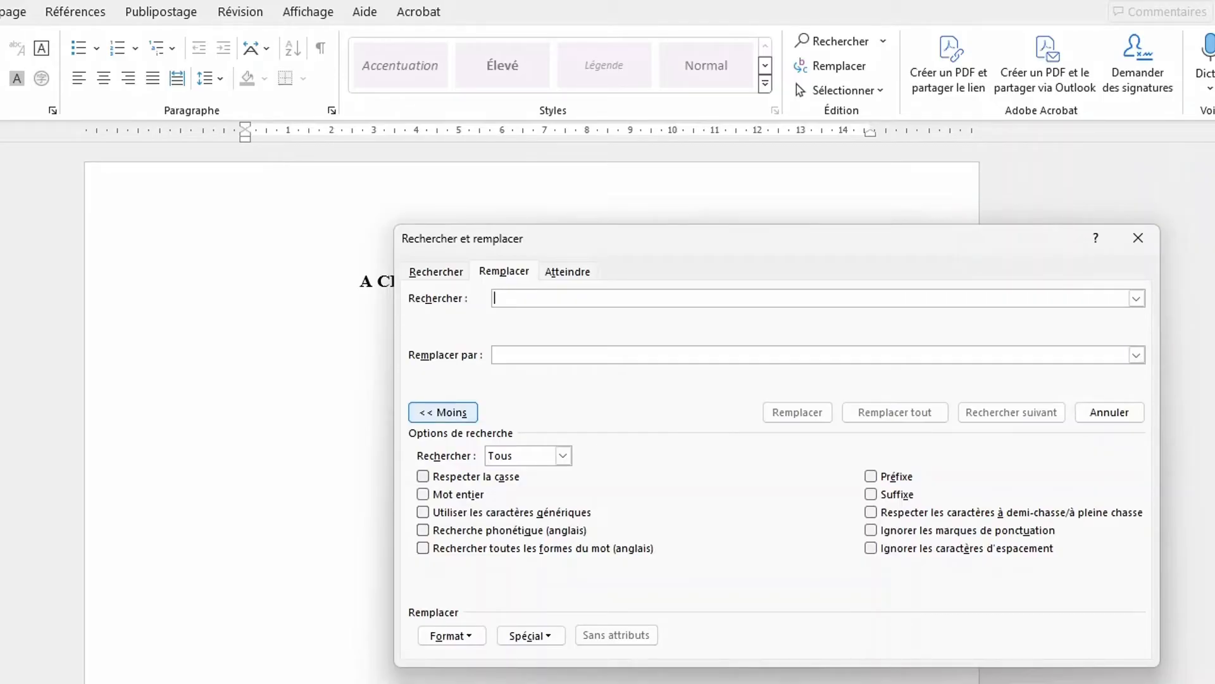
{"action": "left_click", "coordinate": [531, 636]}
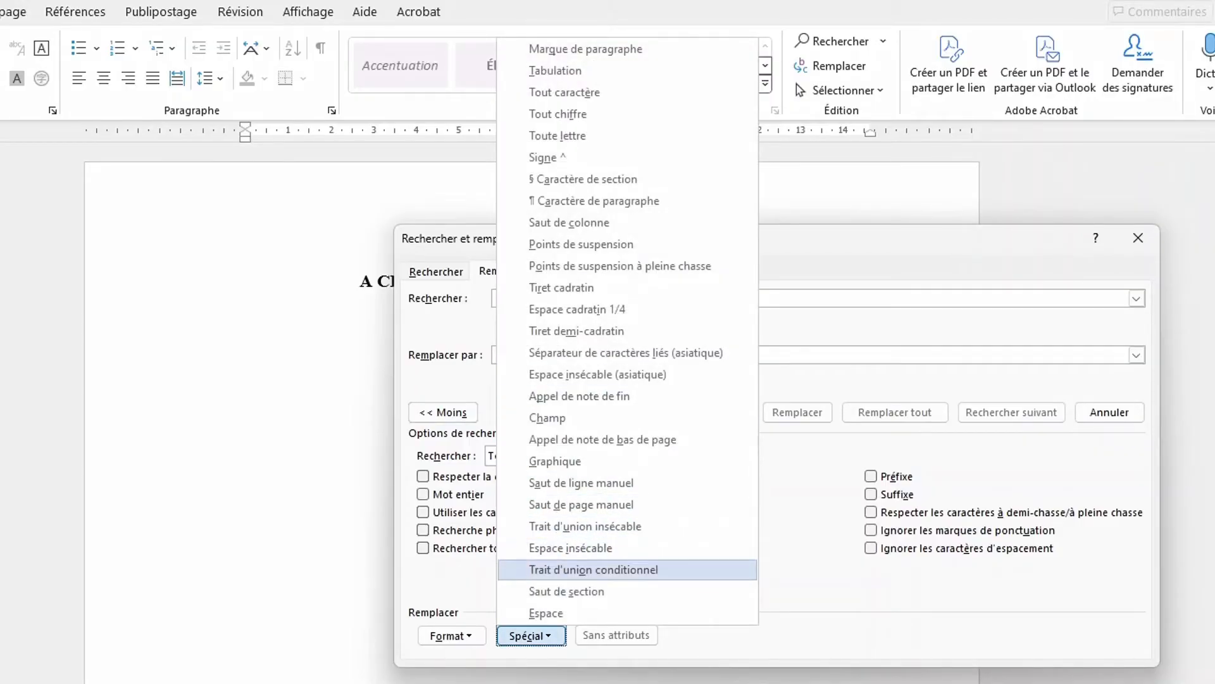
{"action": "key", "text": "Down"}
{"action": "key", "text": "Down"}
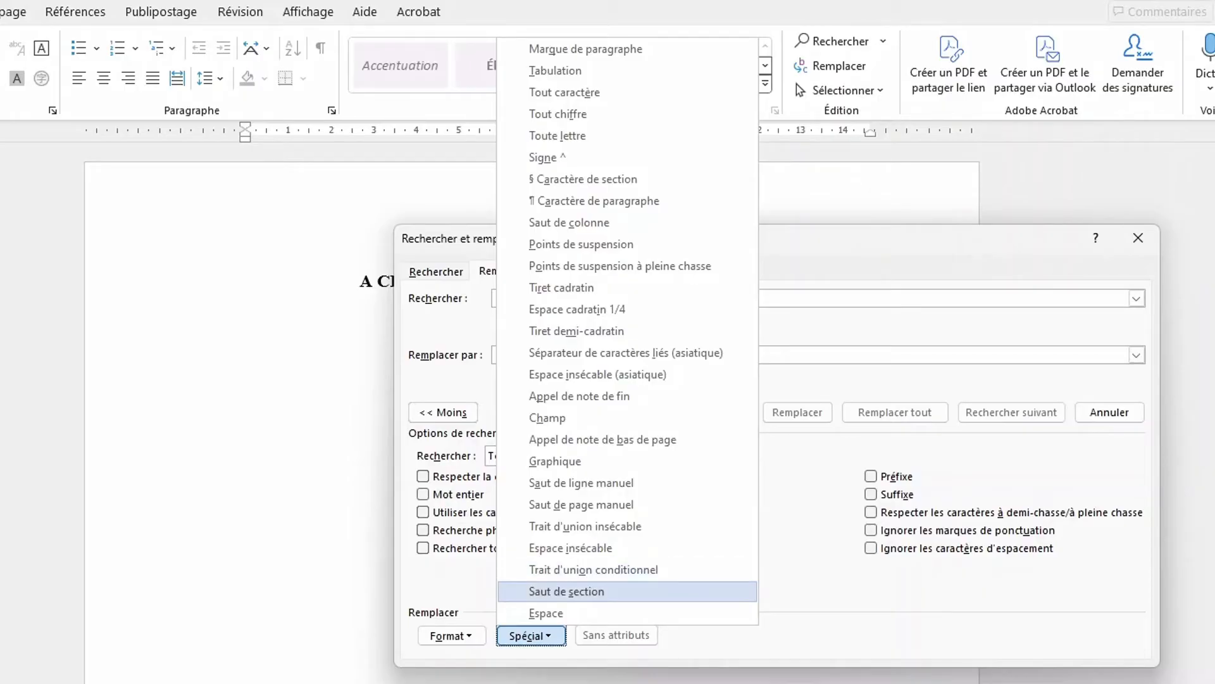
{"action": "key", "text": "Return"}
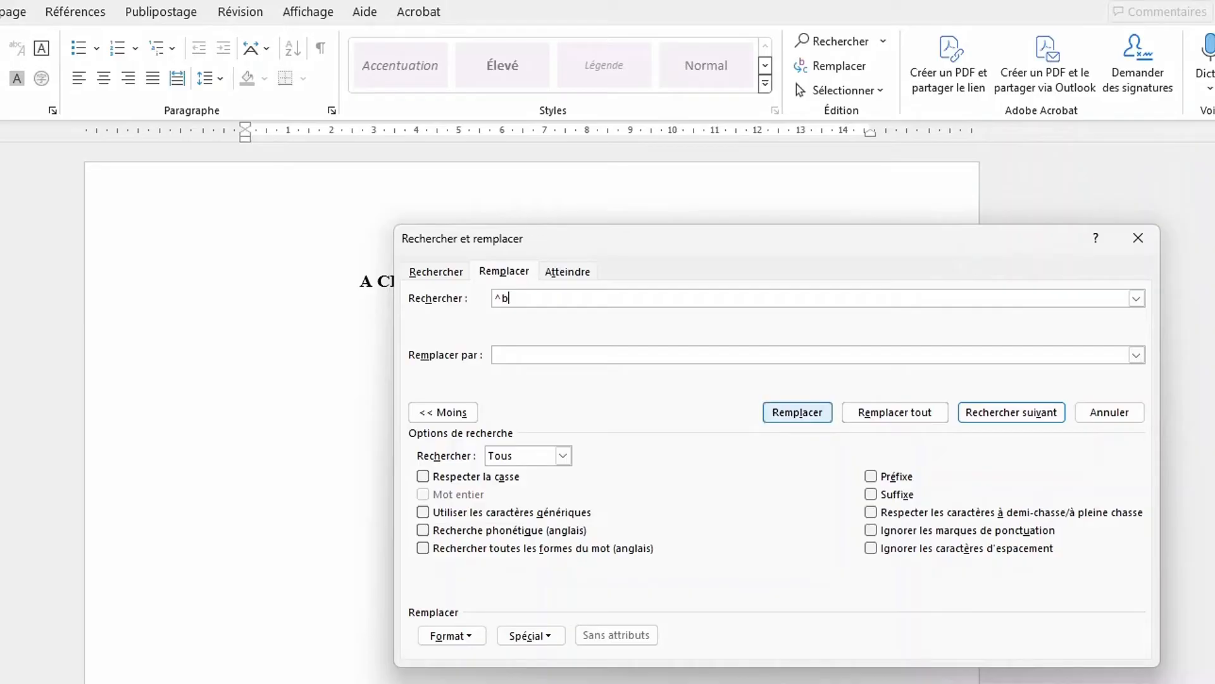
Step: Find the section breaks one at a time, replace them with nothing, and close Find and Replace
{"action": "key", "text": "Return"}
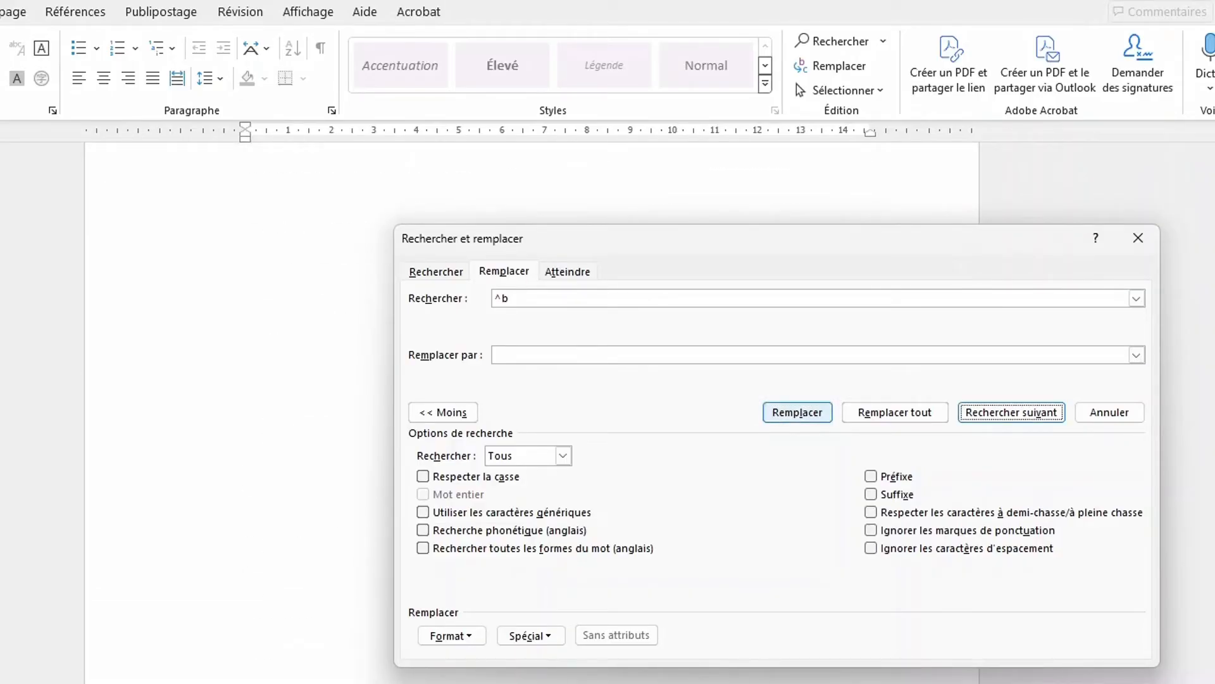
{"action": "left_click", "coordinate": [797, 412]}
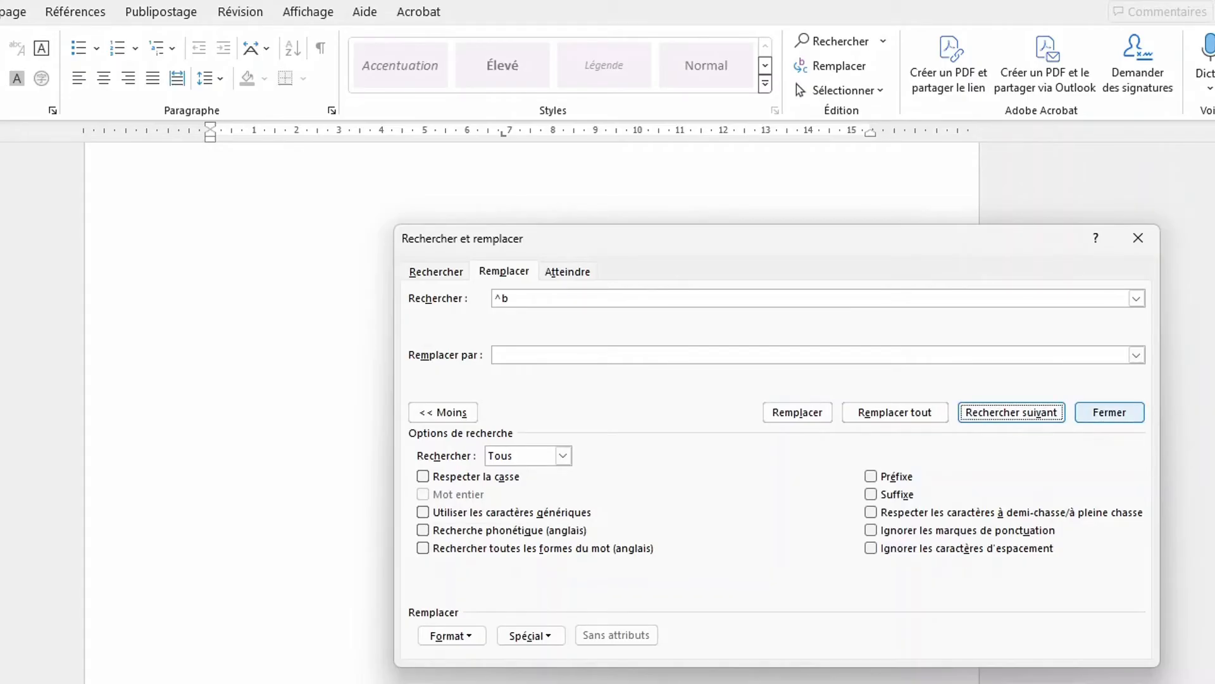
{"action": "left_click", "coordinate": [1110, 412]}
Step: Examine the page numbering where the front matter meets the Introduction
{"action": "scroll", "coordinate": [531, 411], "scroll_direction": "down", "scroll_amount": 5}
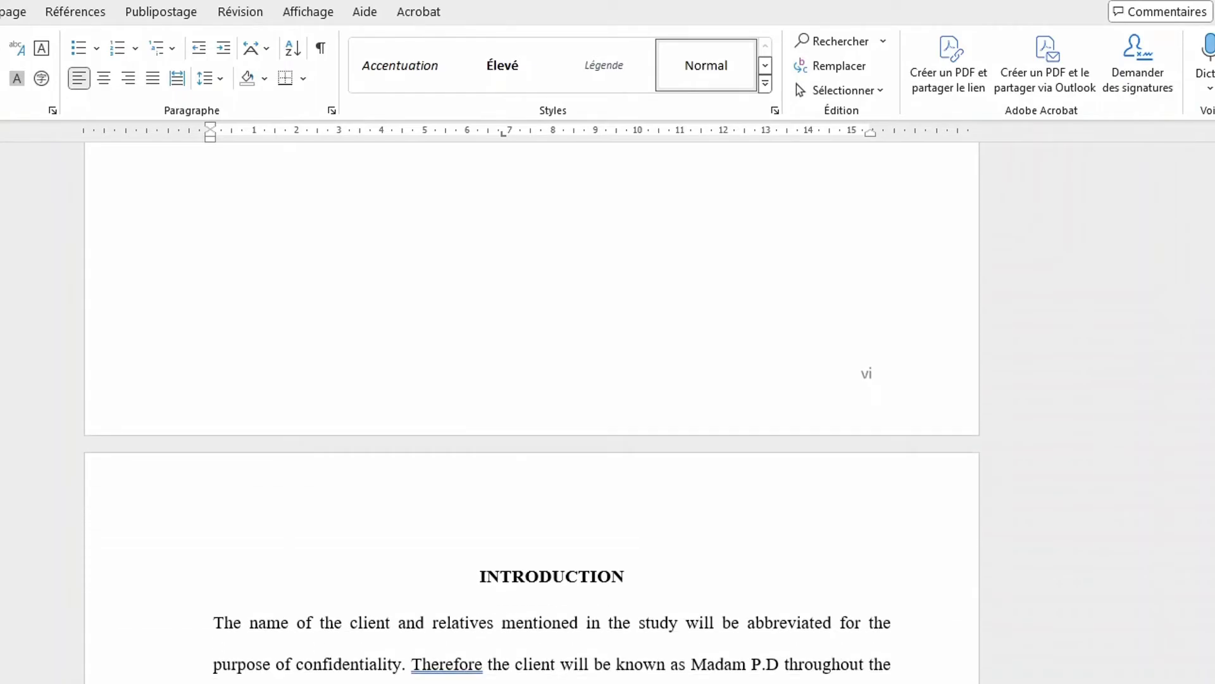
{"action": "scroll", "coordinate": [531, 411], "scroll_direction": "up", "scroll_amount": 3}
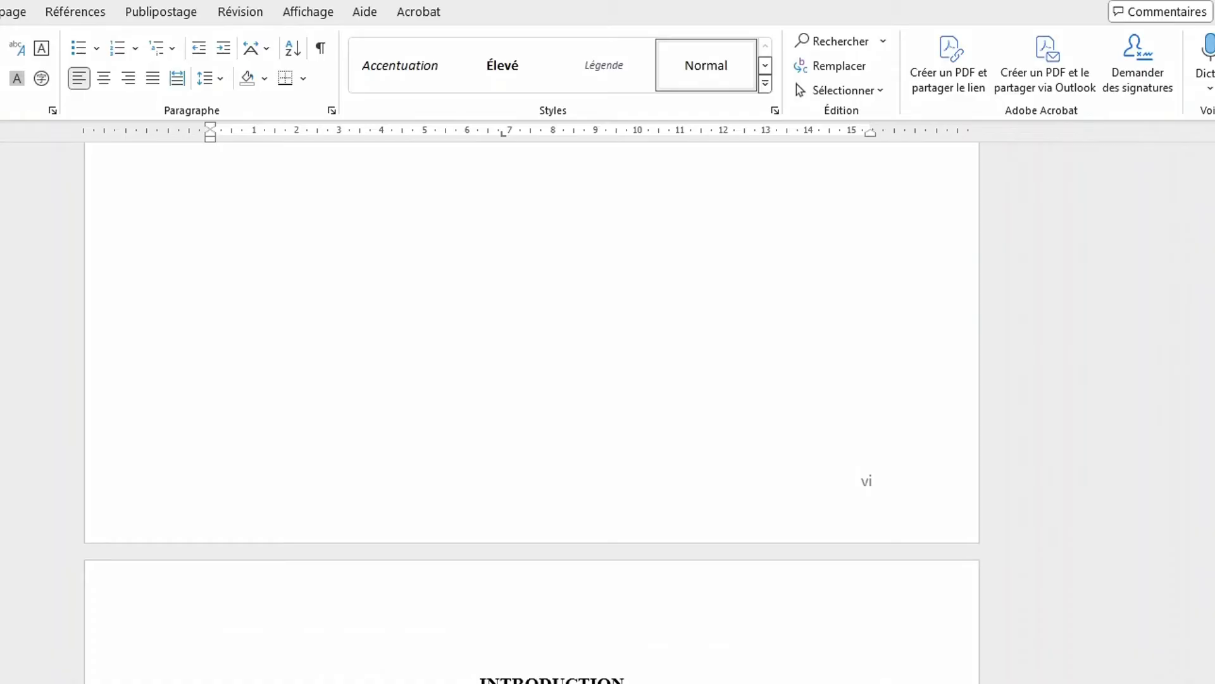
{"action": "scroll", "coordinate": [531, 412], "scroll_direction": "down", "scroll_amount": 15}
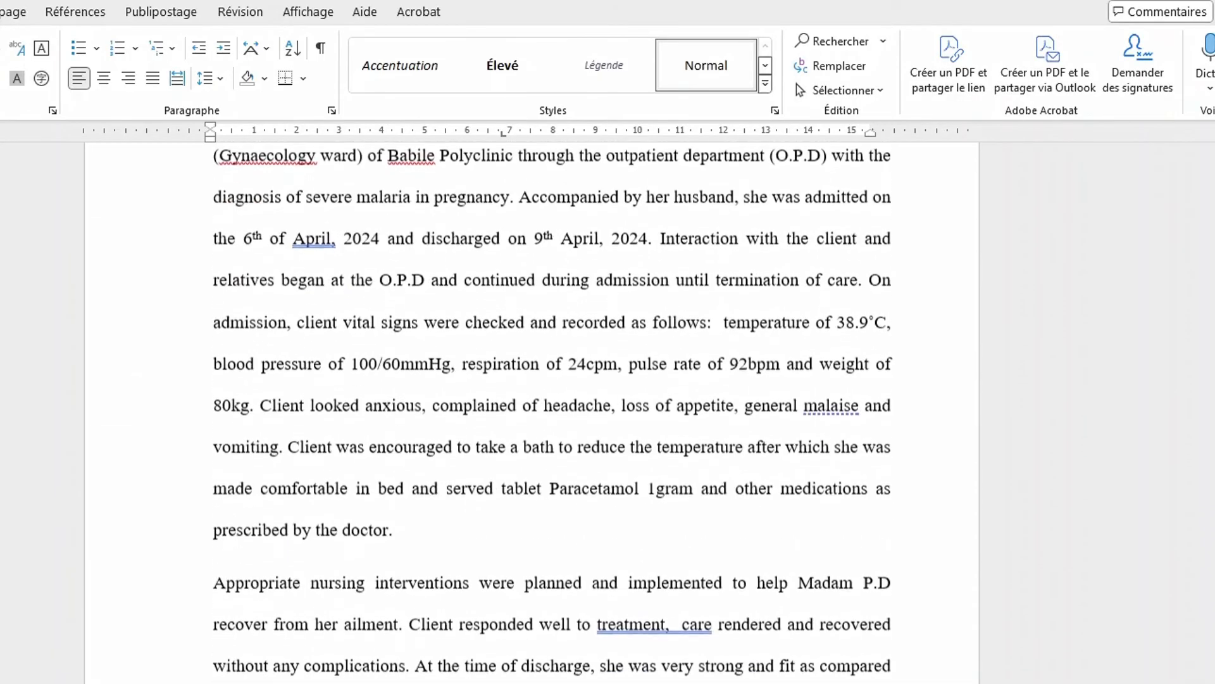
{"action": "scroll", "coordinate": [532, 411], "scroll_direction": "up", "scroll_amount": 15}
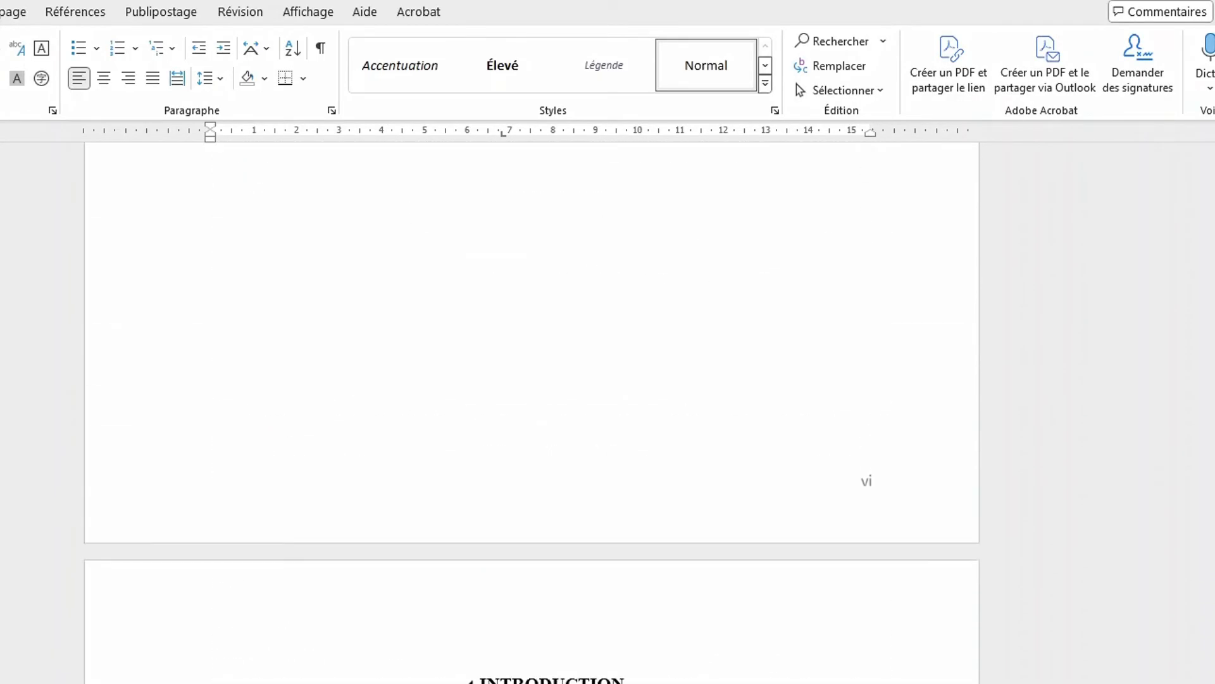
Step: Check the page numbers back through the front matter and table of content to the foot of the cover page
{"action": "scroll", "coordinate": [531, 412], "scroll_direction": "up", "scroll_amount": 10}
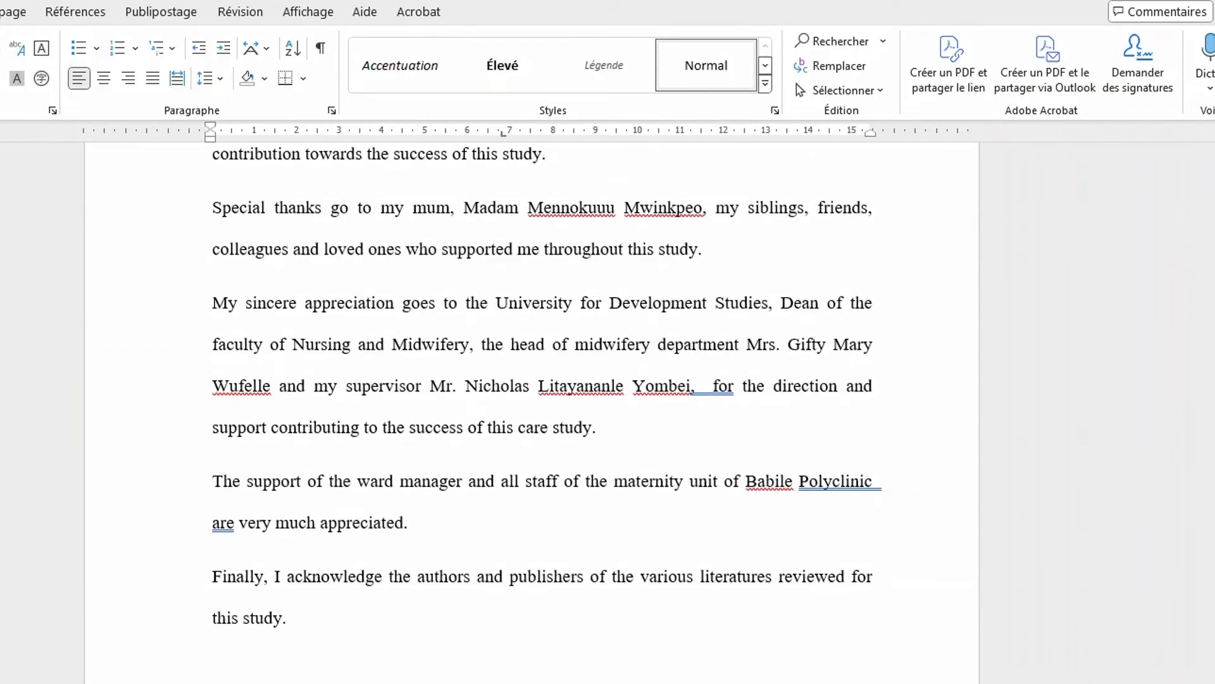
{"action": "scroll", "coordinate": [532, 412], "scroll_direction": "up", "scroll_amount": 15}
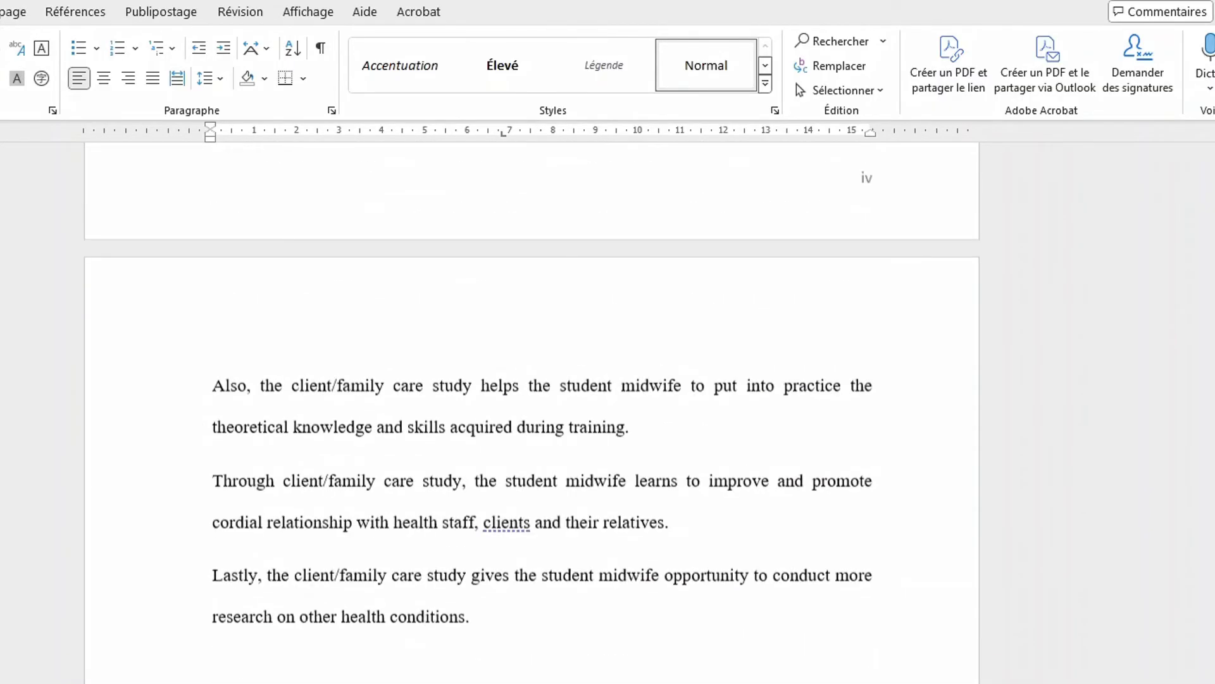
{"action": "scroll", "coordinate": [532, 411], "scroll_direction": "up", "scroll_amount": 15}
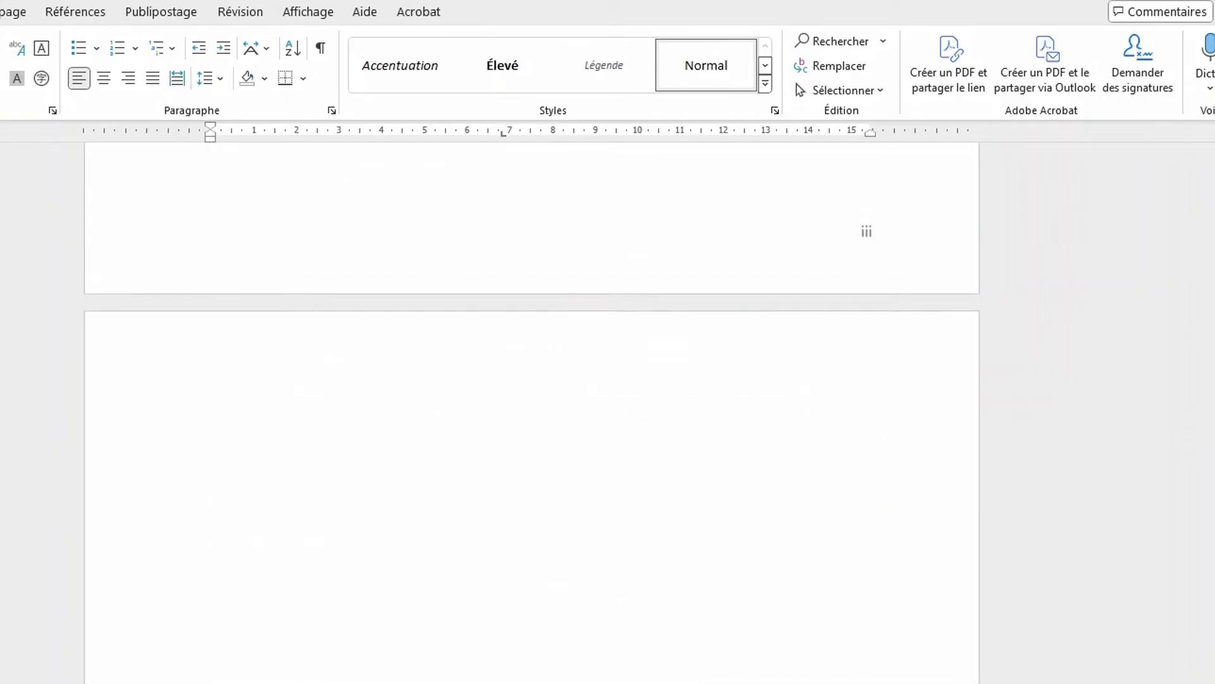
{"action": "scroll", "coordinate": [532, 411], "scroll_direction": "up", "scroll_amount": 15}
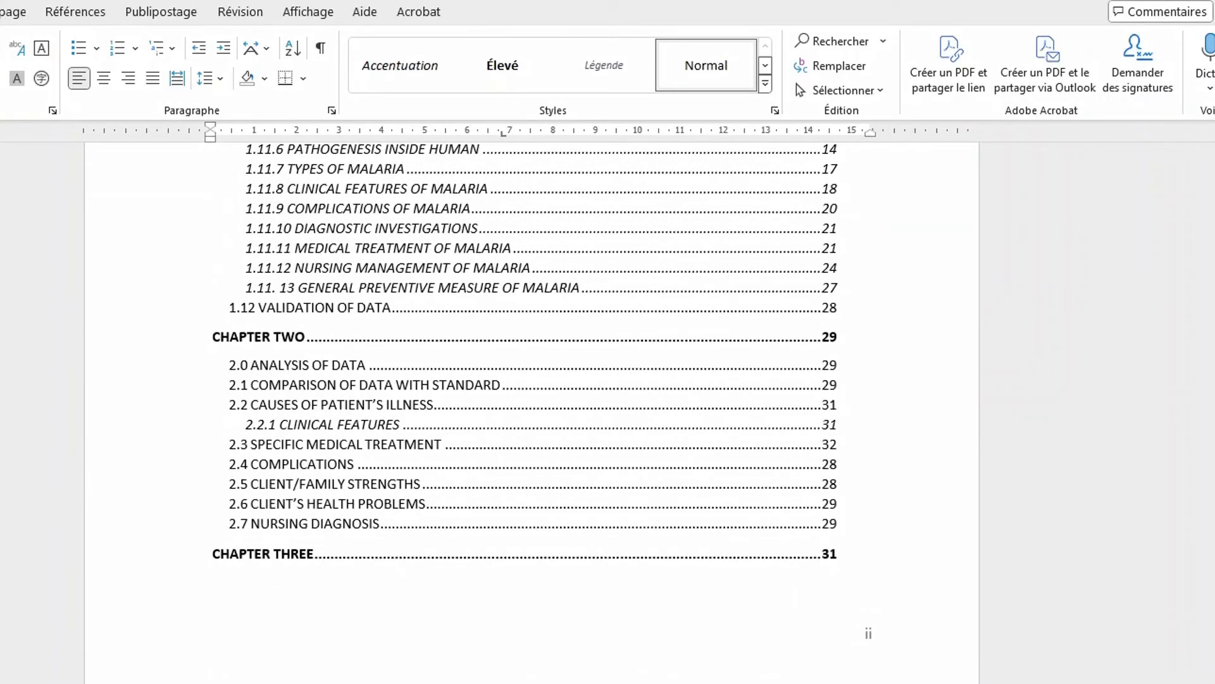
{"action": "scroll", "coordinate": [531, 412], "scroll_direction": "up", "scroll_amount": 15}
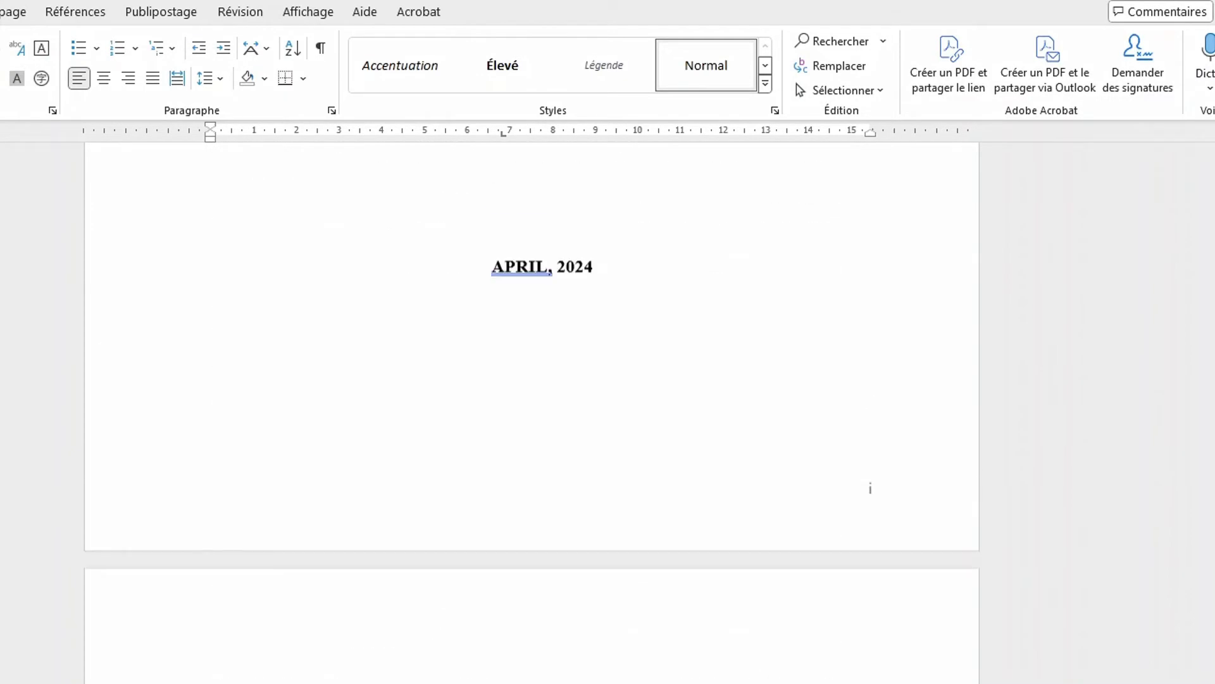
{"action": "scroll", "coordinate": [532, 412], "scroll_direction": "up", "scroll_amount": 15}
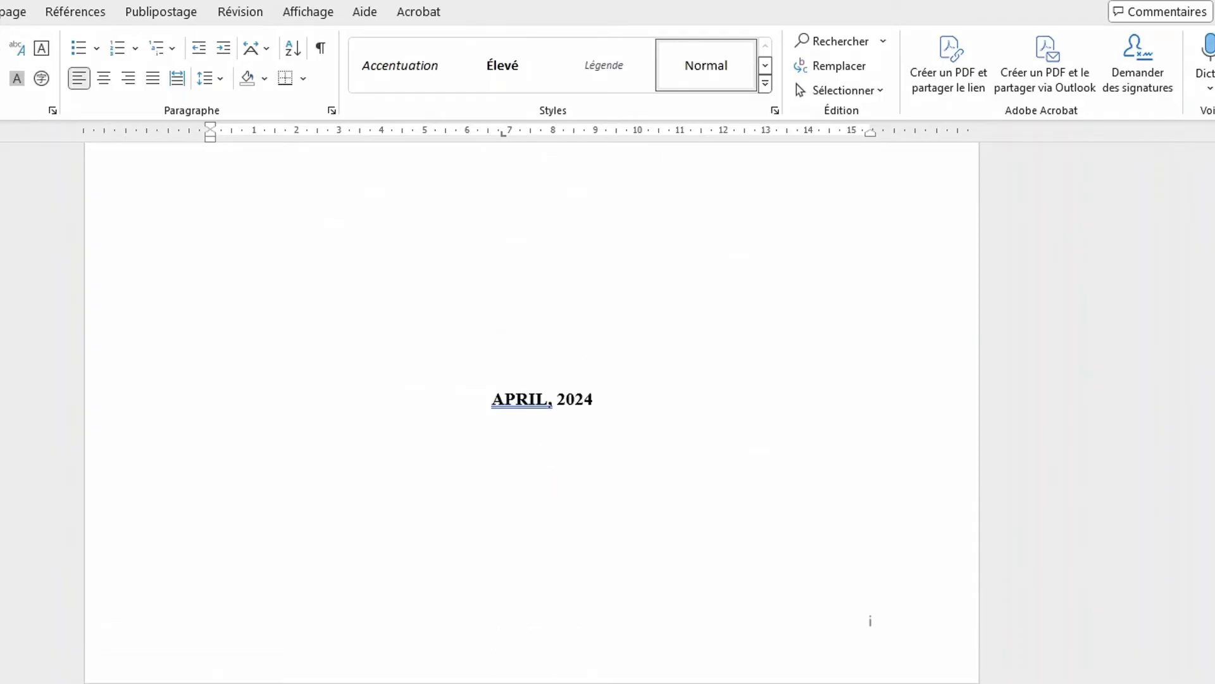
{"action": "scroll", "coordinate": [531, 412], "scroll_direction": "up", "scroll_amount": 2}
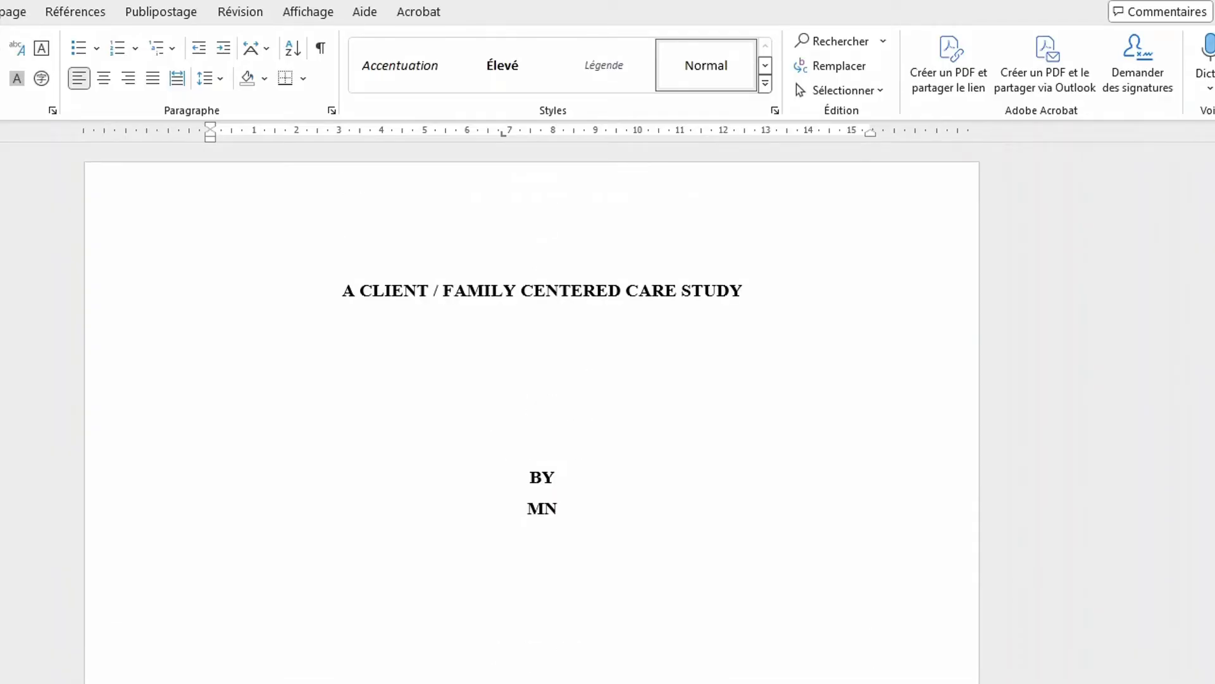
{"action": "scroll", "coordinate": [531, 411], "scroll_direction": "down", "scroll_amount": 7}
{"action": "scroll", "coordinate": [870, 613], "scroll_direction": "down", "scroll_amount": 5}
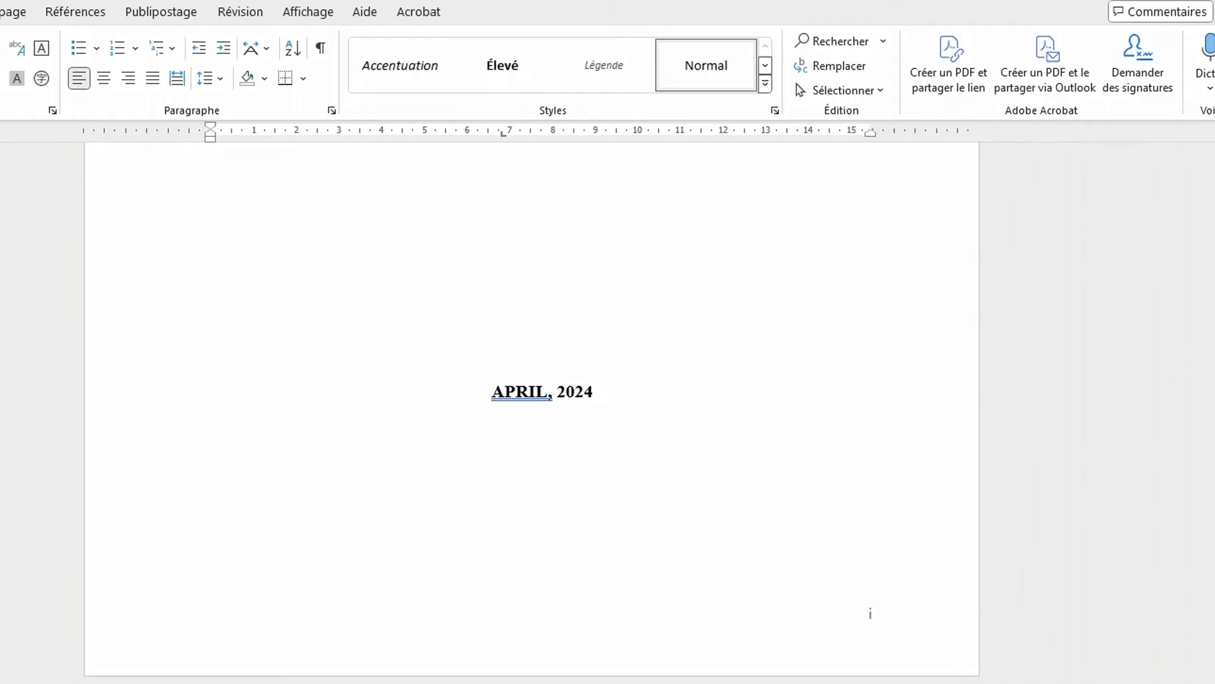
{"action": "scroll", "coordinate": [870, 612], "scroll_direction": "up", "scroll_amount": 1}
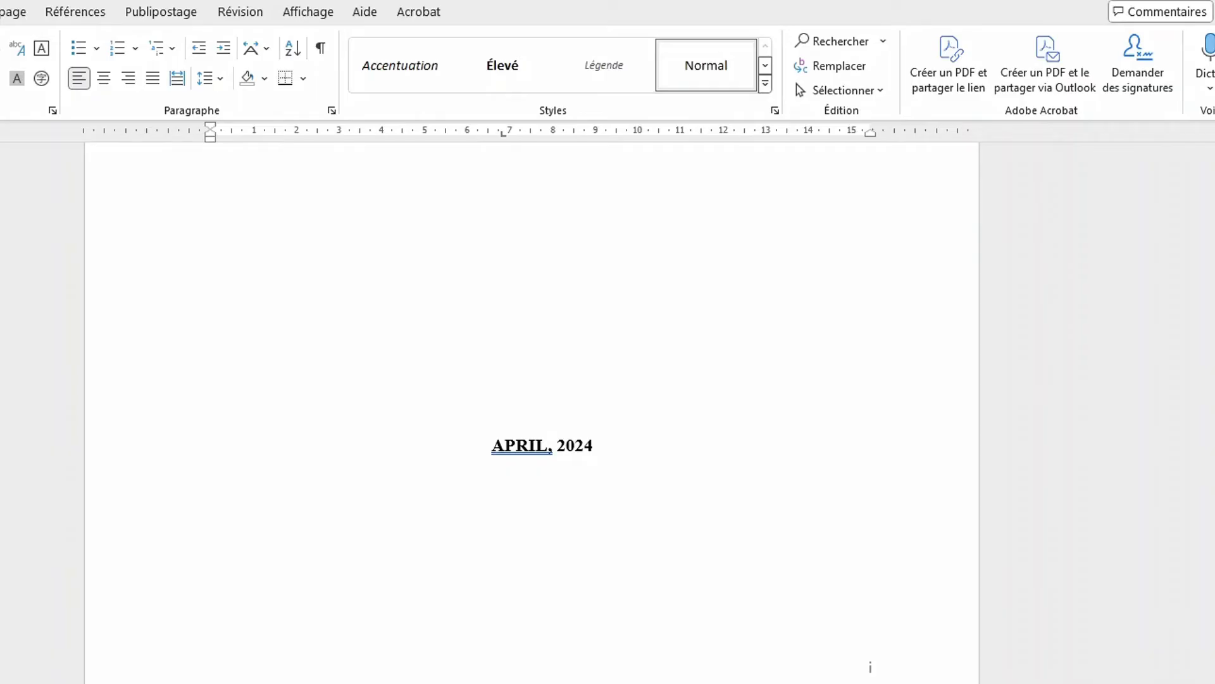
{"action": "scroll", "coordinate": [531, 411], "scroll_direction": "down", "scroll_amount": 3}
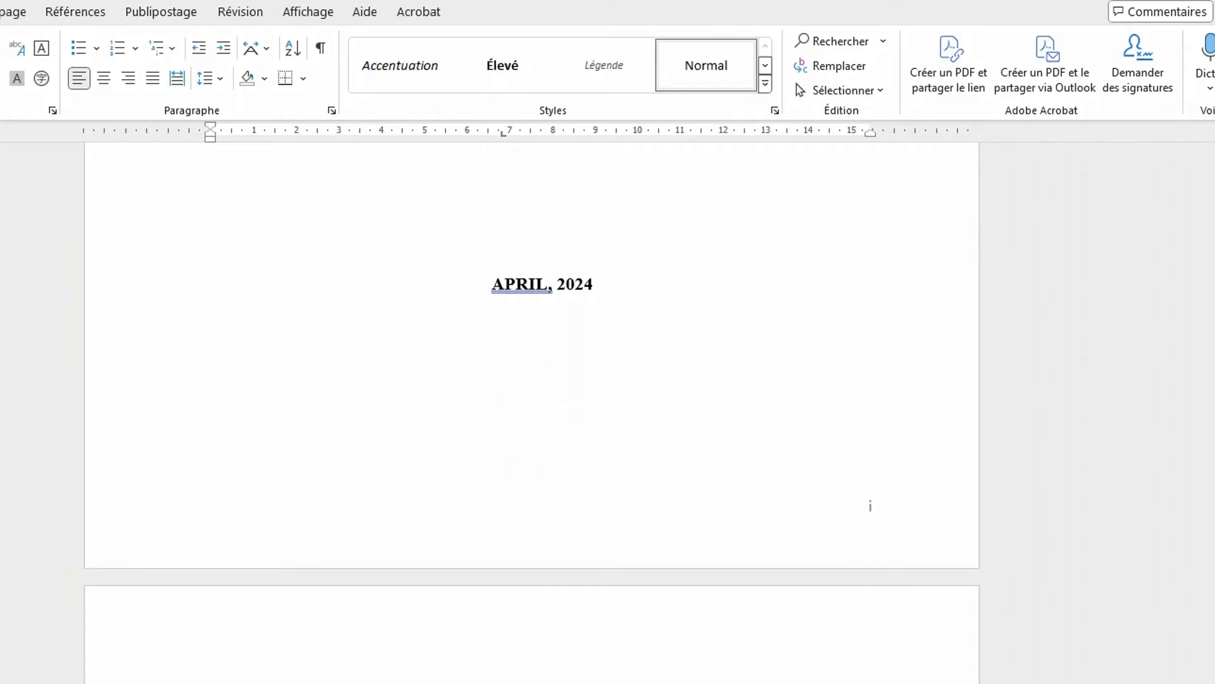
Step: Look over the page numbers from the cover page to the Acknowledgement and back to the cover page's foot
{"action": "scroll", "coordinate": [532, 412], "scroll_direction": "down", "scroll_amount": 20}
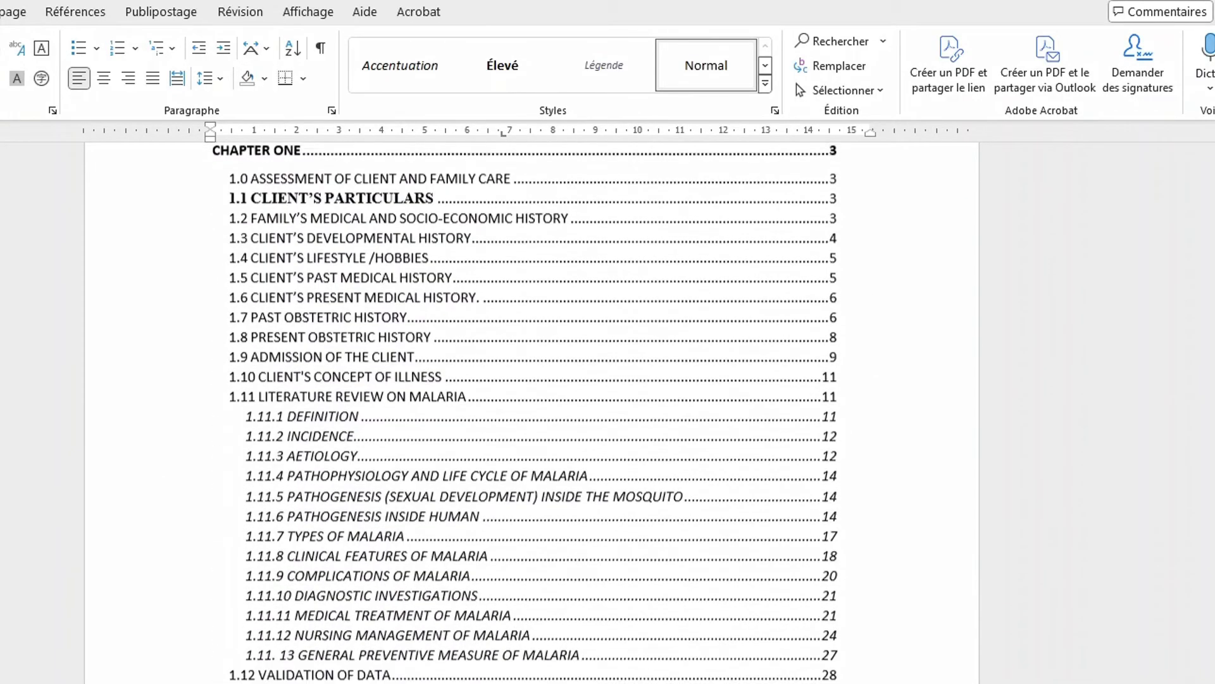
{"action": "scroll", "coordinate": [531, 412], "scroll_direction": "down", "scroll_amount": 20}
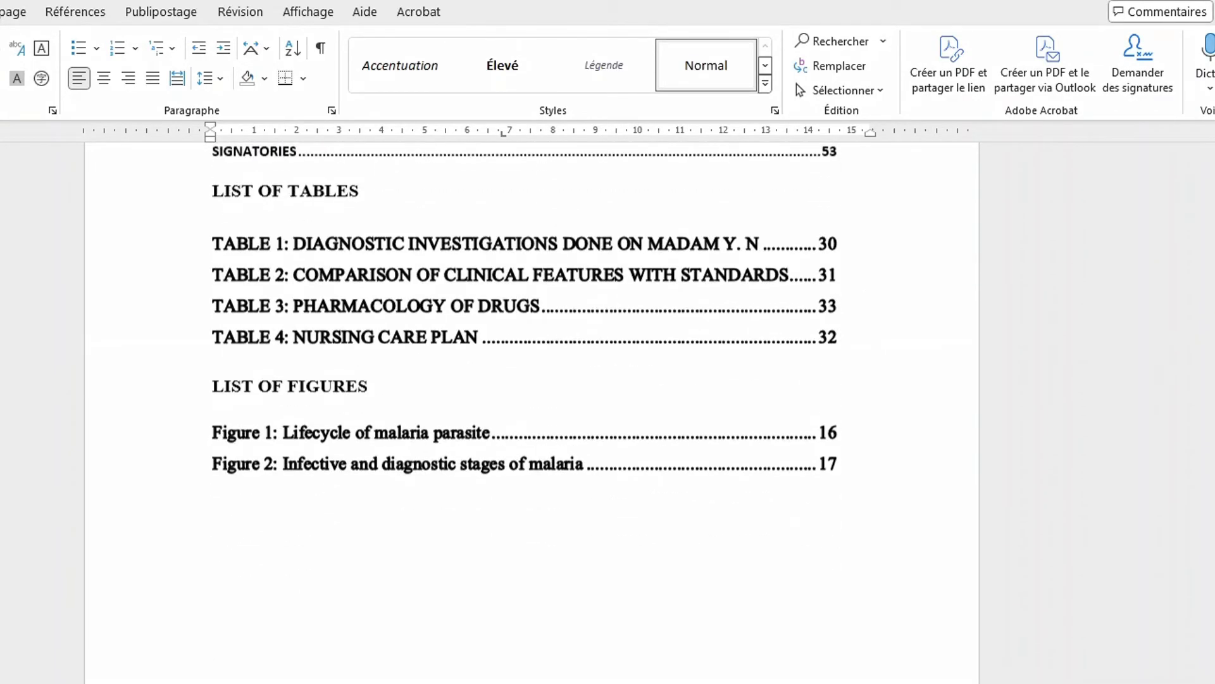
{"action": "scroll", "coordinate": [532, 411], "scroll_direction": "down", "scroll_amount": 15}
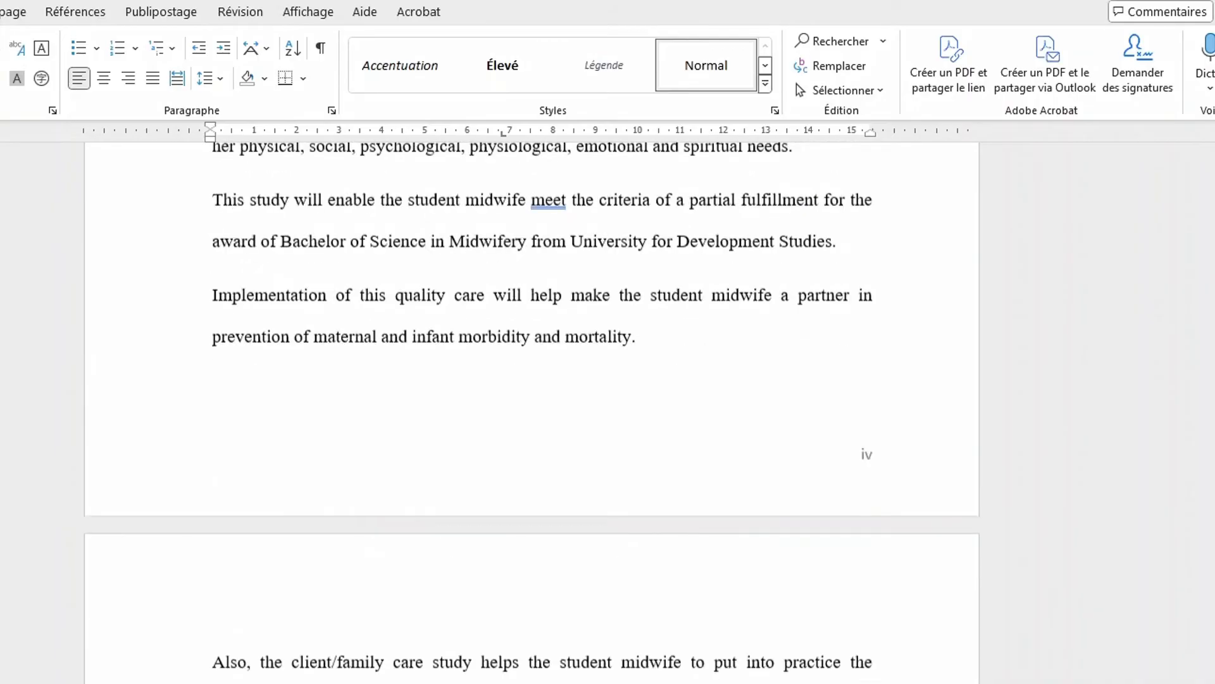
{"action": "scroll", "coordinate": [531, 411], "scroll_direction": "down", "scroll_amount": 8}
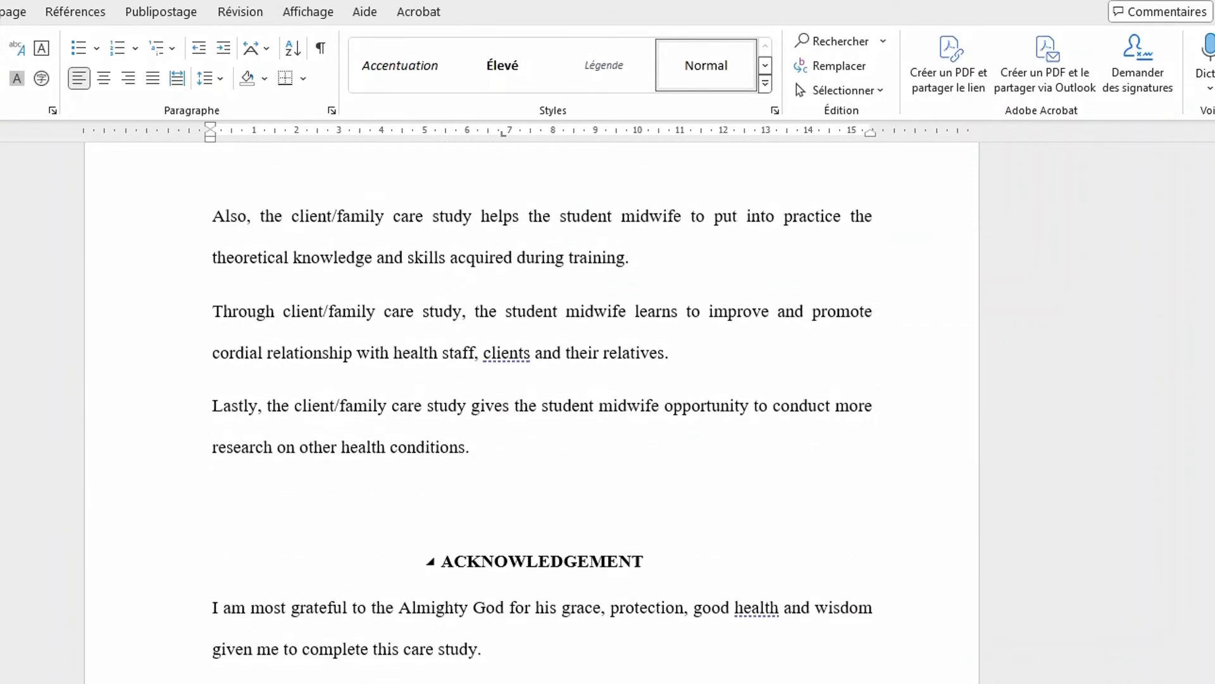
{"action": "scroll", "coordinate": [532, 412], "scroll_direction": "up", "scroll_amount": 3}
{"action": "scroll", "coordinate": [531, 412], "scroll_direction": "up", "scroll_amount": 20}
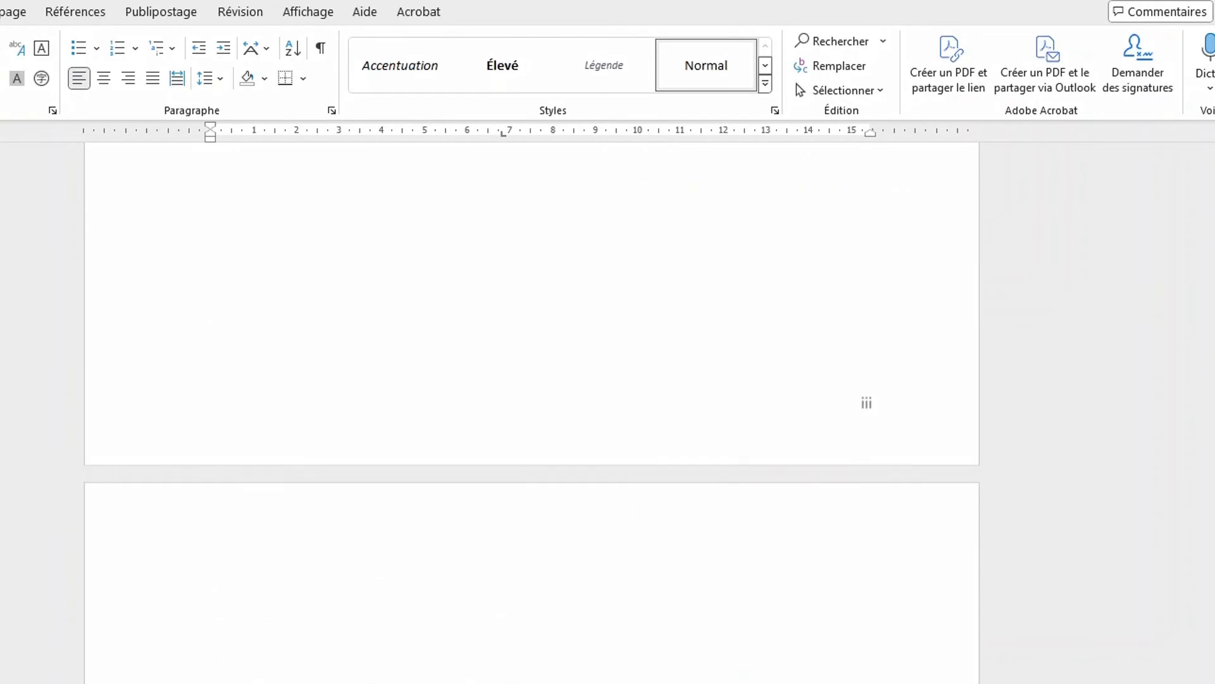
{"action": "scroll", "coordinate": [870, 666], "scroll_direction": "up", "scroll_amount": 20}
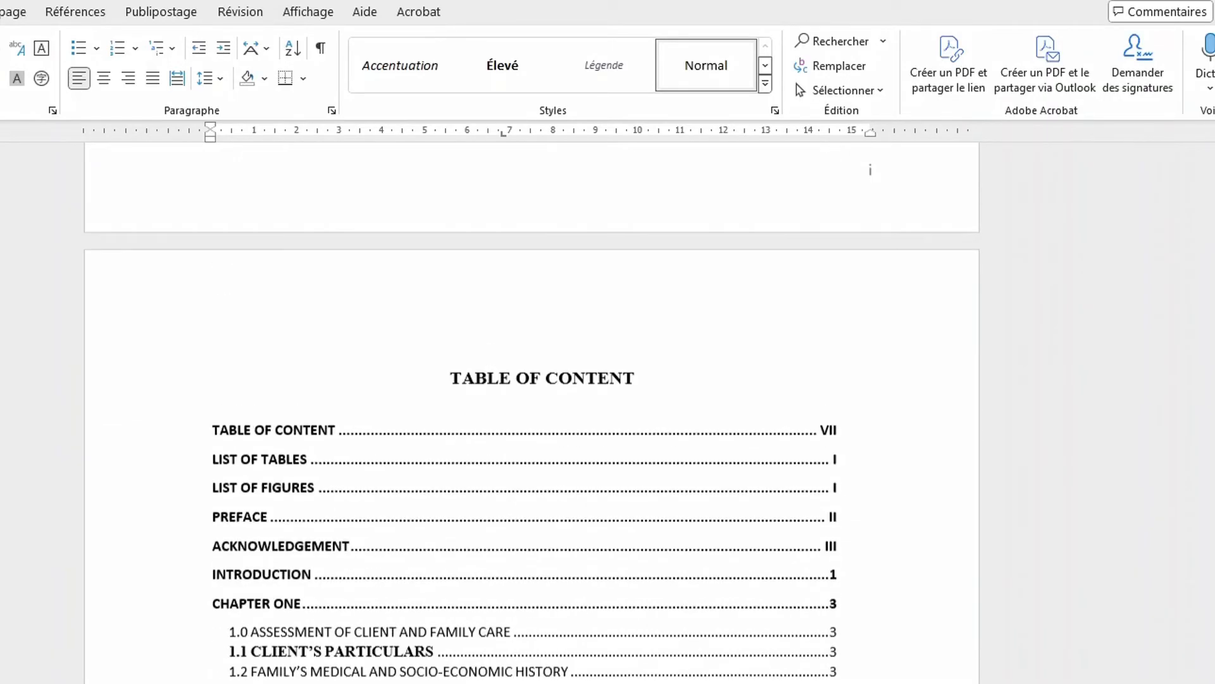
{"action": "scroll", "coordinate": [531, 412], "scroll_direction": "down", "scroll_amount": 3}
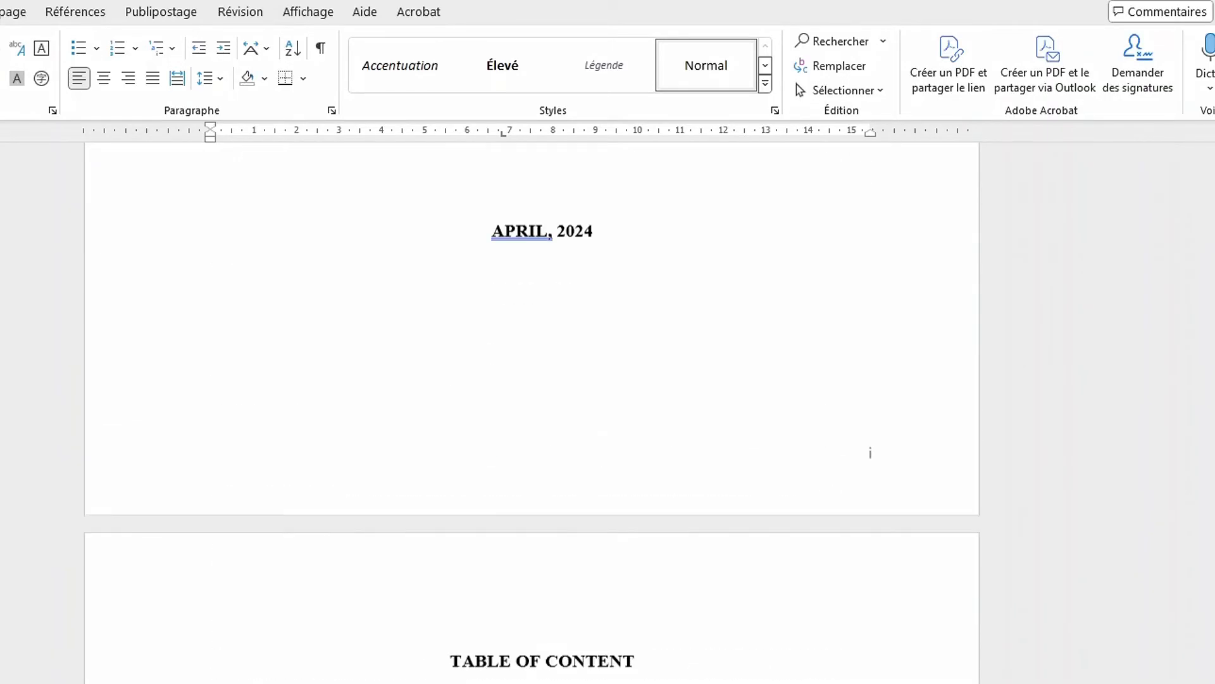
Step: Follow the page numbers through the table of content, Preface and Acknowledgement up to the start of the Introduction
{"action": "scroll", "coordinate": [532, 411], "scroll_direction": "down", "scroll_amount": 10}
{"action": "scroll", "coordinate": [532, 412], "scroll_direction": "down", "scroll_amount": 7}
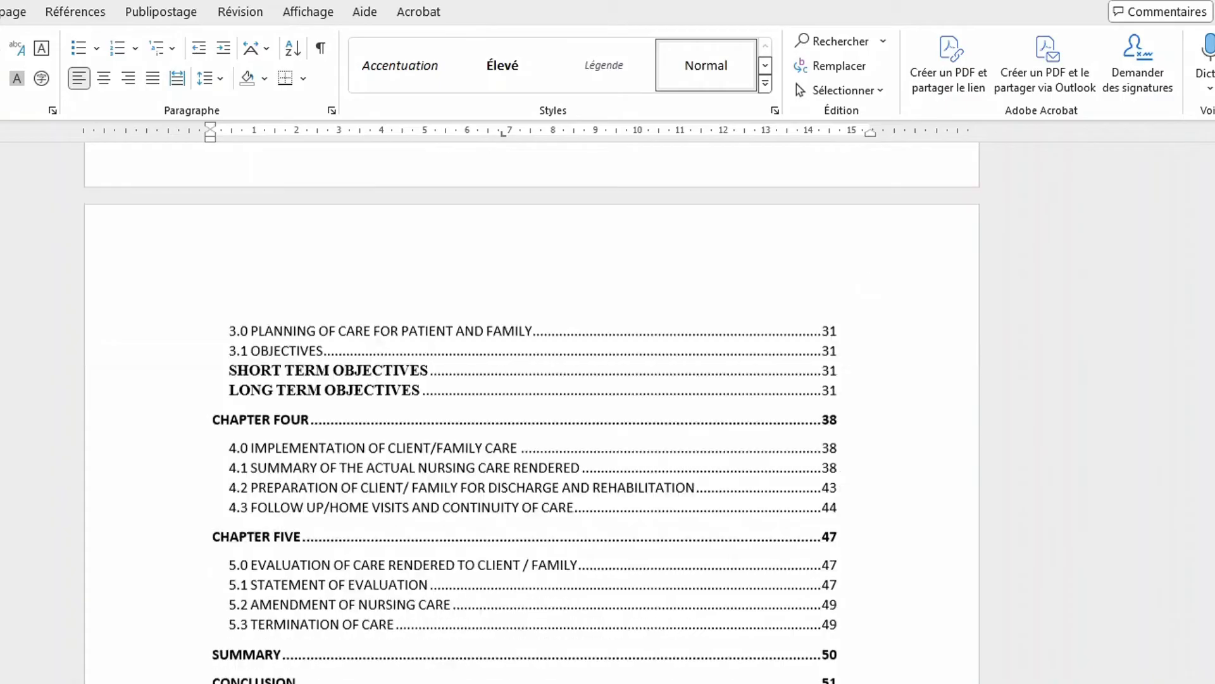
{"action": "scroll", "coordinate": [532, 411], "scroll_direction": "down", "scroll_amount": 10}
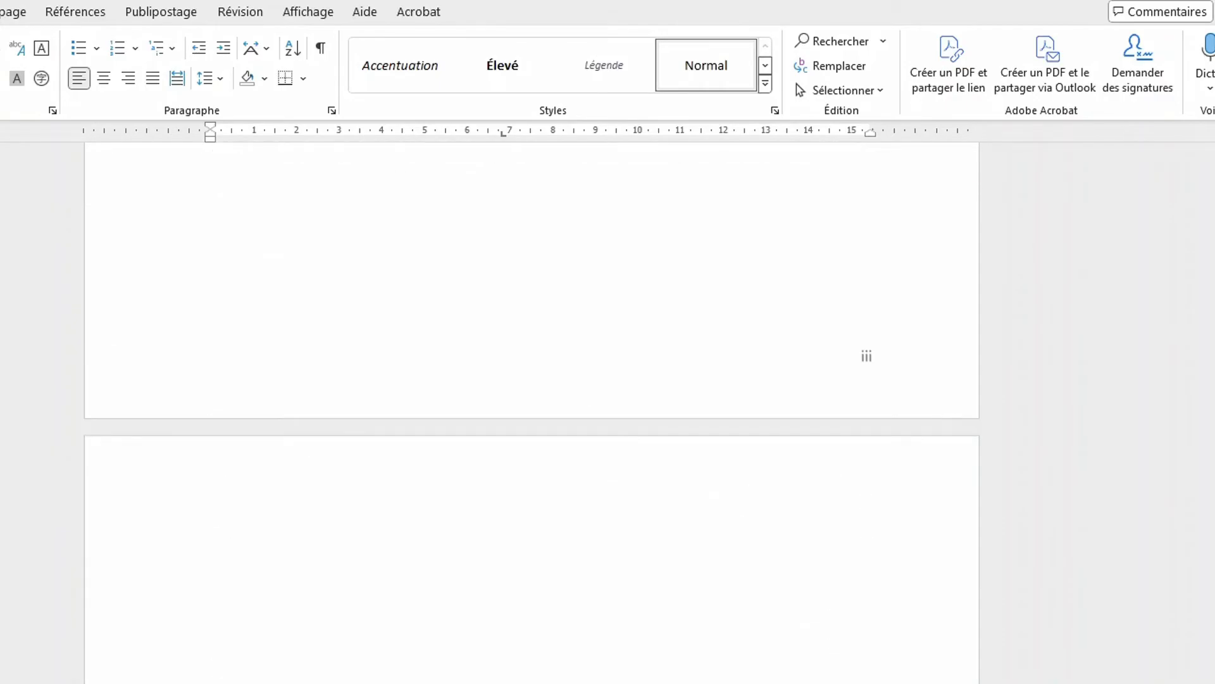
{"action": "scroll", "coordinate": [532, 412], "scroll_direction": "down", "scroll_amount": 10}
{"action": "scroll", "coordinate": [531, 411], "scroll_direction": "down", "scroll_amount": 15}
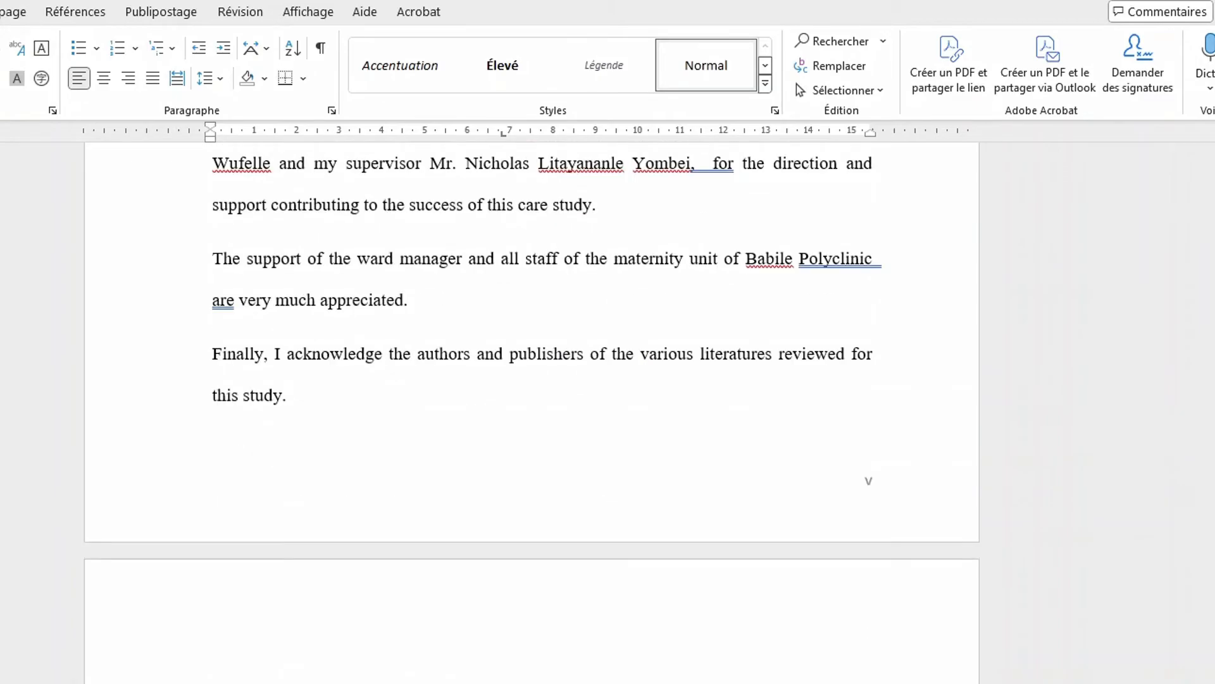
{"action": "scroll", "coordinate": [532, 412], "scroll_direction": "down", "scroll_amount": 8}
{"action": "scroll", "coordinate": [532, 411], "scroll_direction": "down", "scroll_amount": 10}
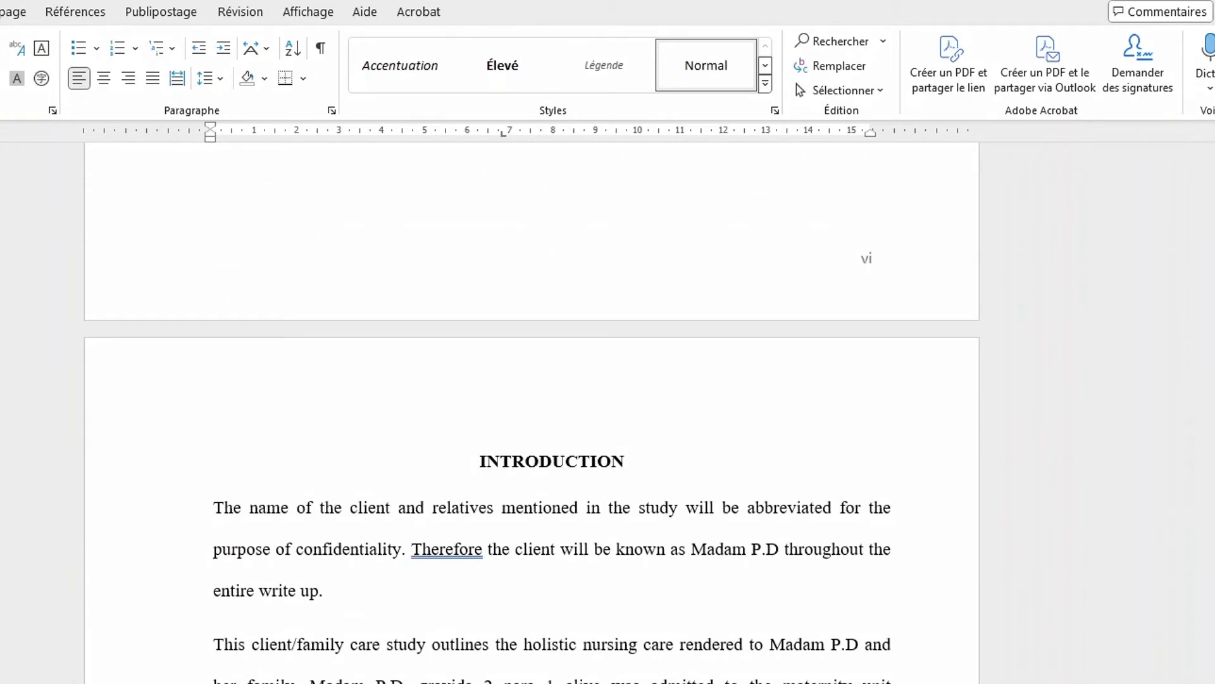
Step: Review the front matter's page numbers backwards from the page before the Introduction to the cover page
{"action": "scroll", "coordinate": [532, 411], "scroll_direction": "up", "scroll_amount": 5}
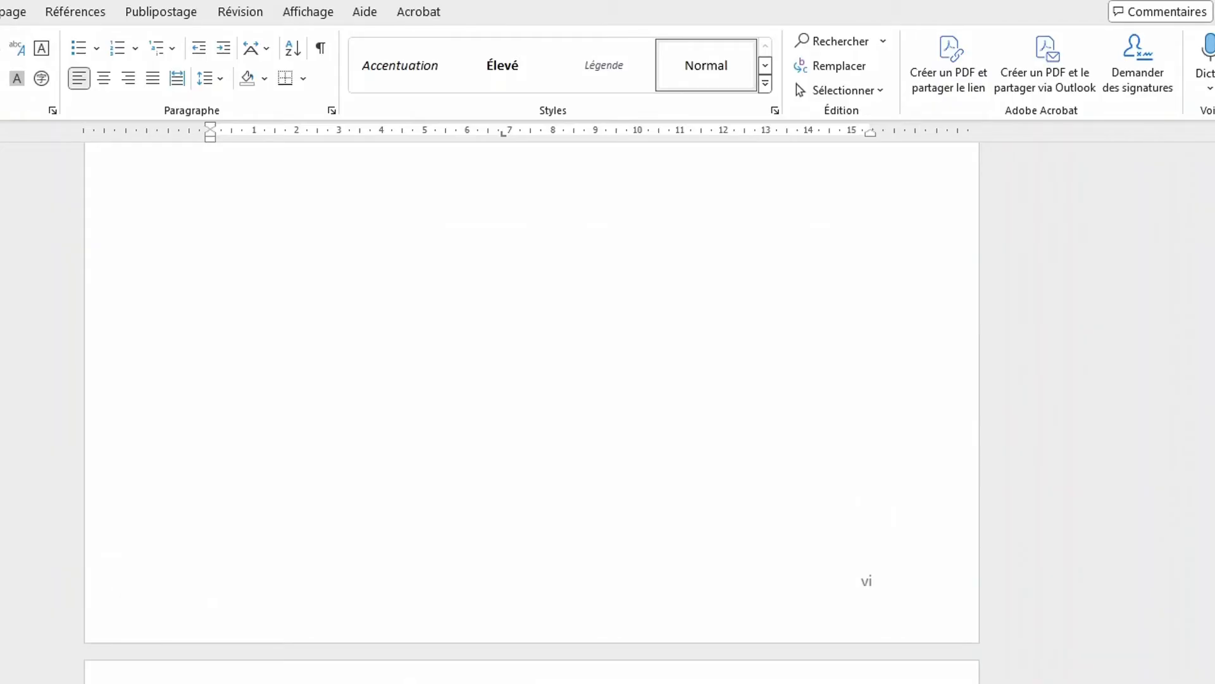
{"action": "scroll", "coordinate": [532, 412], "scroll_direction": "up", "scroll_amount": 3}
{"action": "scroll", "coordinate": [532, 411], "scroll_direction": "up", "scroll_amount": 6}
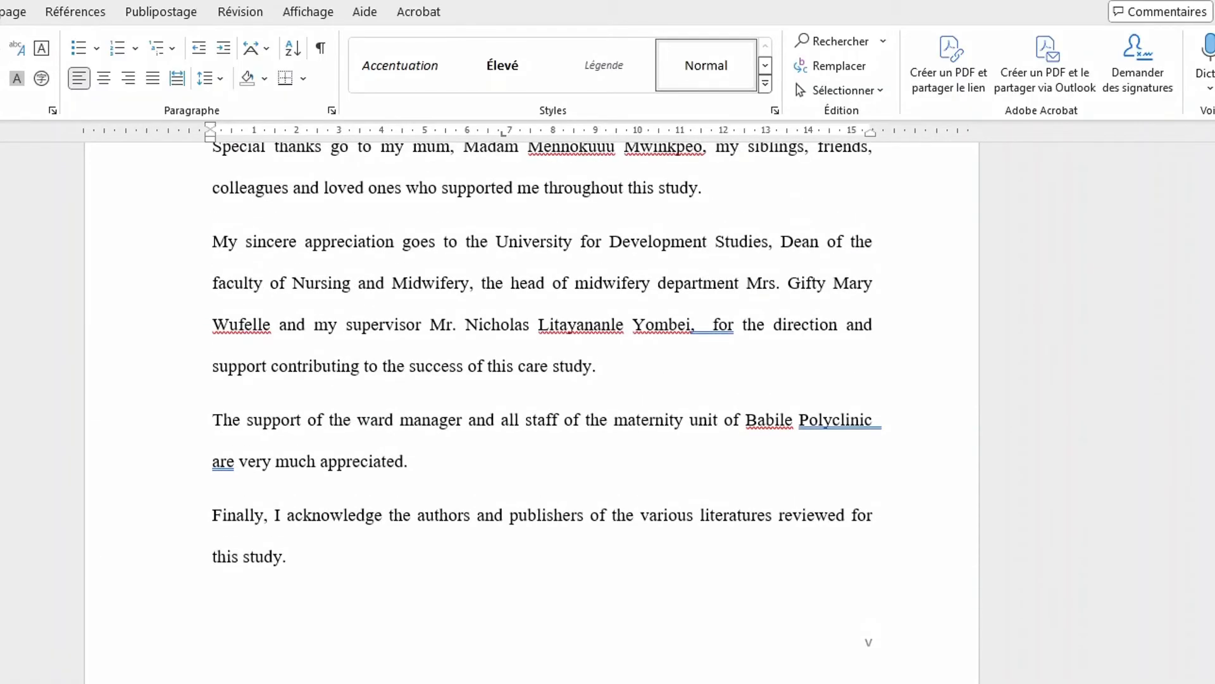
{"action": "scroll", "coordinate": [865, 361], "scroll_direction": "up", "scroll_amount": 17}
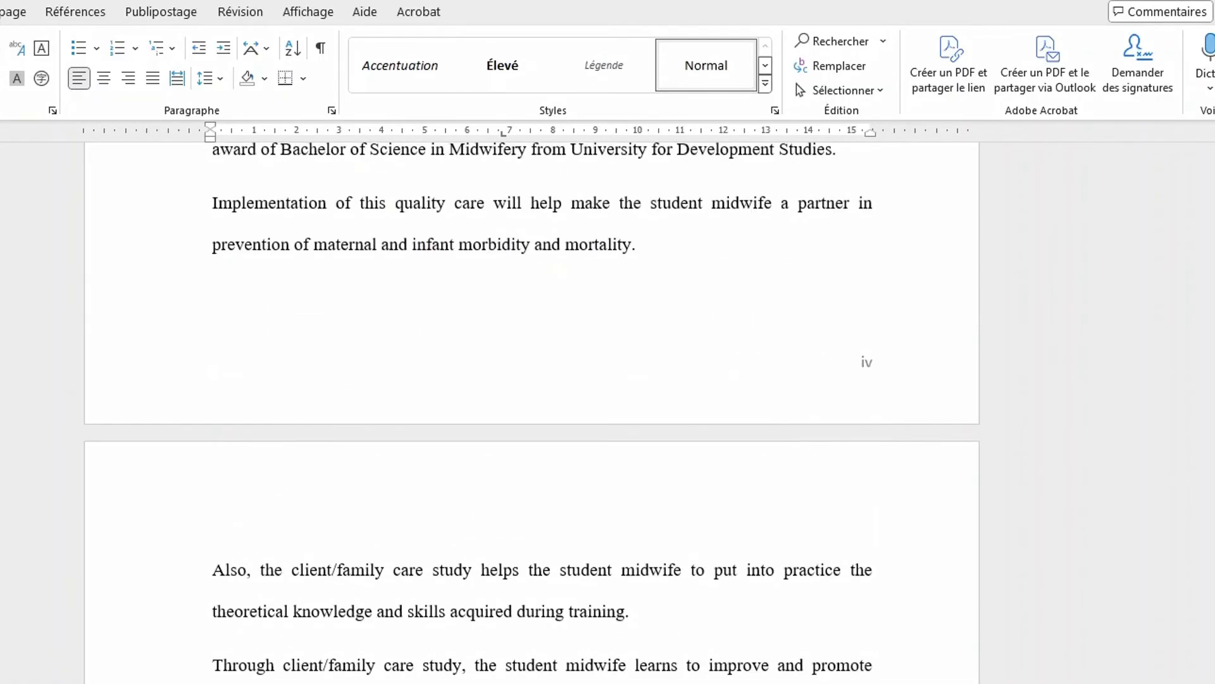
{"action": "scroll", "coordinate": [866, 323], "scroll_direction": "up", "scroll_amount": 18}
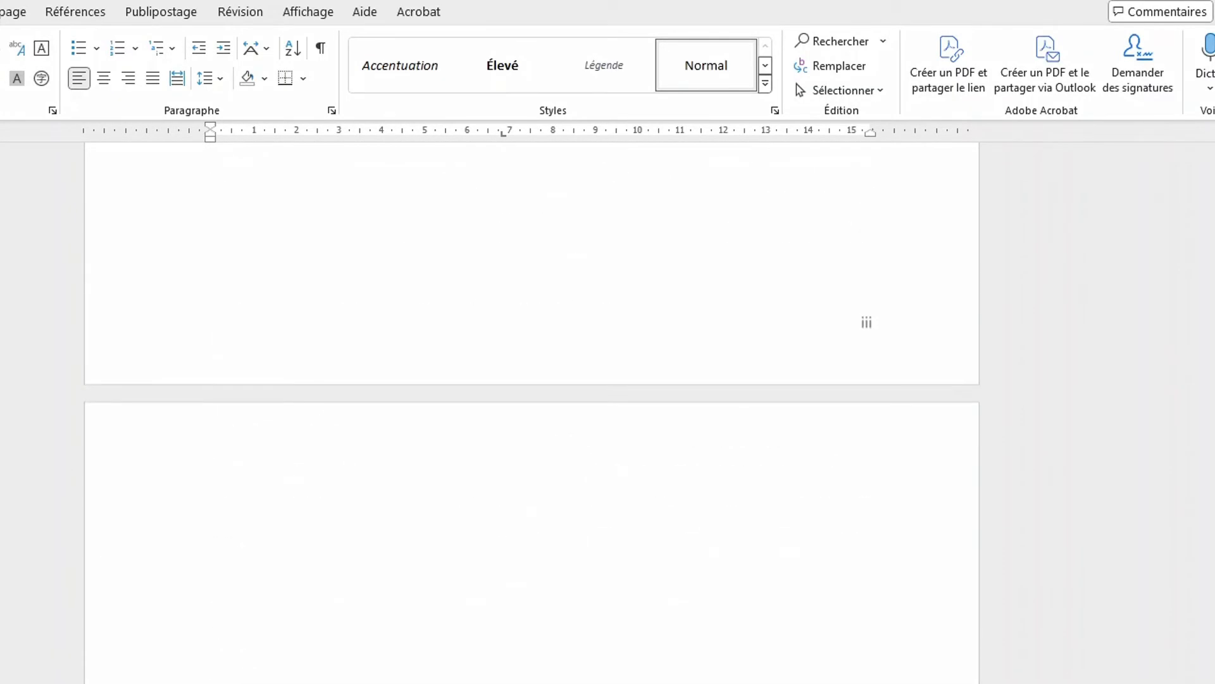
{"action": "scroll", "coordinate": [866, 322], "scroll_direction": "up", "scroll_amount": 18}
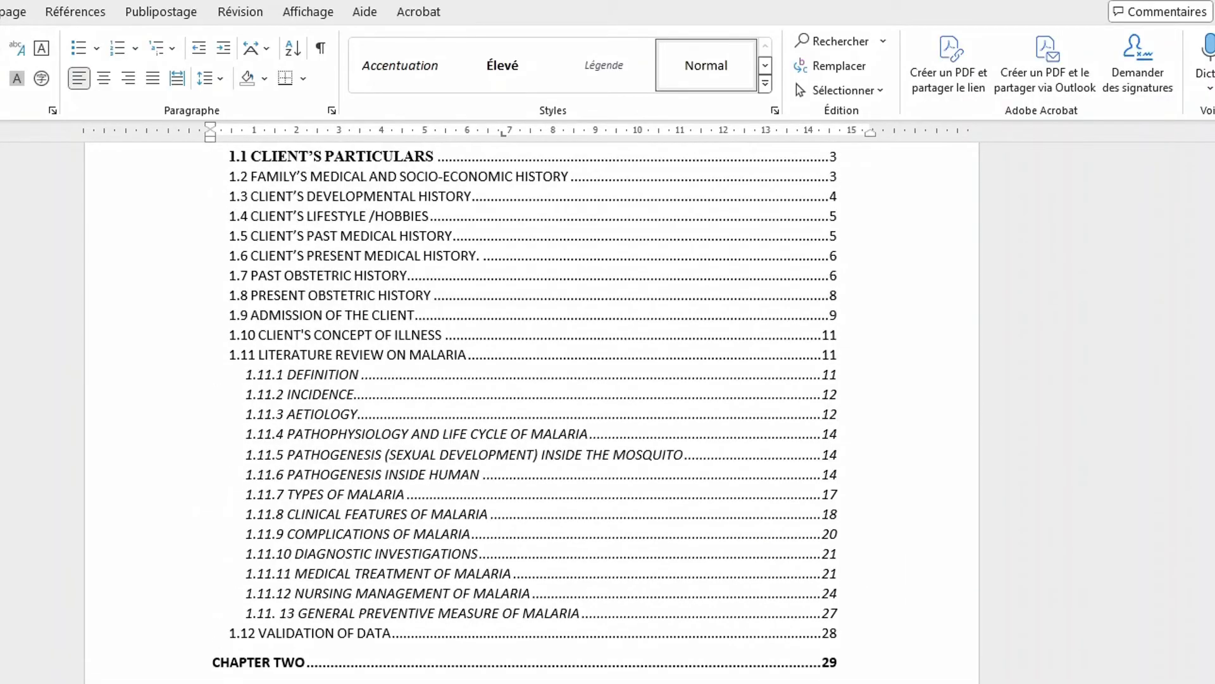
{"action": "scroll", "coordinate": [532, 412], "scroll_direction": "up", "scroll_amount": 14}
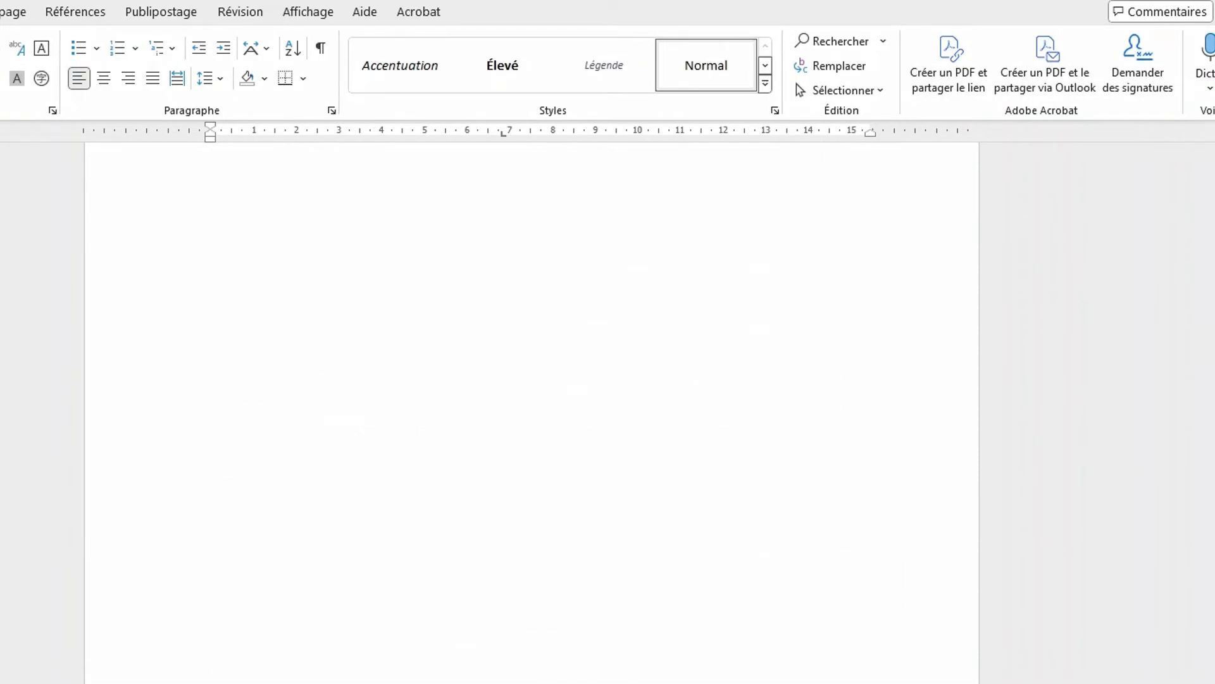
{"action": "scroll", "coordinate": [871, 451], "scroll_direction": "down", "scroll_amount": 8}
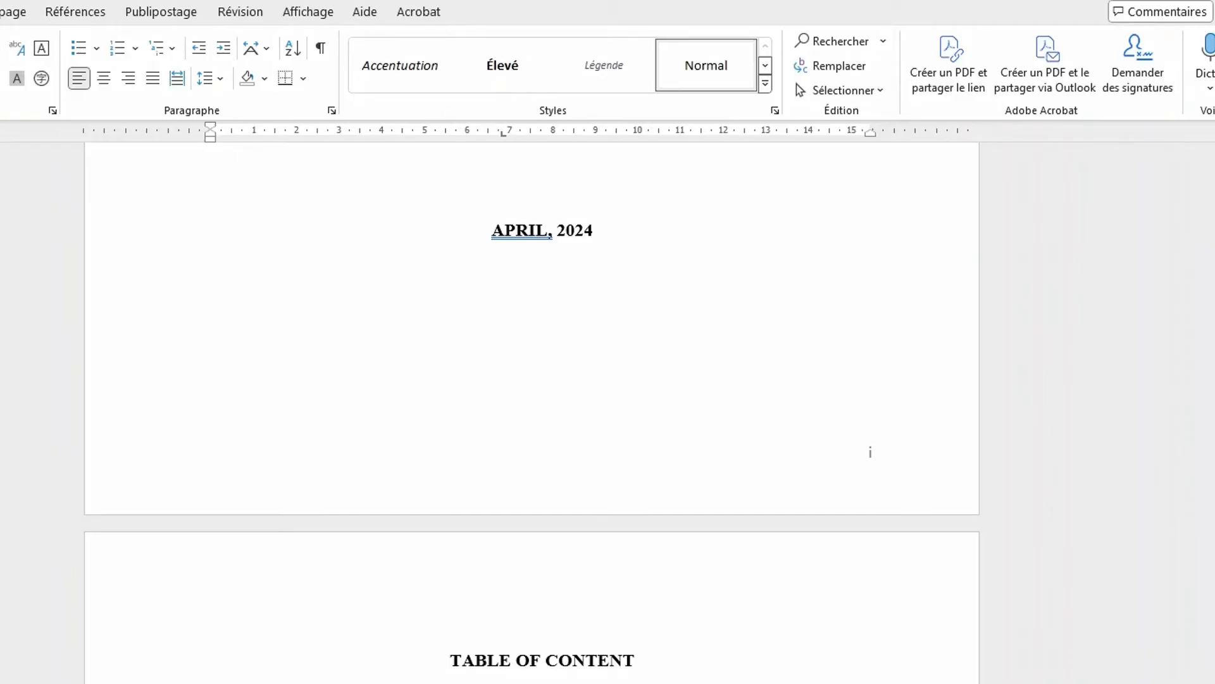
Step: Open the cover page's footer for editing and check the section labels on each front matter page up to the Introduction
{"action": "double_click", "coordinate": [871, 451]}
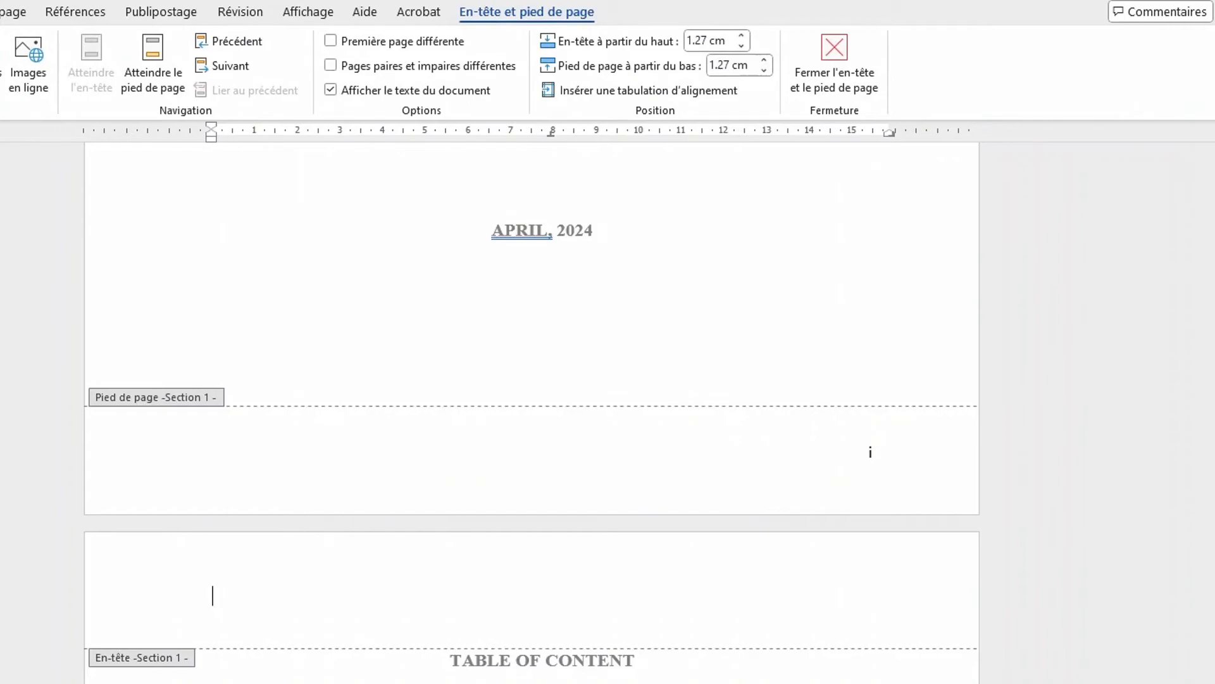
{"action": "scroll", "coordinate": [531, 412], "scroll_direction": "up", "scroll_amount": 3}
{"action": "scroll", "coordinate": [869, 481], "scroll_direction": "down", "scroll_amount": 3}
{"action": "scroll", "coordinate": [870, 452], "scroll_direction": "down", "scroll_amount": 15}
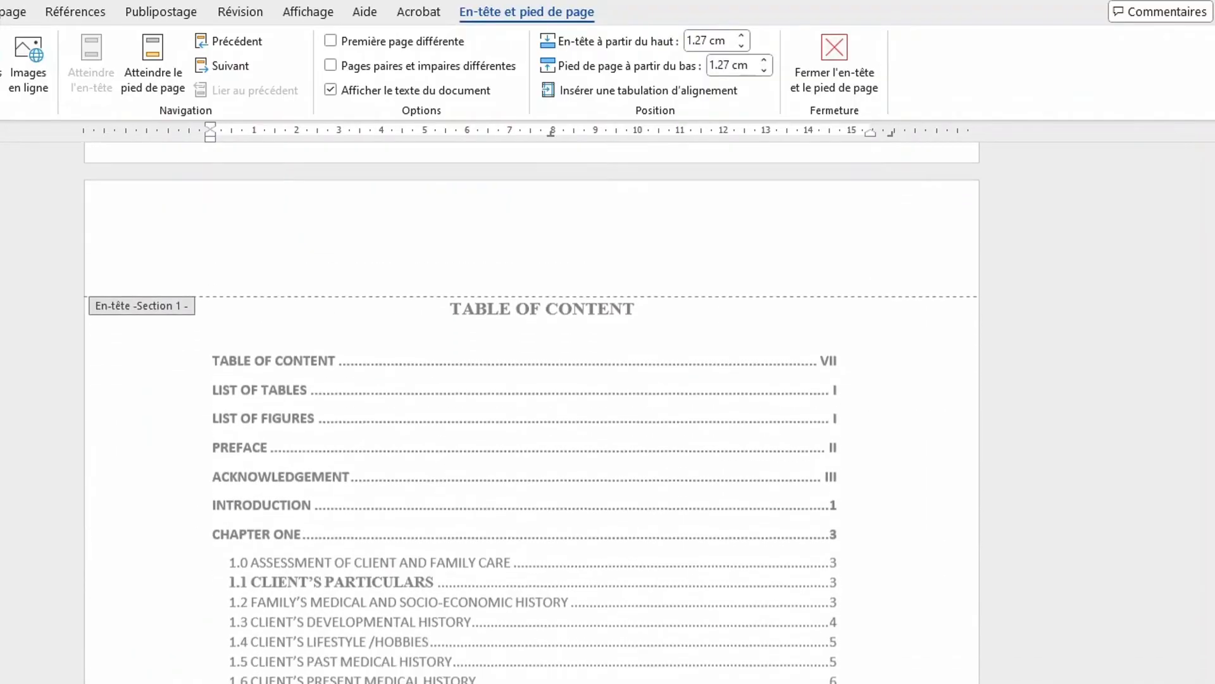
{"action": "scroll", "coordinate": [865, 504], "scroll_direction": "down", "scroll_amount": 10}
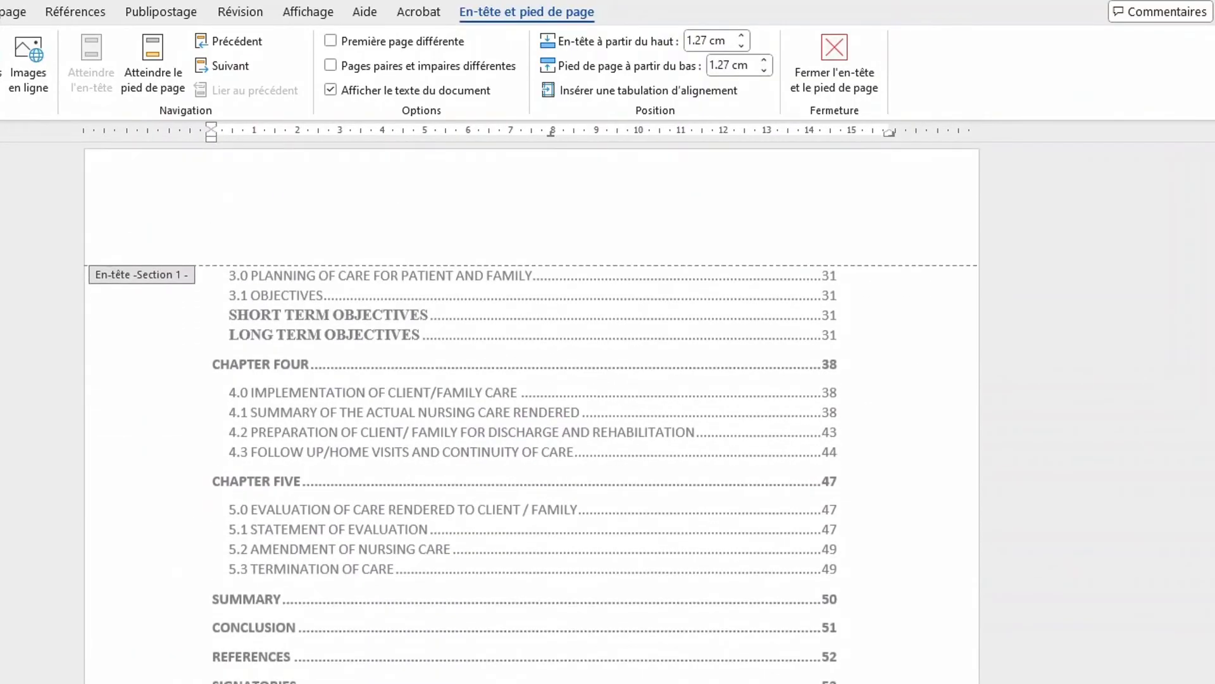
{"action": "scroll", "coordinate": [865, 475], "scroll_direction": "down", "scroll_amount": 12}
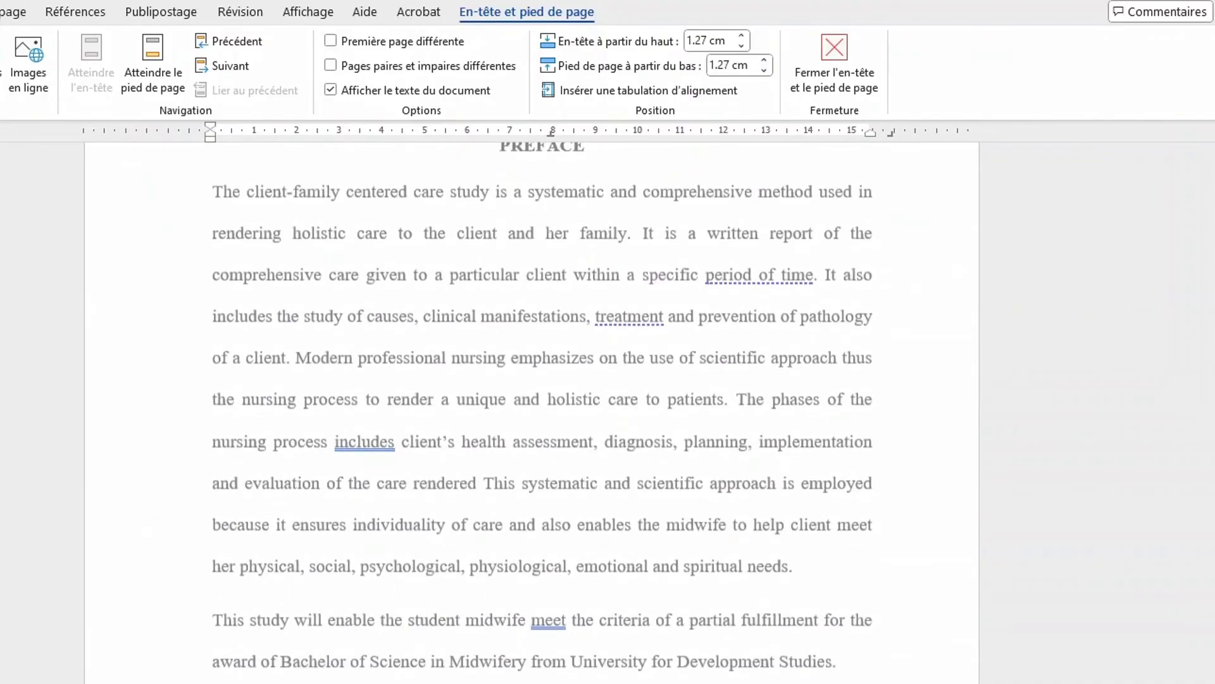
{"action": "scroll", "coordinate": [868, 483], "scroll_direction": "down", "scroll_amount": 12}
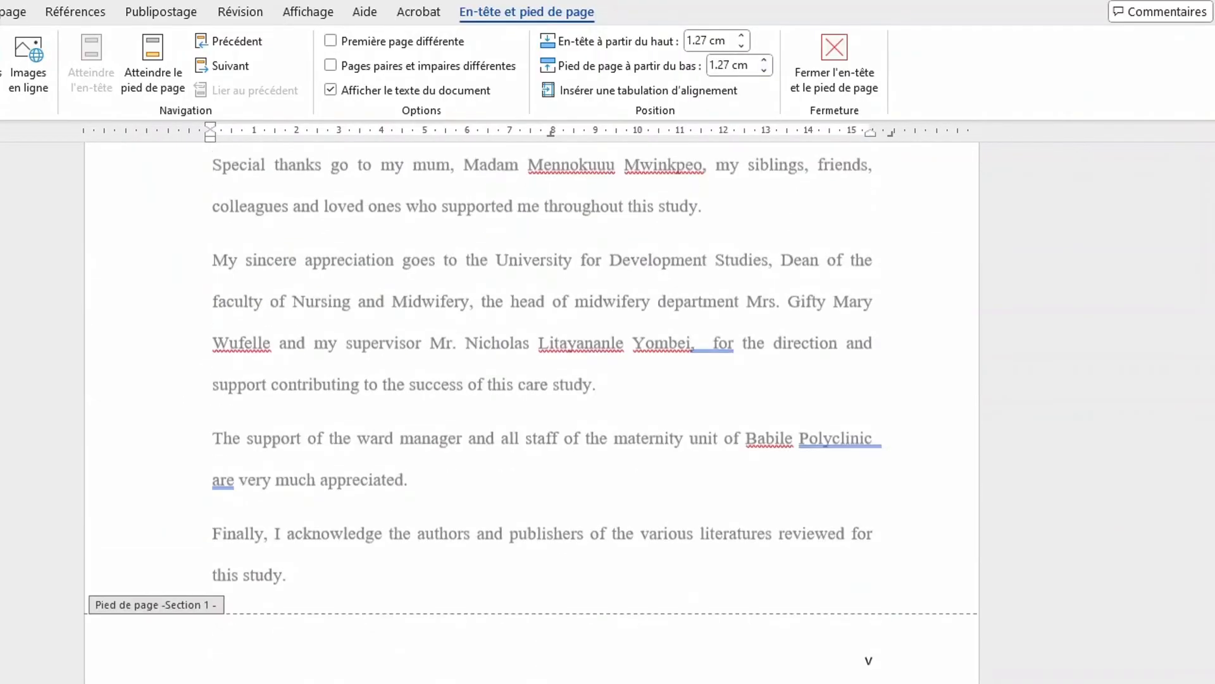
{"action": "scroll", "coordinate": [531, 411], "scroll_direction": "down", "scroll_amount": 10}
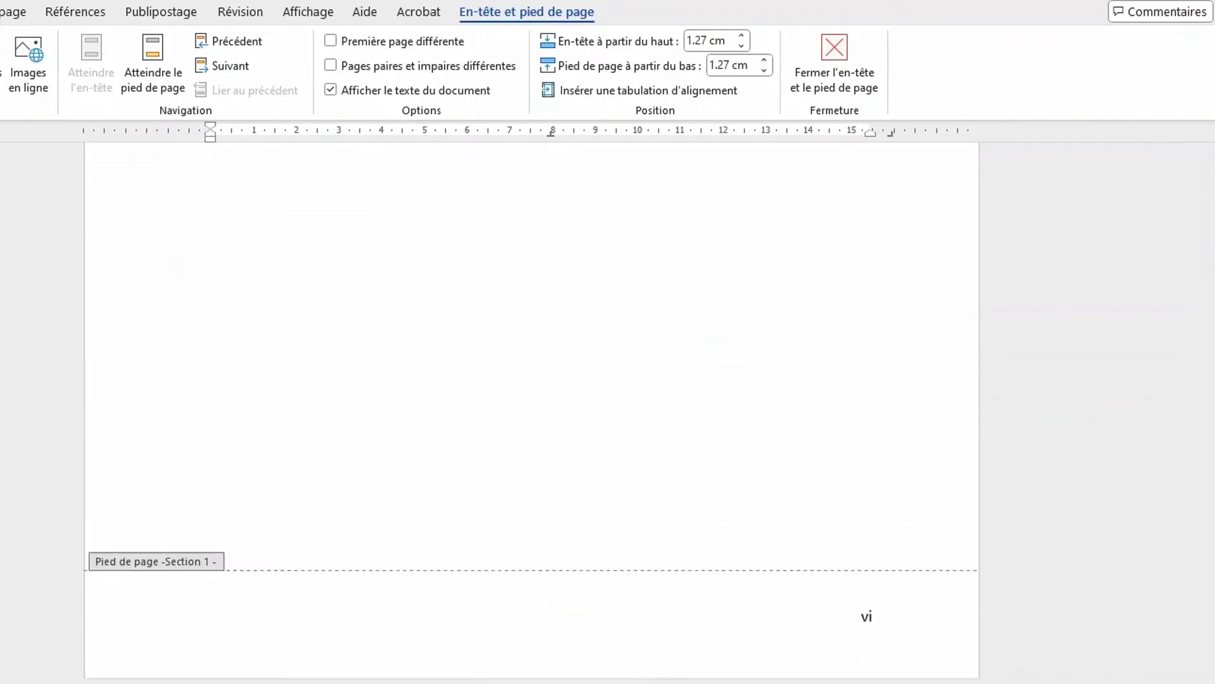
Step: Compare the section labels of the page before the Introduction and the cover page, and return to the body text
{"action": "scroll", "coordinate": [532, 412], "scroll_direction": "up", "scroll_amount": 4}
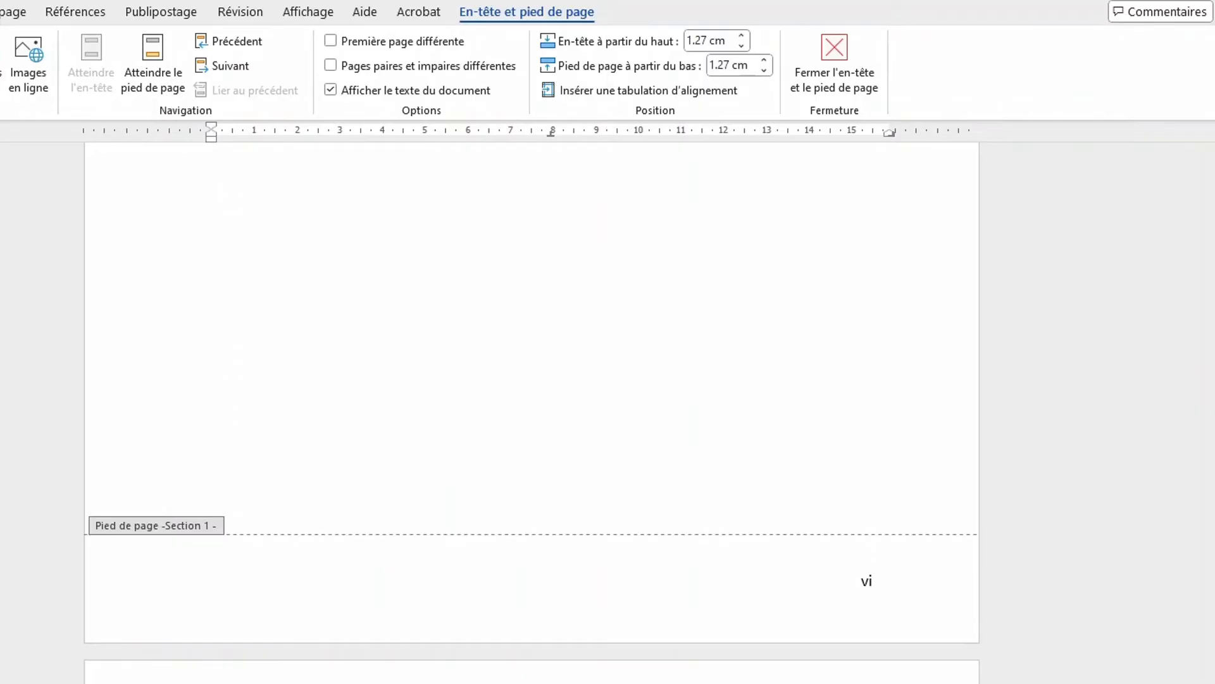
{"action": "scroll", "coordinate": [532, 411], "scroll_direction": "up", "scroll_amount": 2}
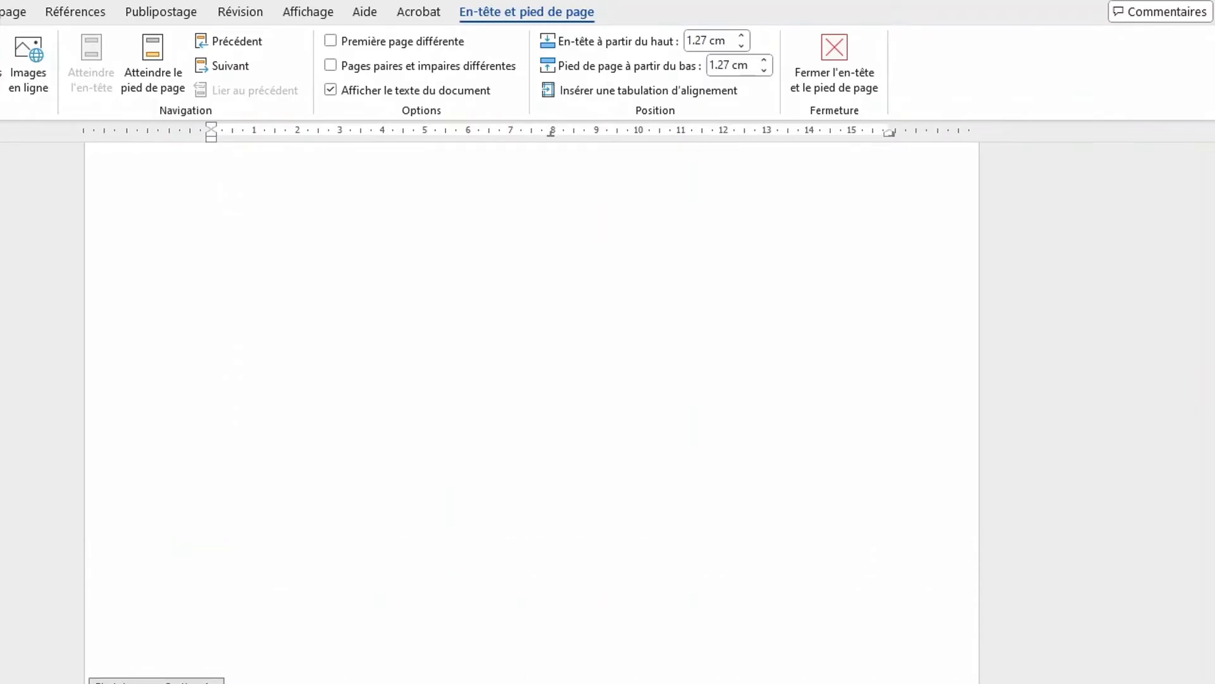
{"action": "scroll", "coordinate": [532, 411], "scroll_direction": "down", "scroll_amount": 3}
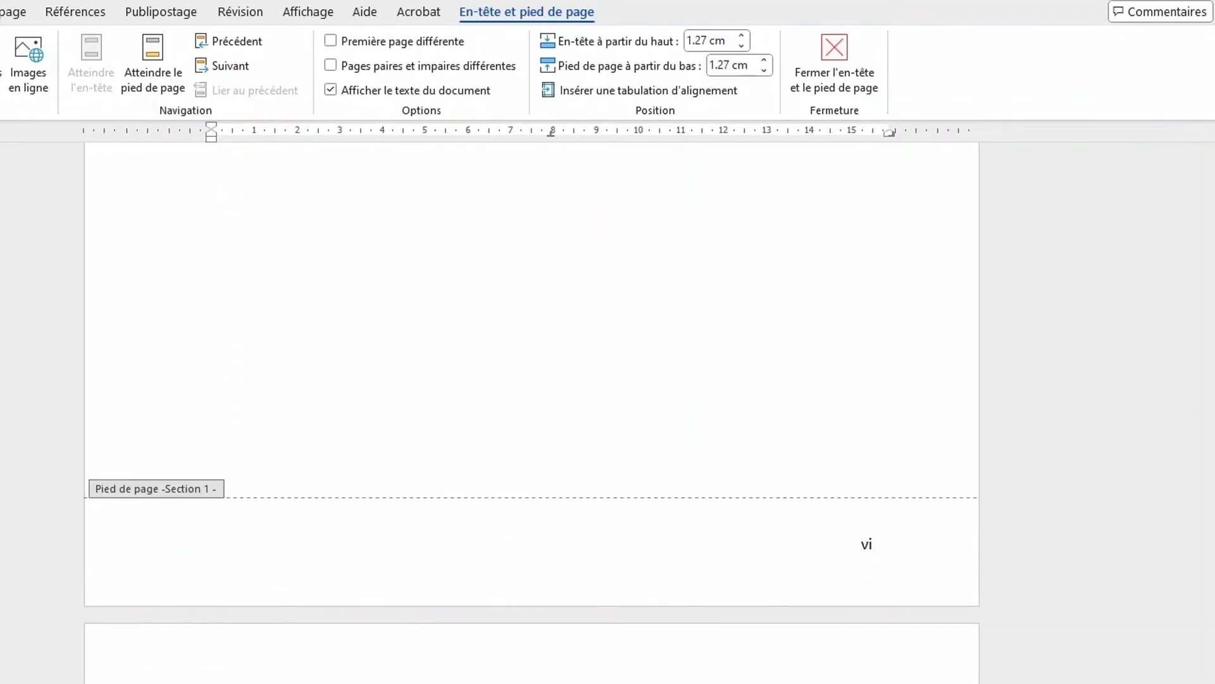
{"action": "scroll", "coordinate": [532, 412], "scroll_direction": "up", "scroll_amount": 20}
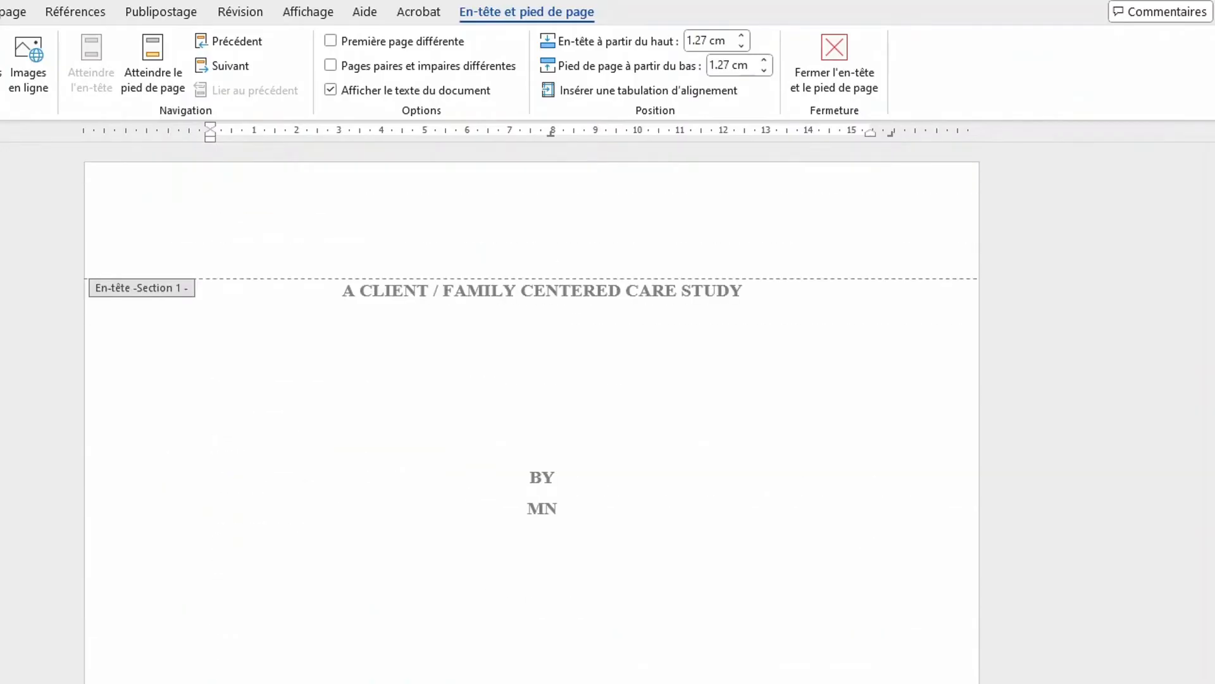
{"action": "scroll", "coordinate": [870, 613], "scroll_direction": "down", "scroll_amount": 10}
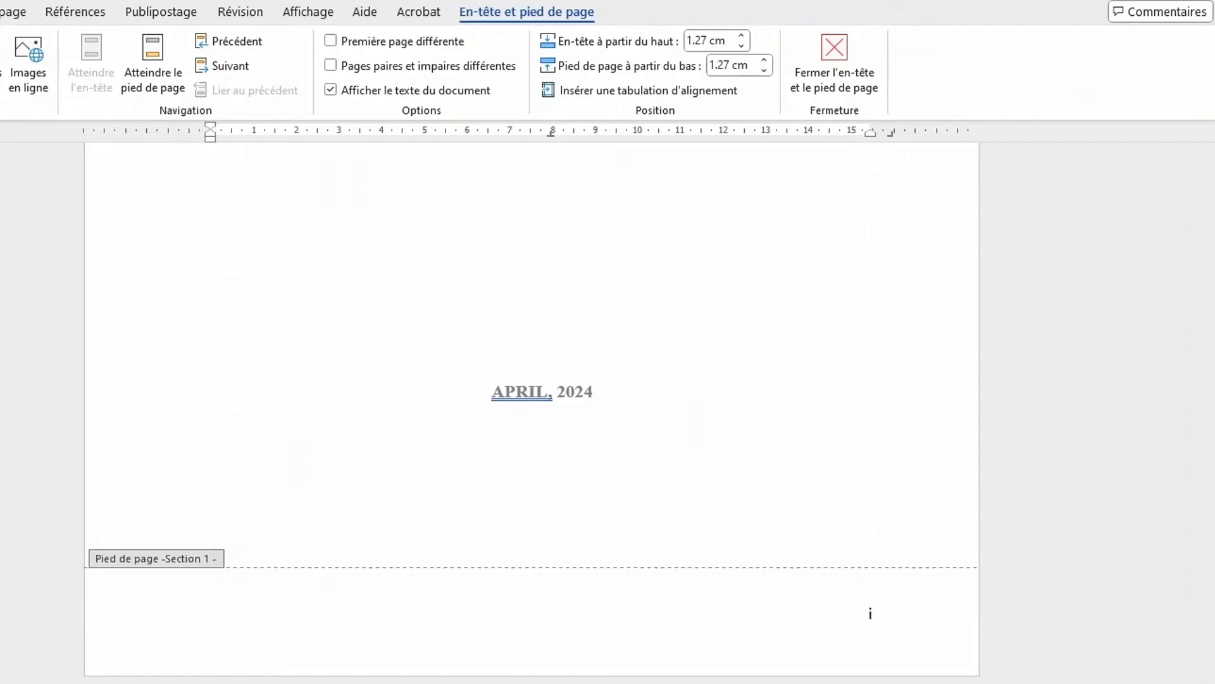
{"action": "scroll", "coordinate": [557, 423], "scroll_direction": "up", "scroll_amount": 7}
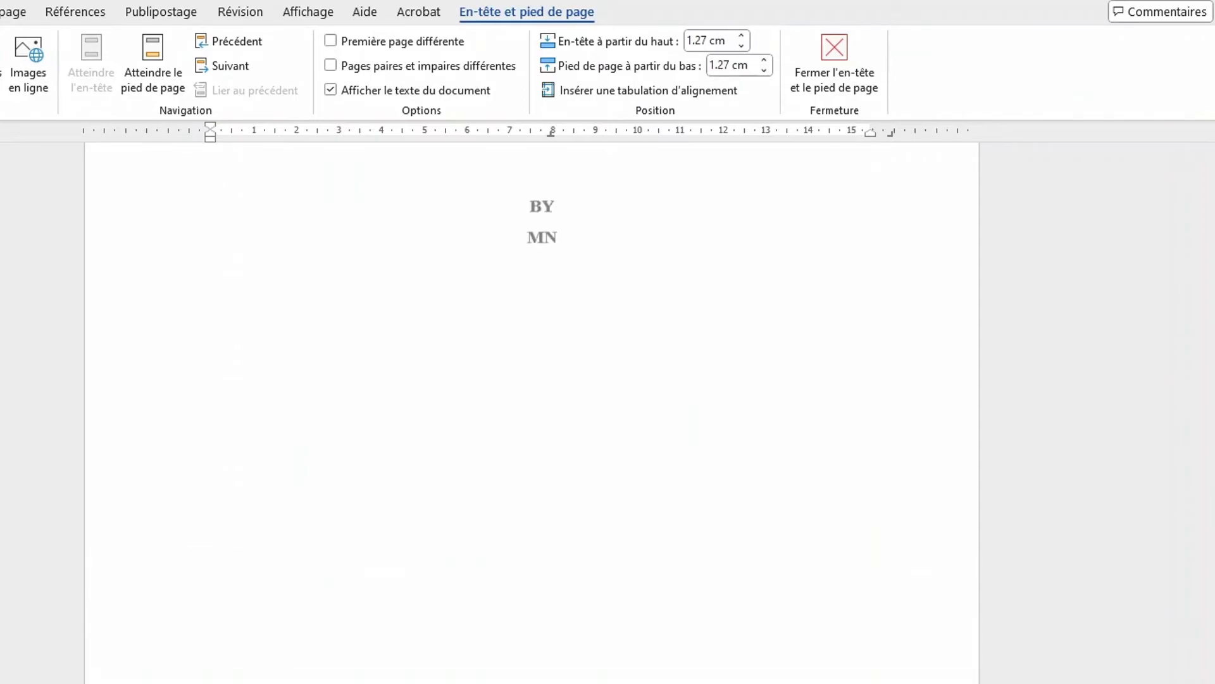
{"action": "double_click", "coordinate": [556, 423]}
{"action": "scroll", "coordinate": [556, 424], "scroll_direction": "down", "scroll_amount": 5}
{"action": "scroll", "coordinate": [869, 603], "scroll_direction": "down", "scroll_amount": 6}
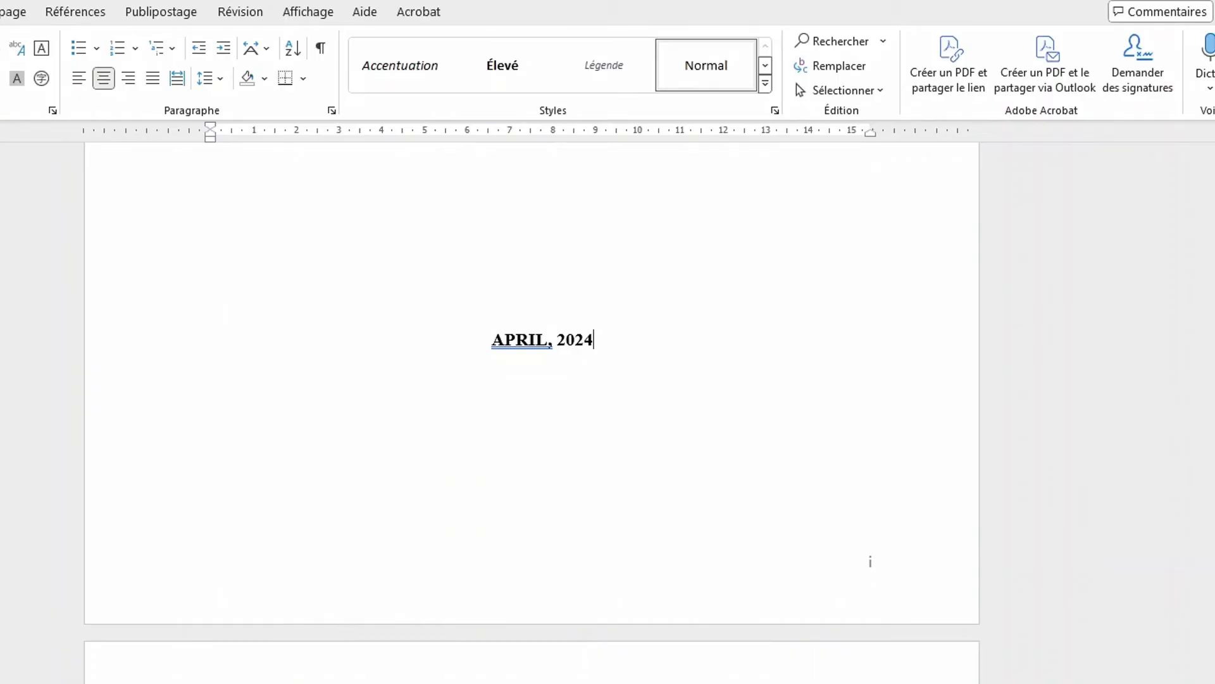
Step: Delete the page number from the cover page's footer and inspect the footers of the following table of content pages
{"action": "double_click", "coordinate": [871, 562]}
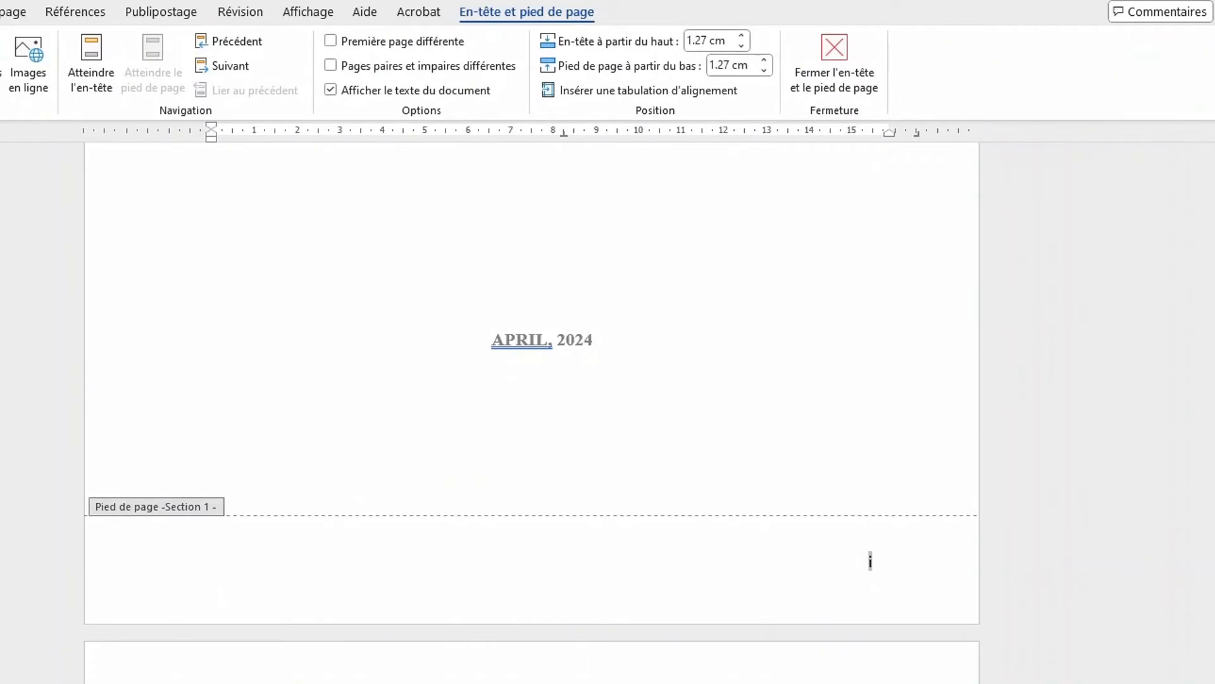
{"action": "double_click", "coordinate": [870, 562]}
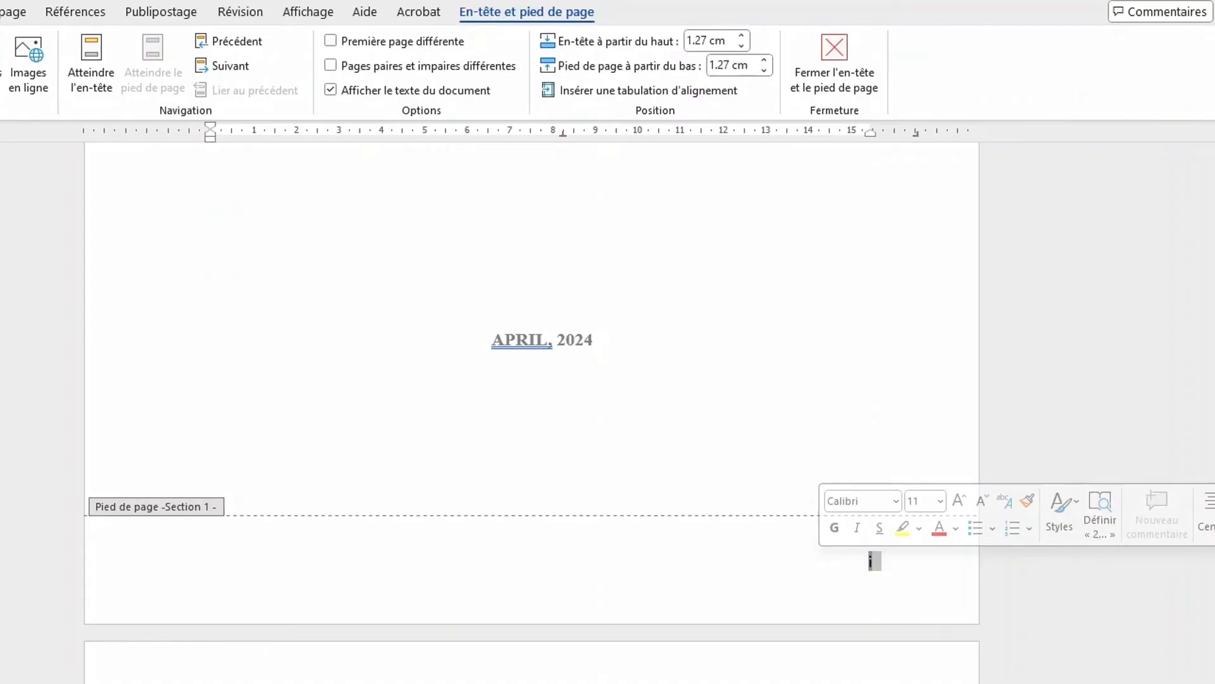
{"action": "key", "text": "BackSpace"}
{"action": "scroll", "coordinate": [532, 405], "scroll_direction": "down", "scroll_amount": 8}
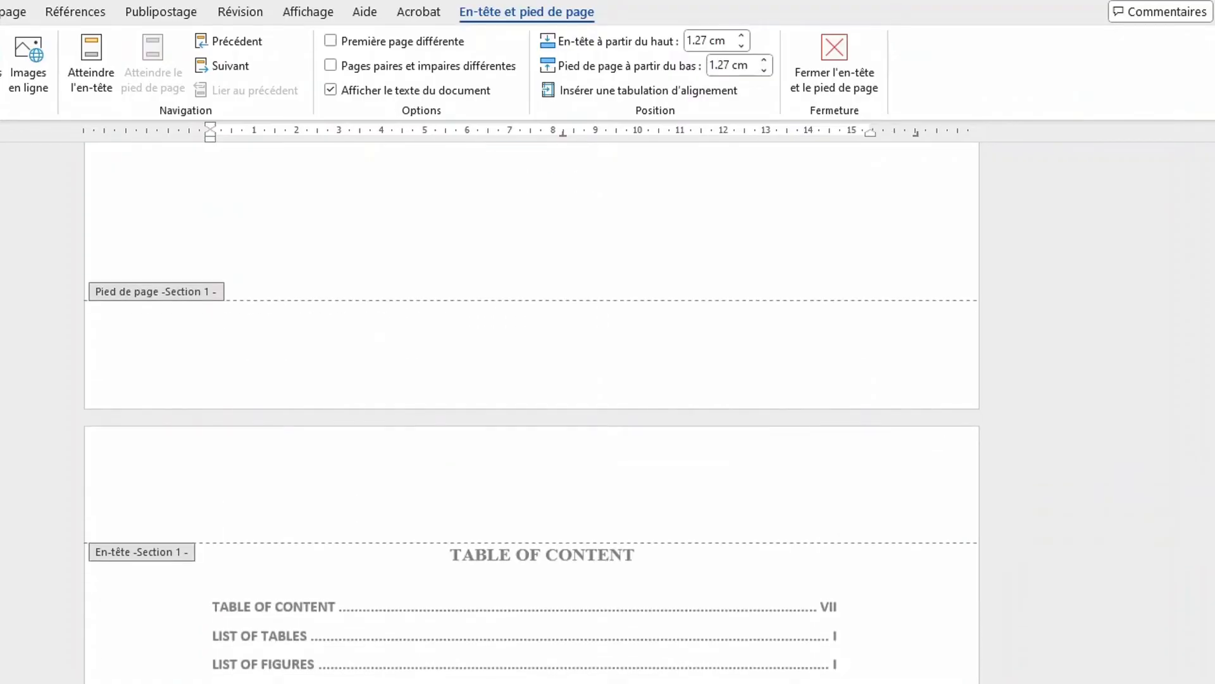
{"action": "scroll", "coordinate": [532, 411], "scroll_direction": "down", "scroll_amount": 15}
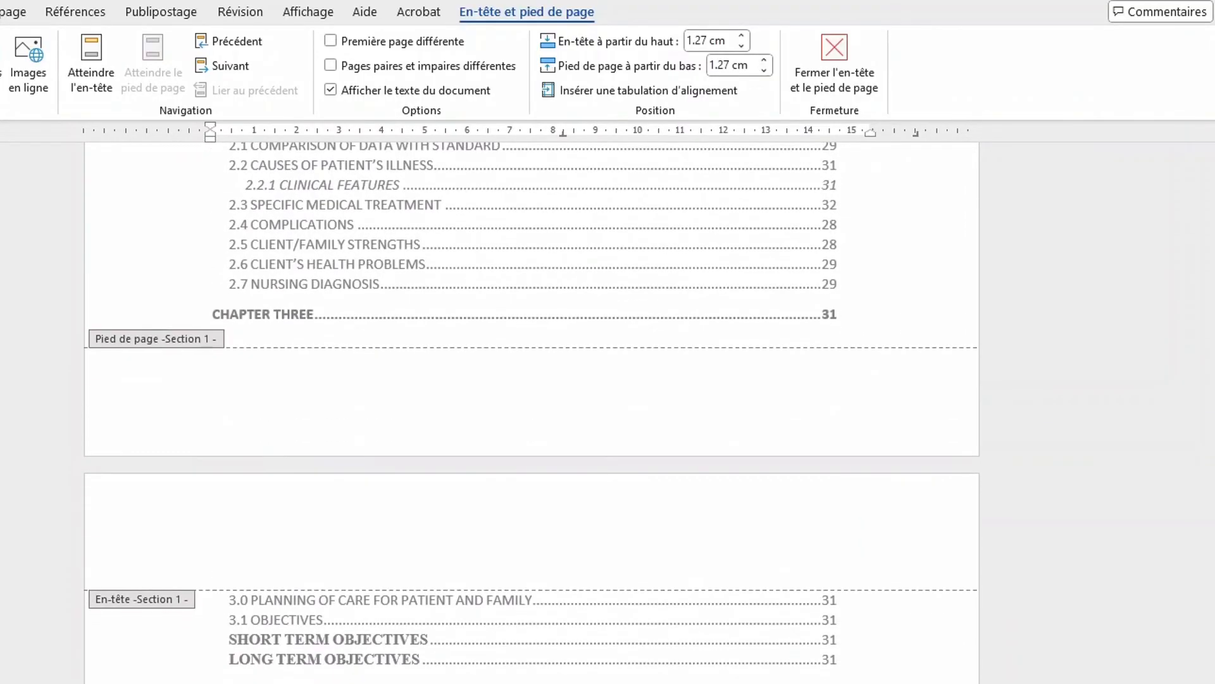
Step: Check the footers from the table of content through the Introduction to Chapter One for page numbers
{"action": "scroll", "coordinate": [532, 411], "scroll_direction": "down", "scroll_amount": 15}
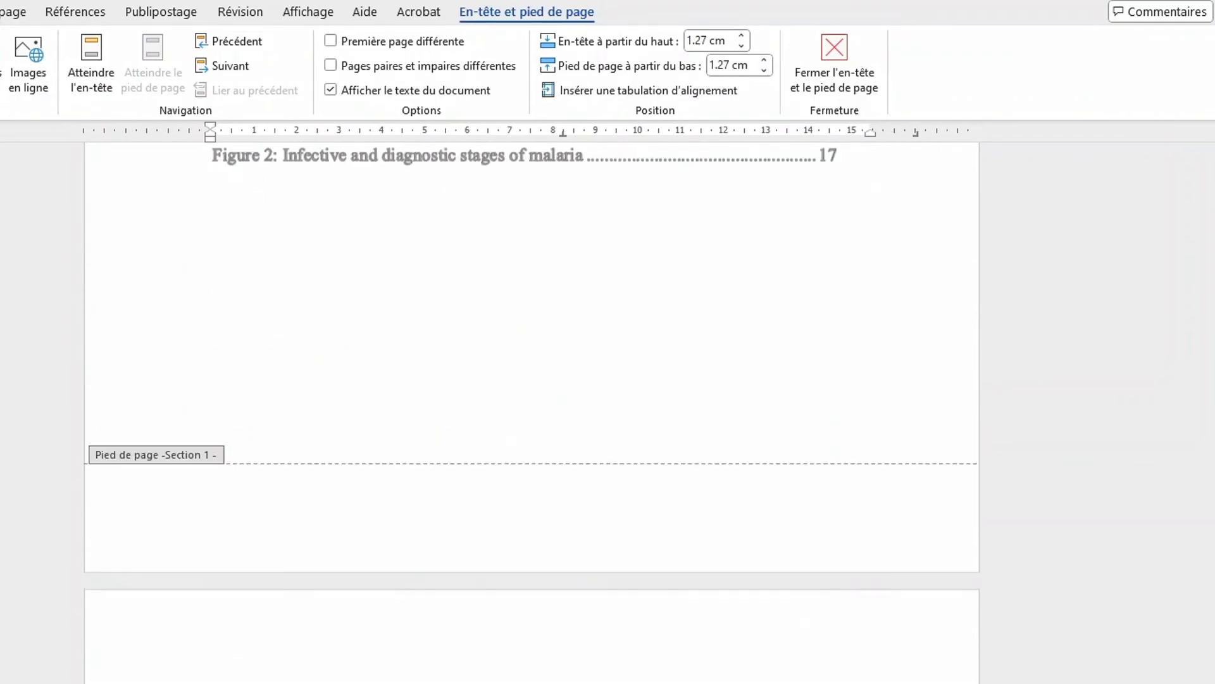
{"action": "scroll", "coordinate": [531, 411], "scroll_direction": "down", "scroll_amount": 15}
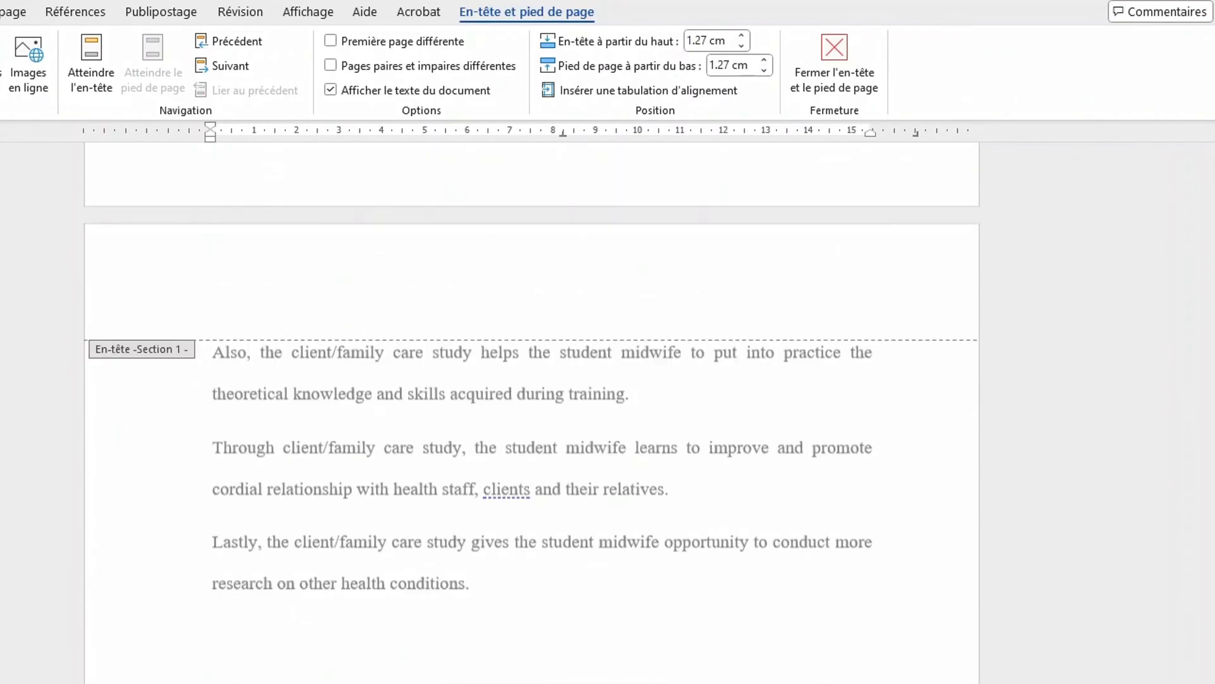
{"action": "scroll", "coordinate": [531, 411], "scroll_direction": "down", "scroll_amount": 15}
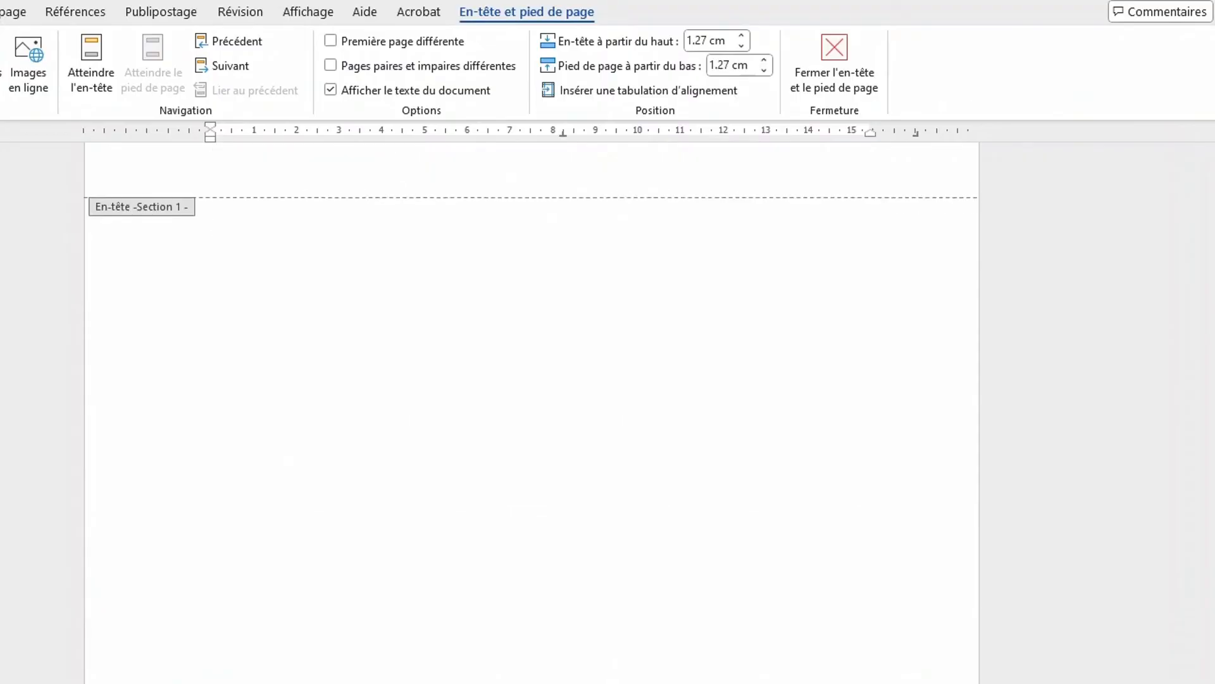
{"action": "scroll", "coordinate": [532, 411], "scroll_direction": "down", "scroll_amount": 15}
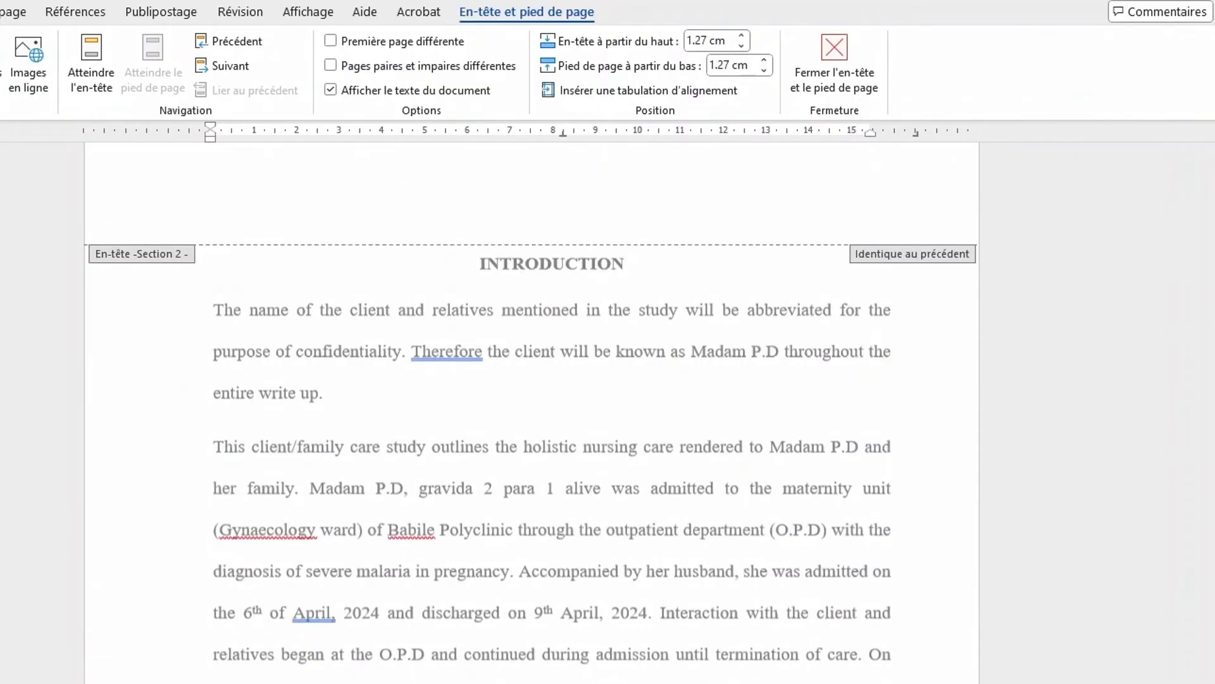
{"action": "scroll", "coordinate": [531, 380], "scroll_direction": "down", "scroll_amount": 1}
{"action": "scroll", "coordinate": [532, 412], "scroll_direction": "down", "scroll_amount": 15}
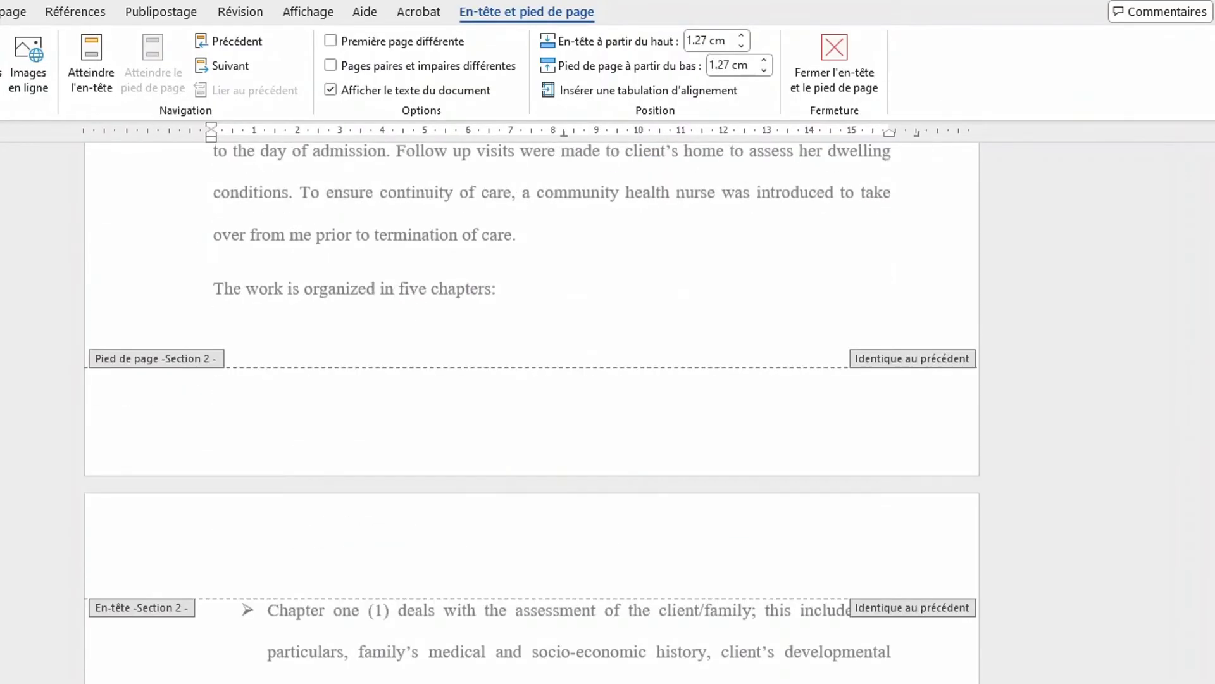
{"action": "scroll", "coordinate": [532, 412], "scroll_direction": "down", "scroll_amount": 12}
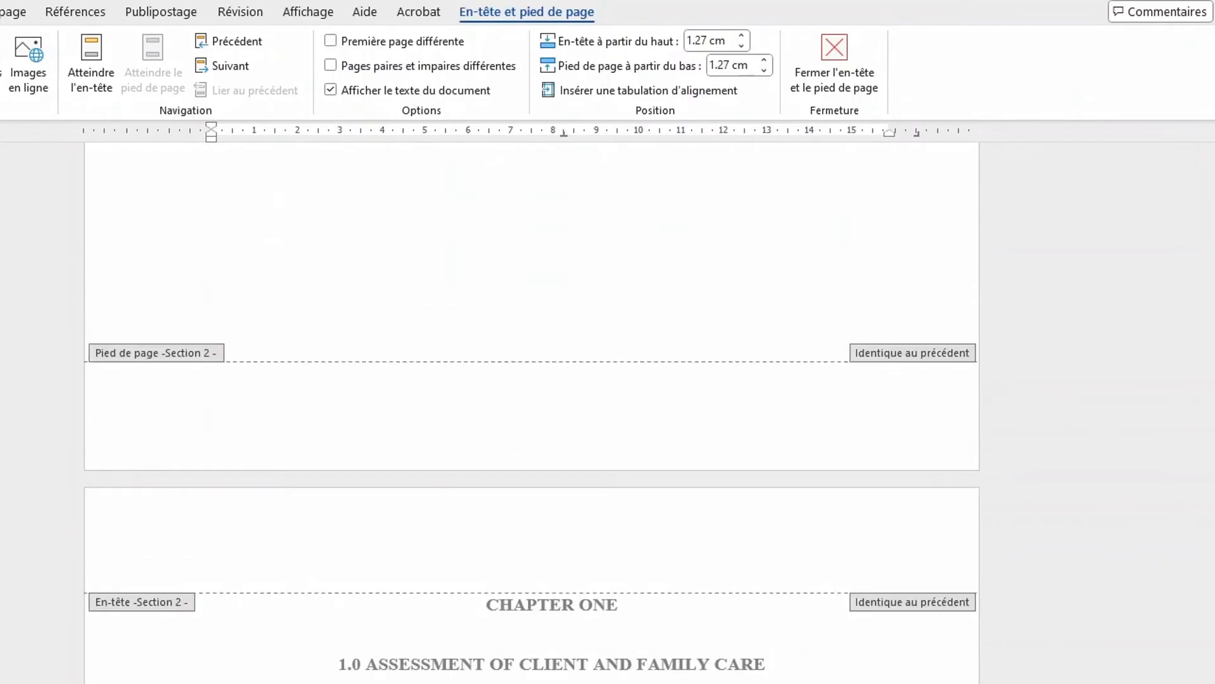
{"action": "scroll", "coordinate": [532, 412], "scroll_direction": "down", "scroll_amount": 5}
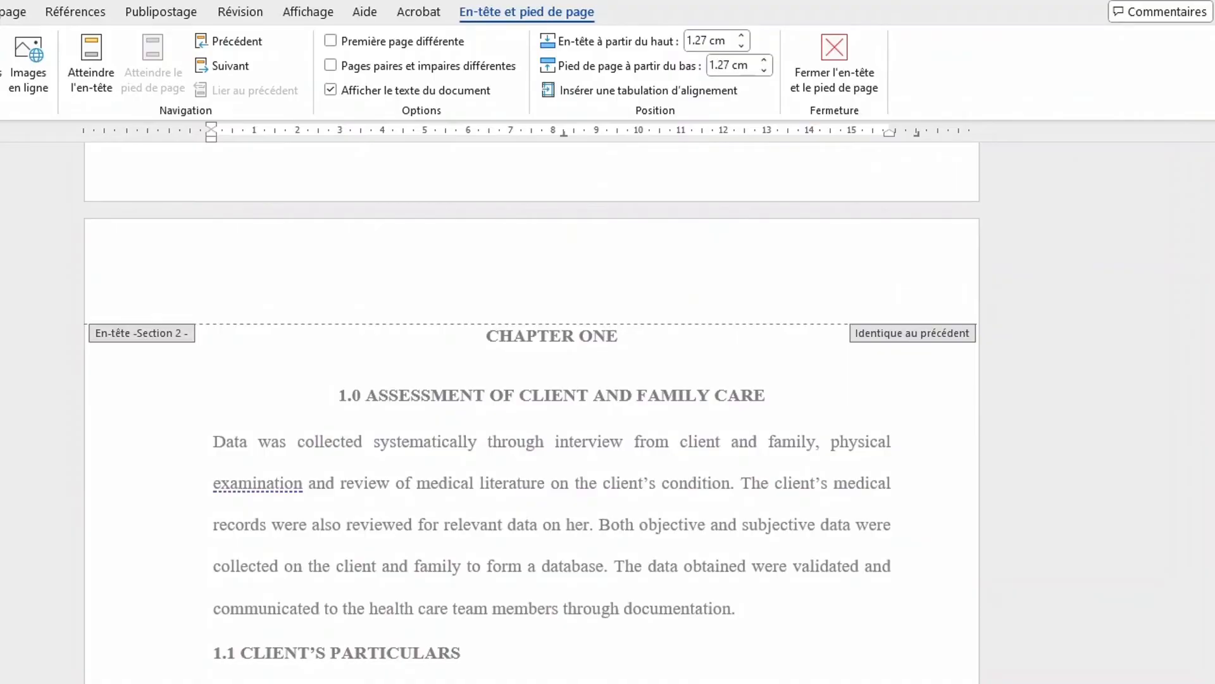
Step: Return to the cover page's body text and undo the deletion of its page number
{"action": "scroll", "coordinate": [531, 411], "scroll_direction": "up", "scroll_amount": 20}
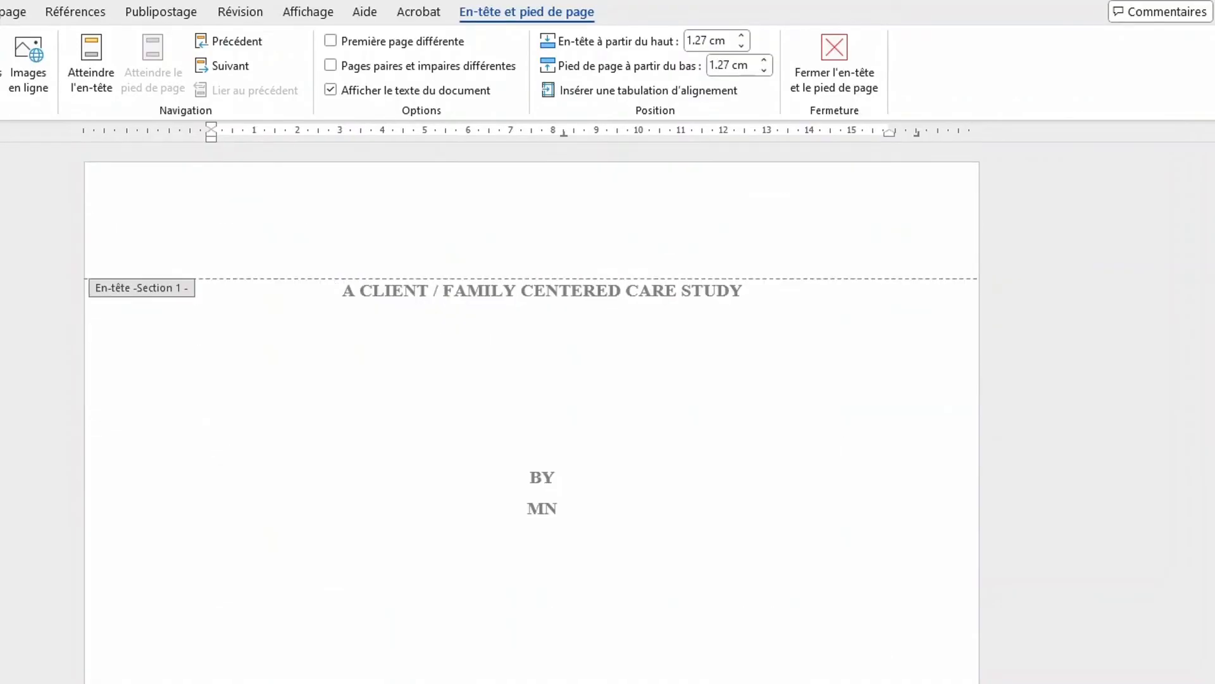
{"action": "double_click", "coordinate": [543, 414]}
{"action": "scroll", "coordinate": [532, 412], "scroll_direction": "down", "scroll_amount": 14}
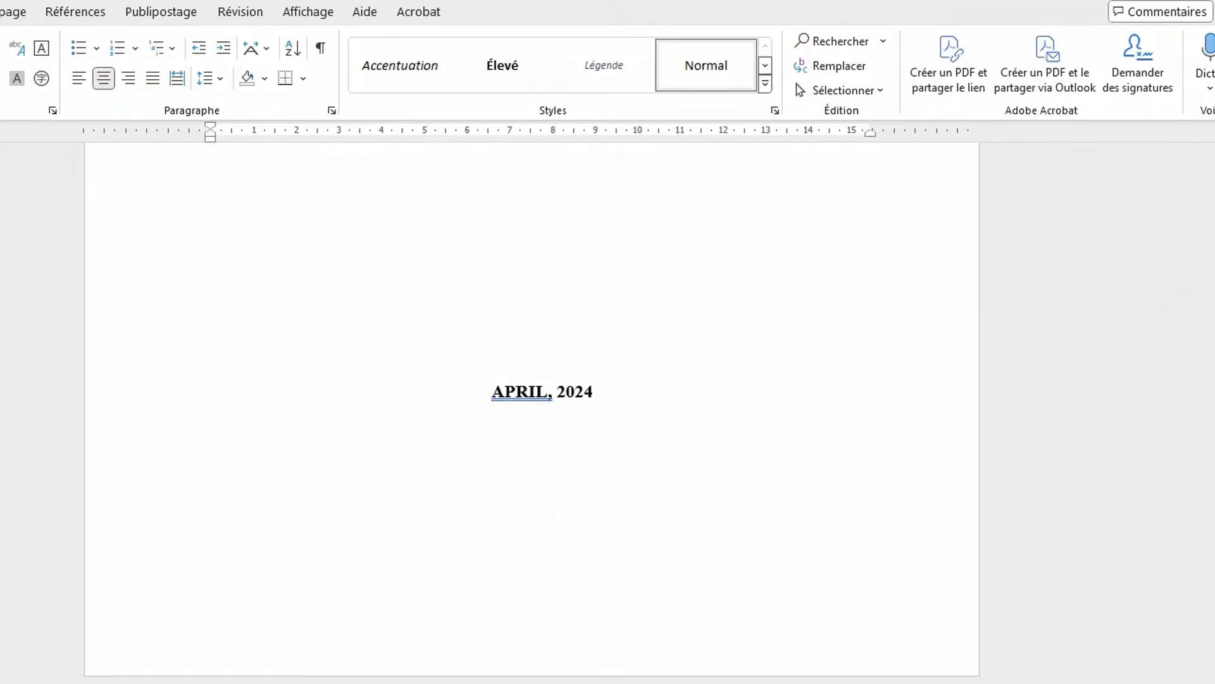
{"action": "scroll", "coordinate": [870, 657], "scroll_direction": "up", "scroll_amount": 10}
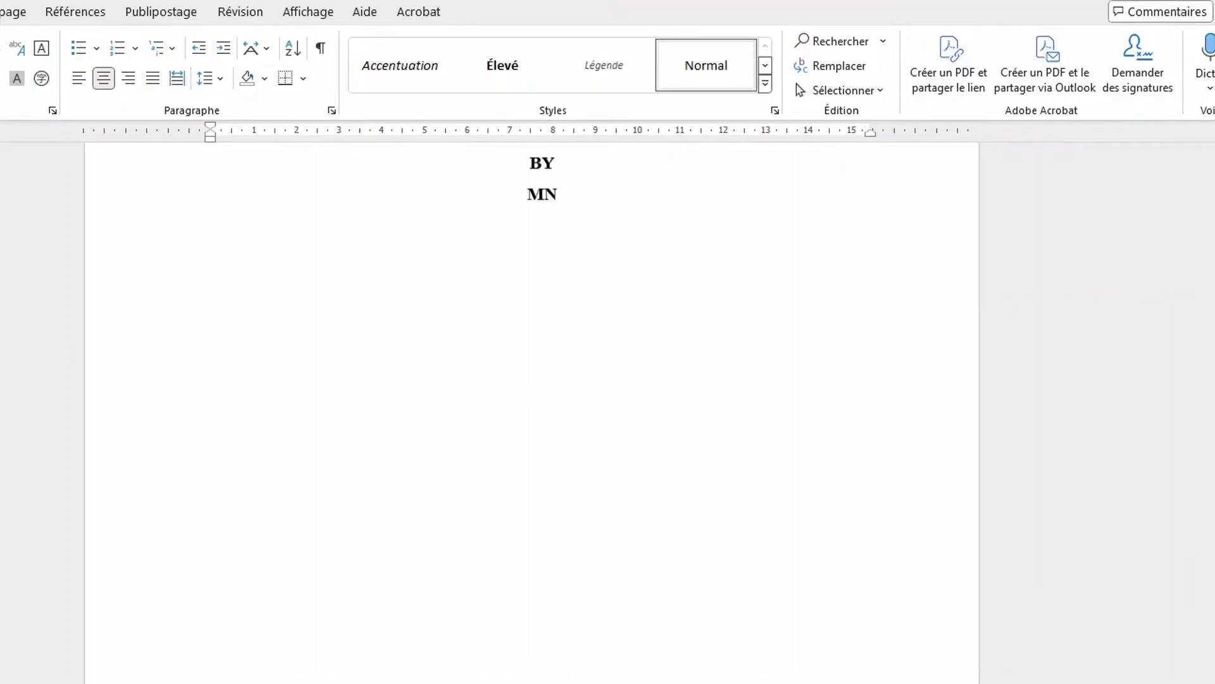
{"action": "scroll", "coordinate": [871, 657], "scroll_direction": "down", "scroll_amount": 9}
{"action": "scroll", "coordinate": [870, 656], "scroll_direction": "up", "scroll_amount": 8}
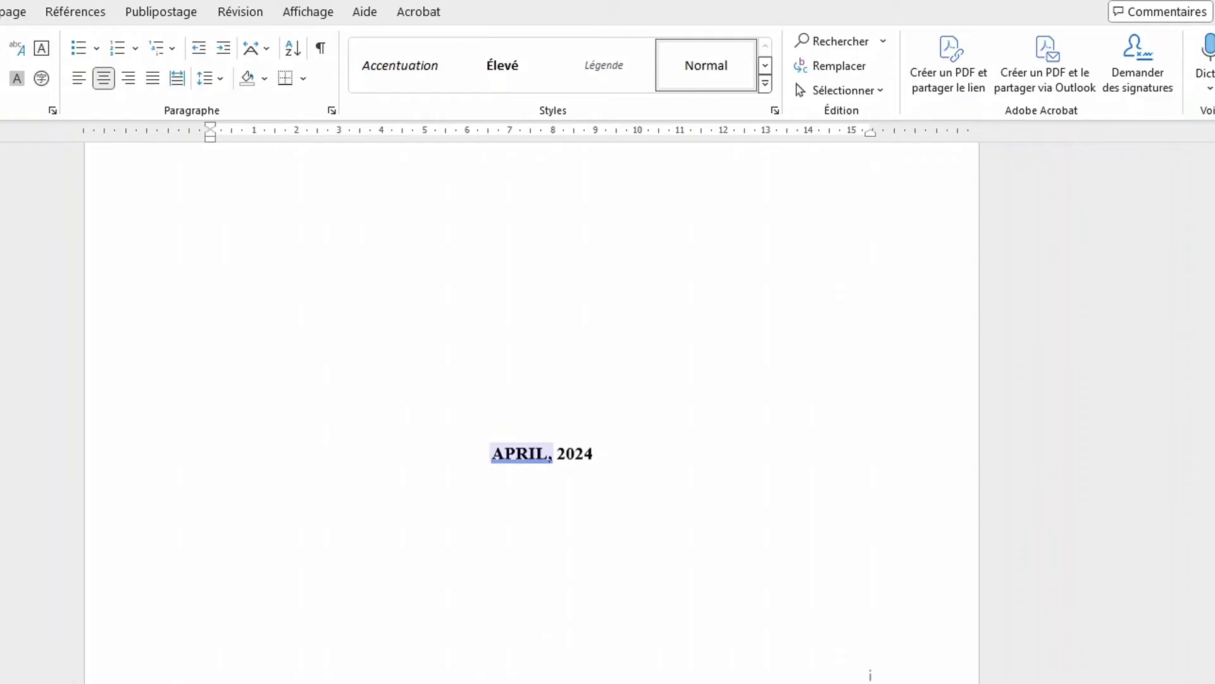
{"action": "scroll", "coordinate": [532, 411], "scroll_direction": "up", "scroll_amount": 3}
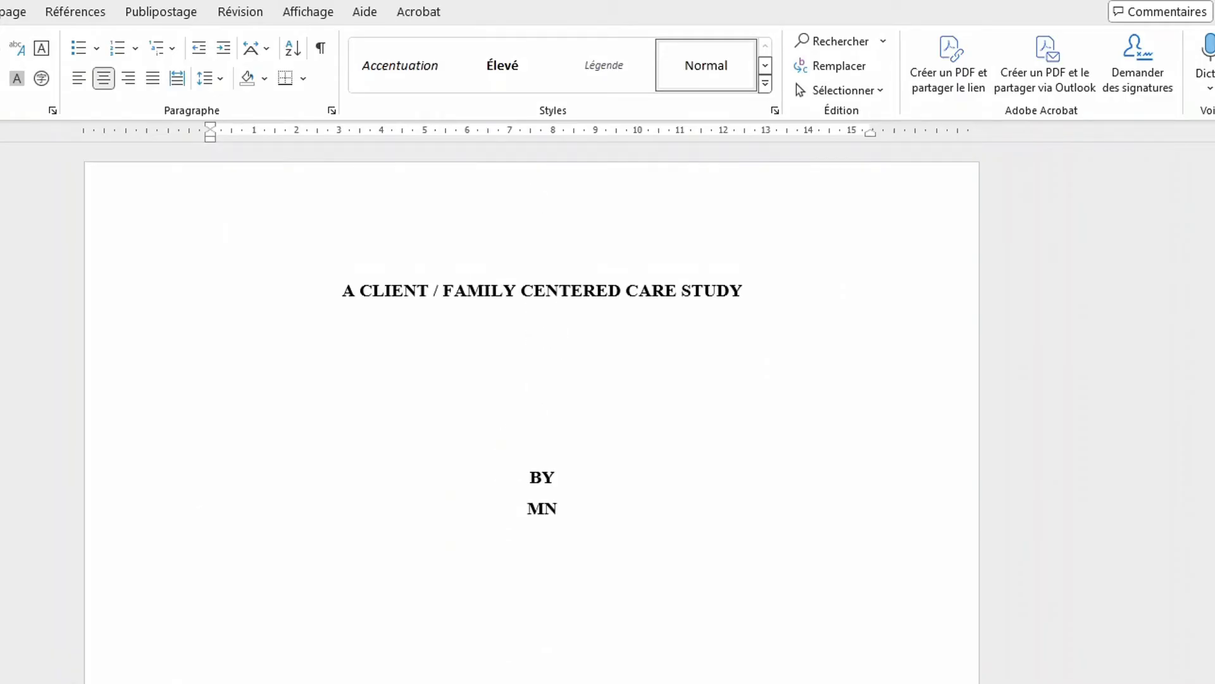
Step: Insert a next-page section break after the date "APRIL, 2024" on the cover page
{"action": "scroll", "coordinate": [532, 411], "scroll_direction": "down", "scroll_amount": 8}
{"action": "scroll", "coordinate": [199, 580], "scroll_direction": "down", "scroll_amount": 2}
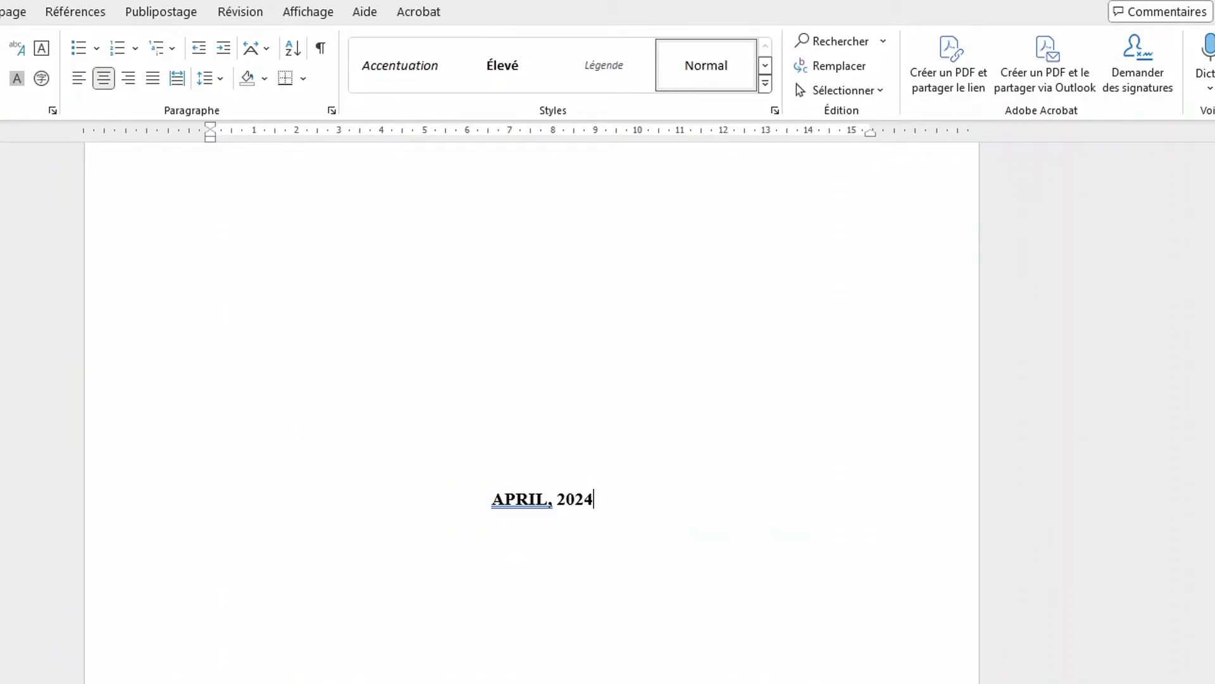
{"action": "scroll", "coordinate": [532, 412], "scroll_direction": "up", "scroll_amount": 6}
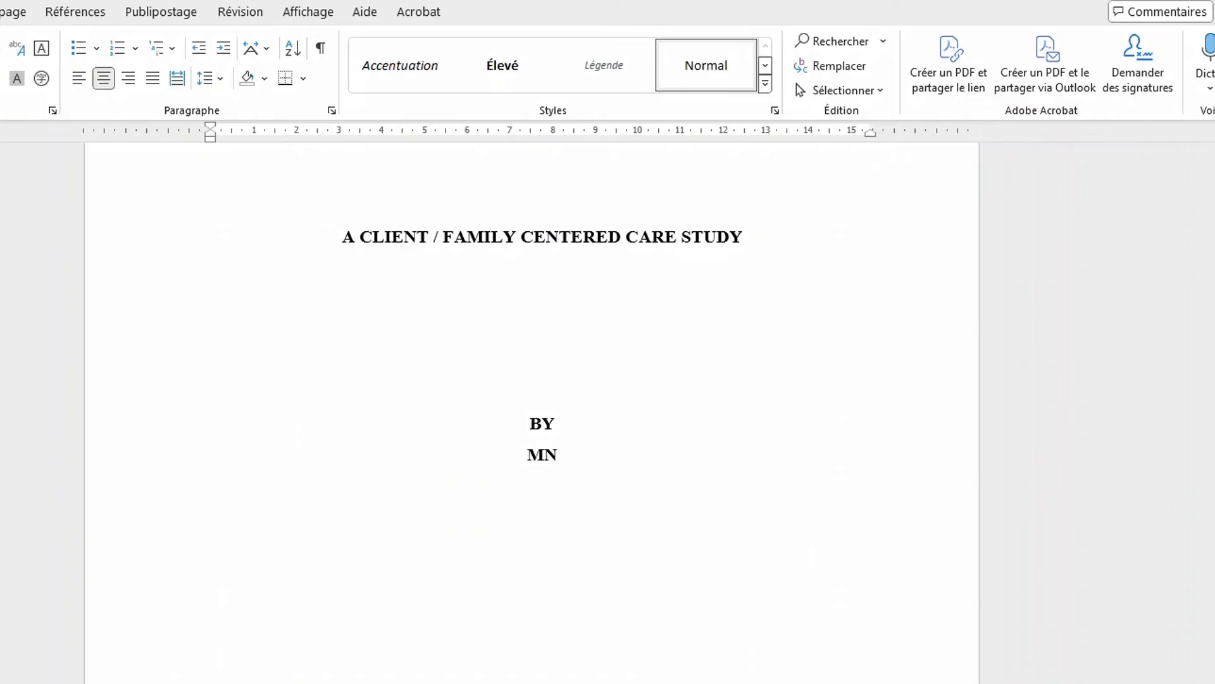
{"action": "scroll", "coordinate": [871, 559], "scroll_direction": "down", "scroll_amount": 10}
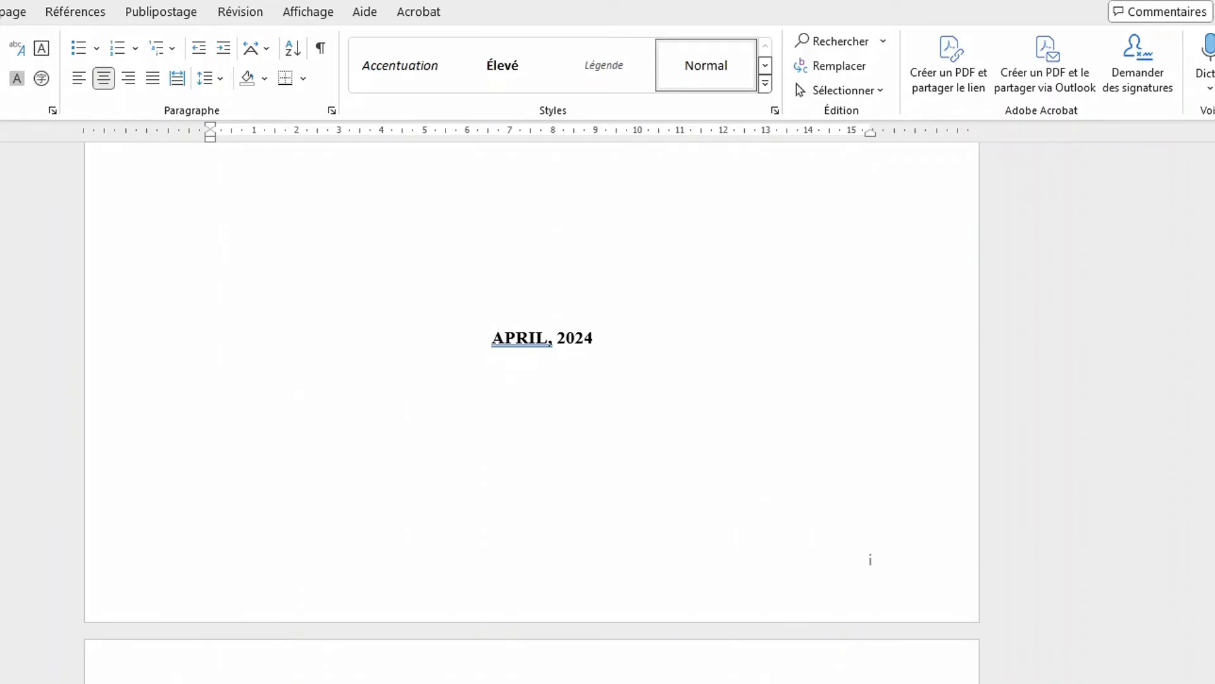
{"action": "left_click", "coordinate": [10, 12]}
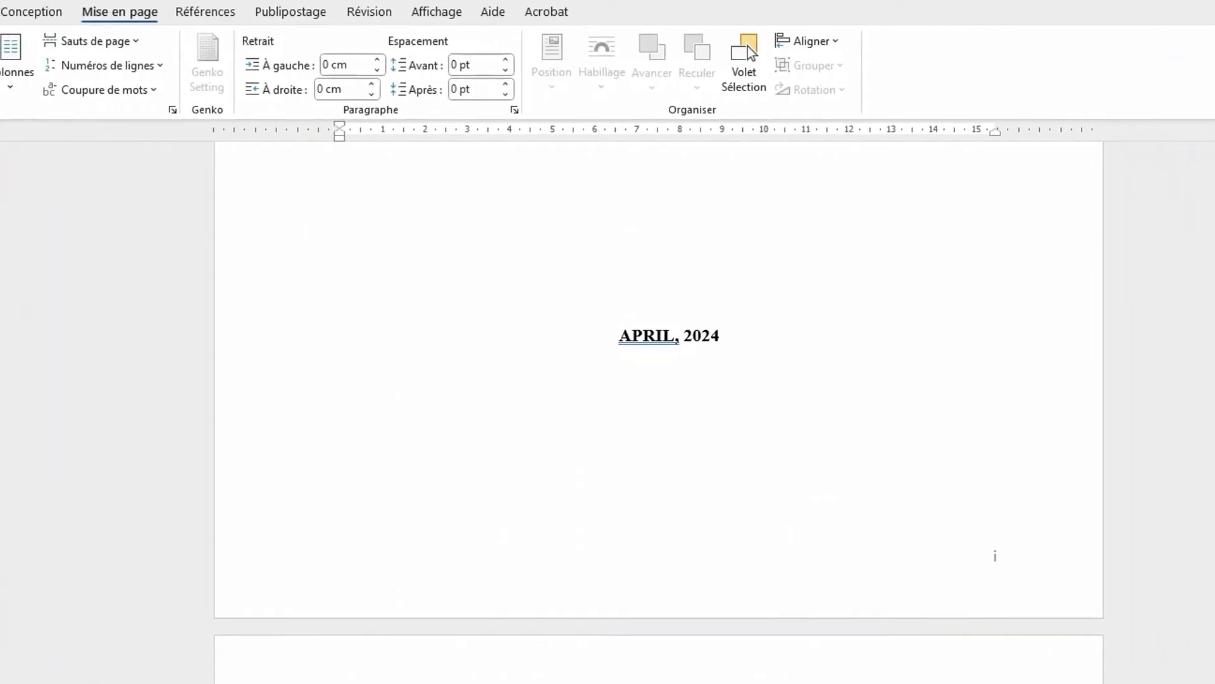
{"action": "left_click", "coordinate": [100, 41]}
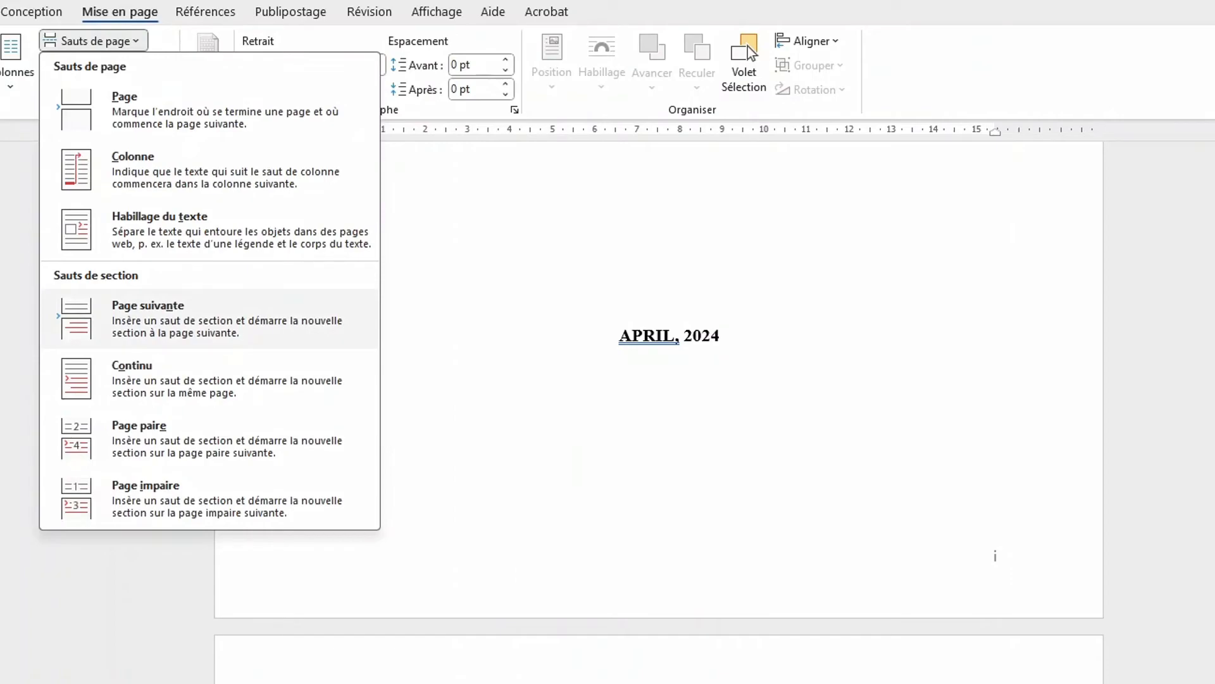
{"action": "left_click", "coordinate": [210, 319]}
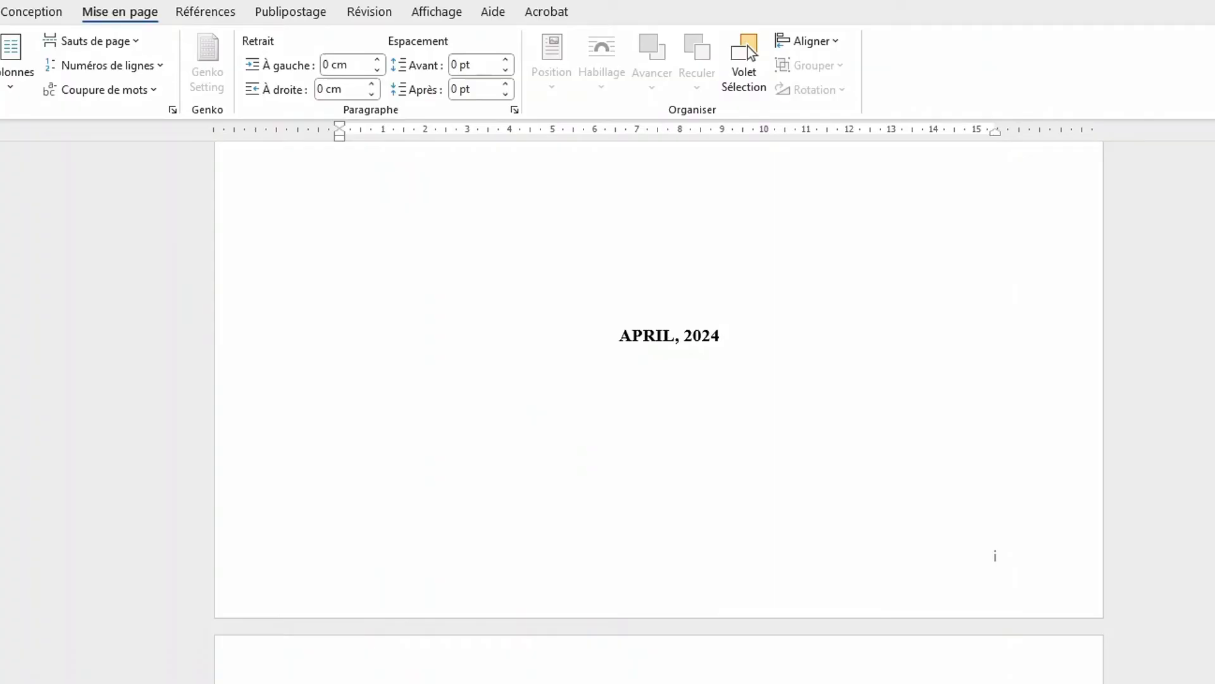
Step: Open the cover page's footer for editing and compare its section label with that of the first table of content page
{"action": "double_click", "coordinate": [991, 555]}
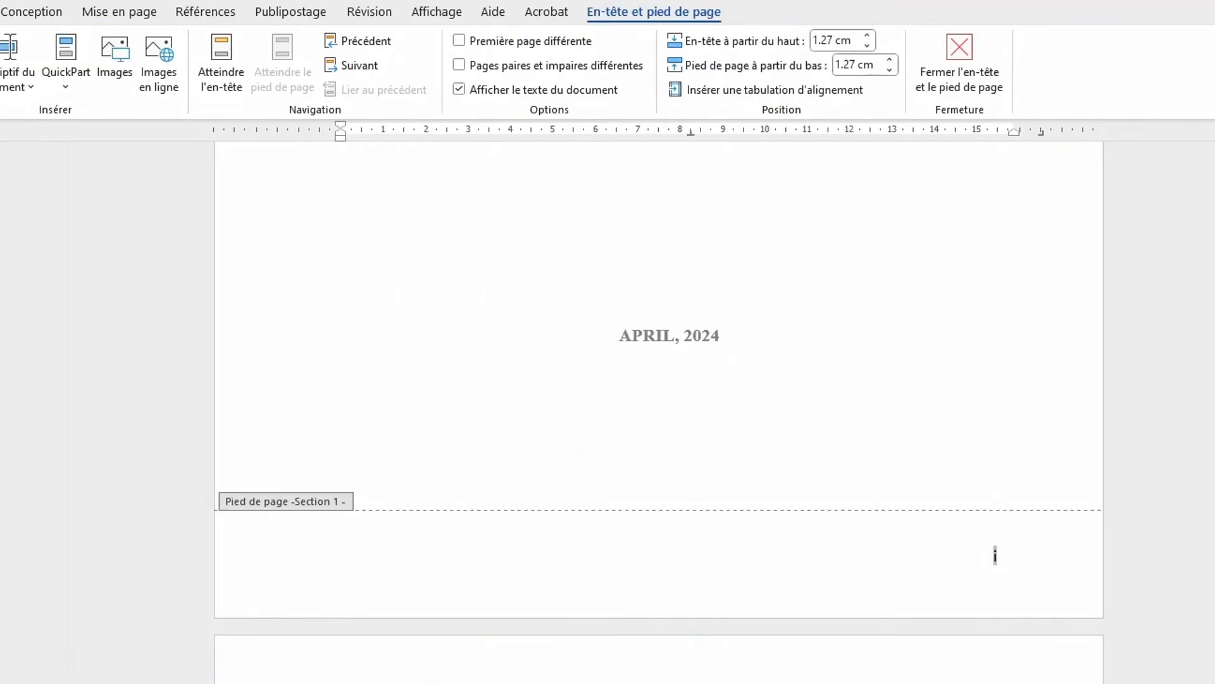
{"action": "scroll", "coordinate": [658, 412], "scroll_direction": "down", "scroll_amount": 8}
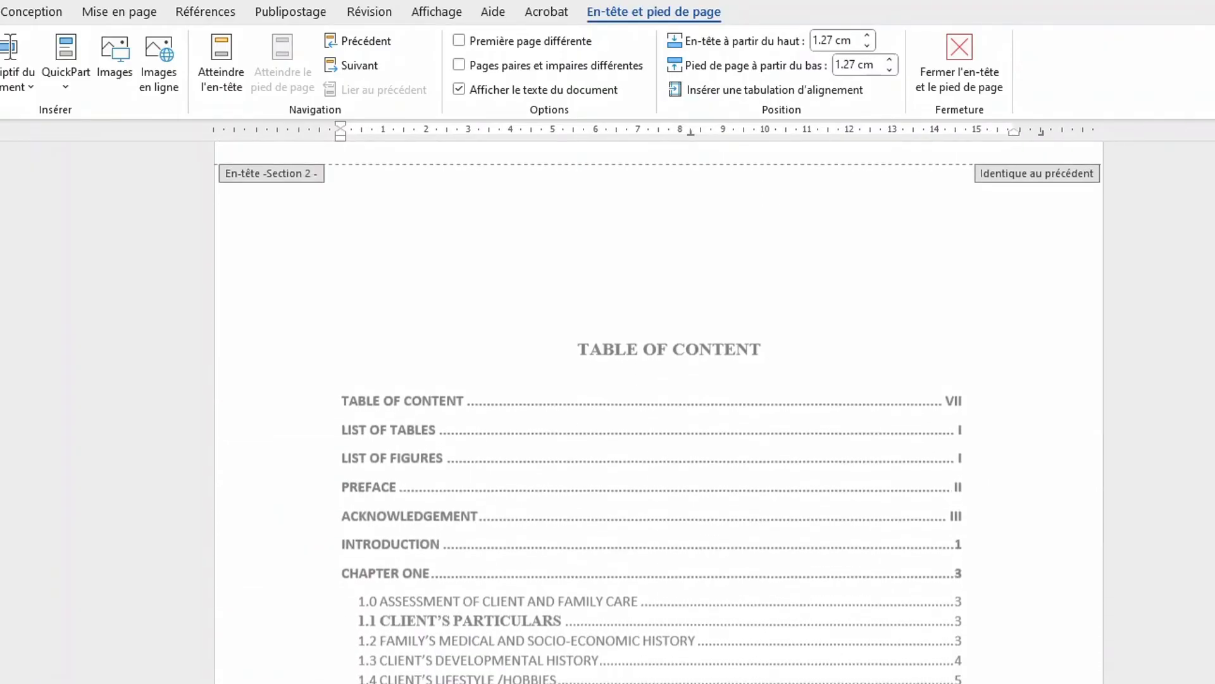
{"action": "scroll", "coordinate": [658, 411], "scroll_direction": "up", "scroll_amount": 3}
{"action": "scroll", "coordinate": [658, 411], "scroll_direction": "down", "scroll_amount": 10}
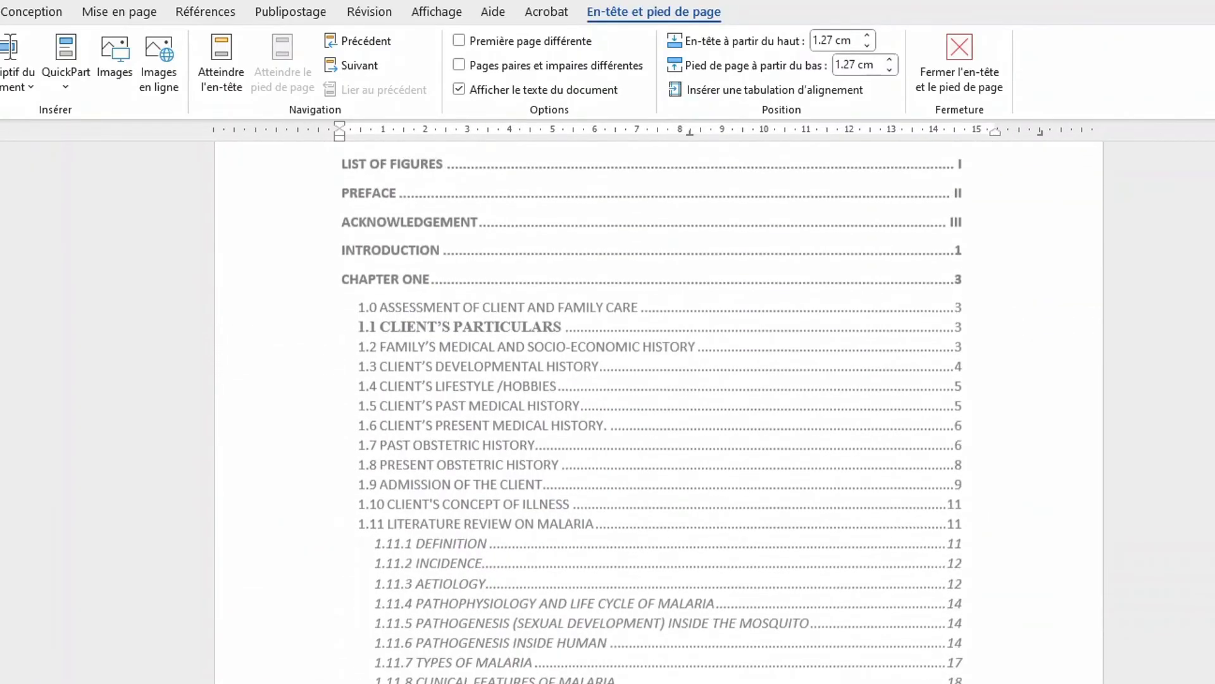
{"action": "scroll", "coordinate": [658, 411], "scroll_direction": "up", "scroll_amount": 12}
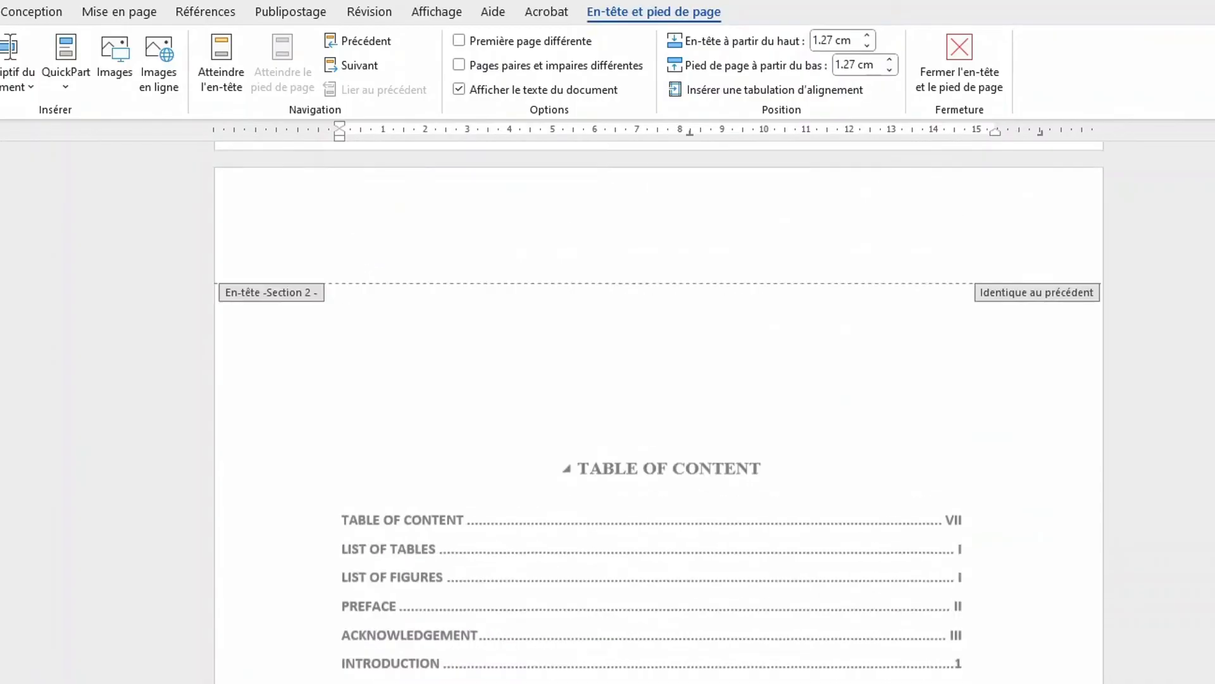
{"action": "scroll", "coordinate": [995, 433], "scroll_direction": "up", "scroll_amount": 1}
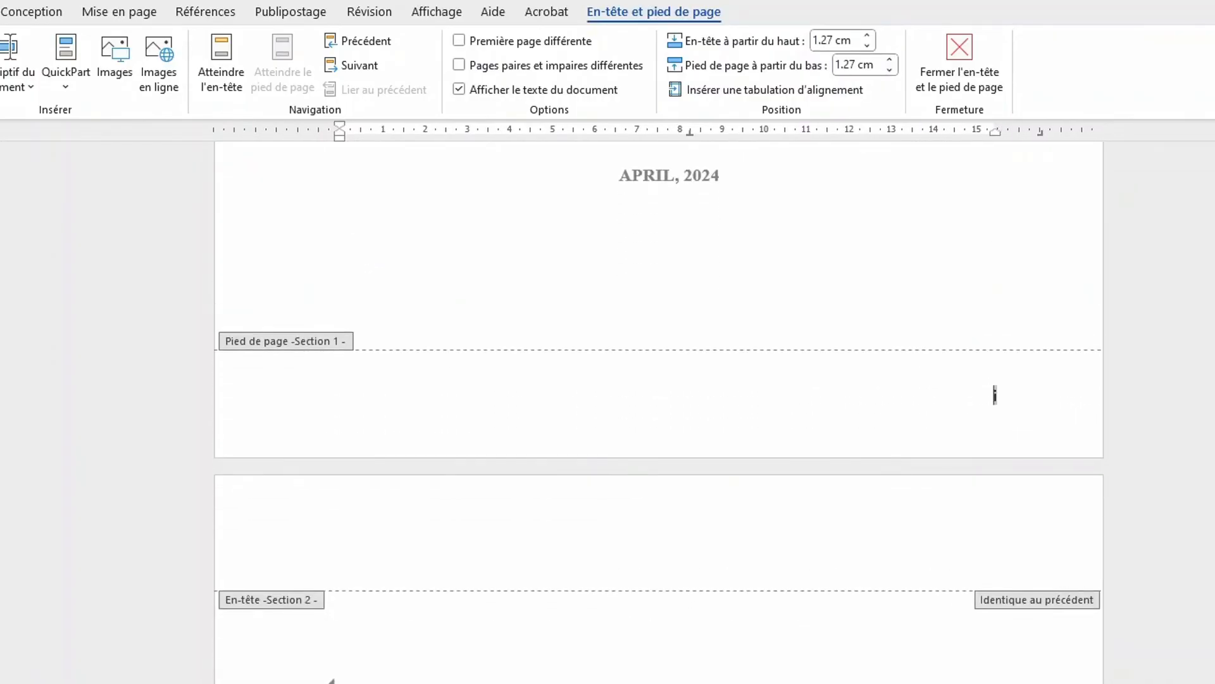
Step: Review the cover page's header and footer section labels from the title down to the start of the table of content
{"action": "scroll", "coordinate": [995, 395], "scroll_direction": "up", "scroll_amount": 10}
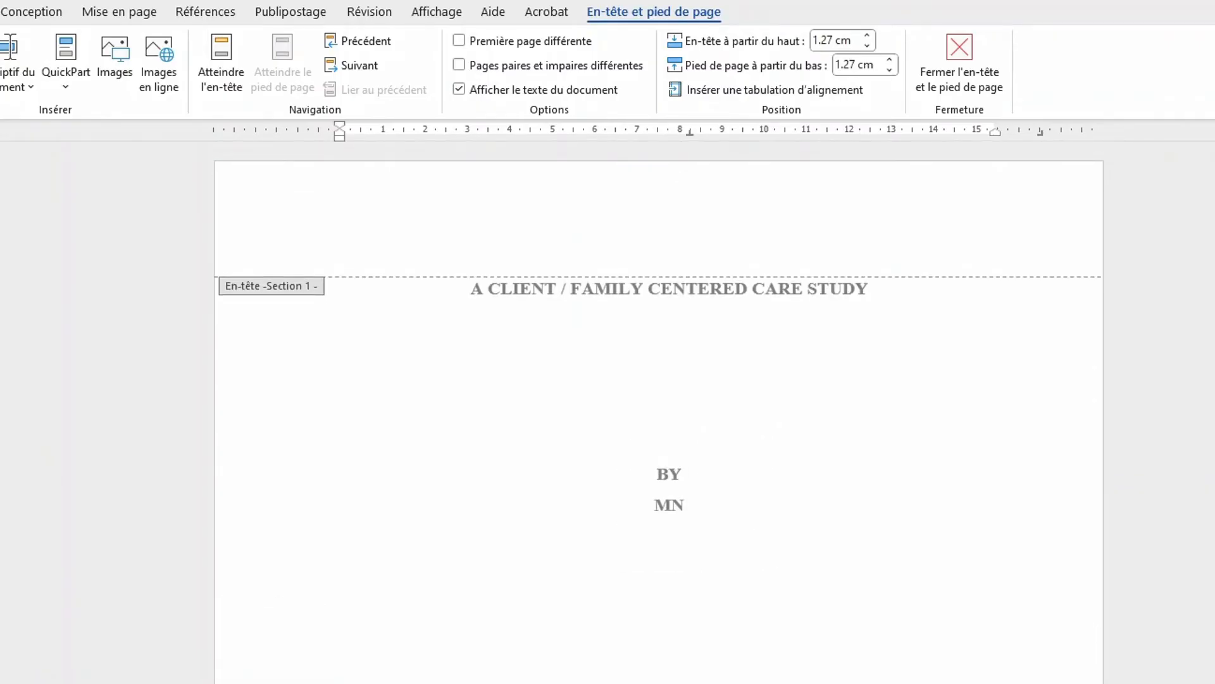
{"action": "scroll", "coordinate": [995, 609], "scroll_direction": "down", "scroll_amount": 10}
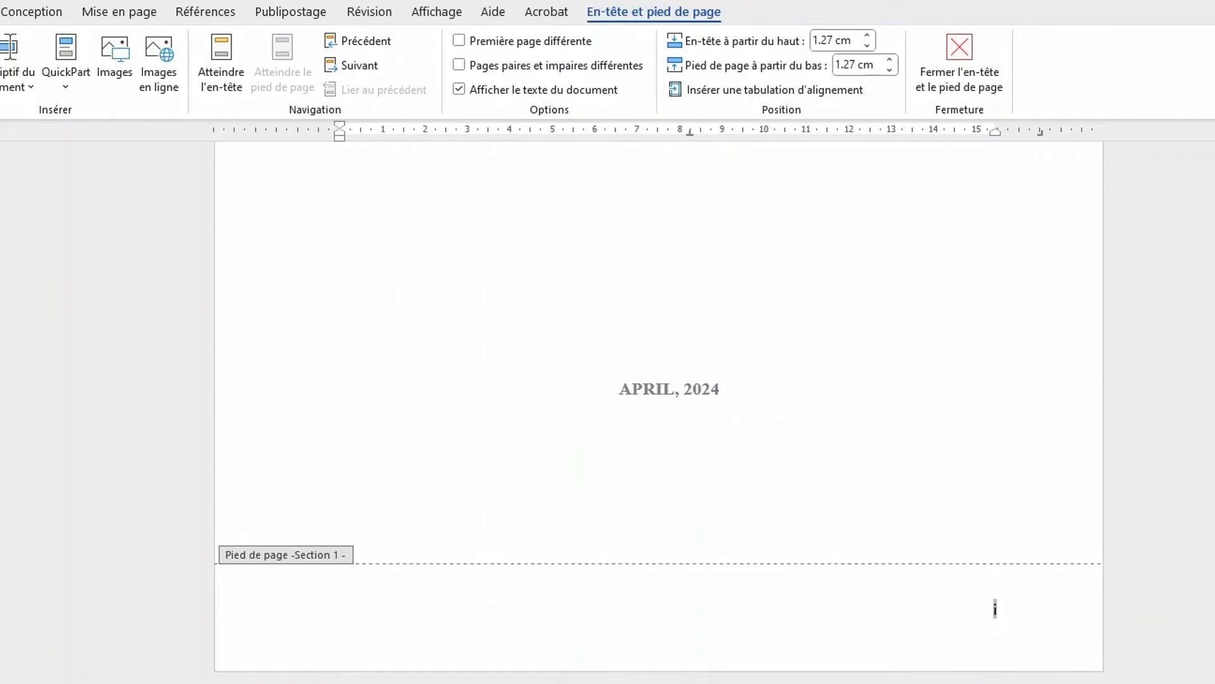
{"action": "scroll", "coordinate": [995, 609], "scroll_direction": "up", "scroll_amount": 1}
{"action": "scroll", "coordinate": [995, 569], "scroll_direction": "down", "scroll_amount": 3}
{"action": "scroll", "coordinate": [996, 499], "scroll_direction": "up", "scroll_amount": 10}
{"action": "scroll", "coordinate": [995, 501], "scroll_direction": "down", "scroll_amount": 9}
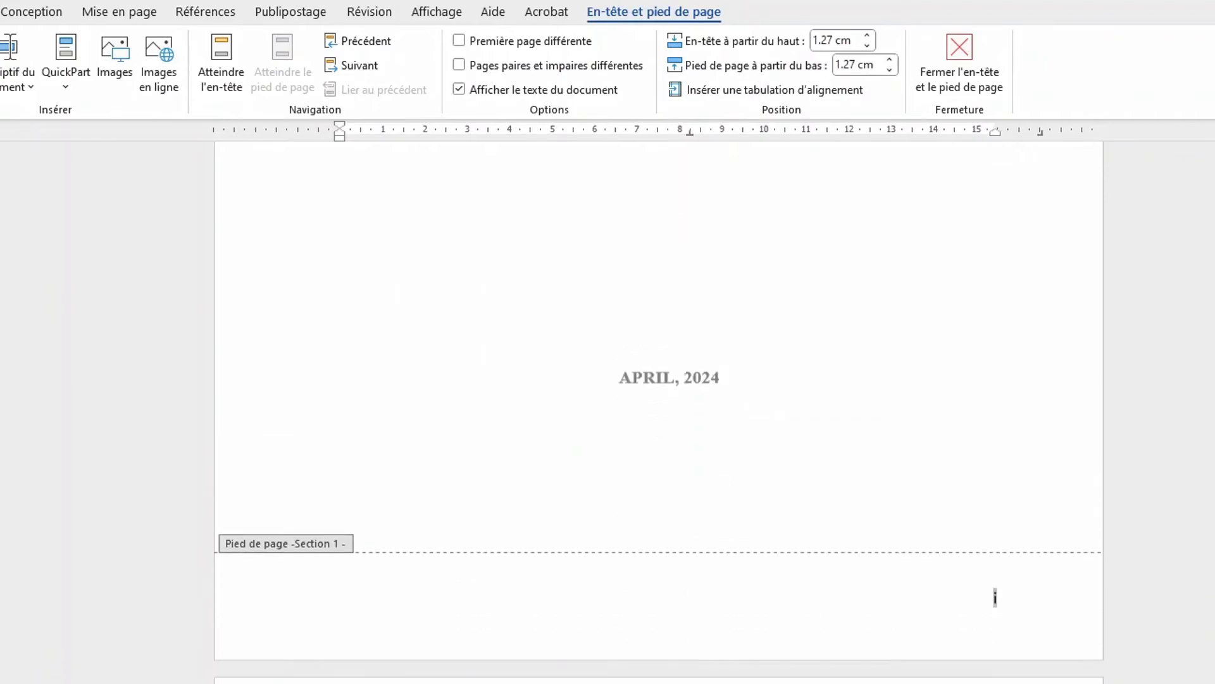
{"action": "scroll", "coordinate": [992, 502], "scroll_direction": "down", "scroll_amount": 7}
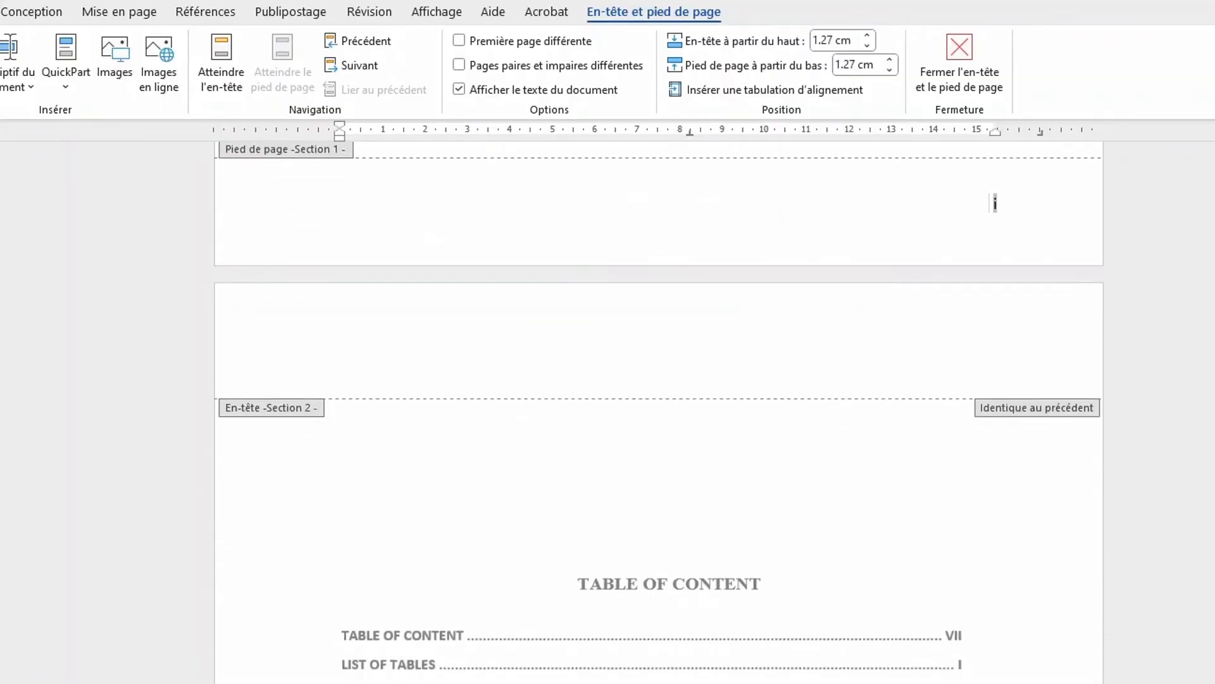
Step: Check the section labels from the table of content to the Introduction, and return to the cover page's footer
{"action": "scroll", "coordinate": [658, 412], "scroll_direction": "down", "scroll_amount": 1}
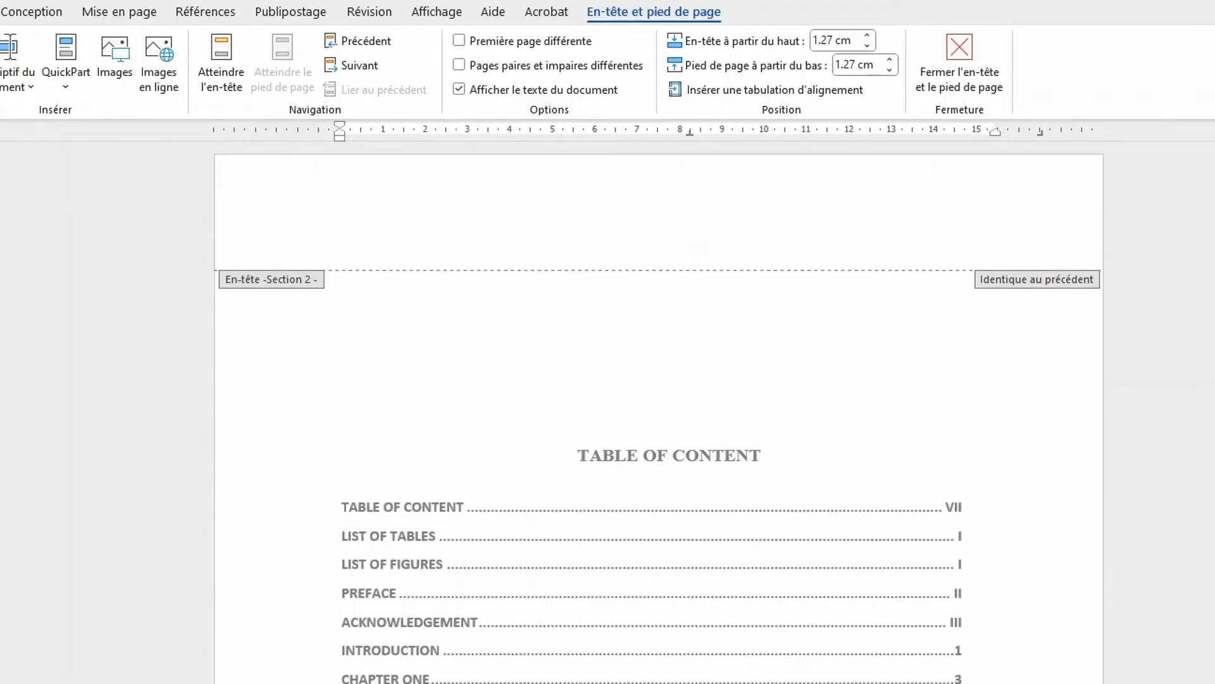
{"action": "scroll", "coordinate": [995, 392], "scroll_direction": "down", "scroll_amount": 15}
{"action": "scroll", "coordinate": [658, 411], "scroll_direction": "down", "scroll_amount": 15}
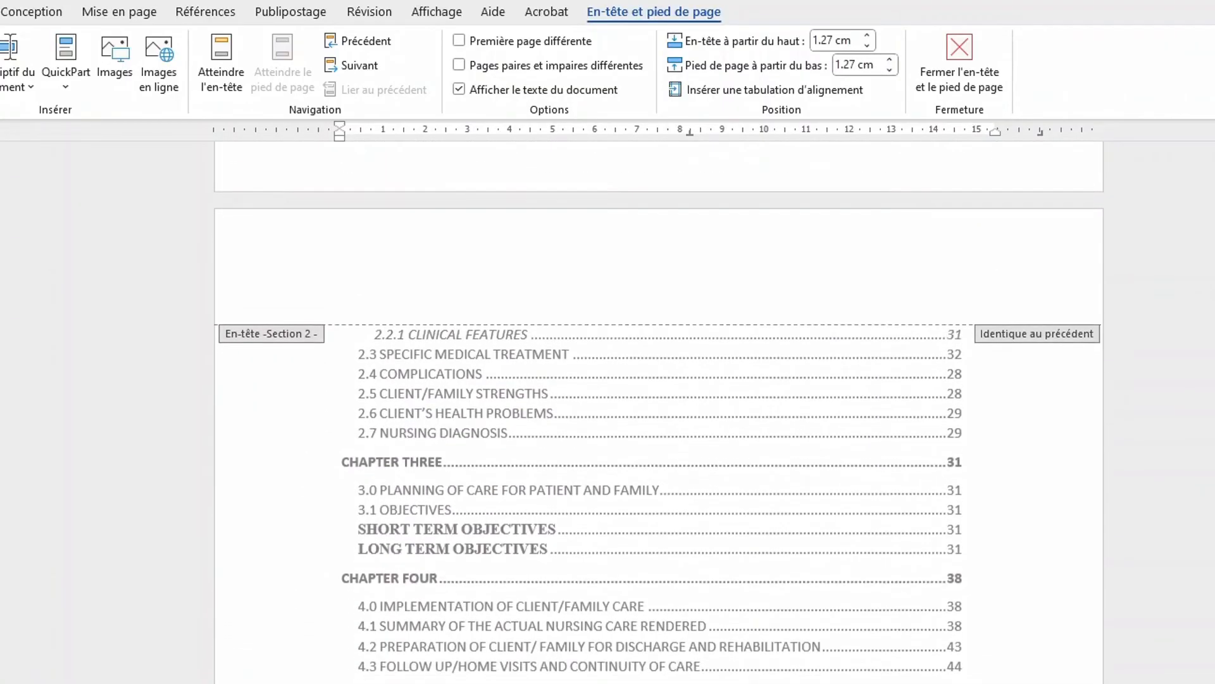
{"action": "scroll", "coordinate": [658, 411], "scroll_direction": "down", "scroll_amount": 15}
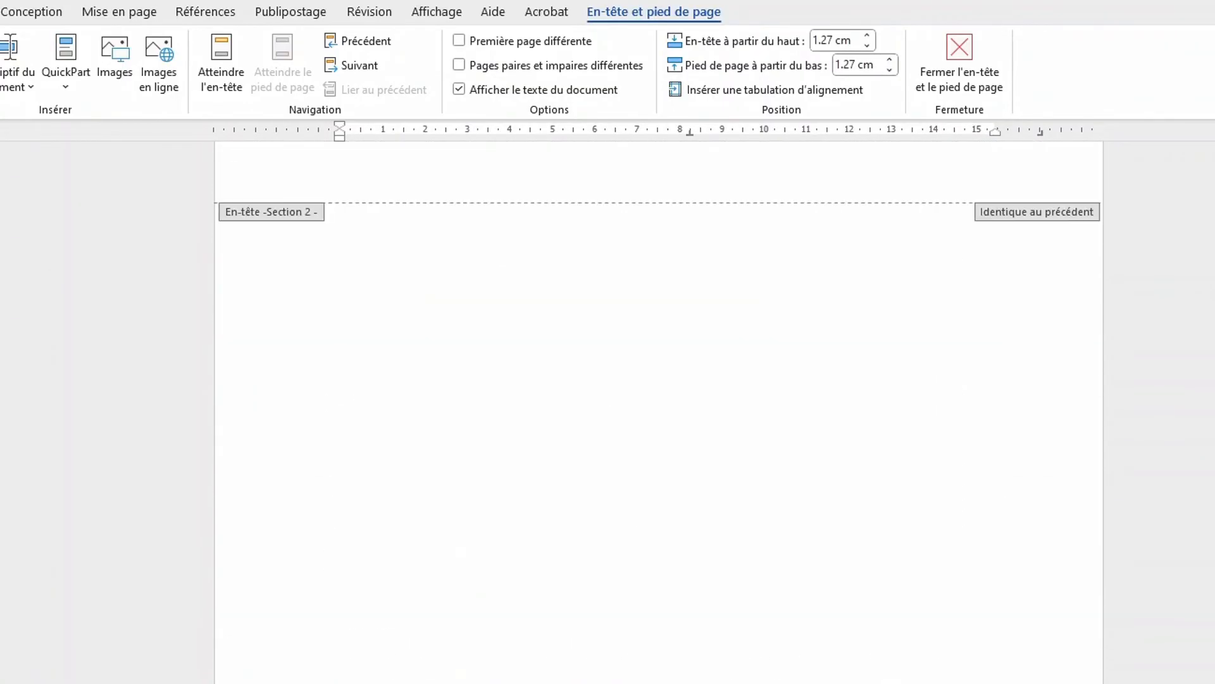
{"action": "scroll", "coordinate": [990, 304], "scroll_direction": "down", "scroll_amount": 15}
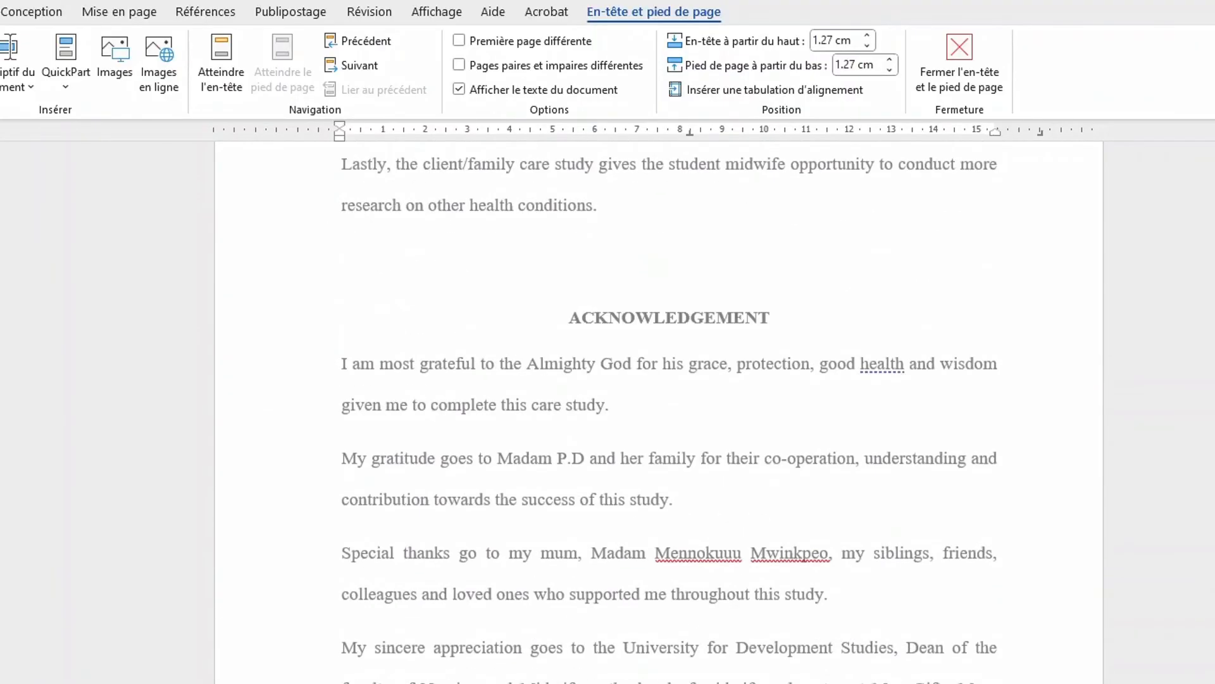
{"action": "scroll", "coordinate": [658, 411], "scroll_direction": "down", "scroll_amount": 8}
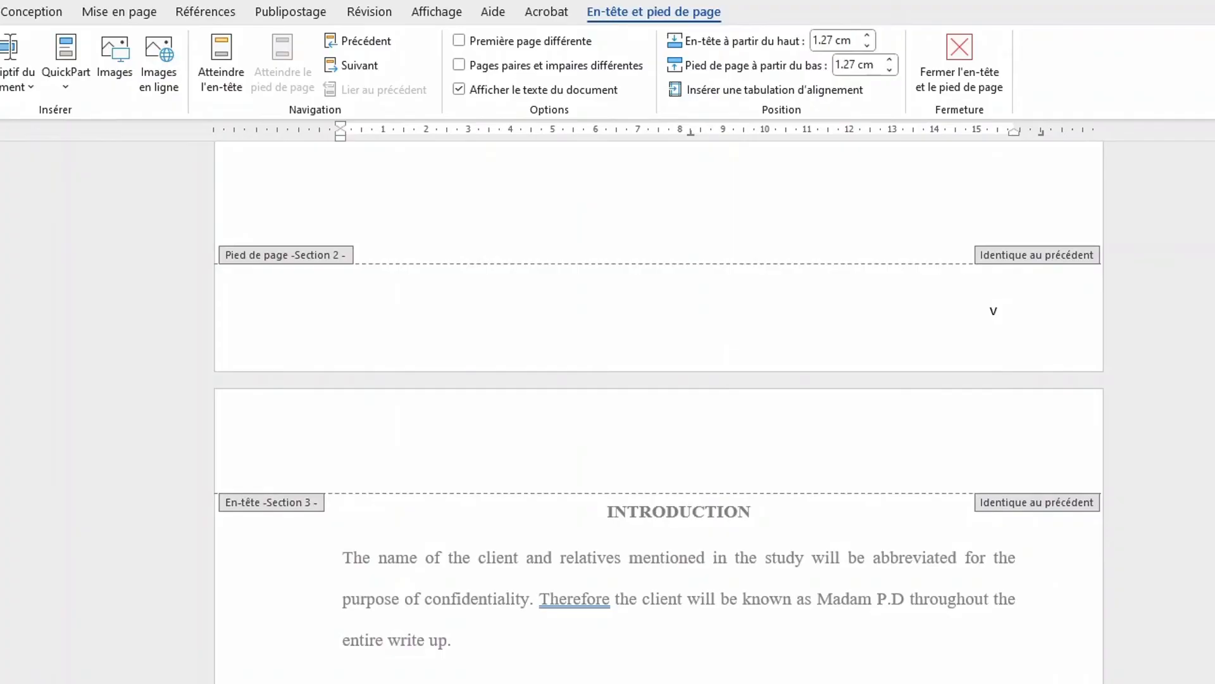
{"action": "scroll", "coordinate": [659, 412], "scroll_direction": "up", "scroll_amount": 20}
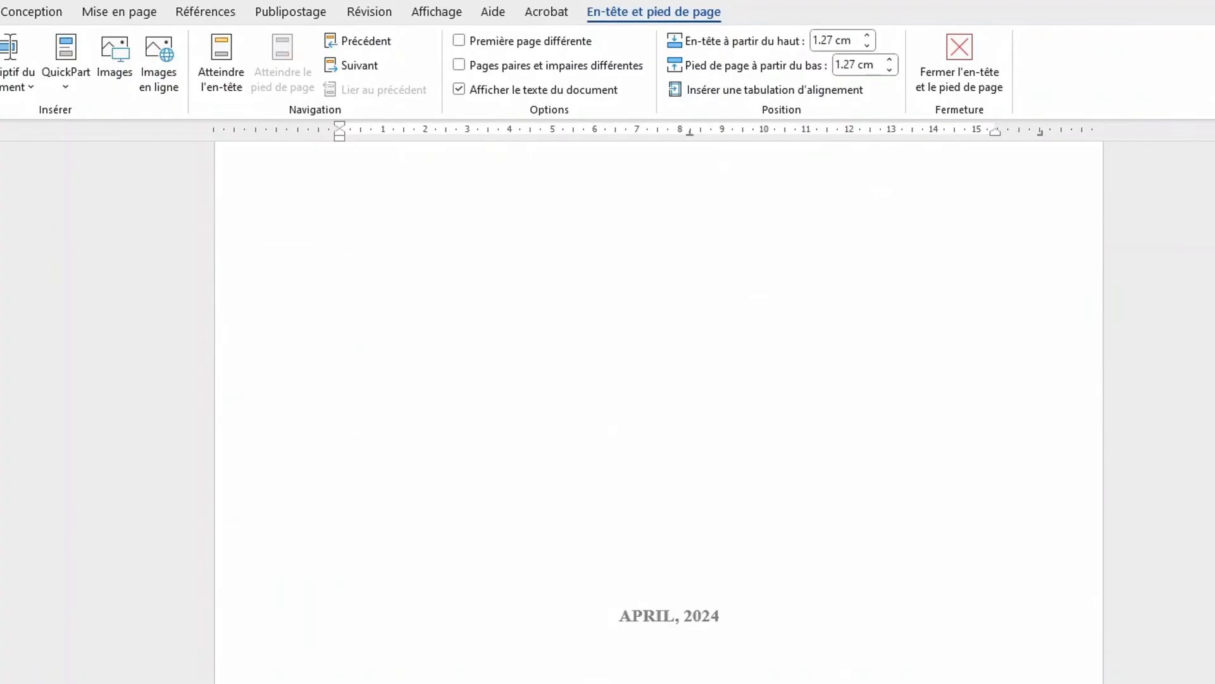
{"action": "scroll", "coordinate": [658, 412], "scroll_direction": "down", "scroll_amount": 9}
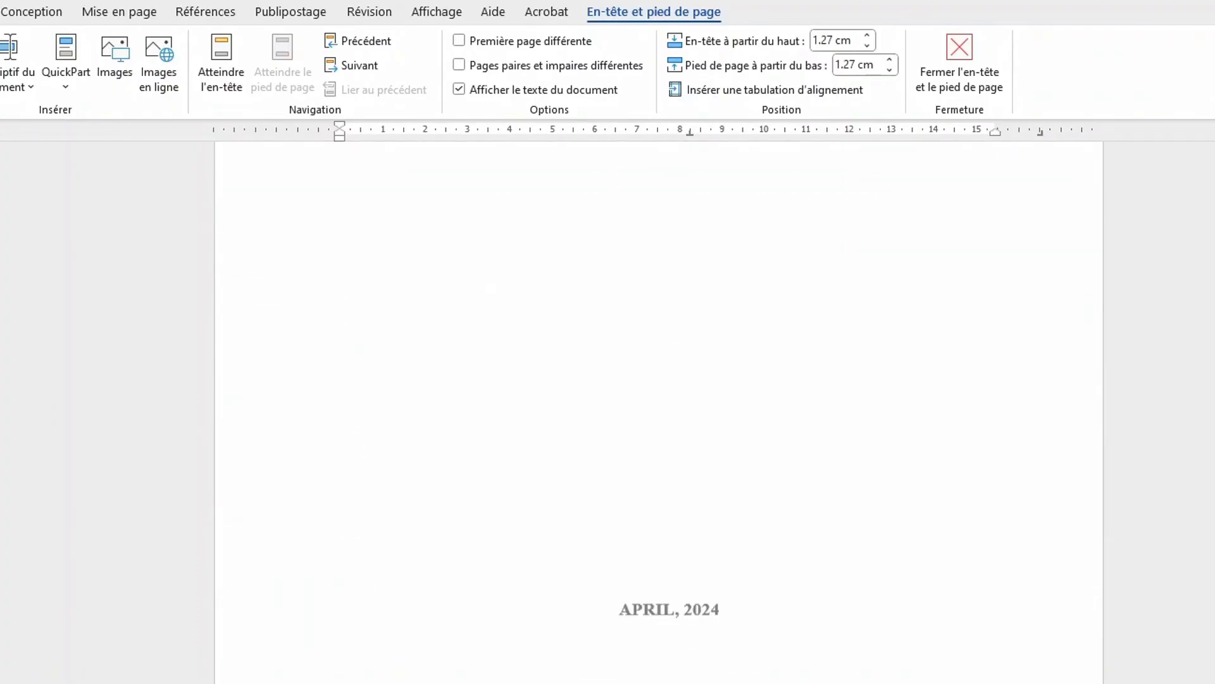
{"action": "scroll", "coordinate": [994, 661], "scroll_direction": "down", "scroll_amount": 1}
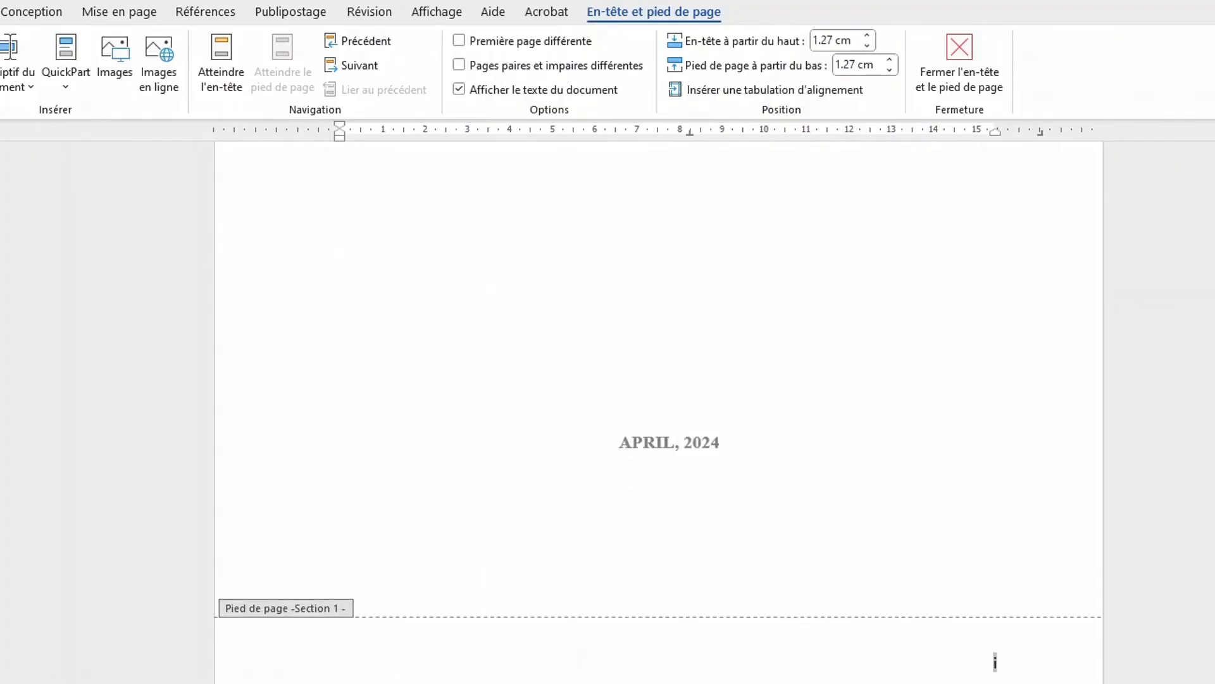
Step: Try deleting the cover page's page number, check the table of content footers, and undo the deletion
{"action": "scroll", "coordinate": [994, 661], "scroll_direction": "up", "scroll_amount": 4}
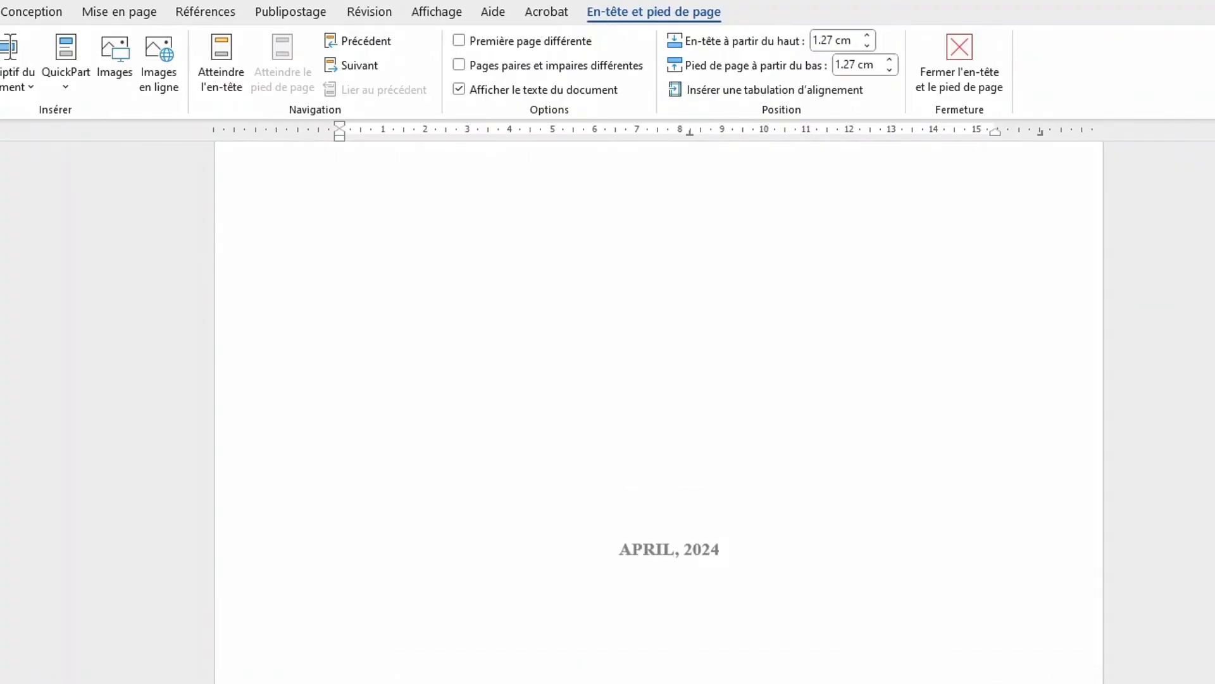
{"action": "scroll", "coordinate": [993, 580], "scroll_direction": "down", "scroll_amount": 10}
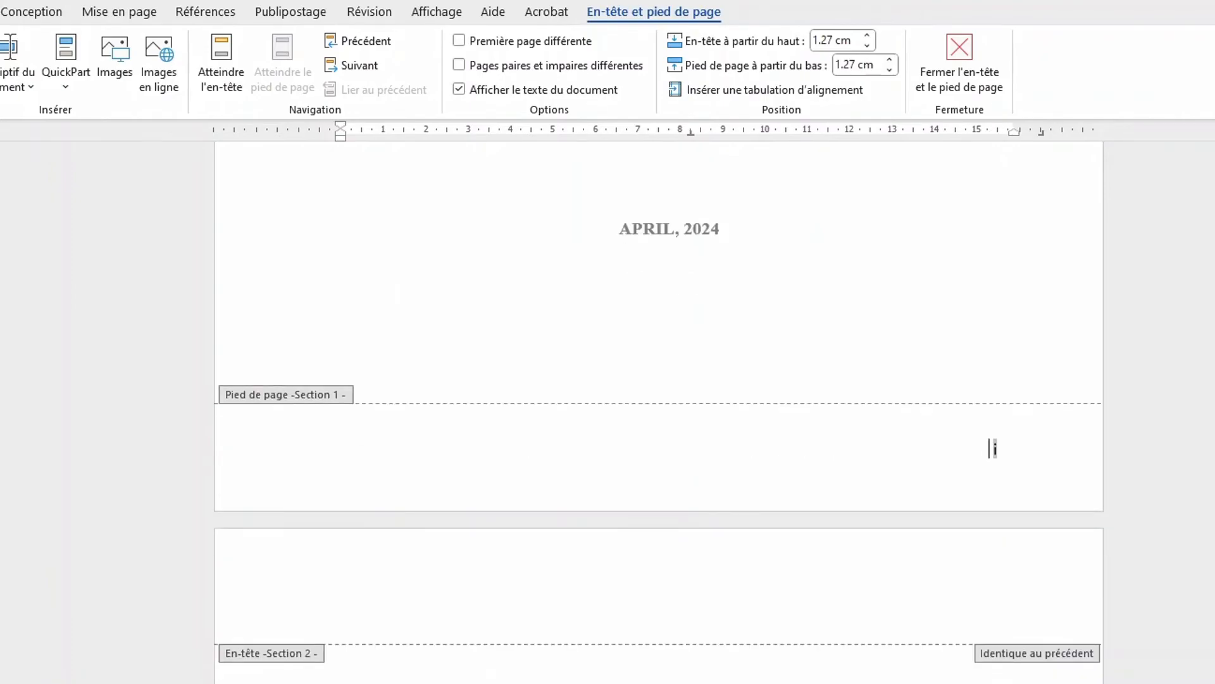
{"action": "double_click", "coordinate": [996, 449]}
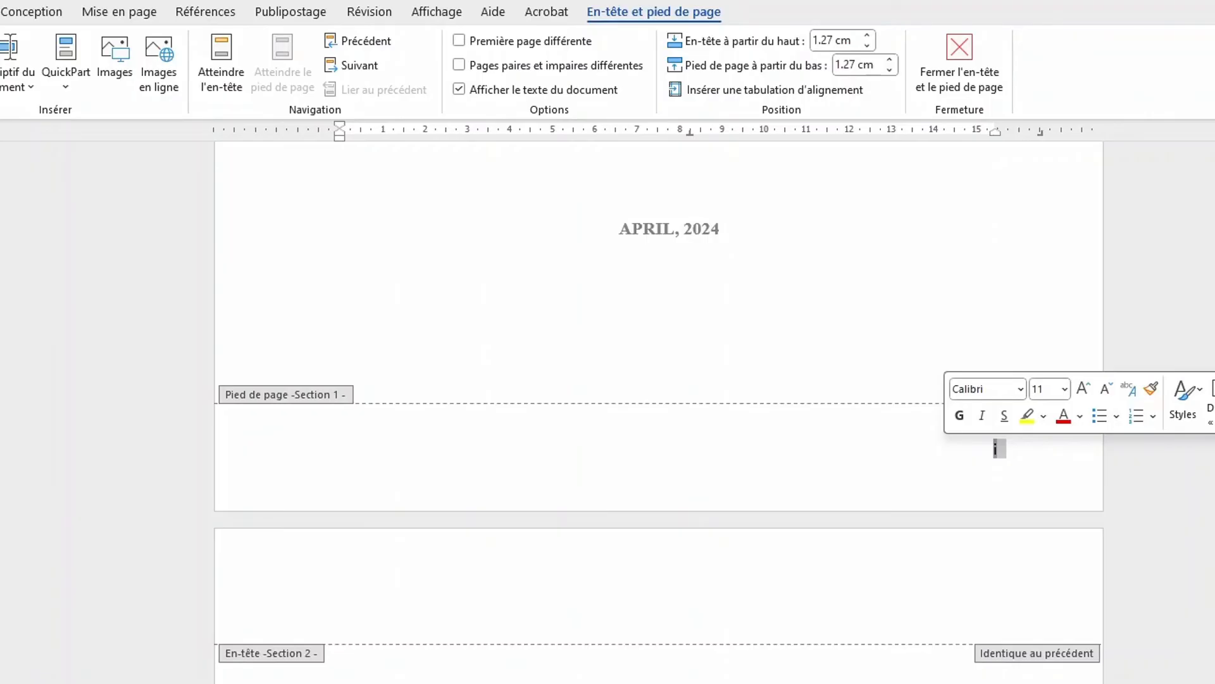
{"action": "scroll", "coordinate": [996, 447], "scroll_direction": "down", "scroll_amount": 15}
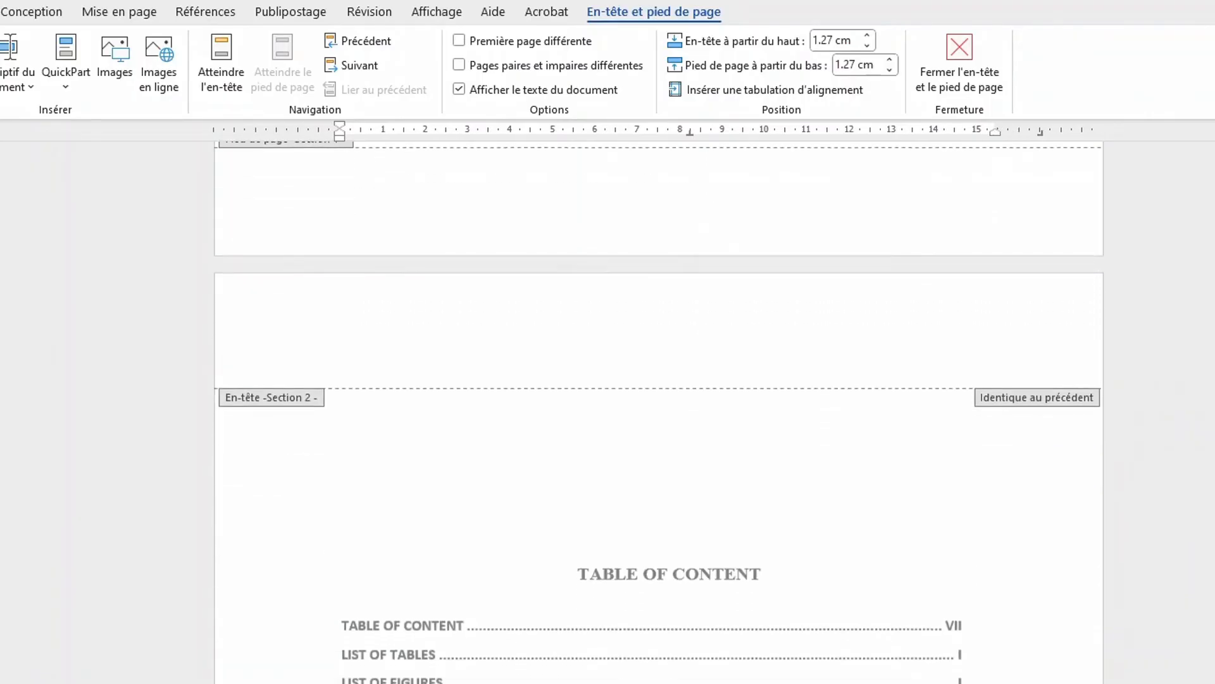
{"action": "scroll", "coordinate": [659, 406], "scroll_direction": "down", "scroll_amount": 15}
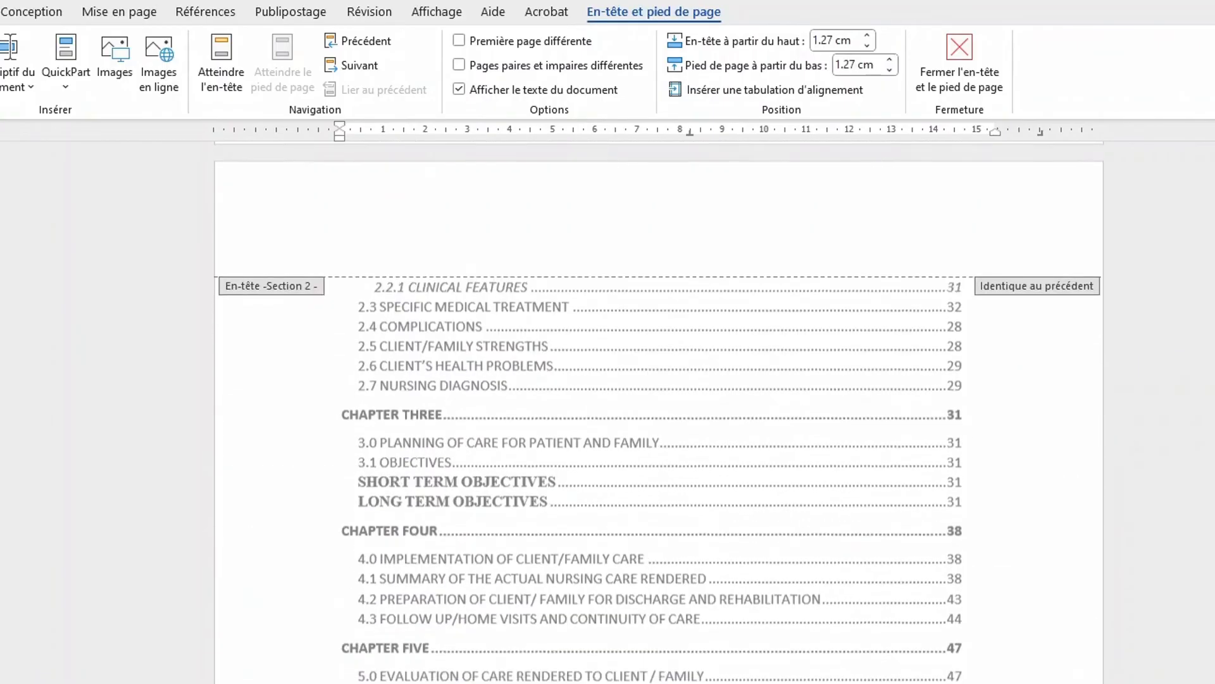
{"action": "scroll", "coordinate": [658, 405], "scroll_direction": "down", "scroll_amount": 15}
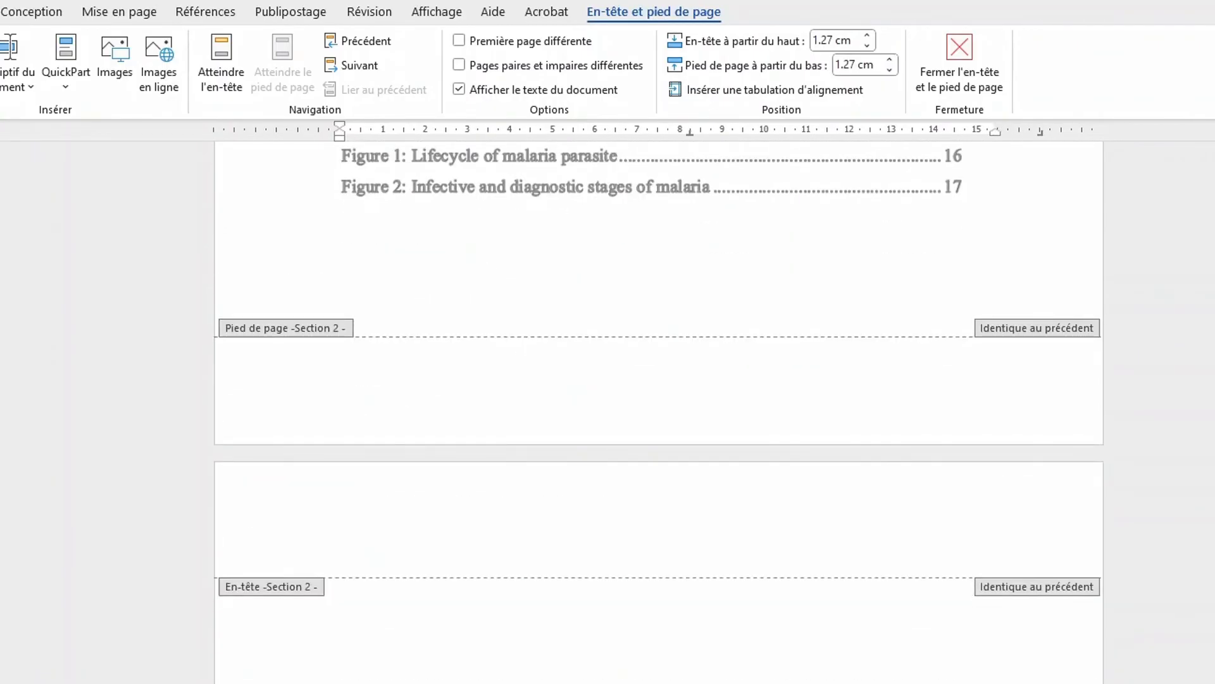
{"action": "scroll", "coordinate": [659, 405], "scroll_direction": "up", "scroll_amount": 10}
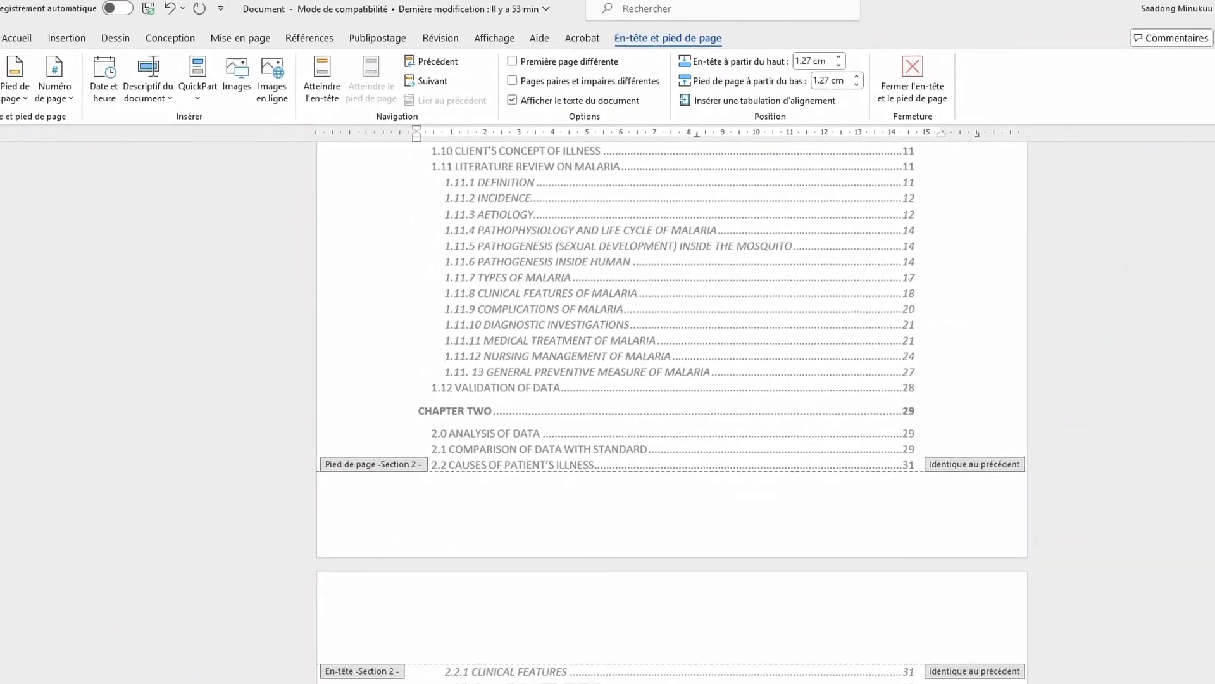
{"action": "left_click", "coordinate": [204, 17]}
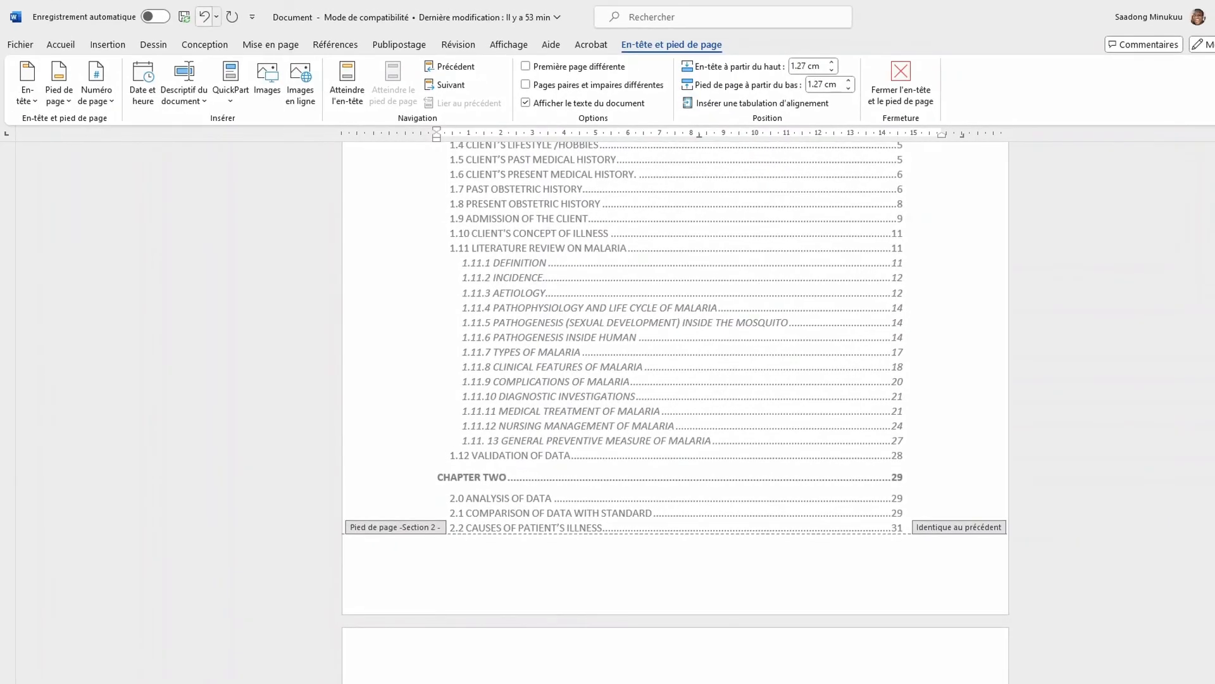
Step: Examine the cover page's footer number and section label against the header labels of the first table of content page
{"action": "scroll", "coordinate": [928, 567], "scroll_direction": "up", "scroll_amount": 6}
{"action": "scroll", "coordinate": [930, 448], "scroll_direction": "up", "scroll_amount": 6}
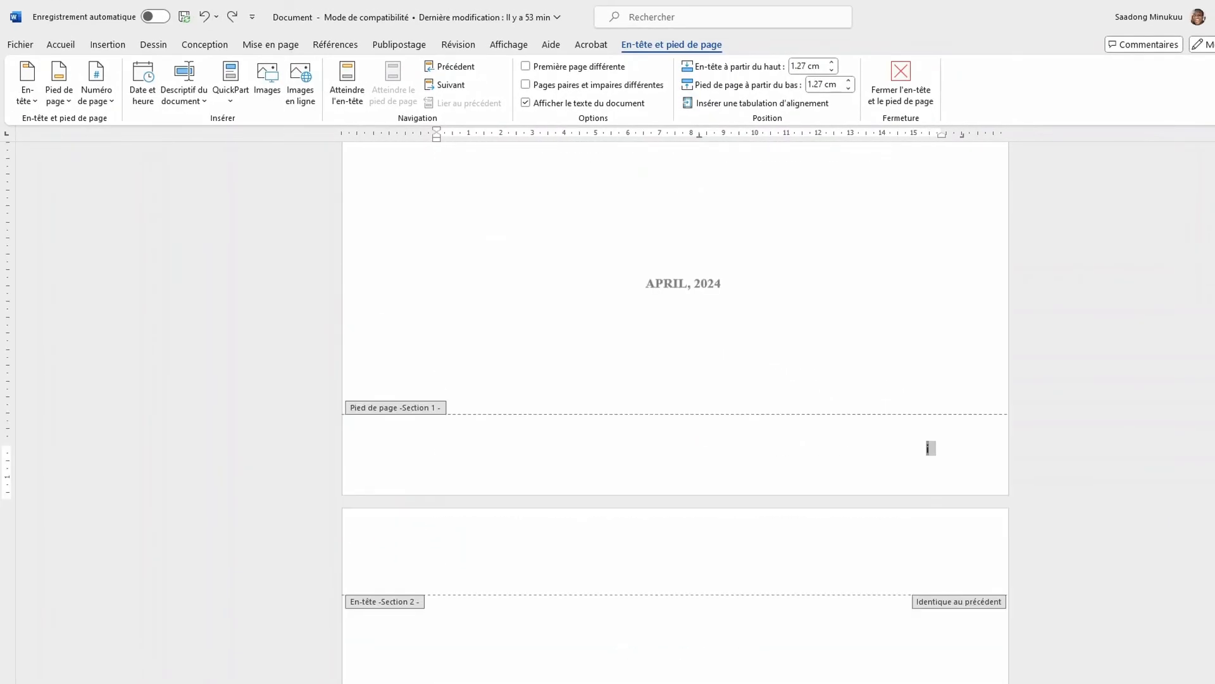
{"action": "scroll", "coordinate": [675, 411], "scroll_direction": "up", "scroll_amount": 2}
{"action": "scroll", "coordinate": [930, 611], "scroll_direction": "up", "scroll_amount": 2}
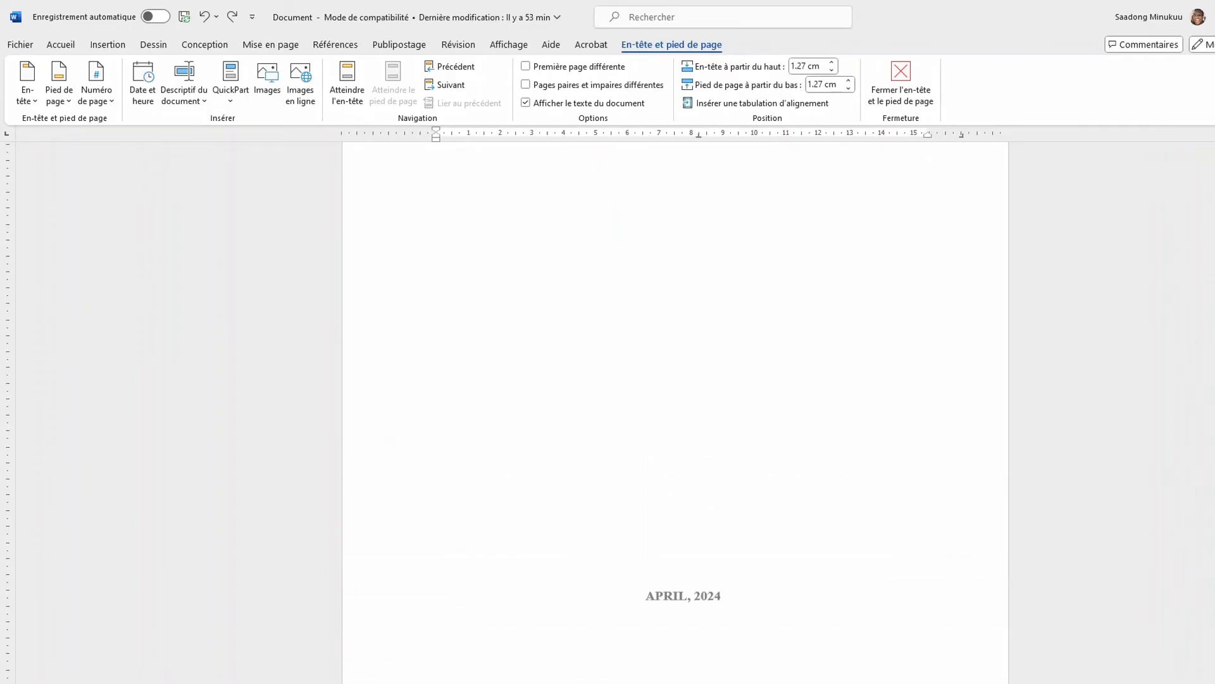
{"action": "scroll", "coordinate": [675, 412], "scroll_direction": "down", "scroll_amount": 4}
{"action": "scroll", "coordinate": [674, 412], "scroll_direction": "up", "scroll_amount": 3}
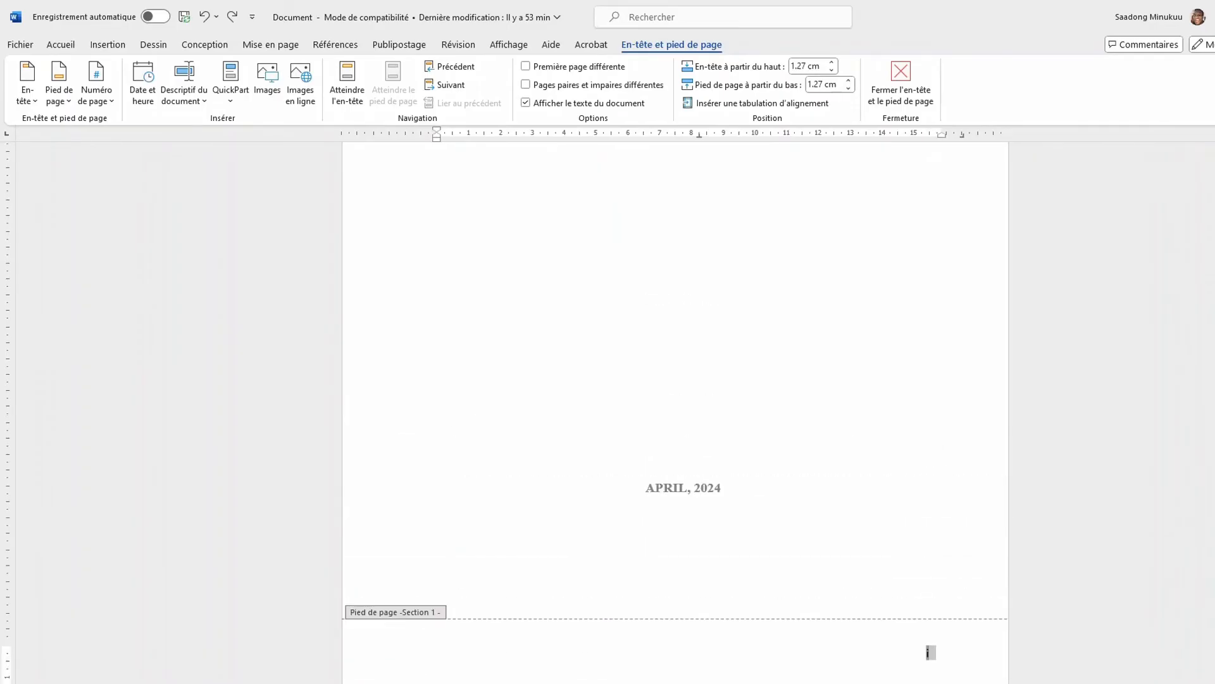
{"action": "scroll", "coordinate": [674, 411], "scroll_direction": "down", "scroll_amount": 3}
{"action": "scroll", "coordinate": [675, 411], "scroll_direction": "down", "scroll_amount": 4}
{"action": "scroll", "coordinate": [675, 411], "scroll_direction": "up", "scroll_amount": 3}
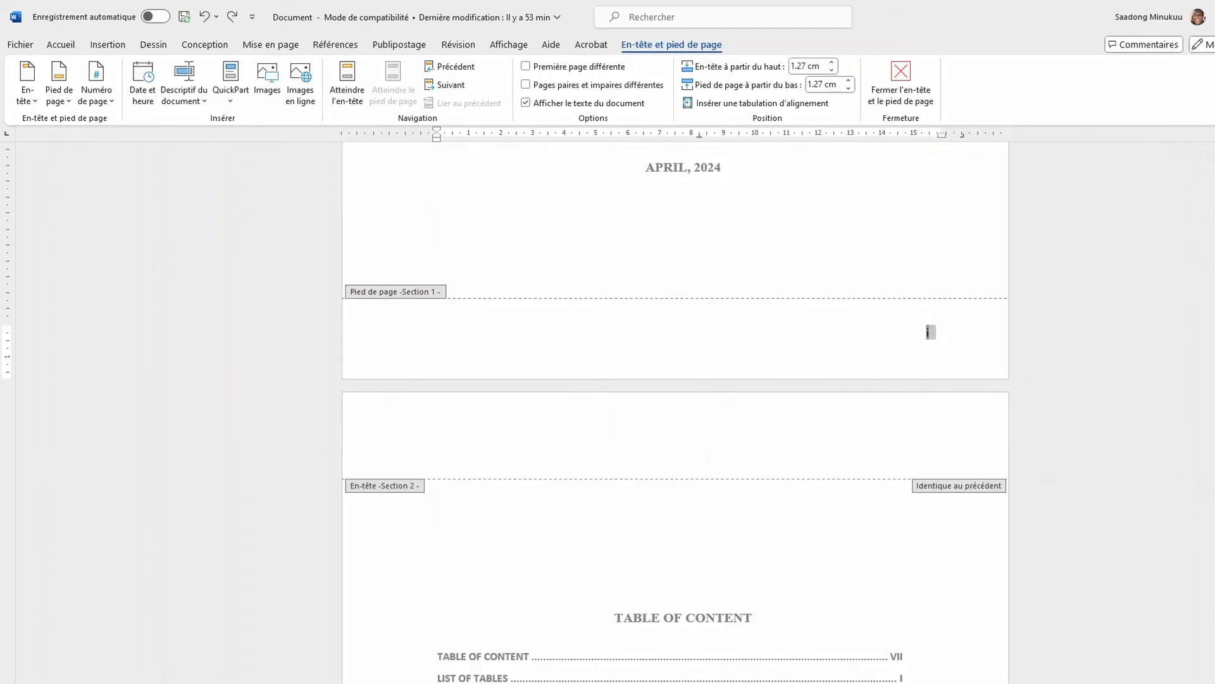
{"action": "scroll", "coordinate": [930, 332], "scroll_direction": "down", "scroll_amount": 1}
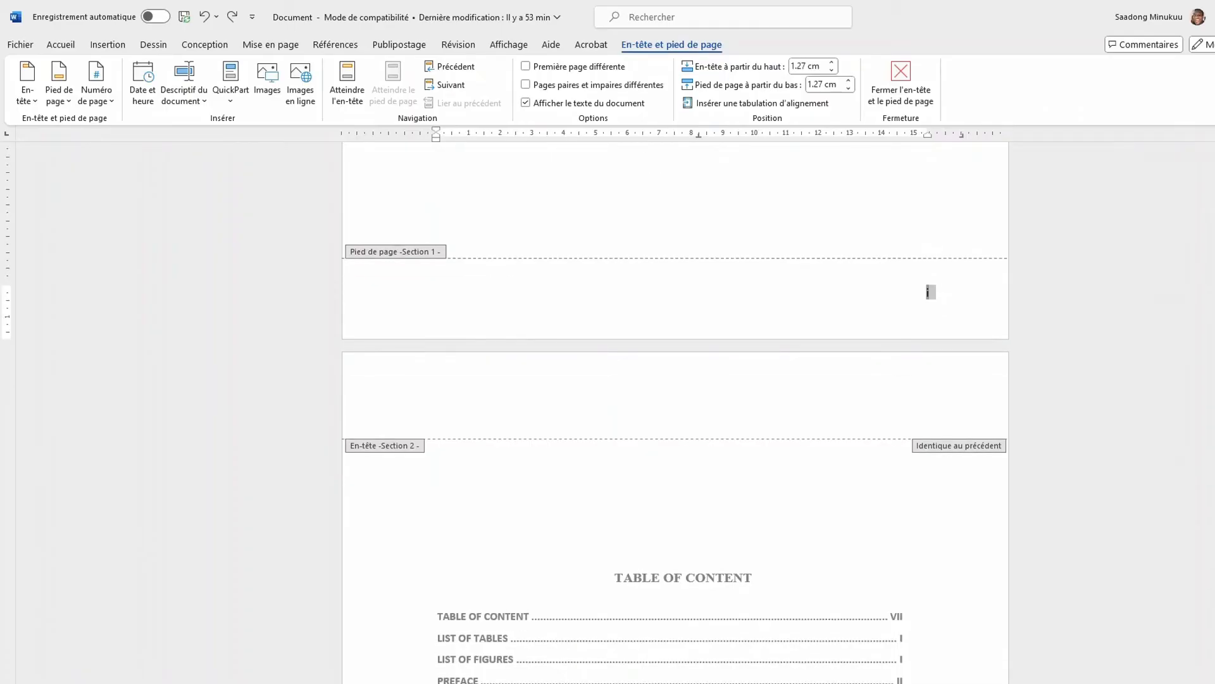
Step: Check the footer numbers and "Identique au précédent" labels on the table of content pages, and return to the cover page's footer
{"action": "scroll", "coordinate": [429, 505], "scroll_direction": "down", "scroll_amount": 4}
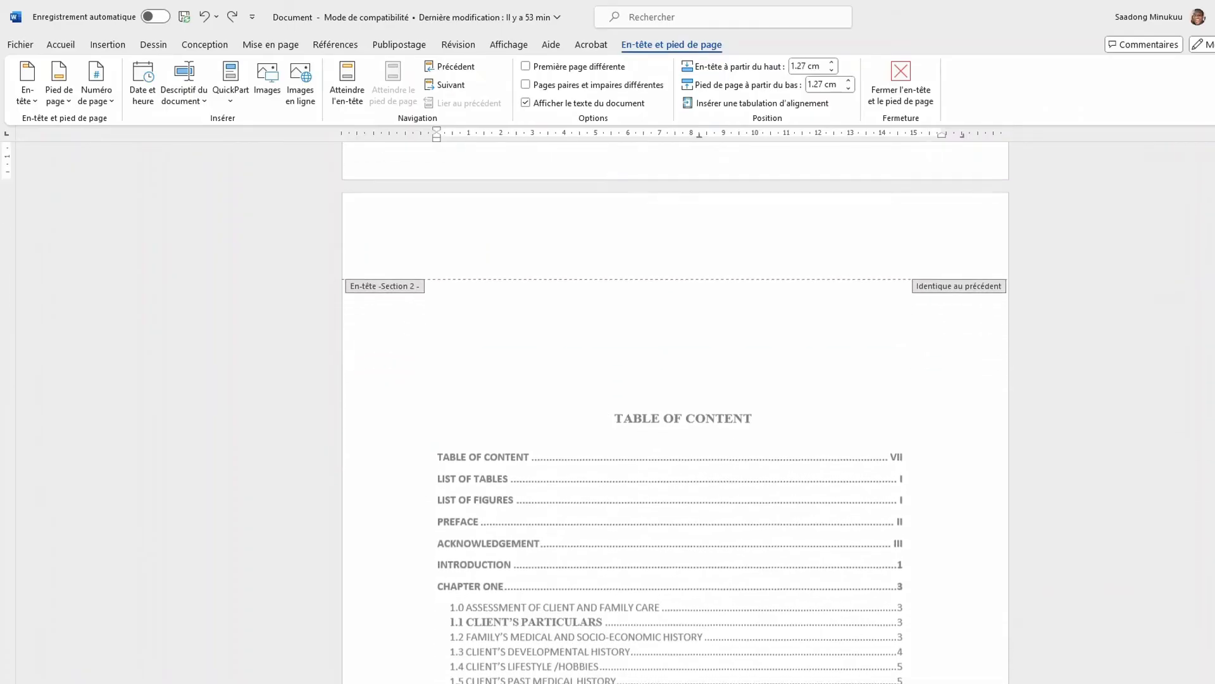
{"action": "scroll", "coordinate": [429, 347], "scroll_direction": "down", "scroll_amount": 16}
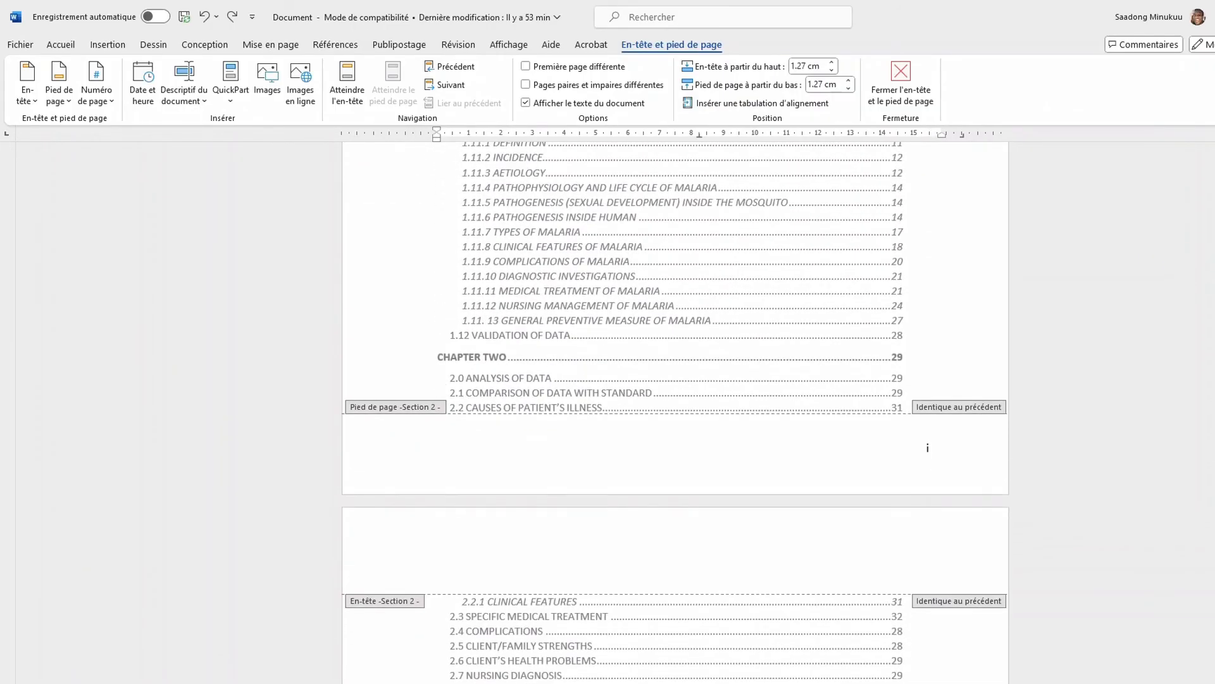
{"action": "scroll", "coordinate": [675, 411], "scroll_direction": "down", "scroll_amount": 20}
{"action": "scroll", "coordinate": [674, 411], "scroll_direction": "up", "scroll_amount": 4}
{"action": "scroll", "coordinate": [929, 394], "scroll_direction": "up", "scroll_amount": 20}
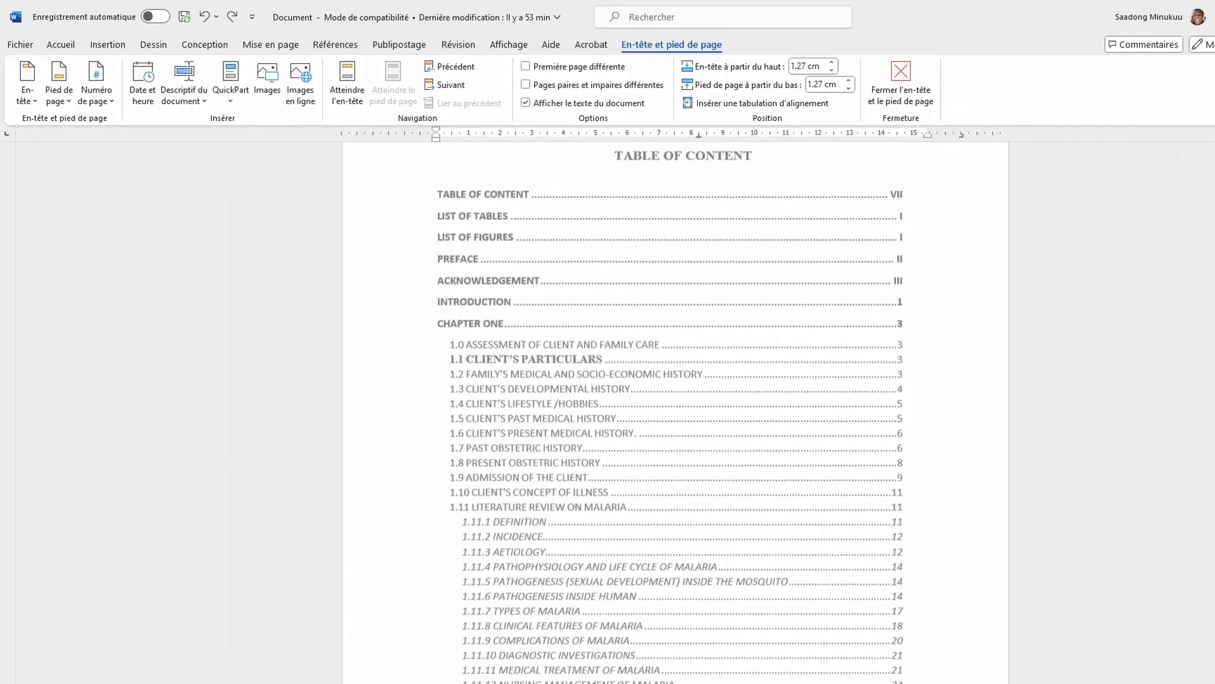
{"action": "scroll", "coordinate": [675, 411], "scroll_direction": "up", "scroll_amount": 8}
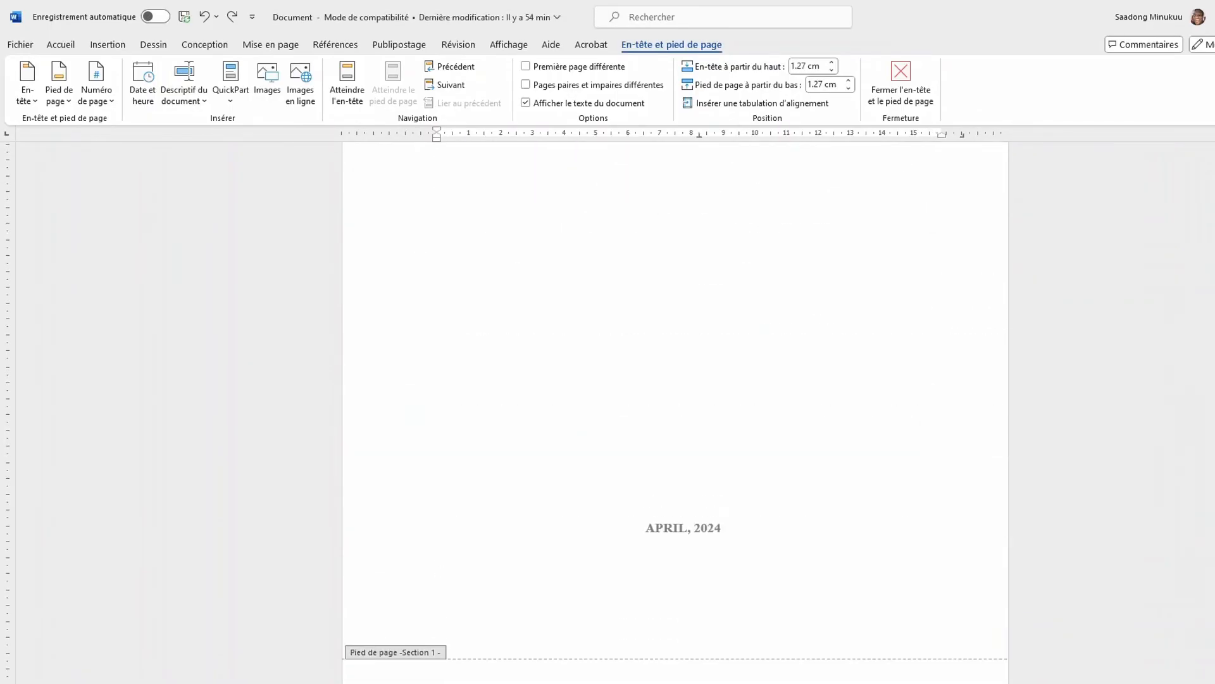
{"action": "scroll", "coordinate": [675, 411], "scroll_direction": "down", "scroll_amount": 3}
{"action": "scroll", "coordinate": [675, 412], "scroll_direction": "down", "scroll_amount": 3}
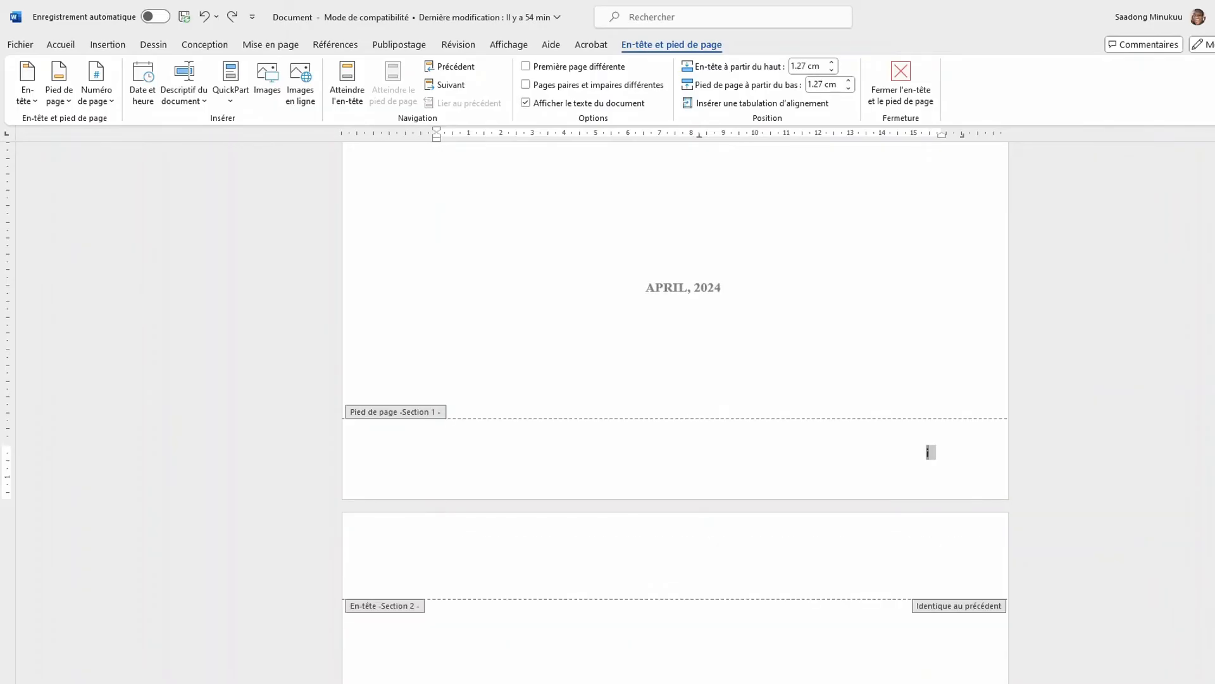
Step: Turn off the link to the previous section for the Section 2 footer on the first table of content page
{"action": "left_click", "coordinate": [928, 452]}
{"action": "scroll", "coordinate": [927, 452], "scroll_direction": "down", "scroll_amount": 20}
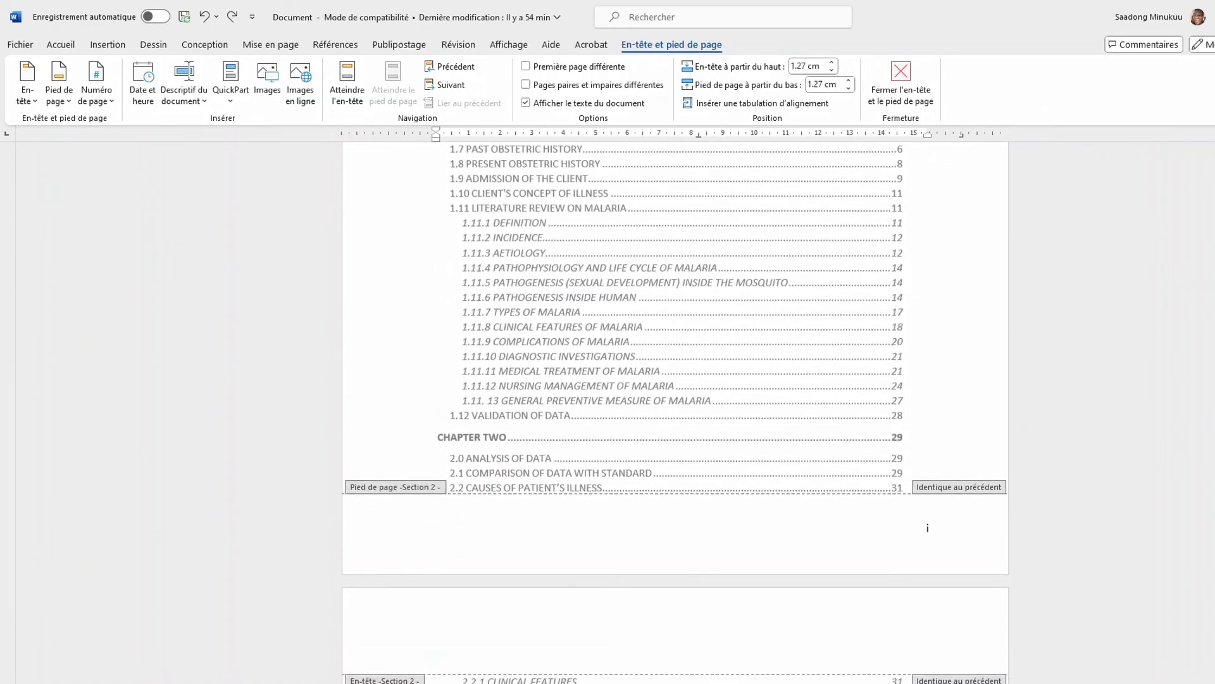
{"action": "scroll", "coordinate": [927, 527], "scroll_direction": "down", "scroll_amount": 1}
{"action": "left_click", "coordinate": [927, 487]}
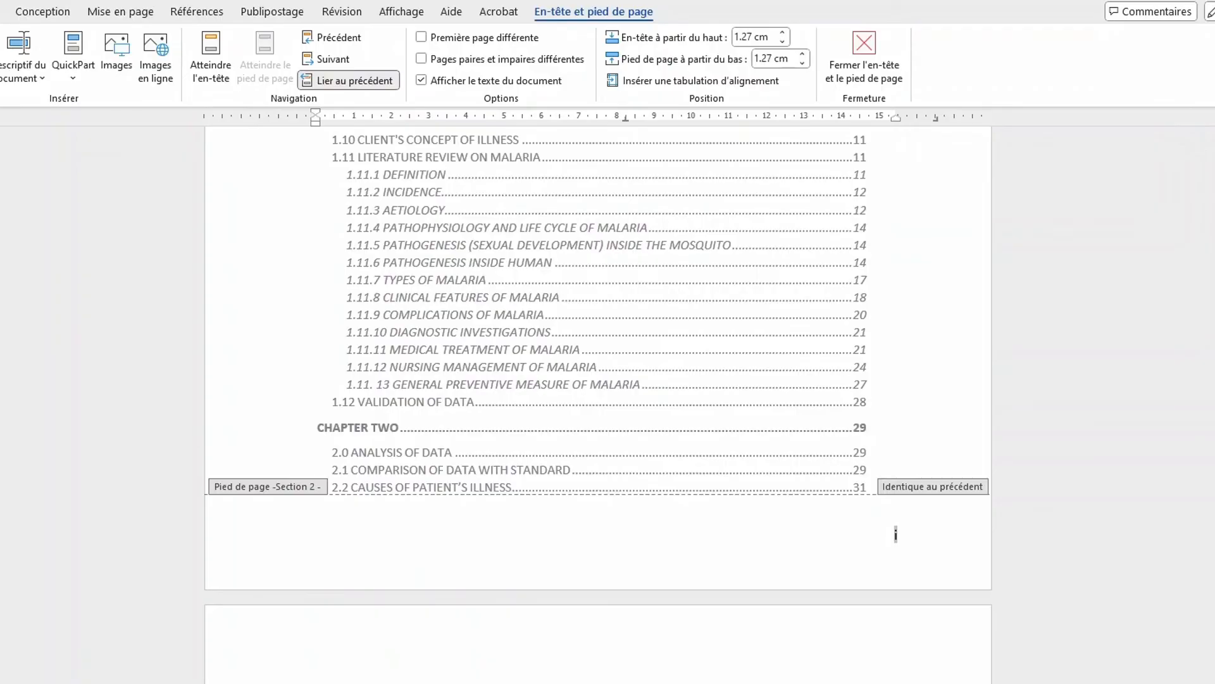
{"action": "scroll", "coordinate": [598, 355], "scroll_direction": "up", "scroll_amount": 1}
{"action": "scroll", "coordinate": [598, 354], "scroll_direction": "up", "scroll_amount": 15}
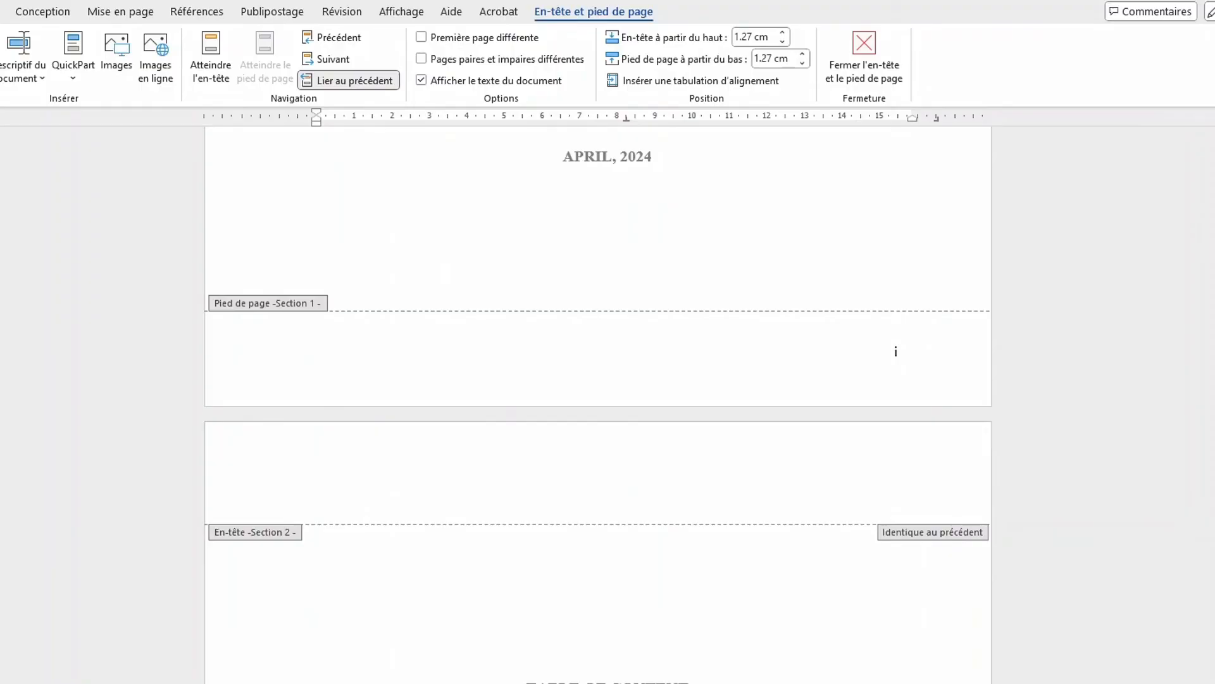
{"action": "scroll", "coordinate": [896, 351], "scroll_direction": "down", "scroll_amount": 17}
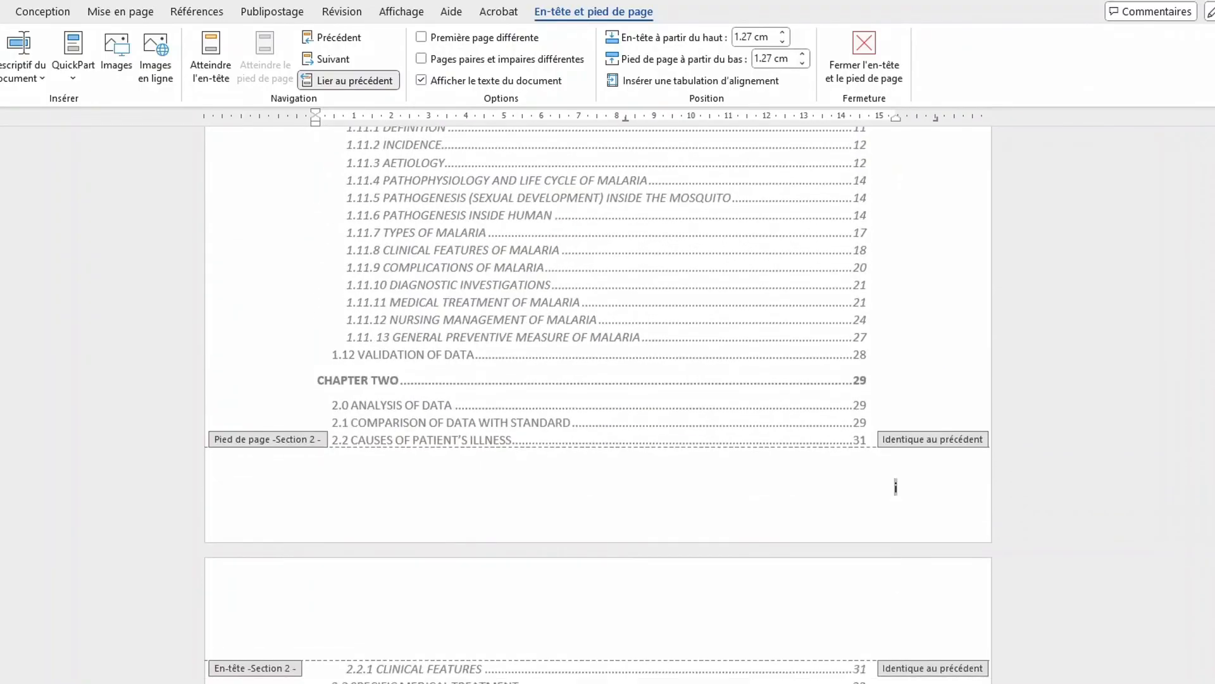
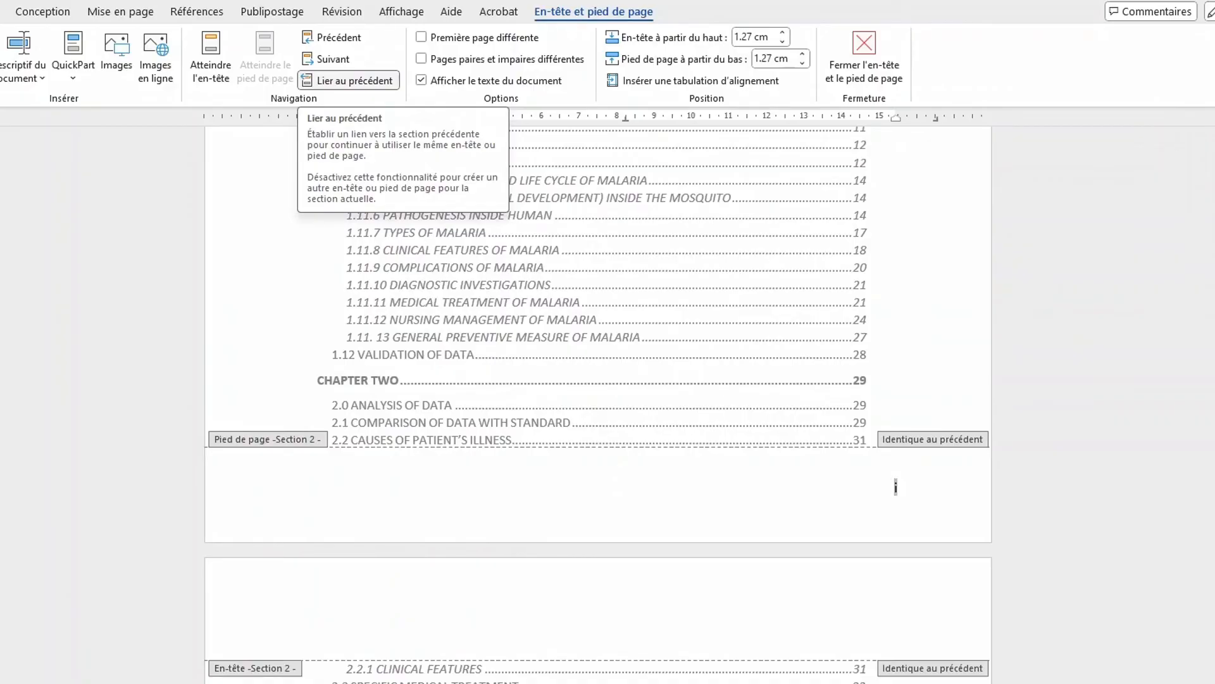
{"action": "scroll", "coordinate": [598, 405], "scroll_direction": "up", "scroll_amount": 3}
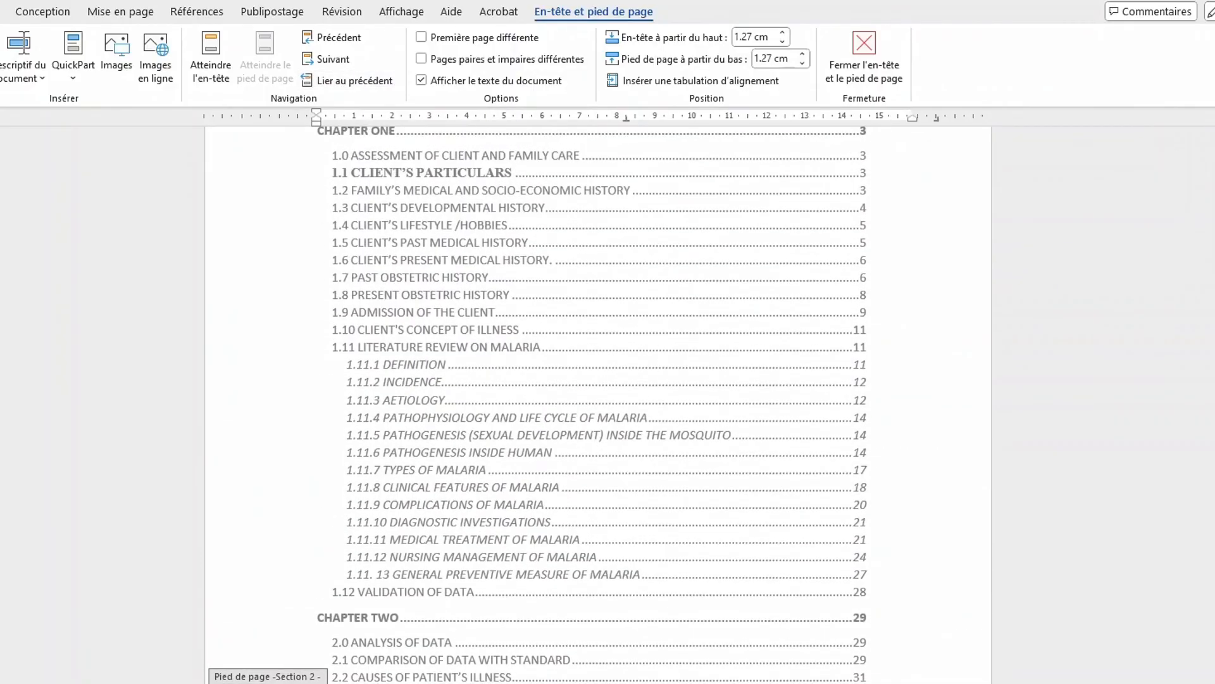
{"action": "scroll", "coordinate": [896, 629], "scroll_direction": "up", "scroll_amount": 3}
{"action": "scroll", "coordinate": [896, 628], "scroll_direction": "down", "scroll_amount": 5}
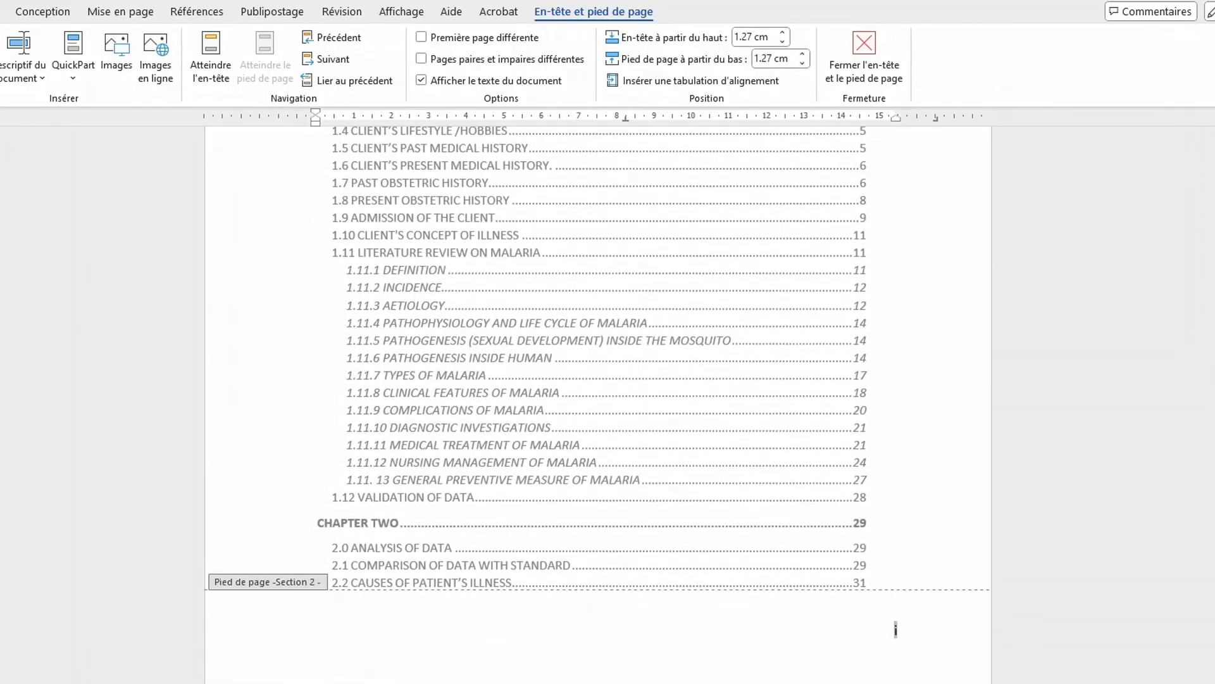
Step: Delete the page number from the cover page's Section 1 footer
{"action": "scroll", "coordinate": [896, 628], "scroll_direction": "up", "scroll_amount": 10}
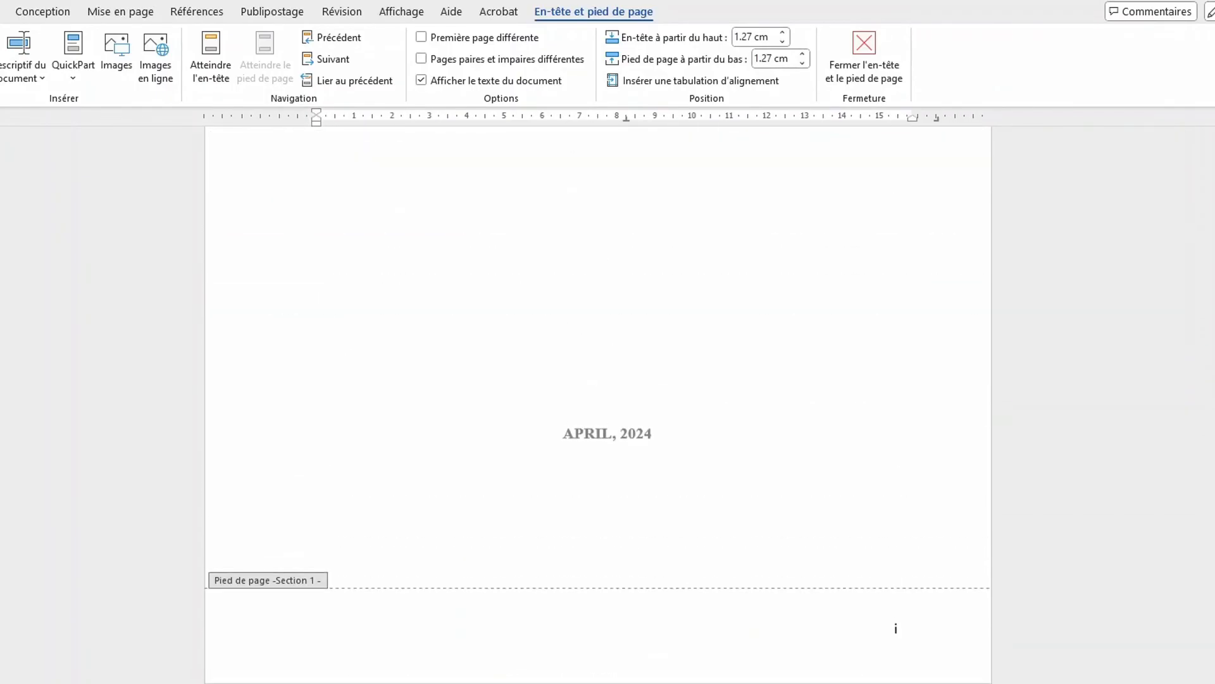
{"action": "left_click", "coordinate": [896, 633]}
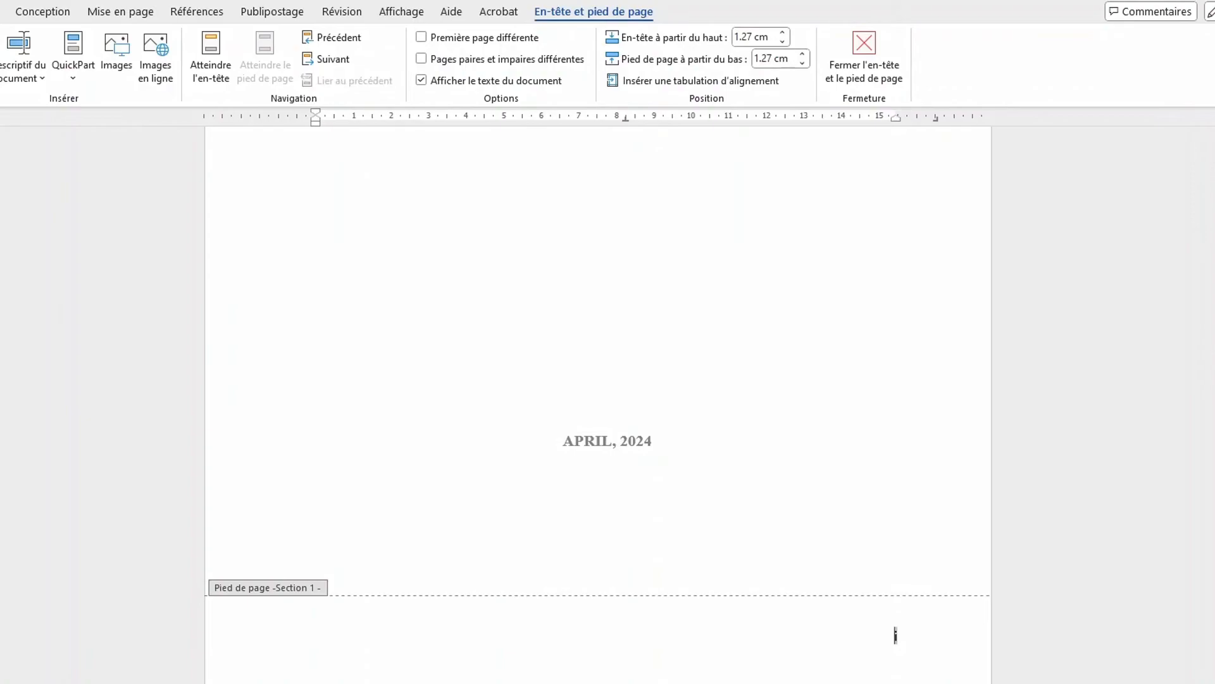
{"action": "double_click", "coordinate": [897, 635]}
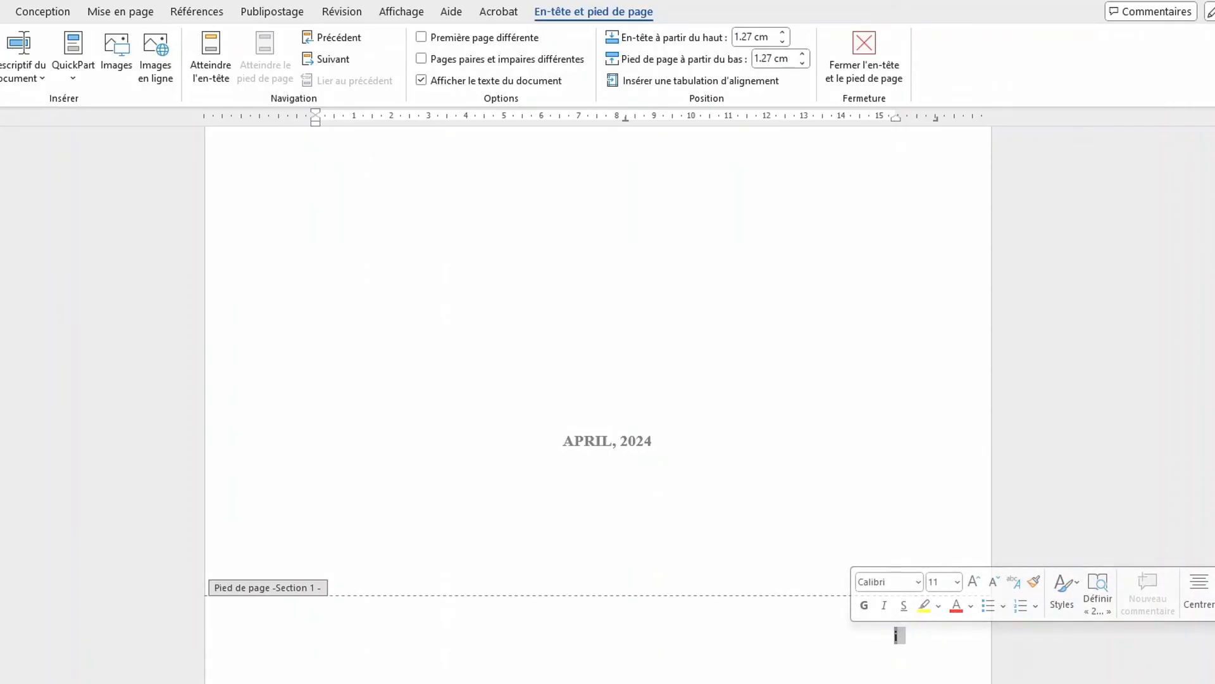
{"action": "key", "text": "Delete"}
Step: Check the page numbers in the Section 2 footers from the table of content to the Introduction
{"action": "scroll", "coordinate": [318, 632], "scroll_direction": "down", "scroll_amount": 7}
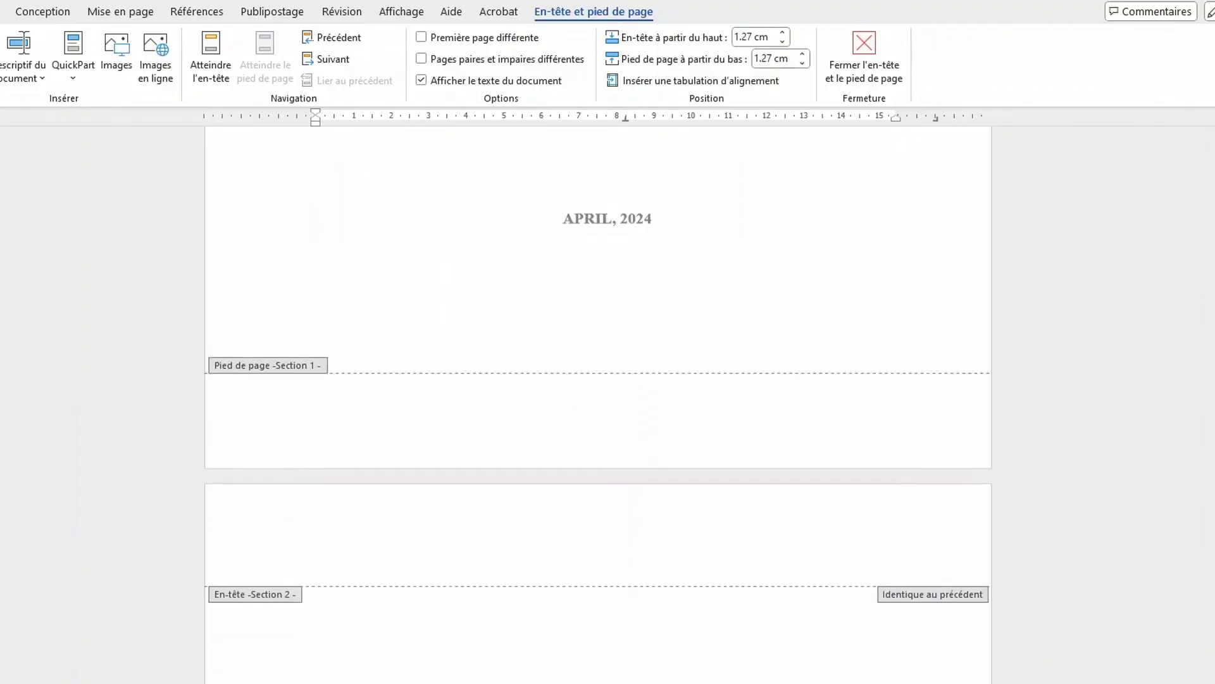
{"action": "scroll", "coordinate": [599, 405], "scroll_direction": "down", "scroll_amount": 15}
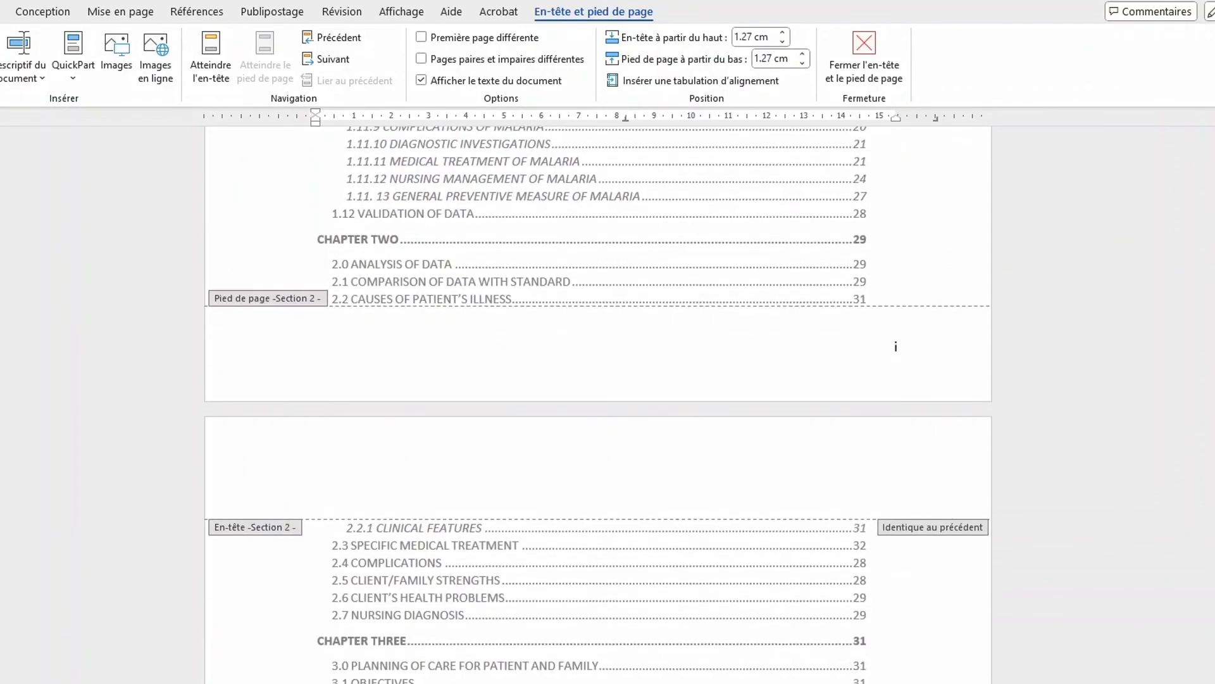
{"action": "scroll", "coordinate": [599, 405], "scroll_direction": "down", "scroll_amount": 15}
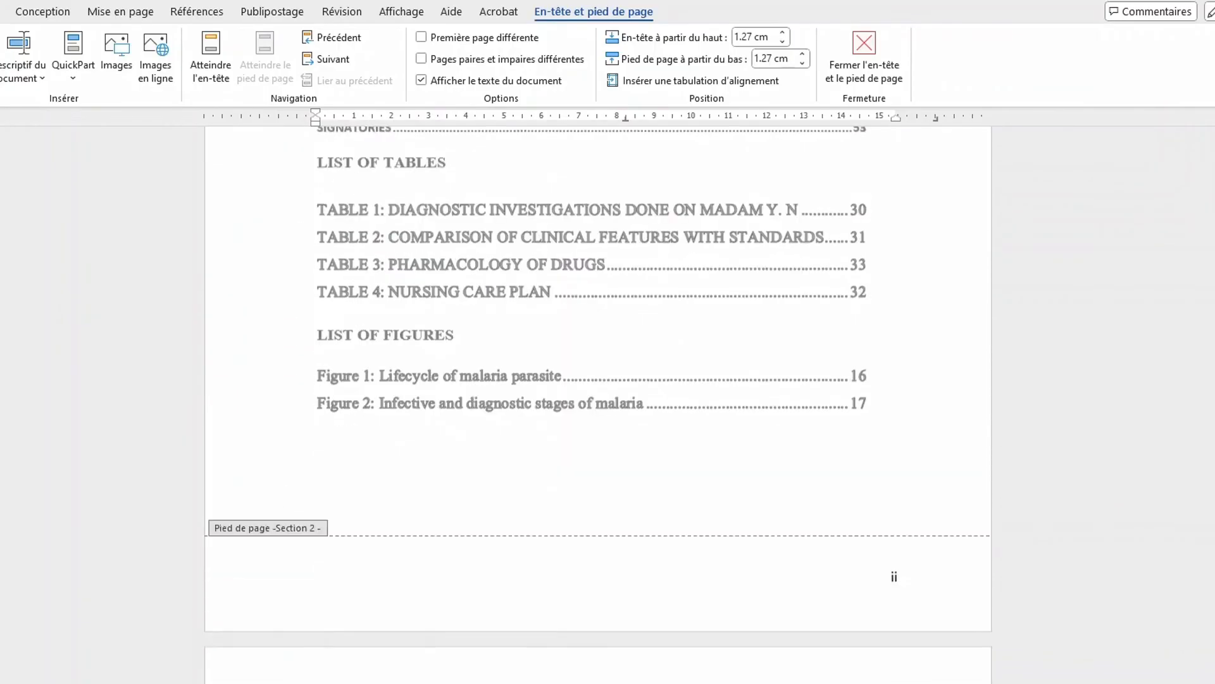
{"action": "scroll", "coordinate": [598, 405], "scroll_direction": "down", "scroll_amount": 13}
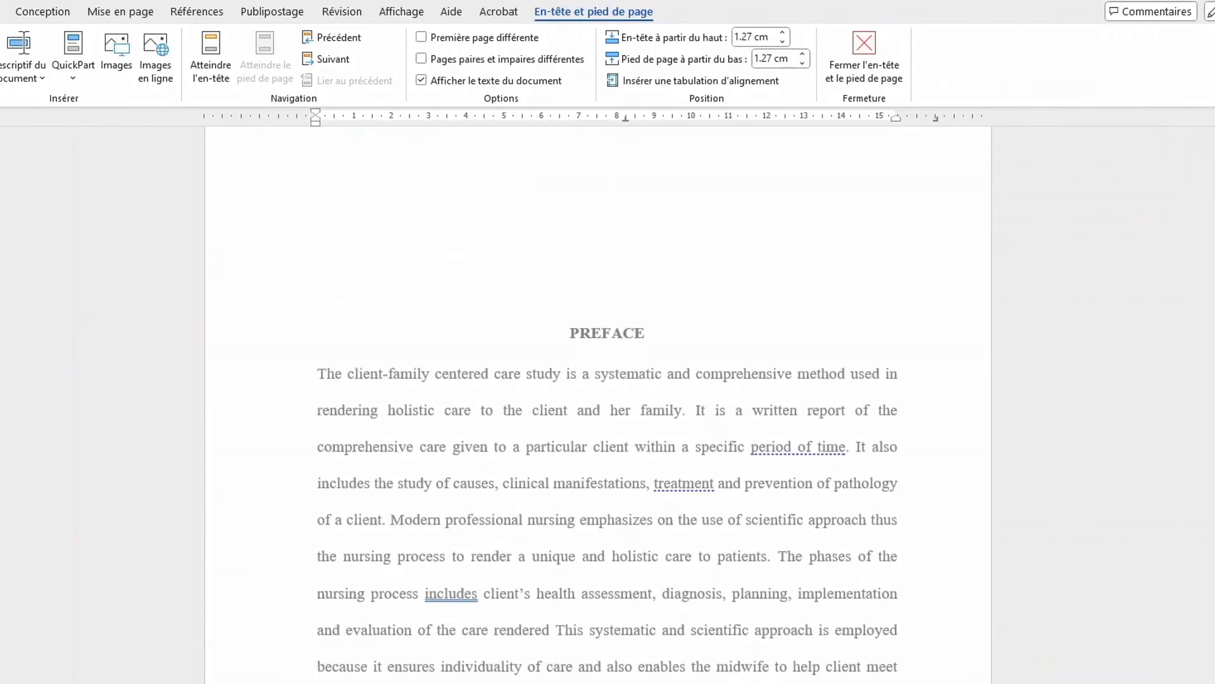
{"action": "scroll", "coordinate": [598, 405], "scroll_direction": "down", "scroll_amount": 14}
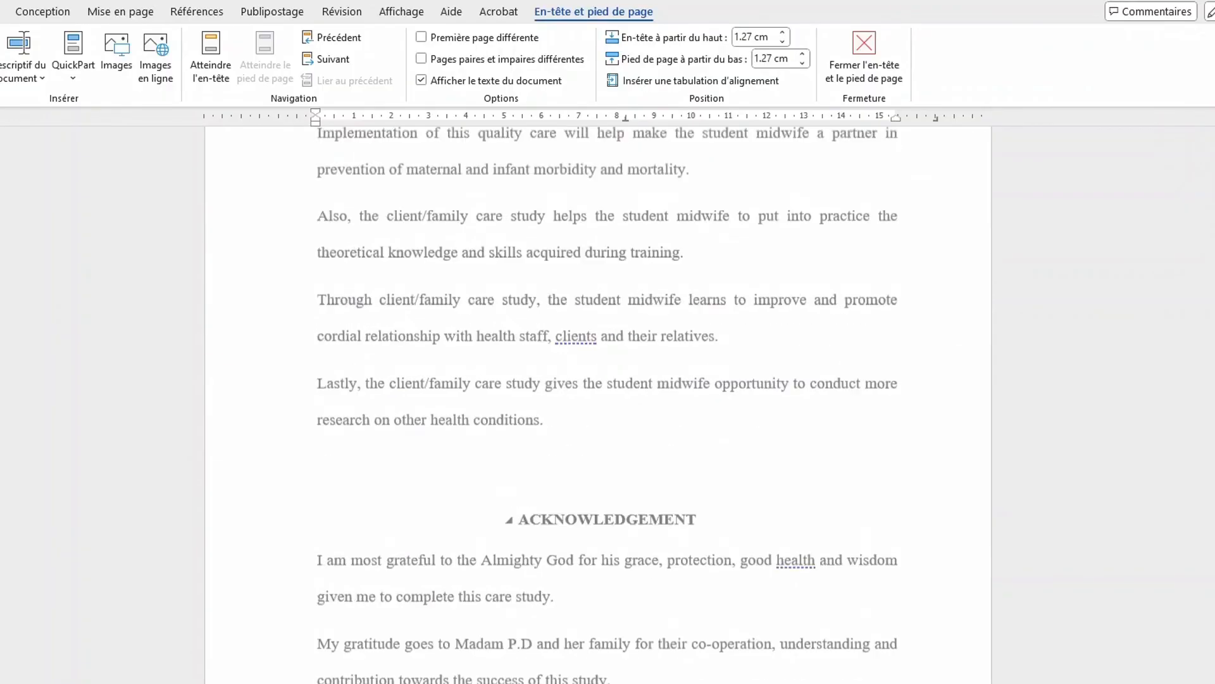
{"action": "scroll", "coordinate": [598, 406], "scroll_direction": "down", "scroll_amount": 14}
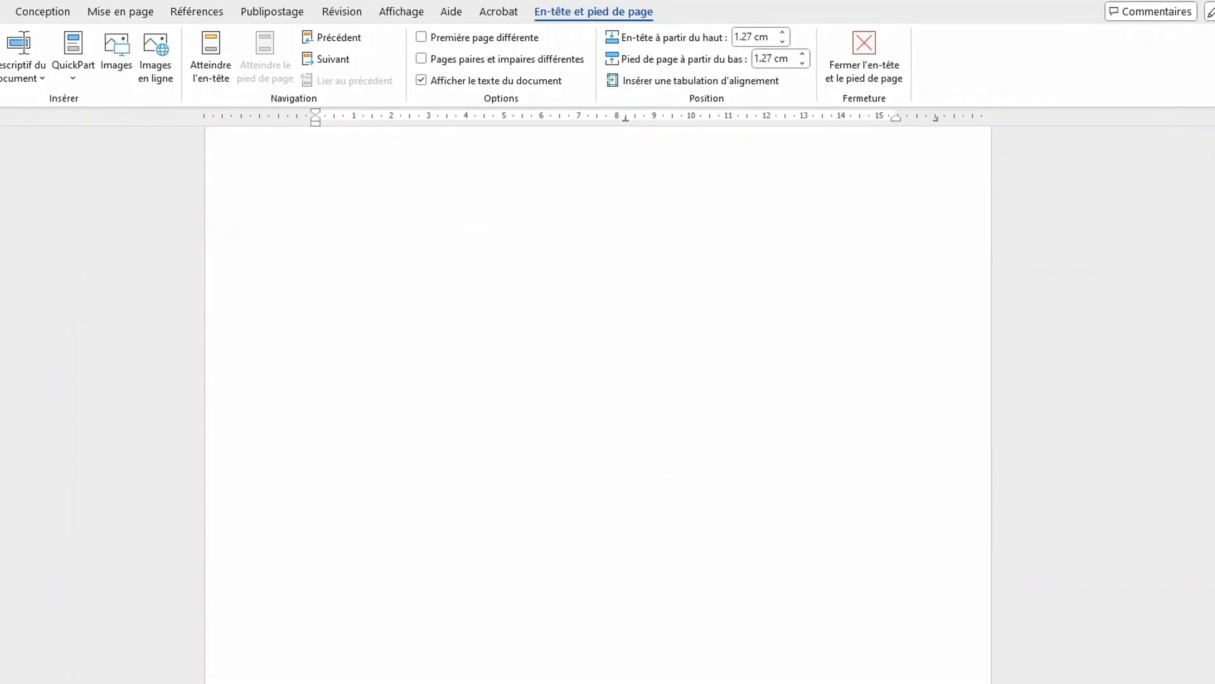
{"action": "scroll", "coordinate": [599, 405], "scroll_direction": "down", "scroll_amount": 1}
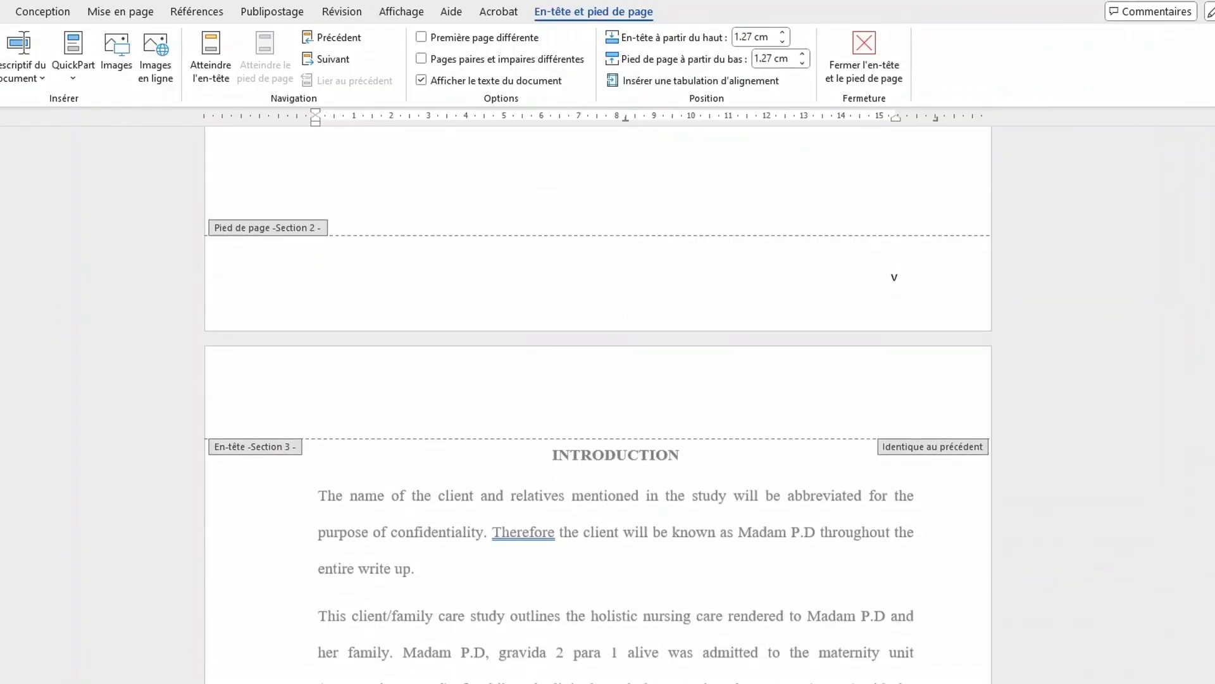
Step: Check the page number in the Introduction's Section 3 footer, and close the footer view back on the cover page
{"action": "scroll", "coordinate": [599, 405], "scroll_direction": "down", "scroll_amount": 12}
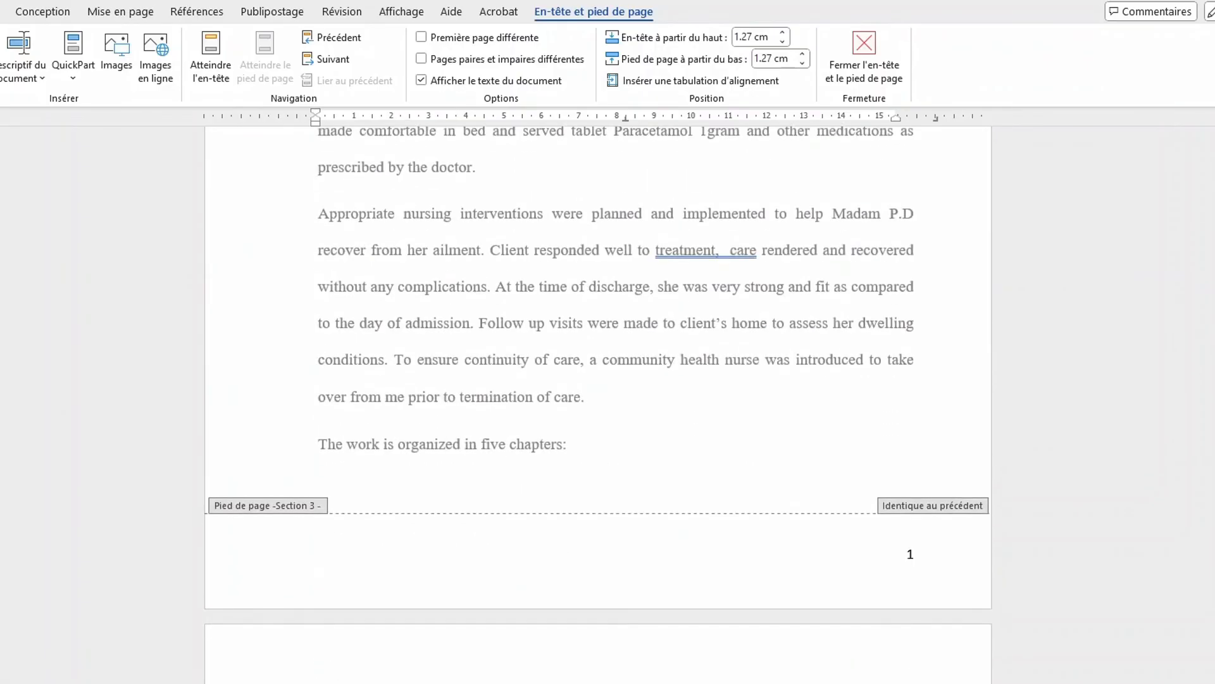
{"action": "left_click_drag", "start_coordinate": [1213, 233], "coordinate": [1213, 212]}
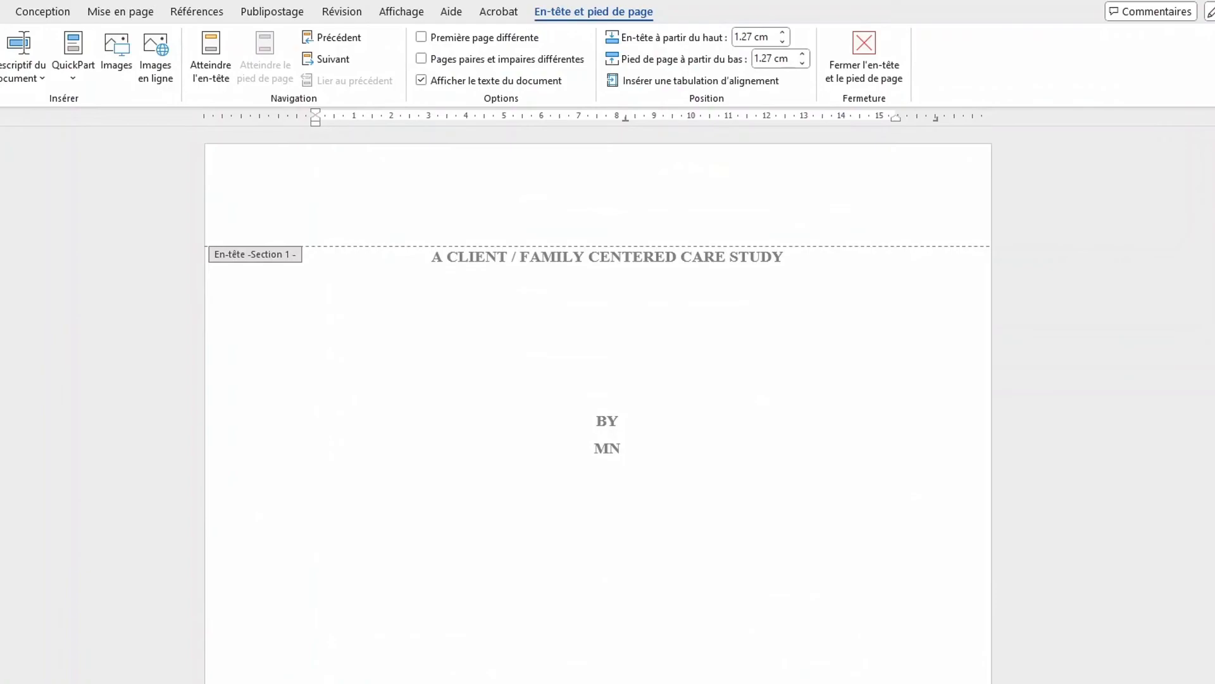
{"action": "double_click", "coordinate": [608, 480]}
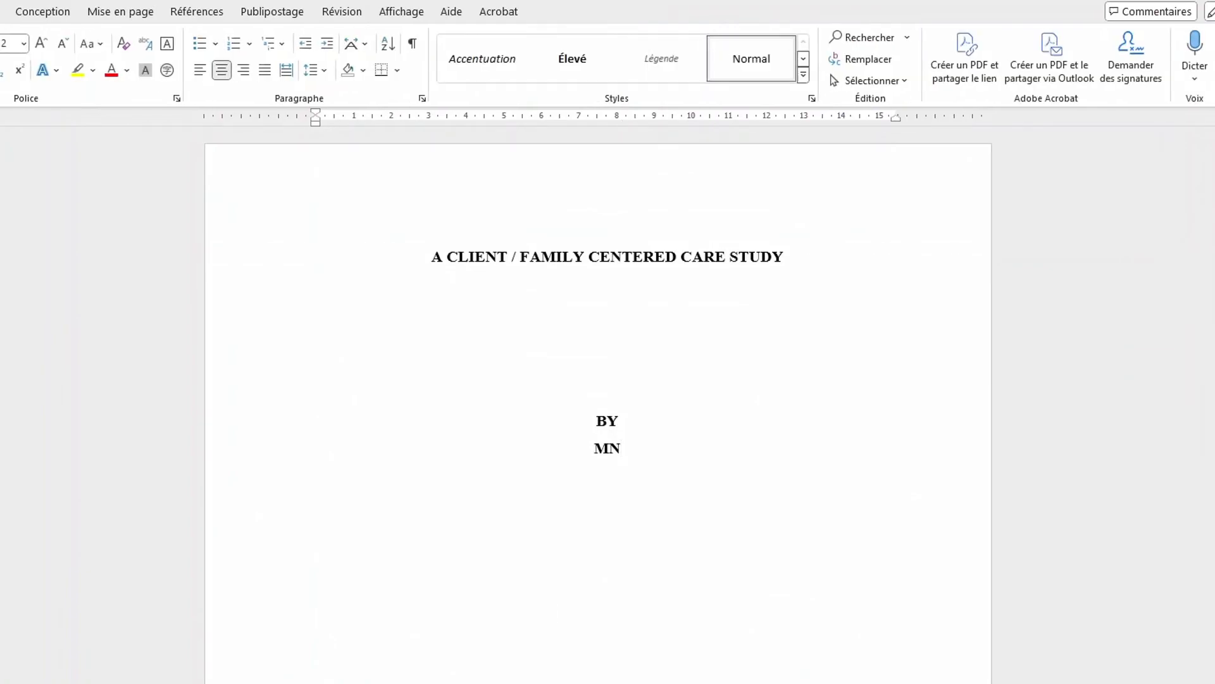
{"action": "scroll", "coordinate": [608, 480], "scroll_direction": "down", "scroll_amount": 2}
{"action": "scroll", "coordinate": [598, 405], "scroll_direction": "up", "scroll_amount": 3}
{"action": "scroll", "coordinate": [598, 406], "scroll_direction": "down", "scroll_amount": 8}
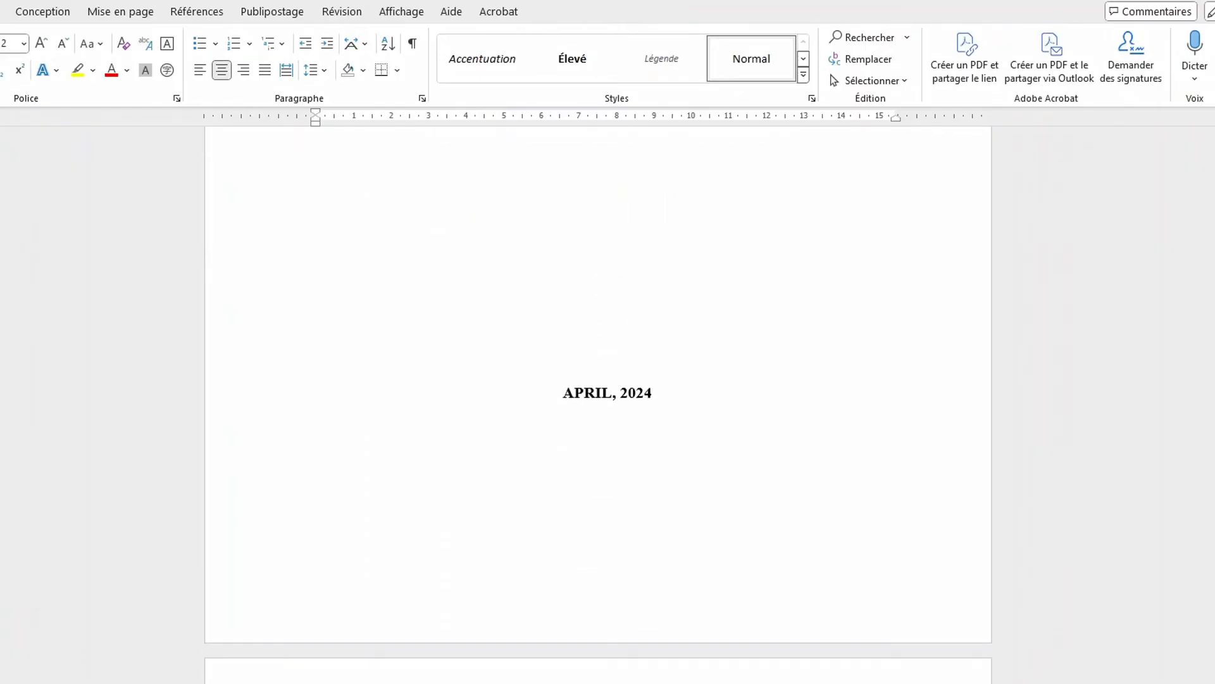
{"action": "key", "text": "alt+p"}
{"action": "key", "text": "s"}
{"action": "key", "text": "p"}
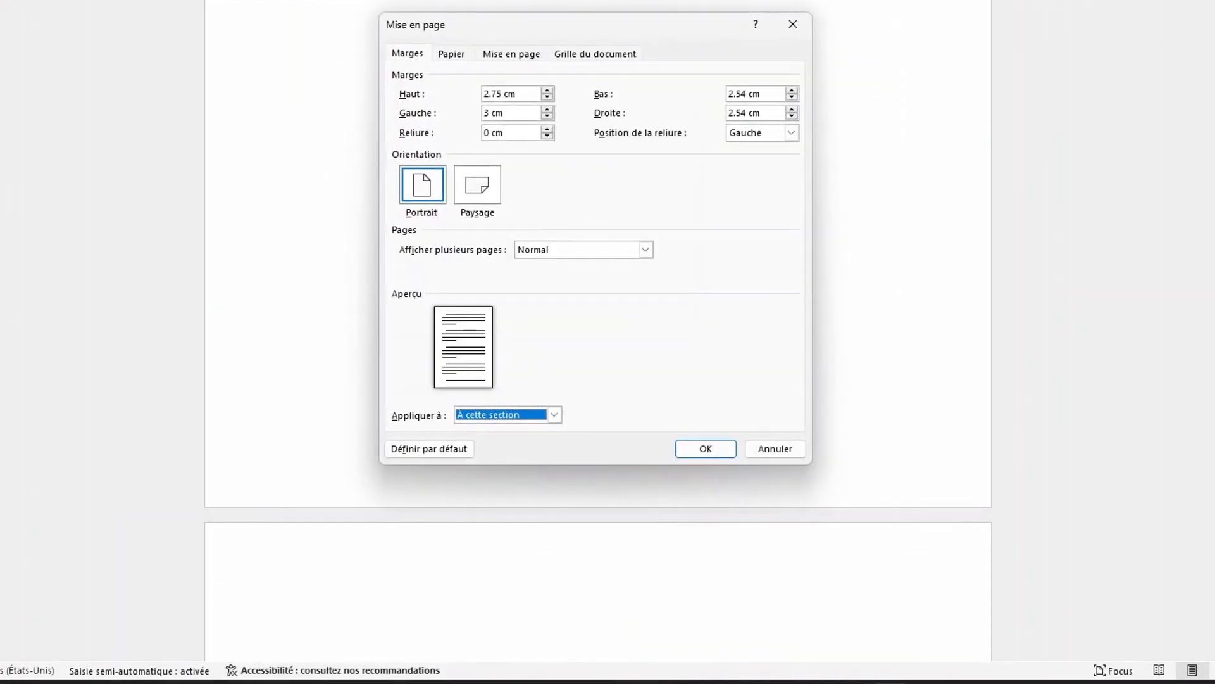
Step: Show the header and footer areas to examine the Section 1 and Section 2 labels and page numbers, and return to the cover page text
{"action": "double_click", "coordinate": [317, 579]}
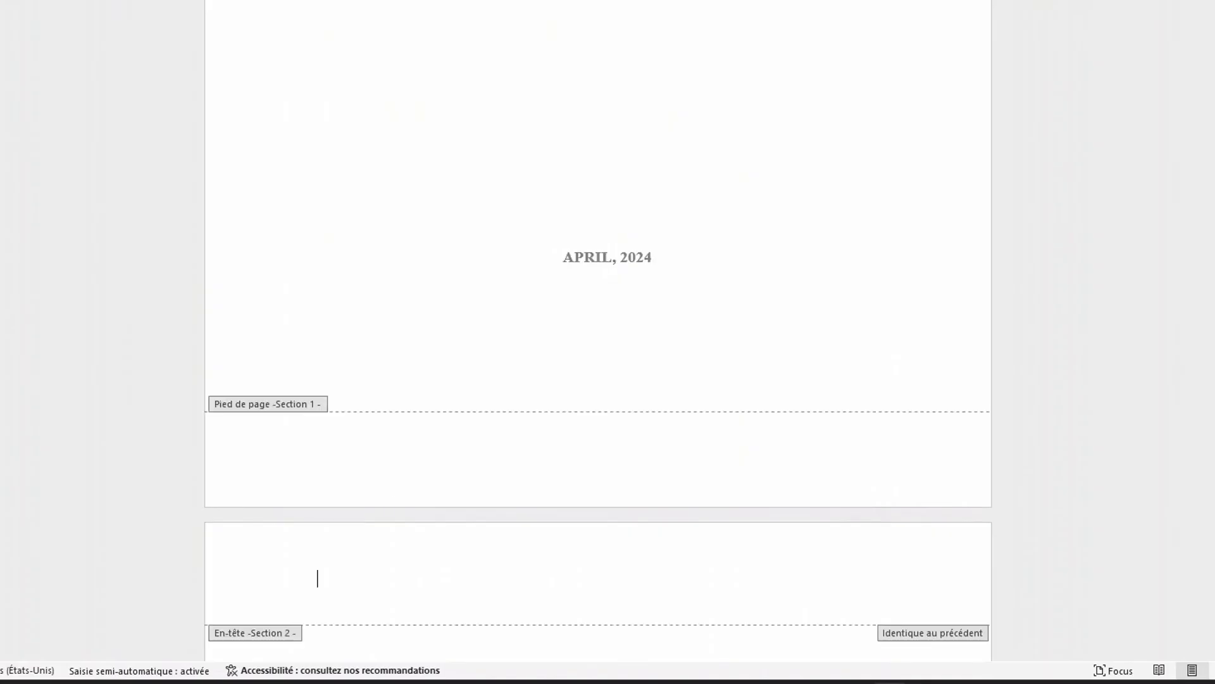
{"action": "scroll", "coordinate": [599, 329], "scroll_direction": "up", "scroll_amount": 1}
{"action": "scroll", "coordinate": [599, 329], "scroll_direction": "down", "scroll_amount": 4}
{"action": "scroll", "coordinate": [598, 329], "scroll_direction": "up", "scroll_amount": 10}
{"action": "scroll", "coordinate": [598, 329], "scroll_direction": "down", "scroll_amount": 6}
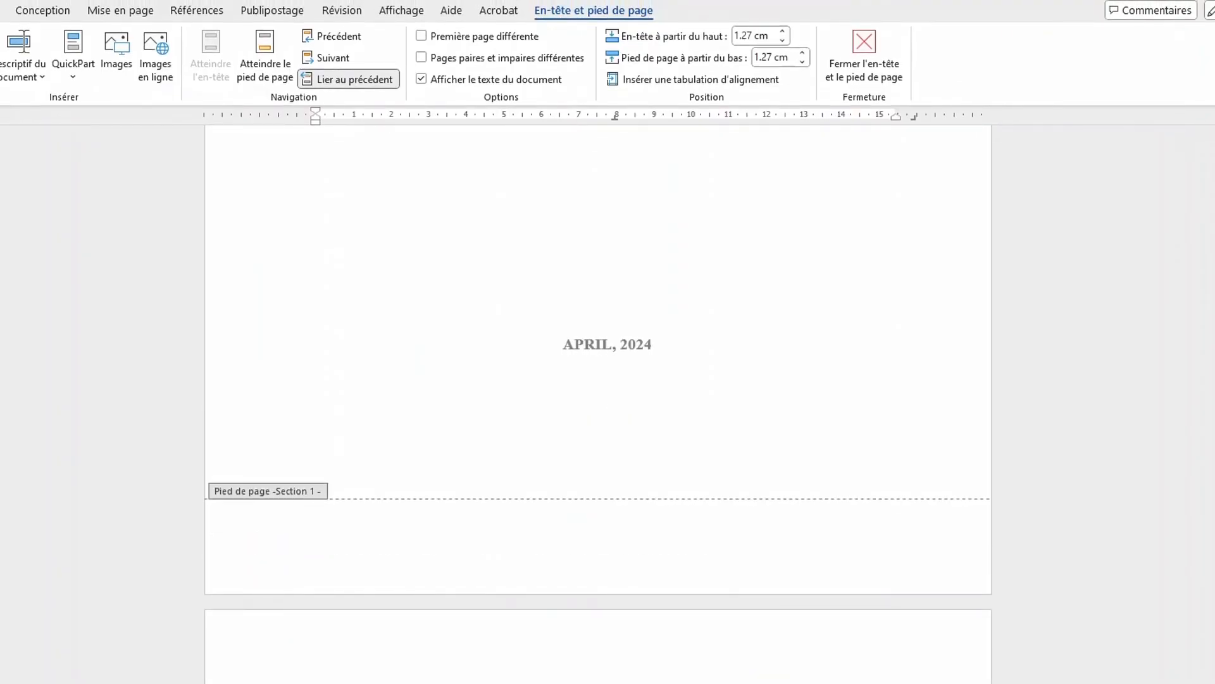
{"action": "scroll", "coordinate": [306, 507], "scroll_direction": "down", "scroll_amount": 4}
{"action": "scroll", "coordinate": [896, 563], "scroll_direction": "down", "scroll_amount": 7}
{"action": "scroll", "coordinate": [599, 392], "scroll_direction": "down", "scroll_amount": 7}
{"action": "scroll", "coordinate": [598, 393], "scroll_direction": "up", "scroll_amount": 4}
{"action": "scroll", "coordinate": [598, 393], "scroll_direction": "down", "scroll_amount": 12}
{"action": "scroll", "coordinate": [598, 393], "scroll_direction": "down", "scroll_amount": 7}
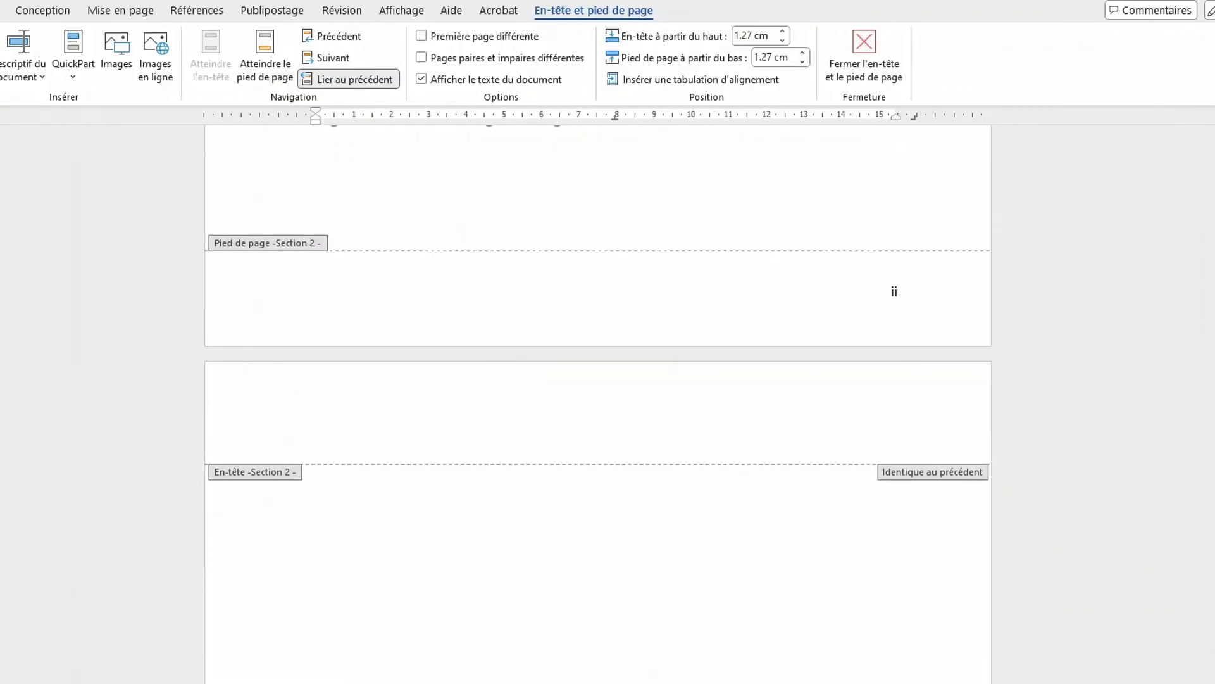
{"action": "scroll", "coordinate": [598, 393], "scroll_direction": "up", "scroll_amount": 20}
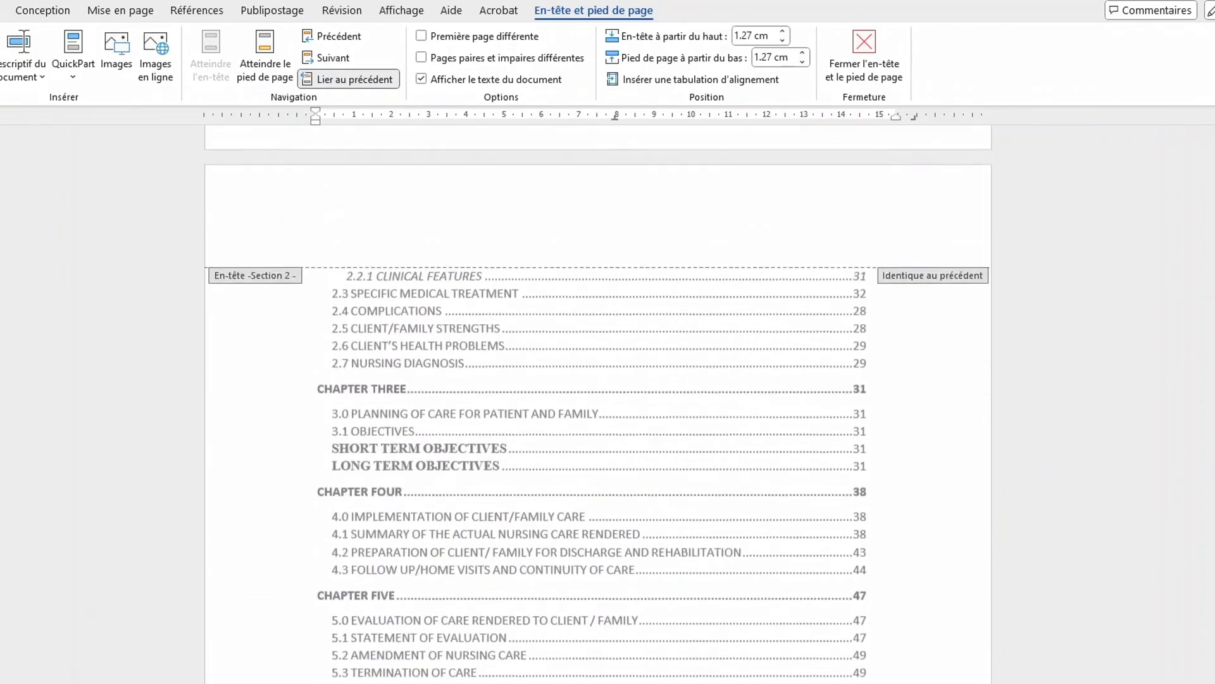
{"action": "scroll", "coordinate": [896, 450], "scroll_direction": "up", "scroll_amount": 20}
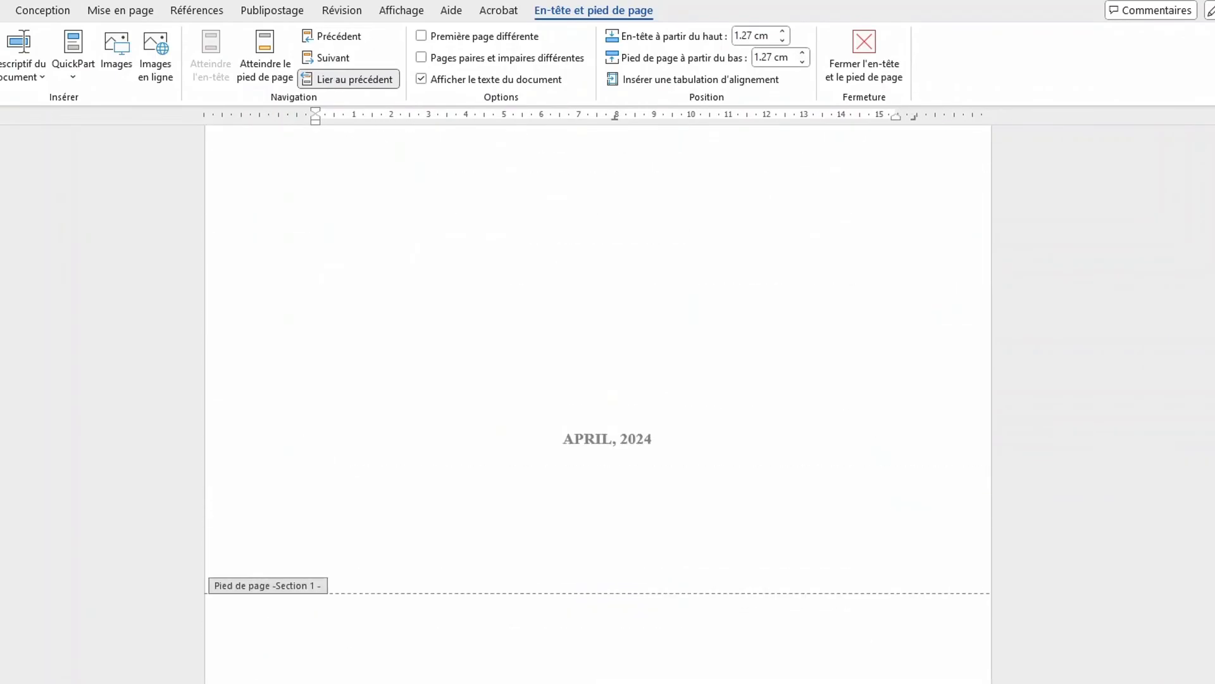
{"action": "scroll", "coordinate": [598, 393], "scroll_direction": "up", "scroll_amount": 3}
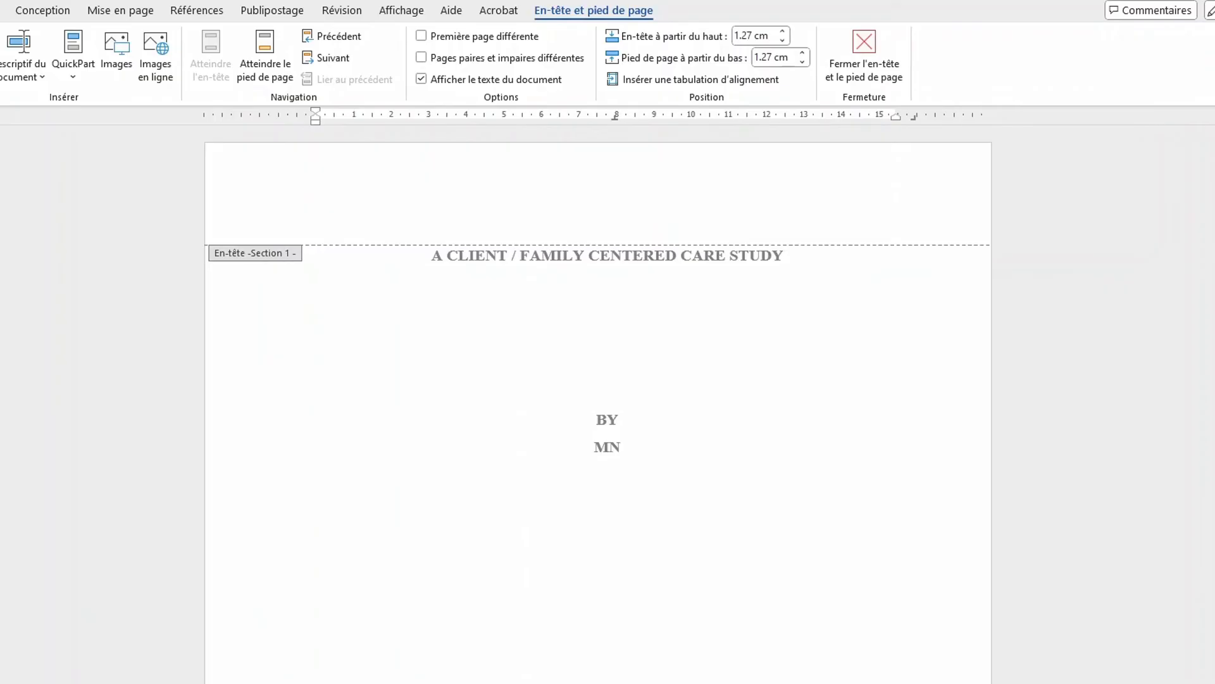
{"action": "triple_click", "coordinate": [626, 451]}
{"action": "left_click", "coordinate": [625, 451]}
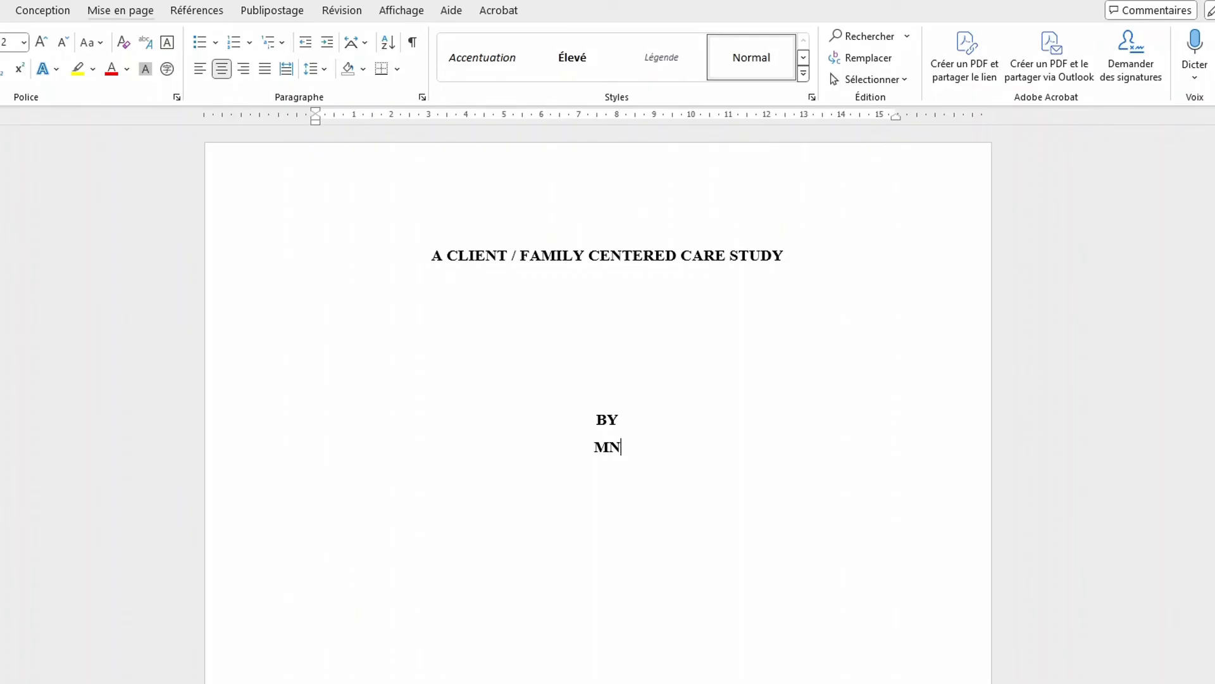
Step: Set up a boxed (Encadrement) page border with a 3 pt width and a blue colour
{"action": "left_click", "coordinate": [43, 10]}
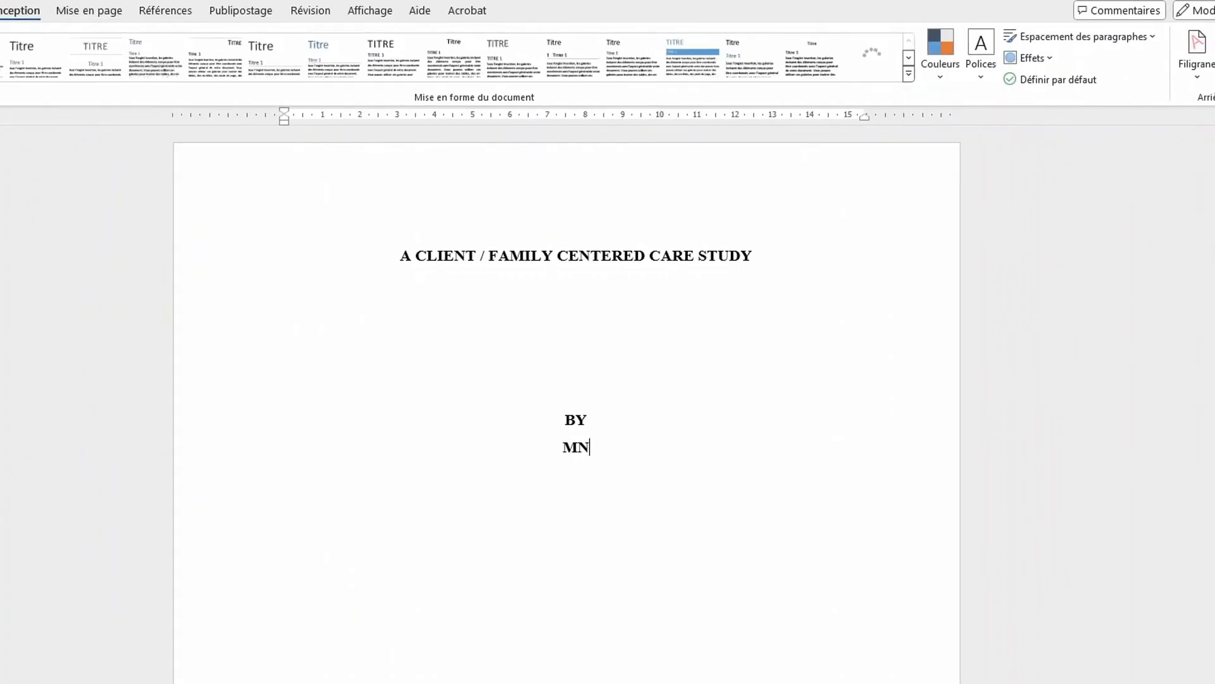
{"action": "left_click", "coordinate": [1166, 57]}
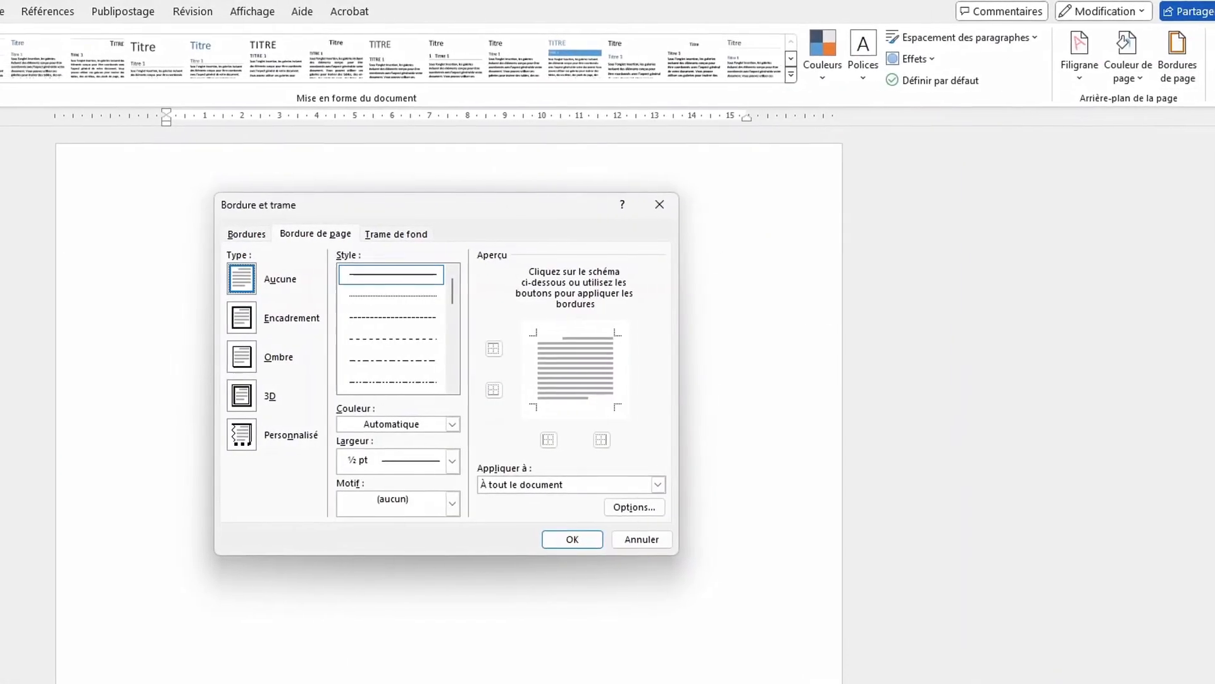
{"action": "left_click", "coordinate": [372, 316]}
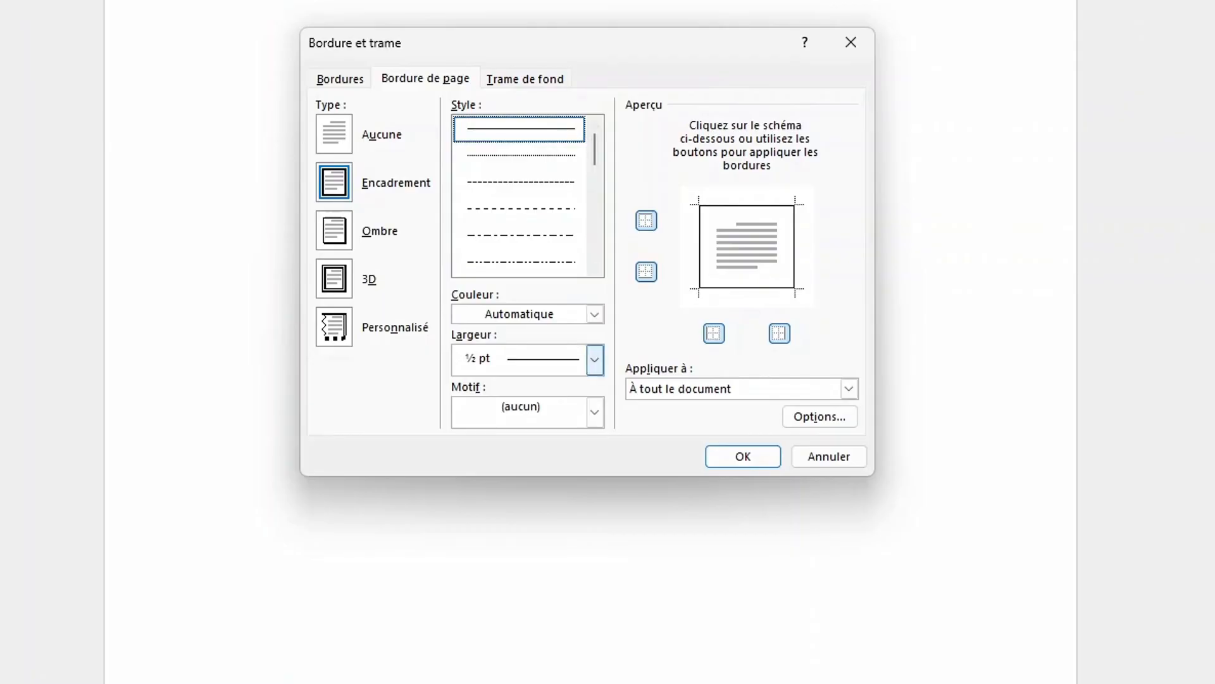
{"action": "left_click", "coordinate": [594, 360]}
{"action": "left_click", "coordinate": [515, 550]}
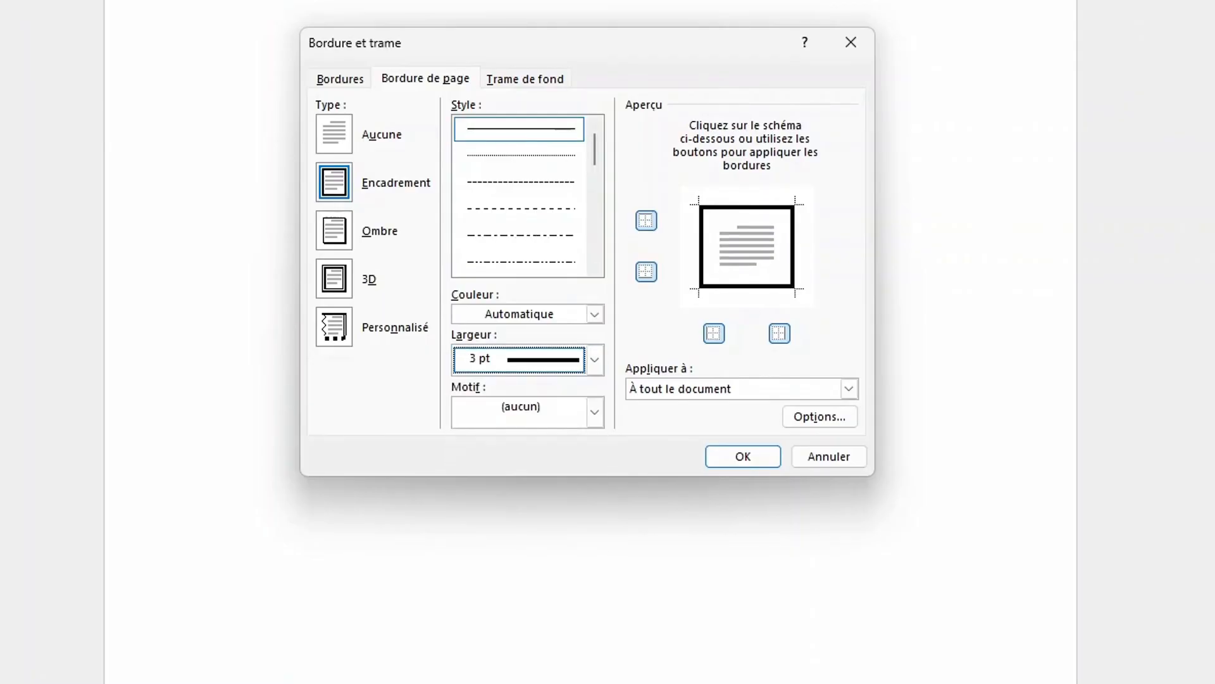
{"action": "left_click", "coordinate": [595, 314]}
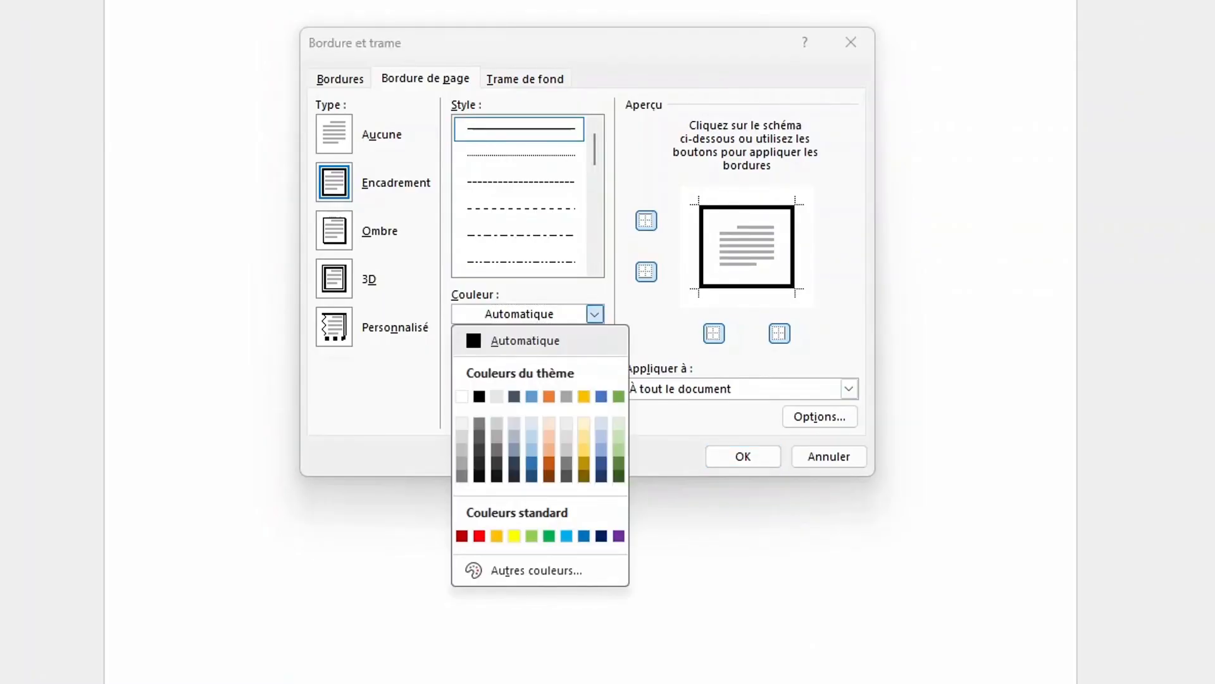
{"action": "left_click", "coordinate": [532, 396]}
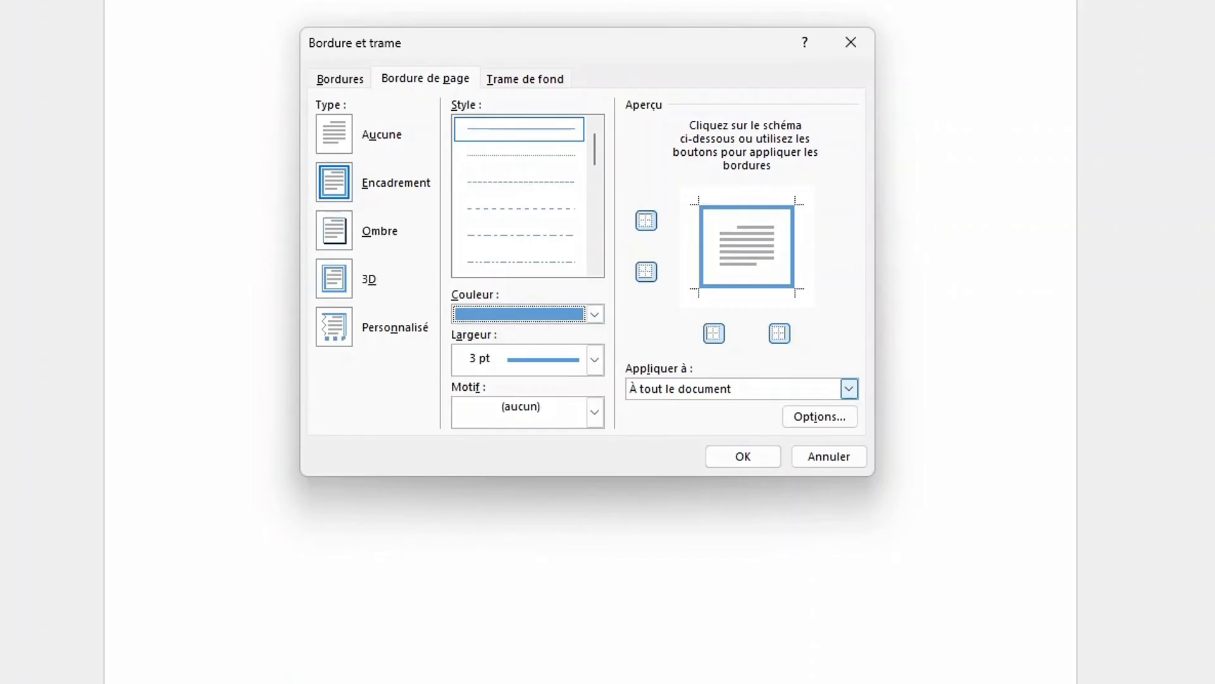
Step: Apply the page border to this section only (À cette section) and check it on the cover page and the page after it
{"action": "left_click", "coordinate": [849, 388]}
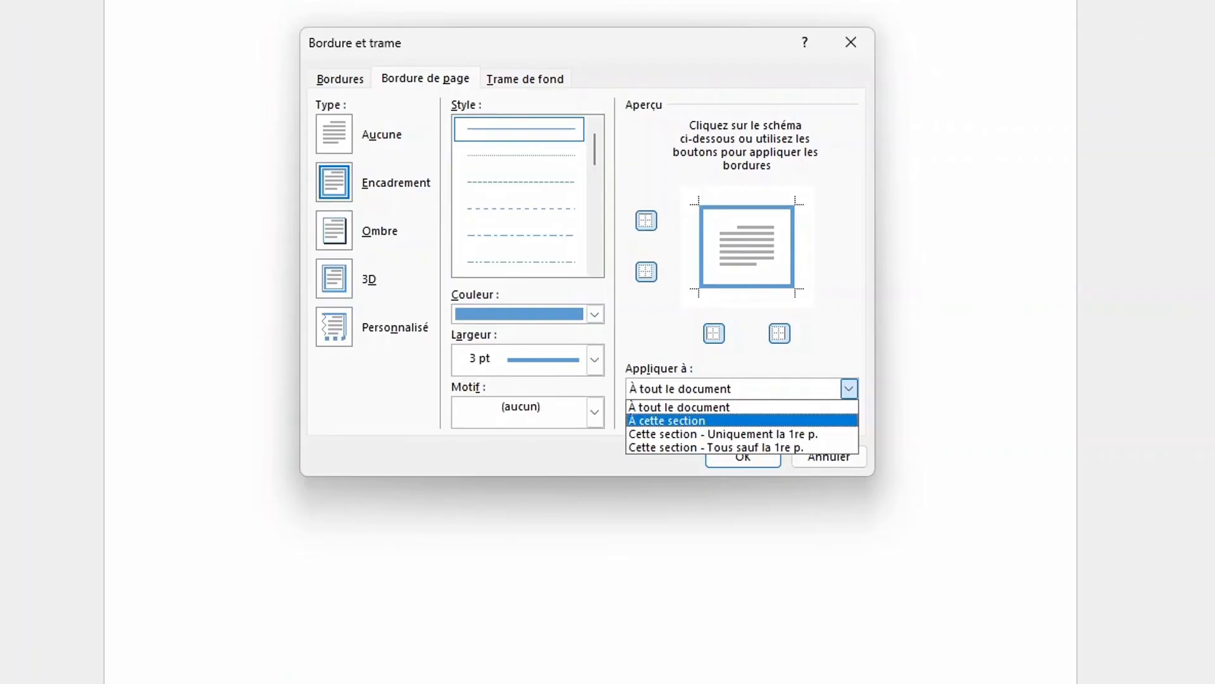
{"action": "left_click", "coordinate": [667, 421]}
{"action": "left_click", "coordinate": [743, 456]}
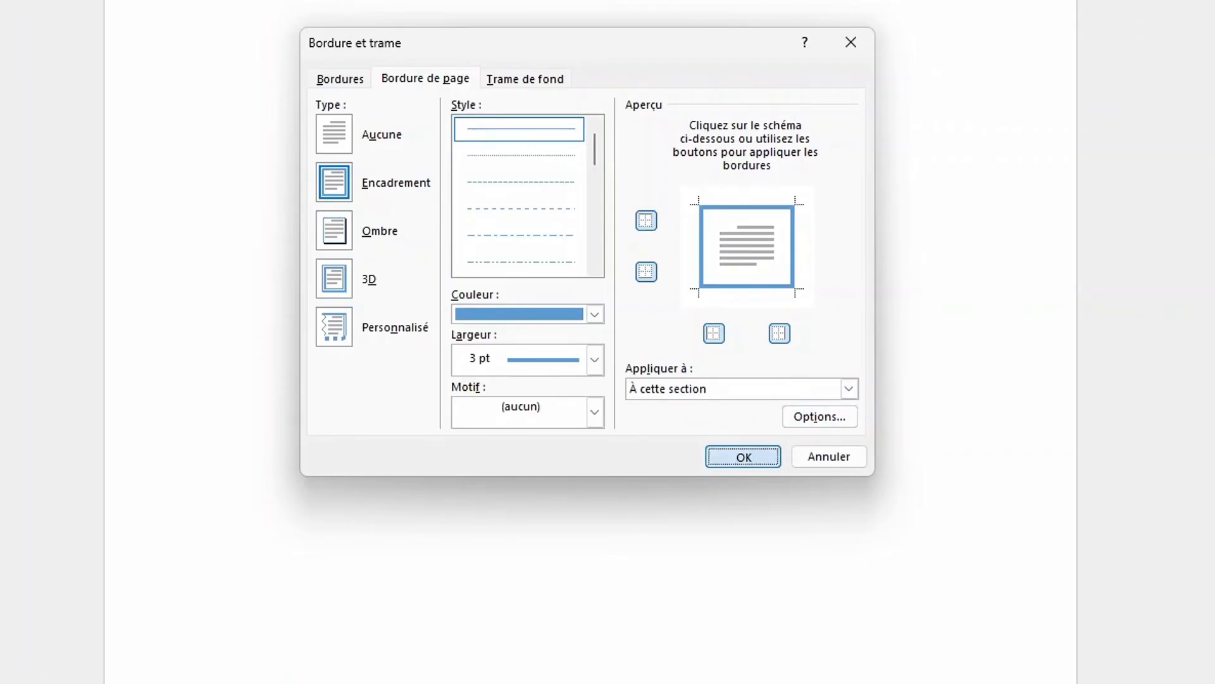
{"action": "scroll", "coordinate": [594, 355], "scroll_direction": "down", "scroll_amount": 3}
{"action": "scroll", "coordinate": [593, 355], "scroll_direction": "down", "scroll_amount": 7}
{"action": "scroll", "coordinate": [594, 355], "scroll_direction": "up", "scroll_amount": 10}
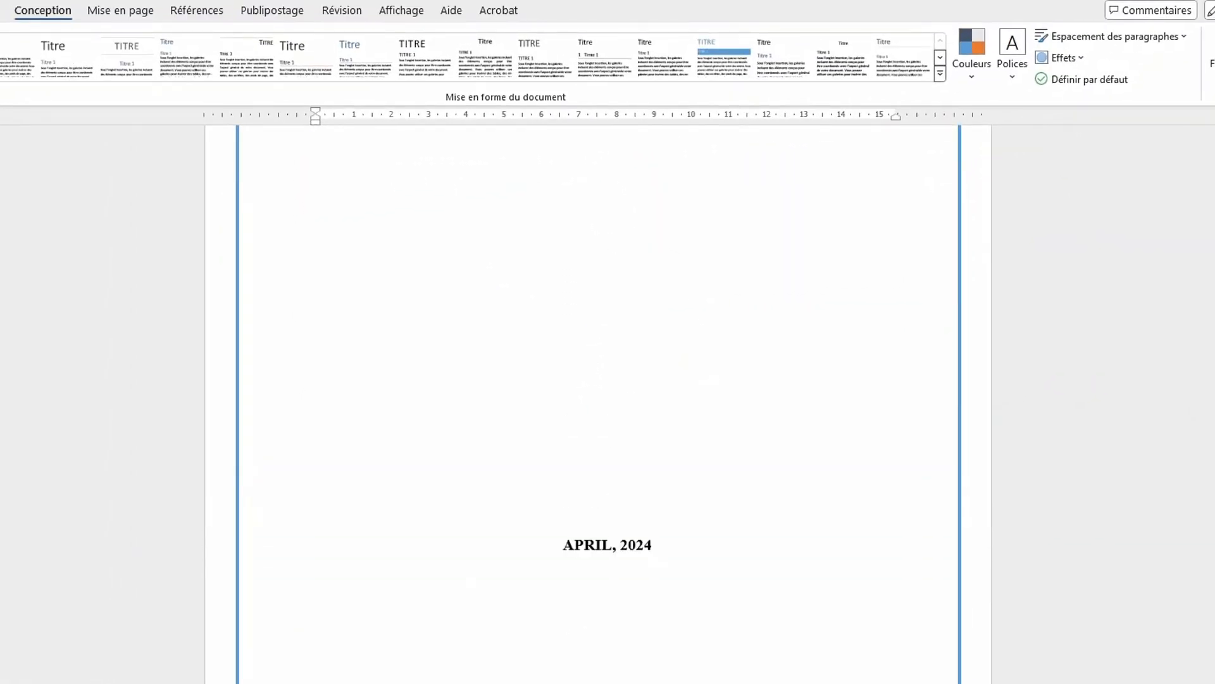
{"action": "scroll", "coordinate": [597, 405], "scroll_direction": "down", "scroll_amount": 12}
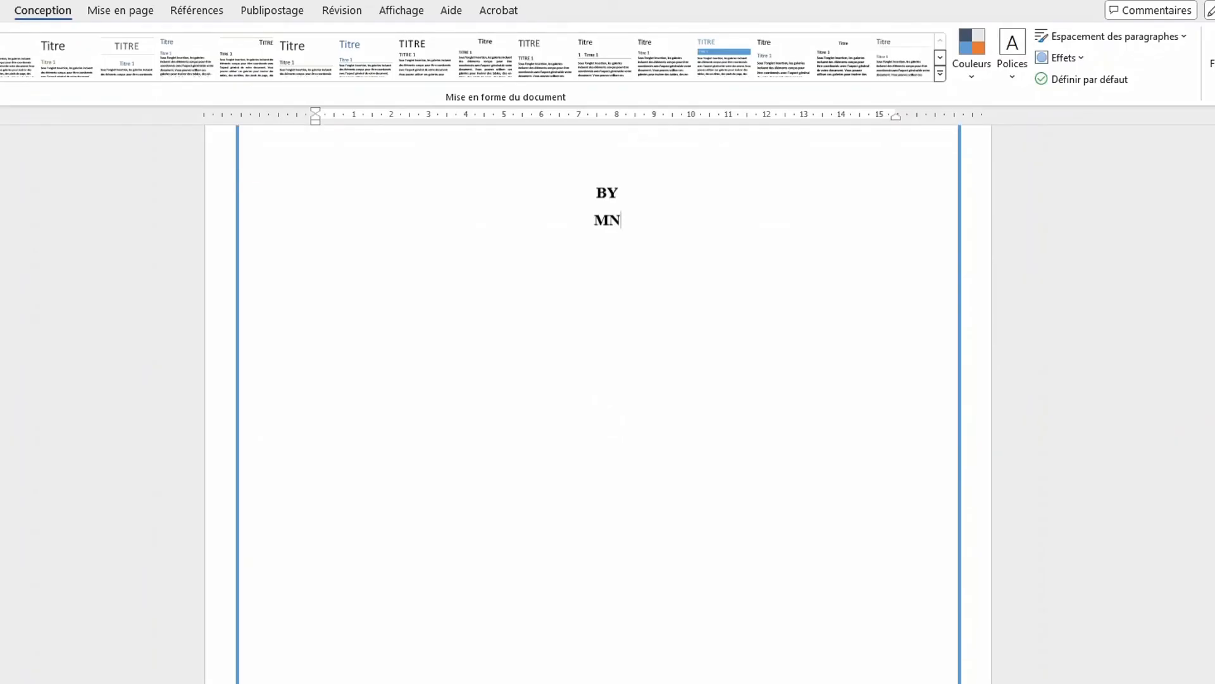
{"action": "scroll", "coordinate": [598, 405], "scroll_direction": "down", "scroll_amount": 2}
{"action": "scroll", "coordinate": [598, 405], "scroll_direction": "up", "scroll_amount": 3}
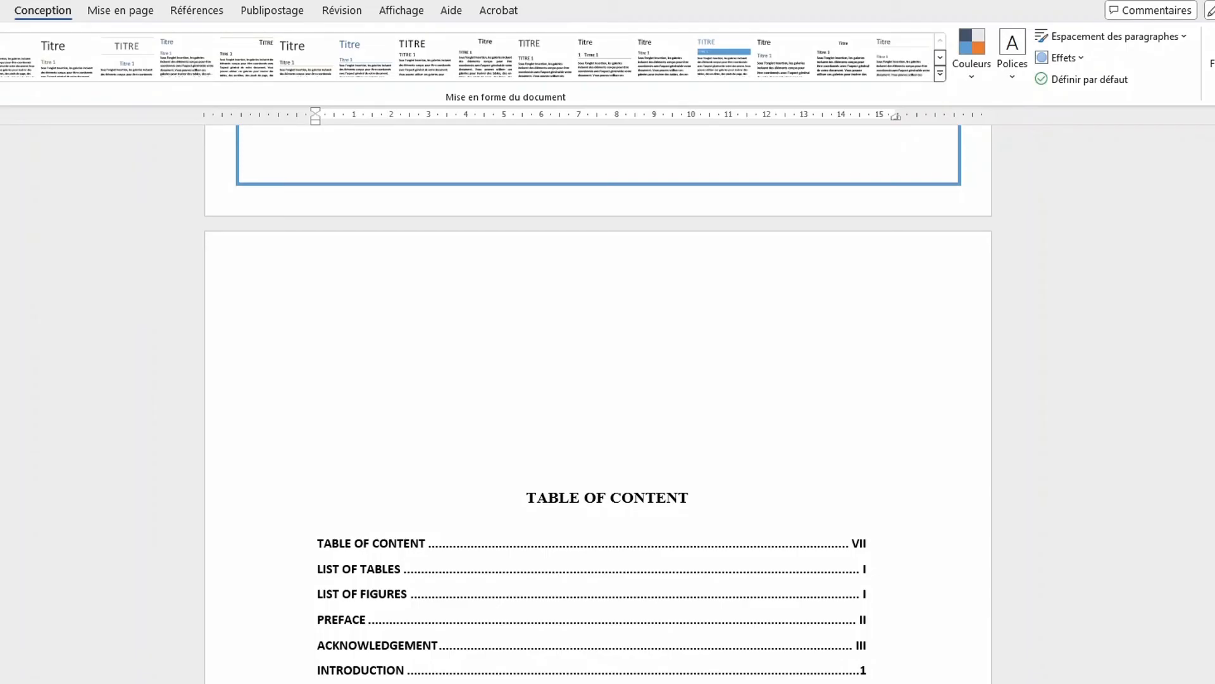
Step: Delete the empty lines above the TABLE OF CONTENT heading, and undo the excess deletion in the cover page's date
{"action": "left_click", "coordinate": [318, 462]}
{"action": "key", "text": "BackSpace"}
{"action": "key", "text": "BackSpace"}
{"action": "key", "text": "BackSpace"}
{"action": "key", "text": "BackSpace"}
{"action": "key", "text": "BackSpace"}
{"action": "key", "text": "BackSpace"}
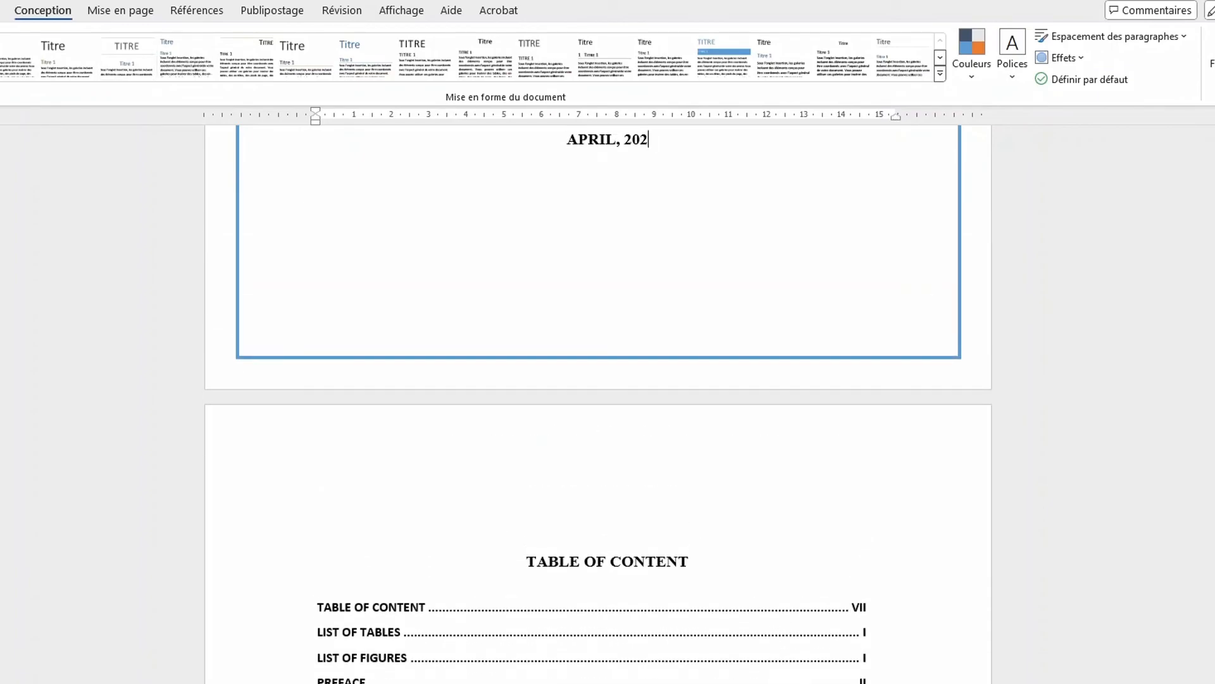
{"action": "key", "text": "ctrl+z"}
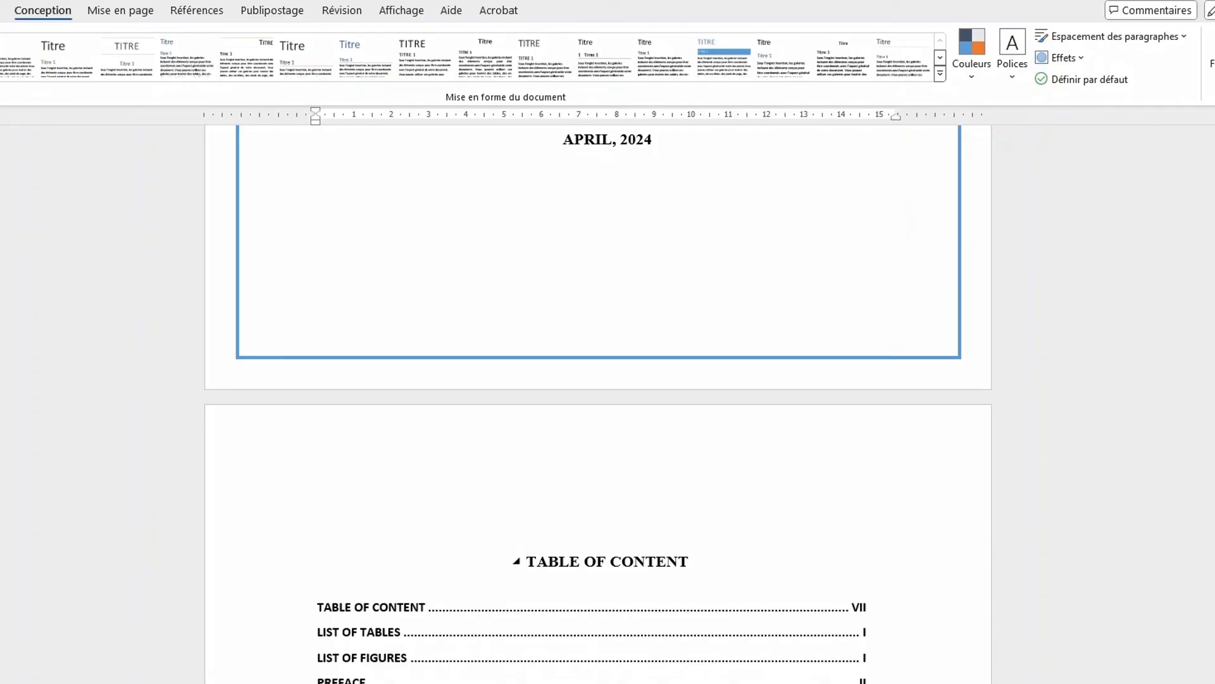
Step: Remove the remaining empty line above the TABLE OF CONTENT heading and centre the heading
{"action": "key", "text": "BackSpace"}
{"action": "key", "text": "BackSpace"}
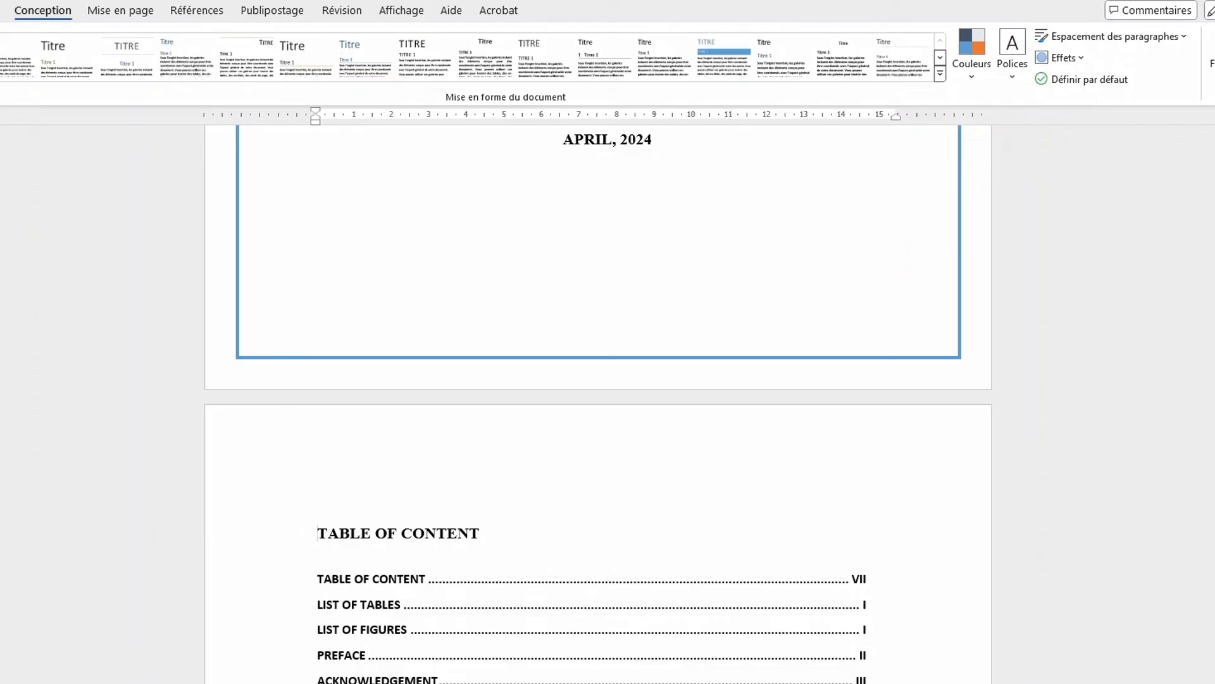
{"action": "key", "text": "alt+l"}
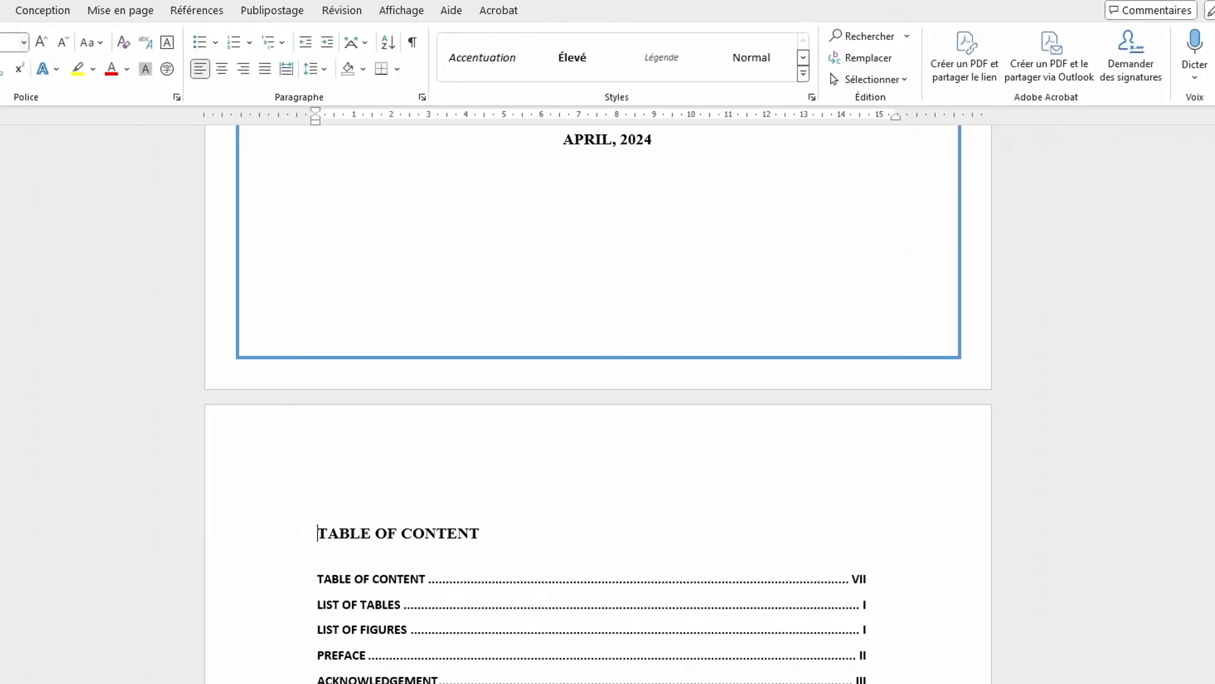
{"action": "key", "text": "ctrl+e"}
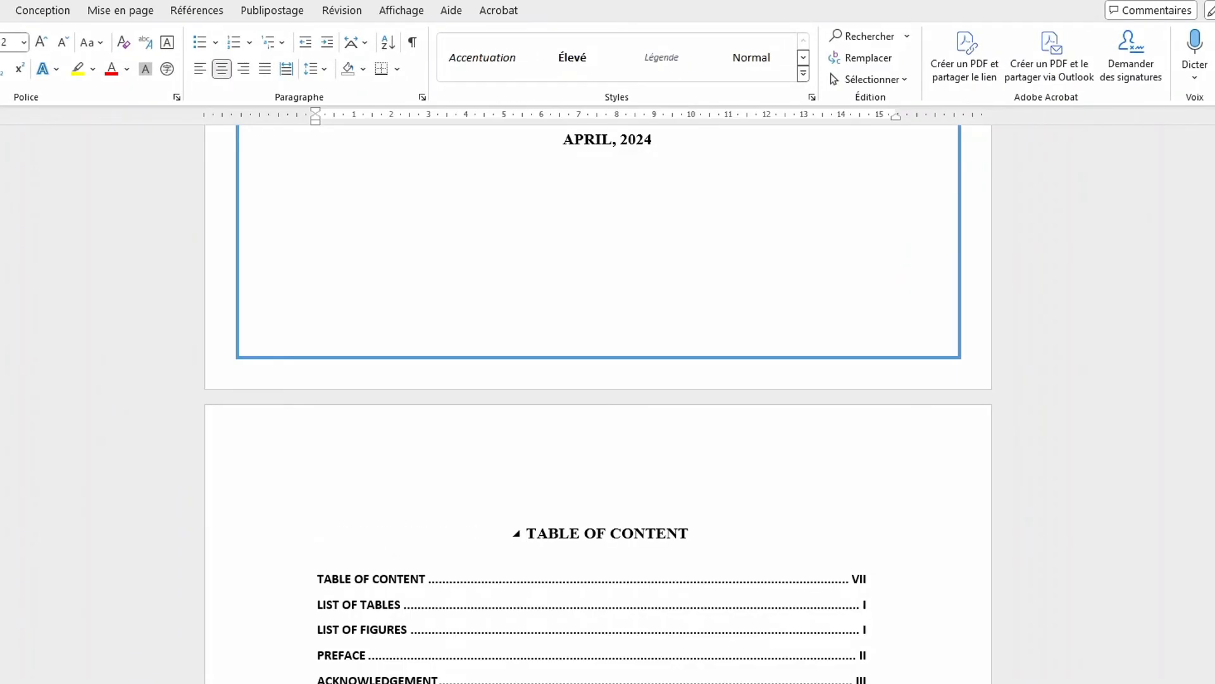
Step: Check the layout and page numbers from the table of content through to the Preface page
{"action": "scroll", "coordinate": [598, 379], "scroll_direction": "up", "scroll_amount": 3}
{"action": "scroll", "coordinate": [896, 157], "scroll_direction": "down", "scroll_amount": 20}
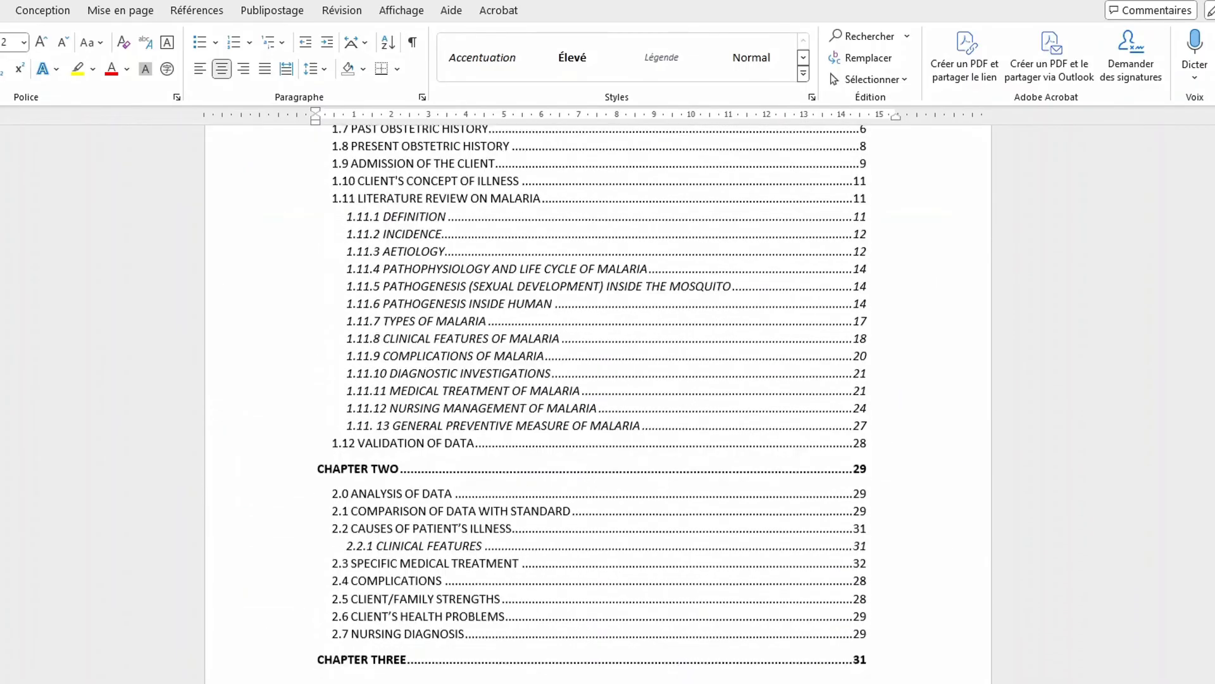
{"action": "scroll", "coordinate": [307, 583], "scroll_direction": "down", "scroll_amount": 10}
{"action": "scroll", "coordinate": [895, 510], "scroll_direction": "up", "scroll_amount": 4}
{"action": "scroll", "coordinate": [895, 512], "scroll_direction": "up", "scroll_amount": 14}
{"action": "scroll", "coordinate": [895, 513], "scroll_direction": "down", "scroll_amount": 10}
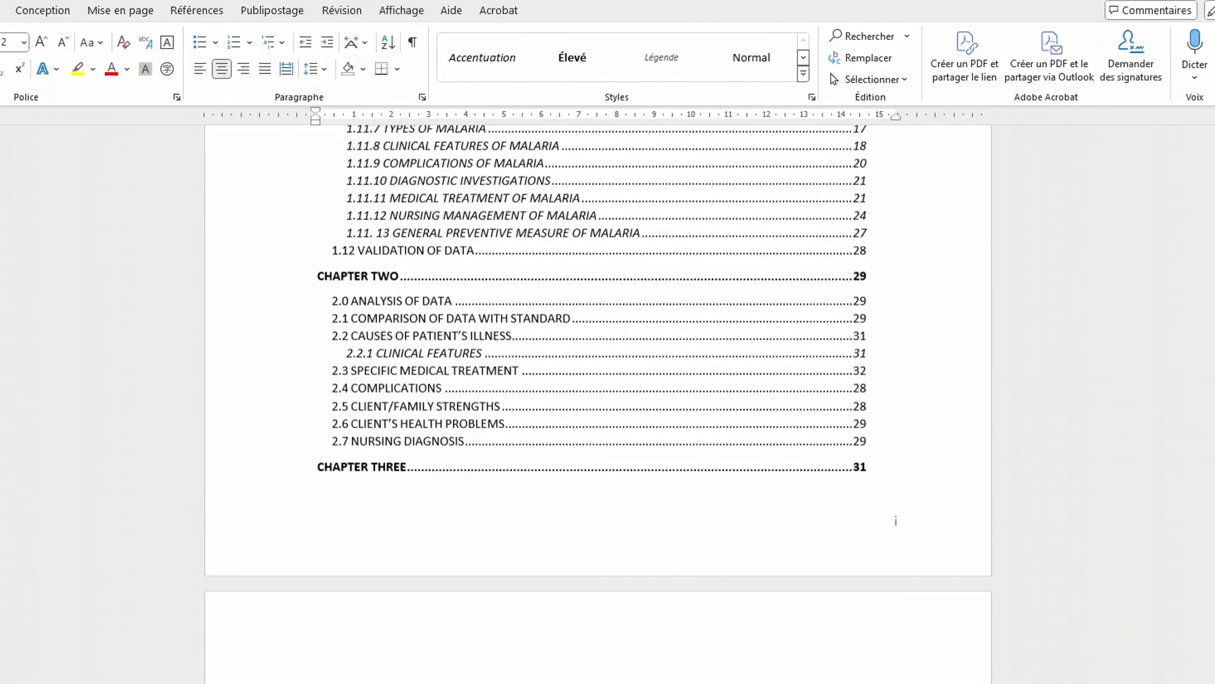
{"action": "scroll", "coordinate": [895, 513], "scroll_direction": "down", "scroll_amount": 15}
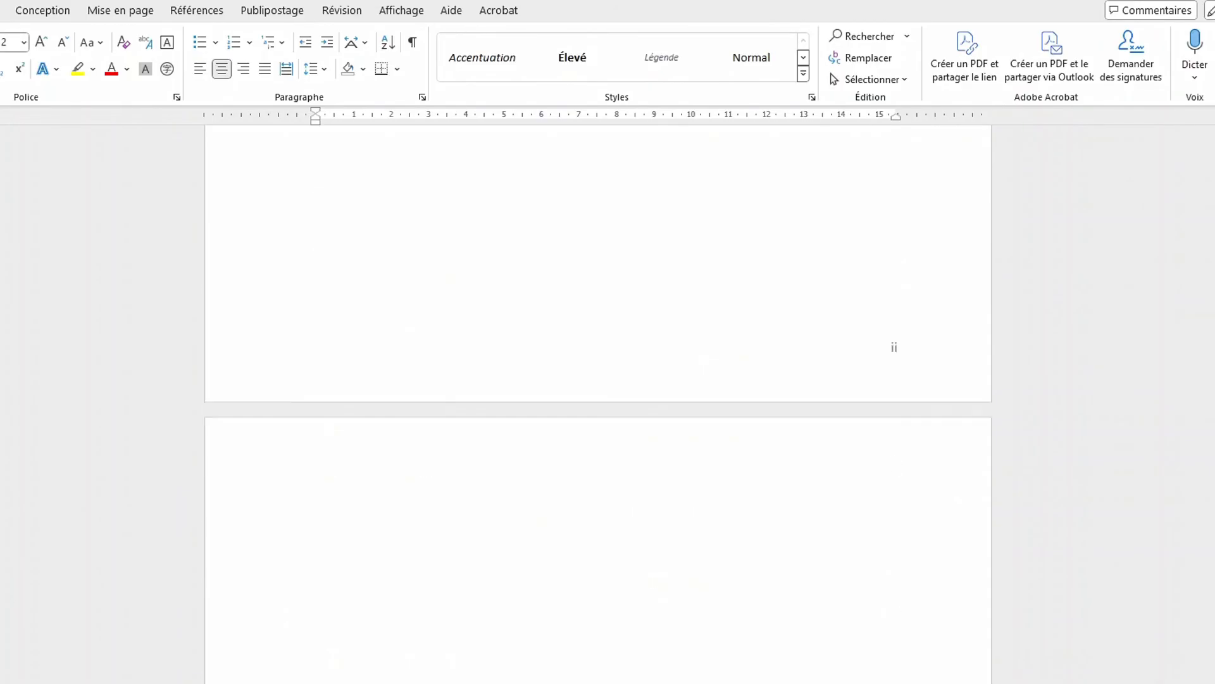
{"action": "scroll", "coordinate": [608, 443], "scroll_direction": "down", "scroll_amount": 4}
{"action": "scroll", "coordinate": [608, 443], "scroll_direction": "up", "scroll_amount": 8}
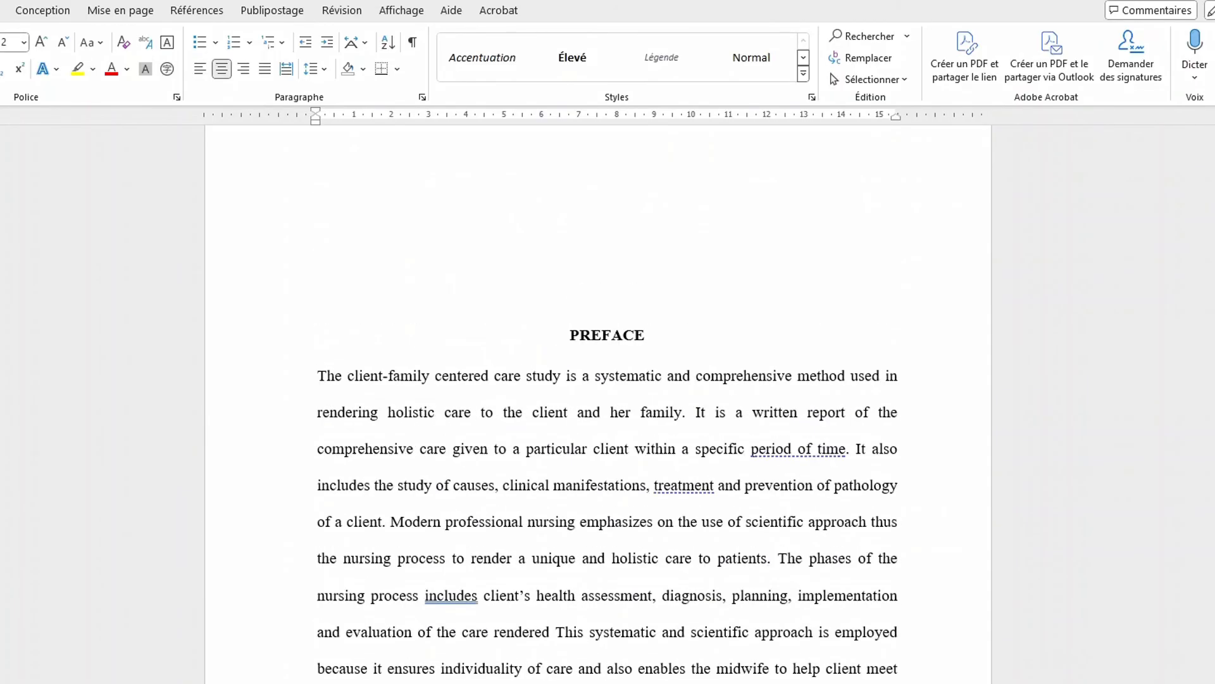
Step: Delete the empty lines above the PREFACE heading so it starts at the page's top margin
{"action": "left_click", "coordinate": [571, 575]}
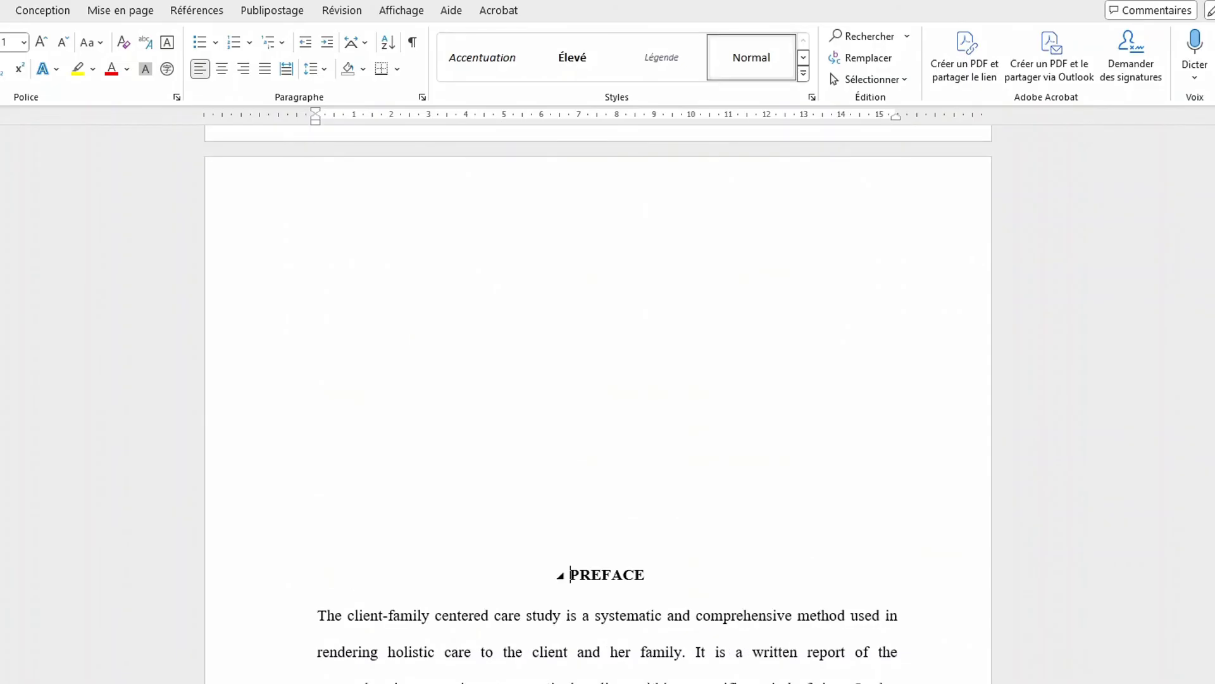
{"action": "key", "text": "BackSpace"}
{"action": "key", "text": "BackSpace"}
{"action": "key", "text": "BackSpace"}
{"action": "key", "text": "BackSpace"}
{"action": "key", "text": "BackSpace"}
{"action": "key", "text": "BackSpace"}
{"action": "key", "text": "BackSpace"}
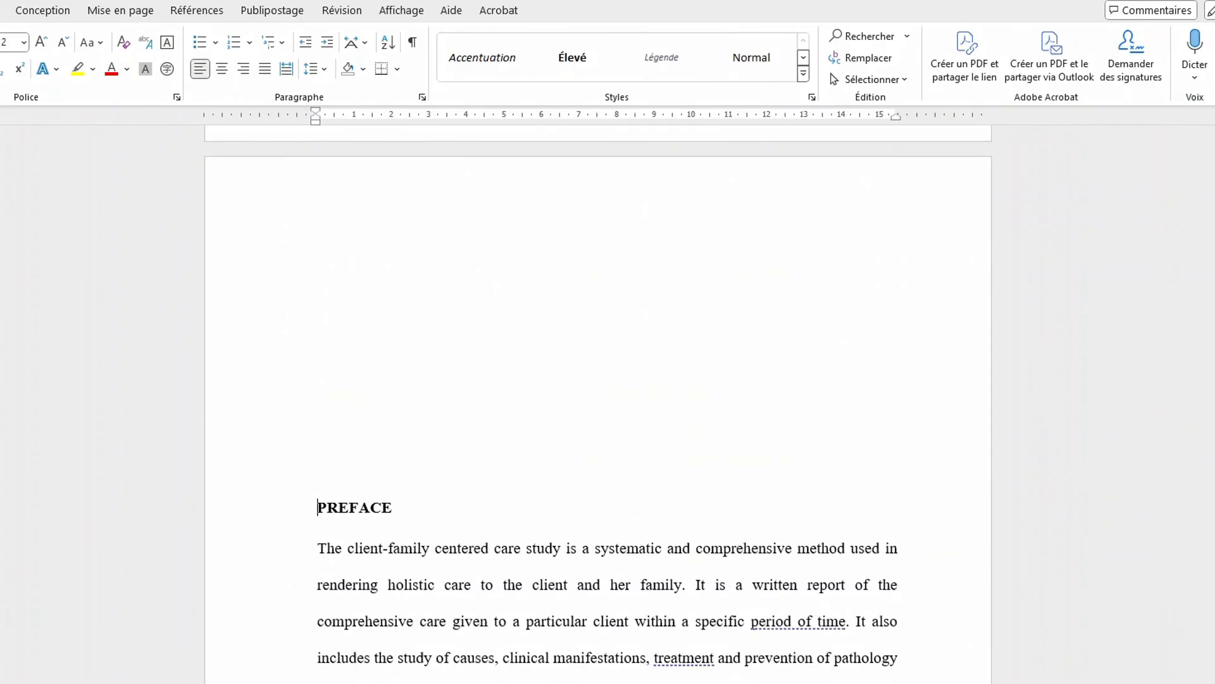
{"action": "key", "text": "BackSpace"}
{"action": "key", "text": "BackSpace"}
{"action": "key", "text": "BackSpace"}
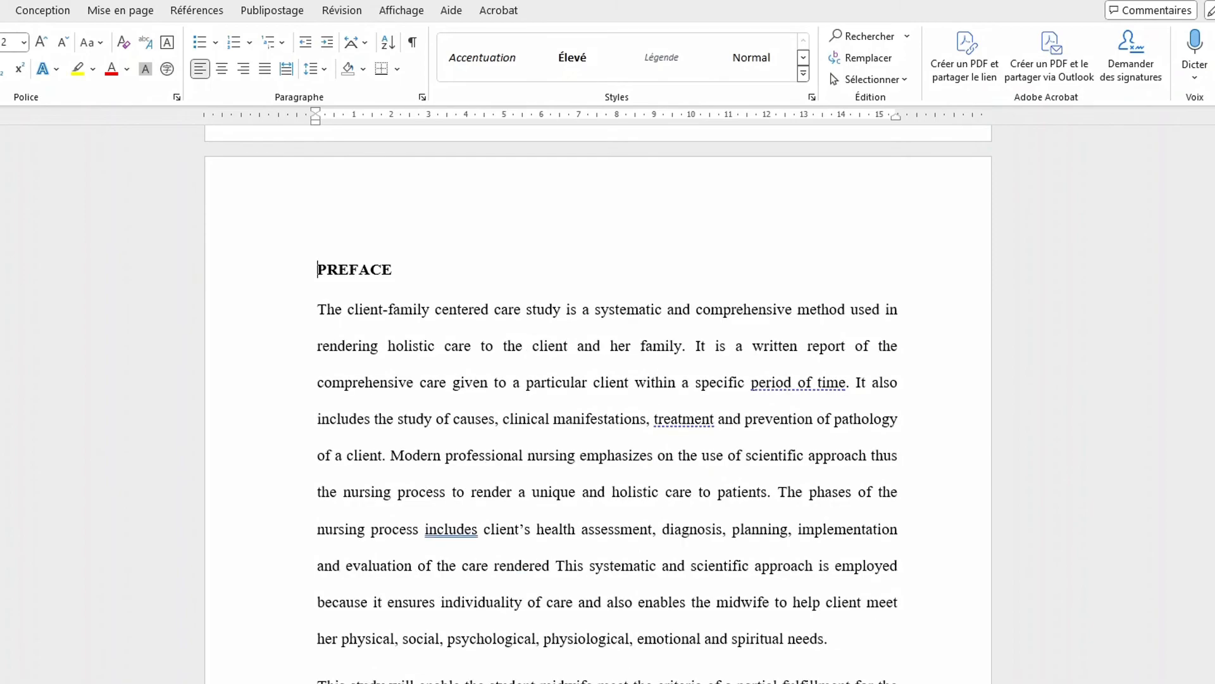
Step: Centre the PREFACE heading
{"action": "key", "text": "ctrl+e"}
Step: Check the page numbers from the Preface through the chapters to the specific strengths list in section 2.5
{"action": "scroll", "coordinate": [598, 405], "scroll_direction": "down", "scroll_amount": 10}
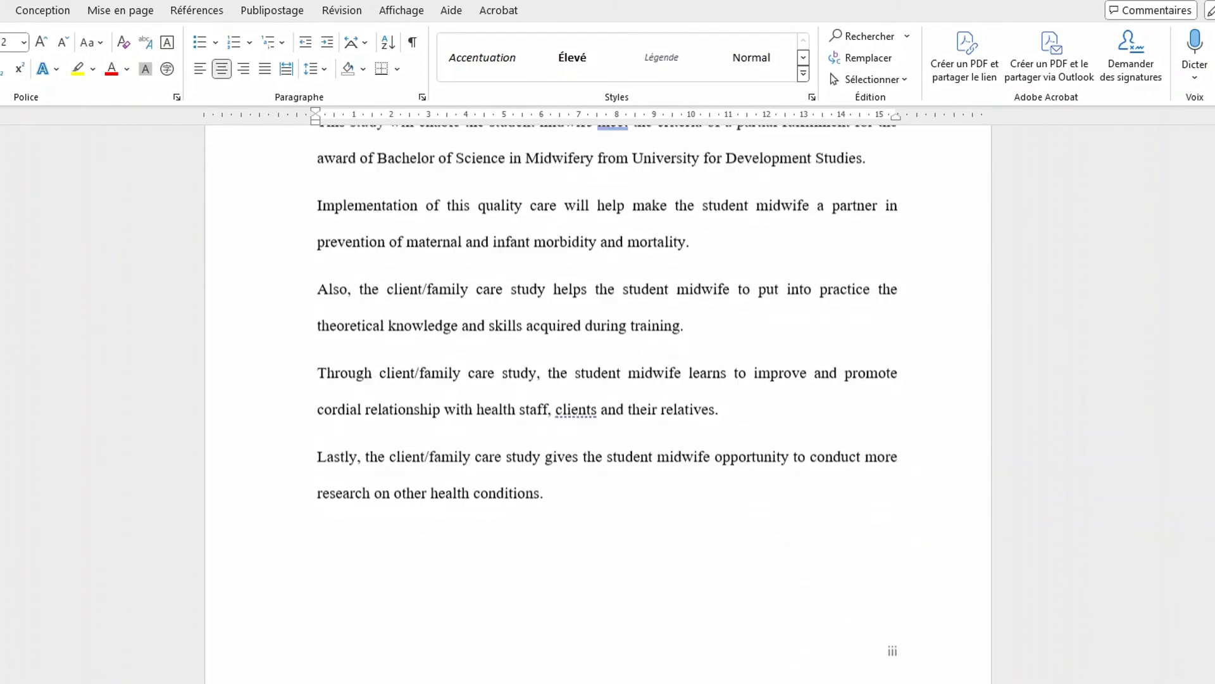
{"action": "scroll", "coordinate": [597, 405], "scroll_direction": "down", "scroll_amount": 12}
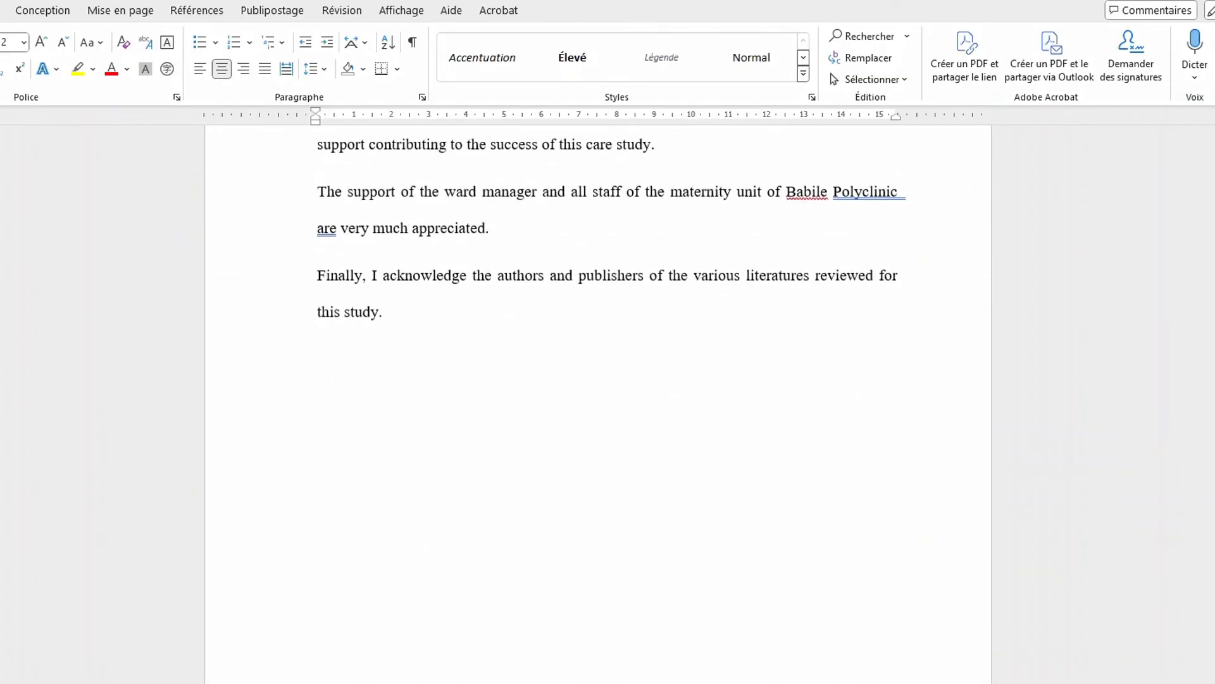
{"action": "scroll", "coordinate": [597, 406], "scroll_direction": "down", "scroll_amount": 5}
{"action": "scroll", "coordinate": [597, 405], "scroll_direction": "down", "scroll_amount": 15}
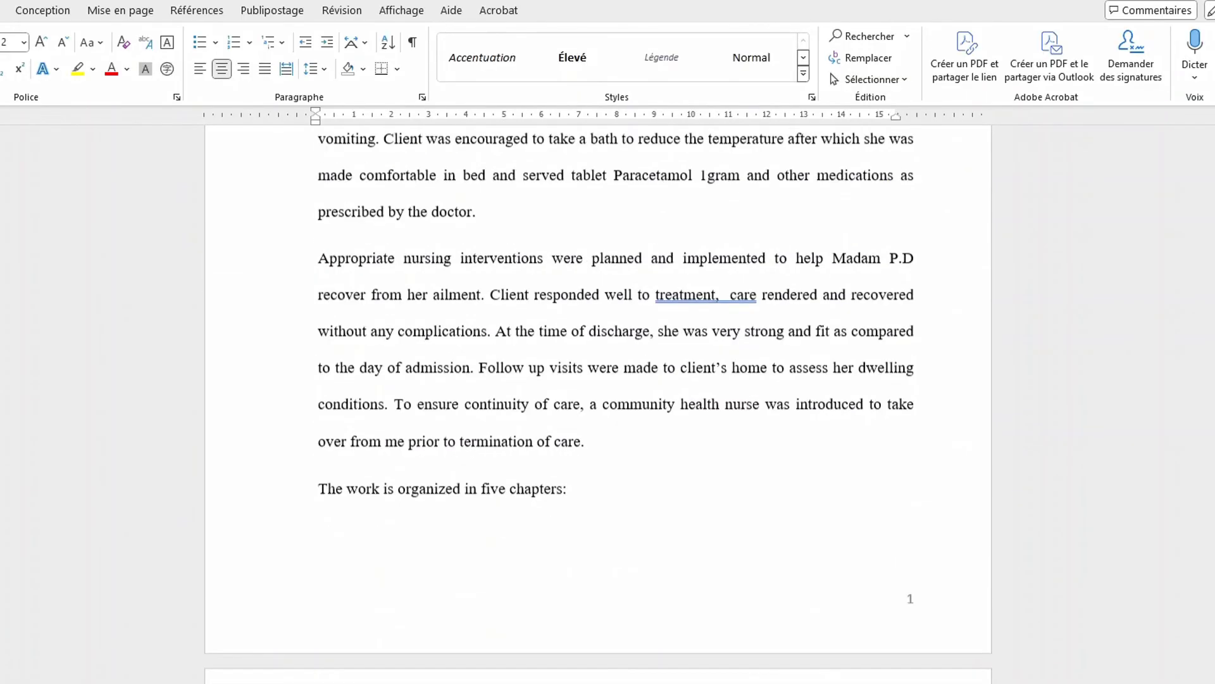
{"action": "scroll", "coordinate": [597, 406], "scroll_direction": "down", "scroll_amount": 3}
{"action": "scroll", "coordinate": [597, 405], "scroll_direction": "down", "scroll_amount": 10}
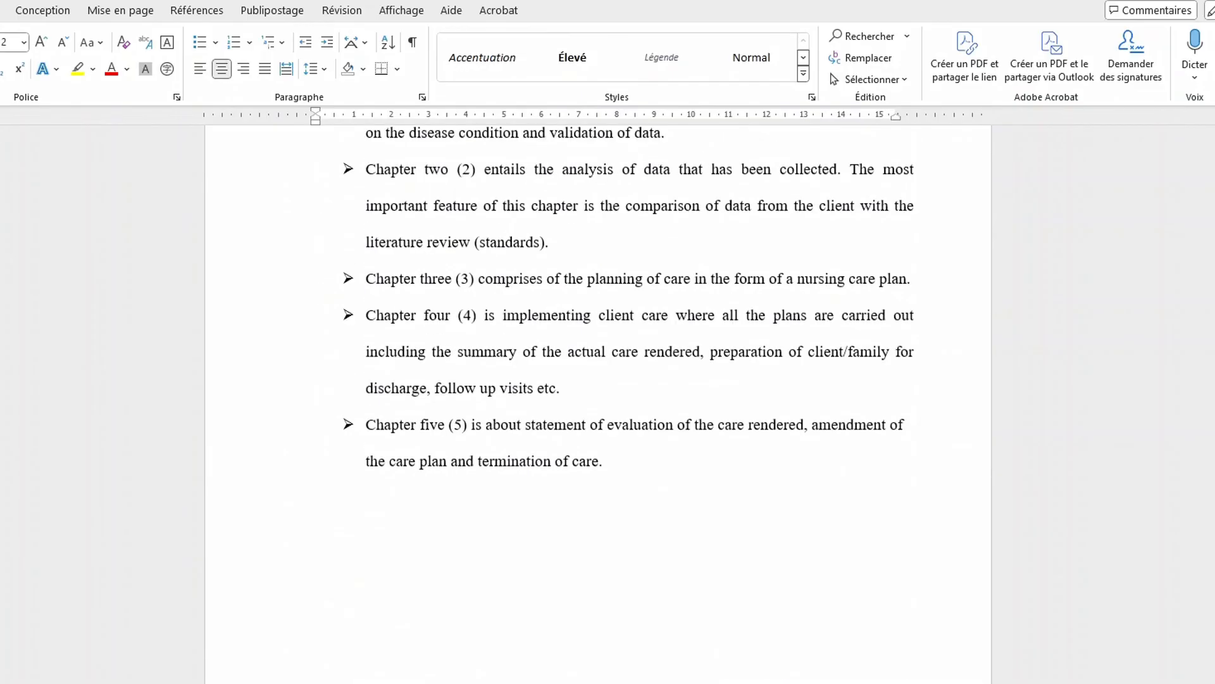
{"action": "scroll", "coordinate": [597, 405], "scroll_direction": "down", "scroll_amount": 18}
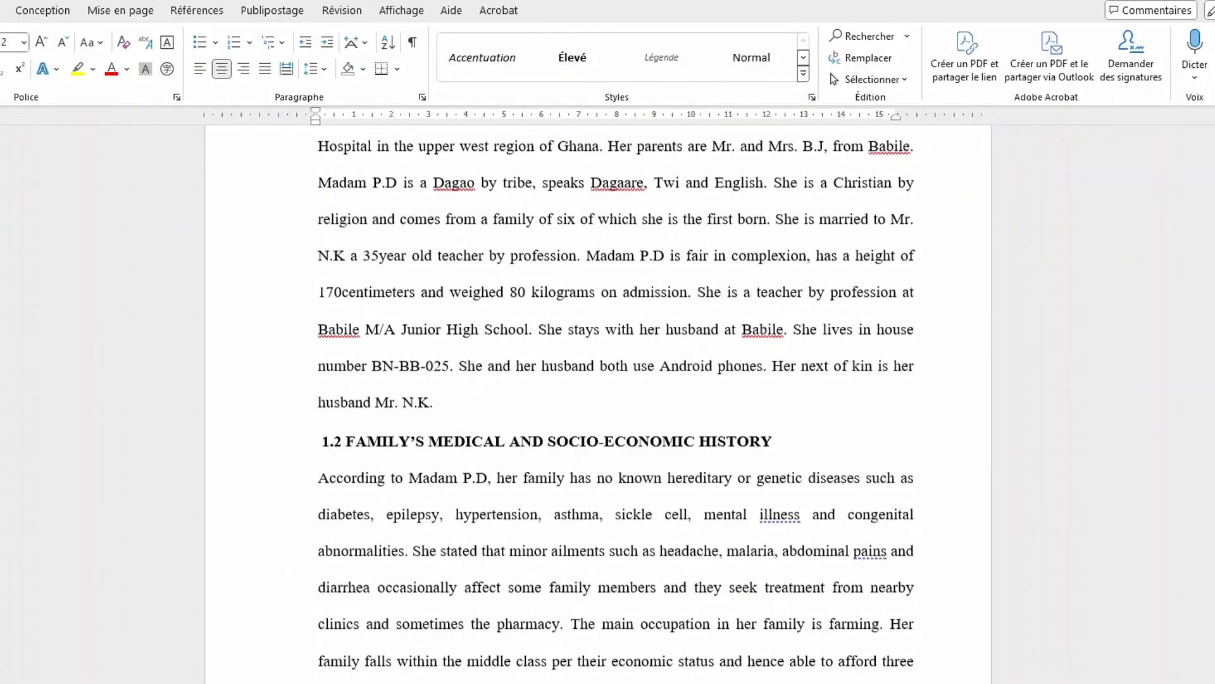
{"action": "scroll", "coordinate": [598, 405], "scroll_direction": "down", "scroll_amount": 8}
{"action": "scroll", "coordinate": [598, 405], "scroll_direction": "down", "scroll_amount": 15}
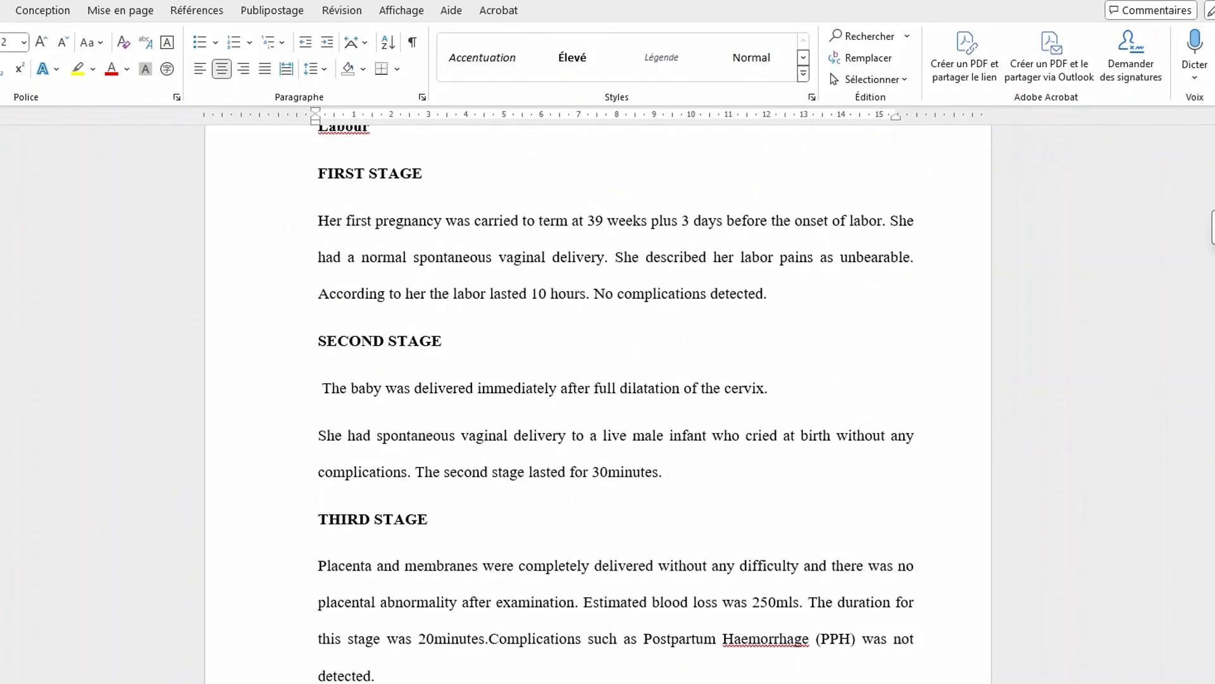
{"action": "scroll", "coordinate": [598, 405], "scroll_direction": "down", "scroll_amount": 15}
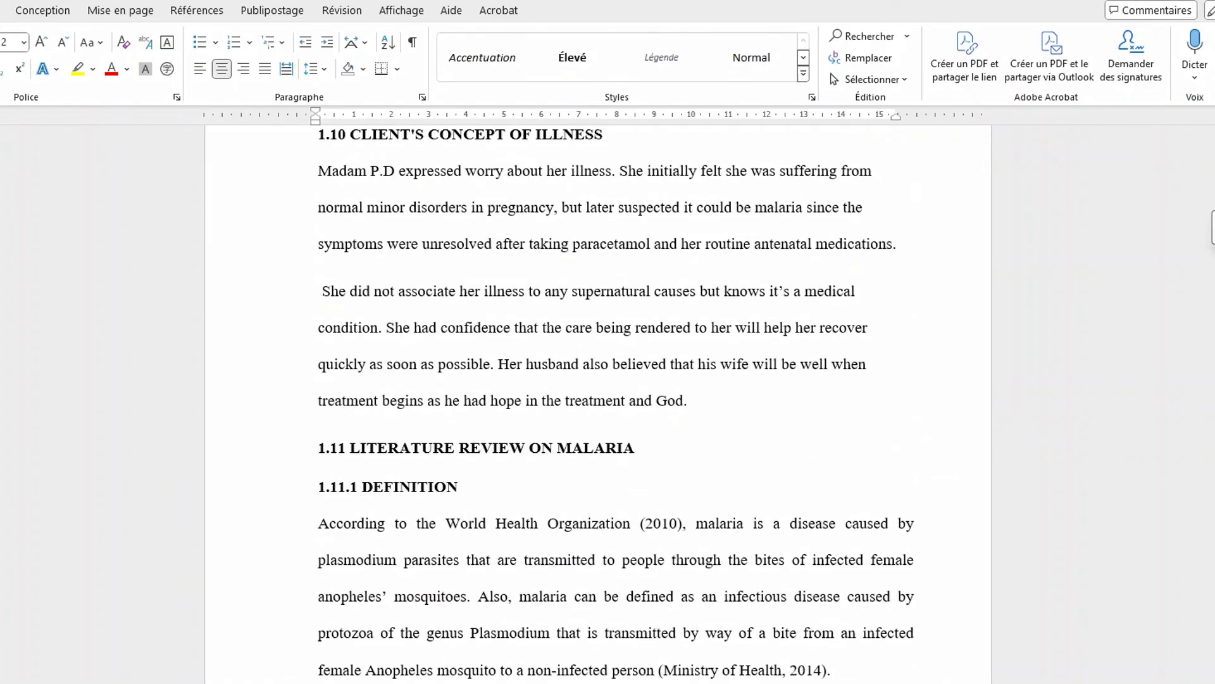
{"action": "scroll", "coordinate": [598, 405], "scroll_direction": "down", "scroll_amount": 15}
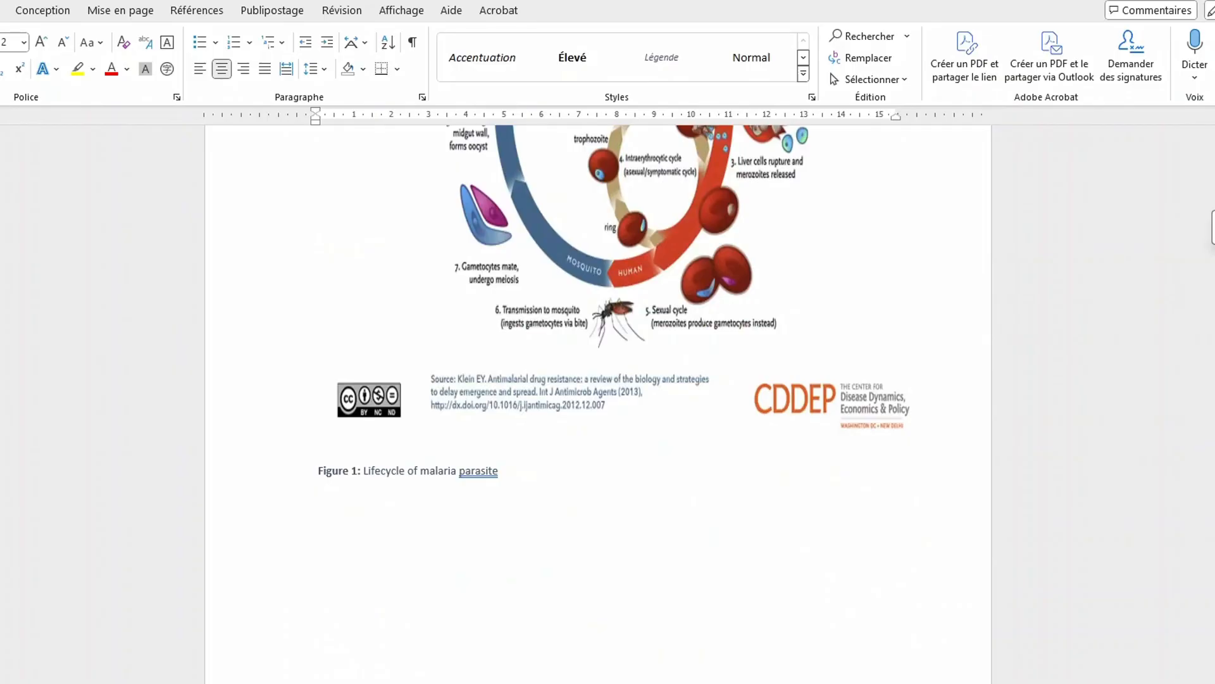
{"action": "scroll", "coordinate": [597, 406], "scroll_direction": "down", "scroll_amount": 20}
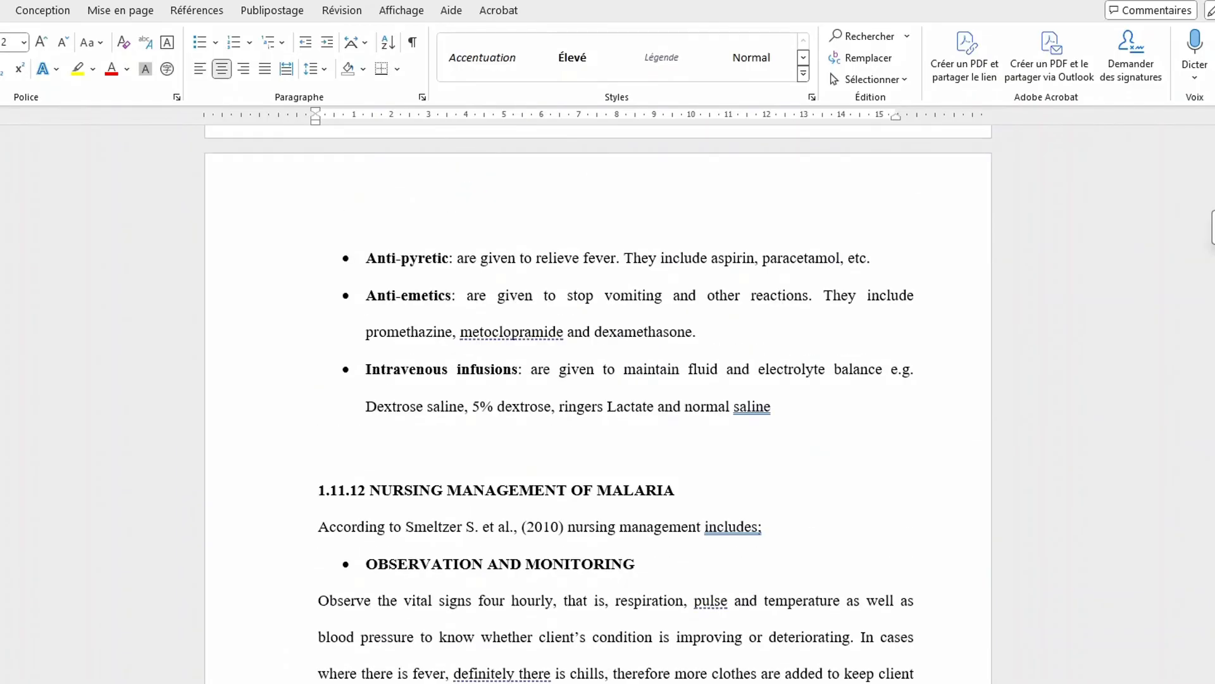
{"action": "scroll", "coordinate": [597, 406], "scroll_direction": "down", "scroll_amount": 20}
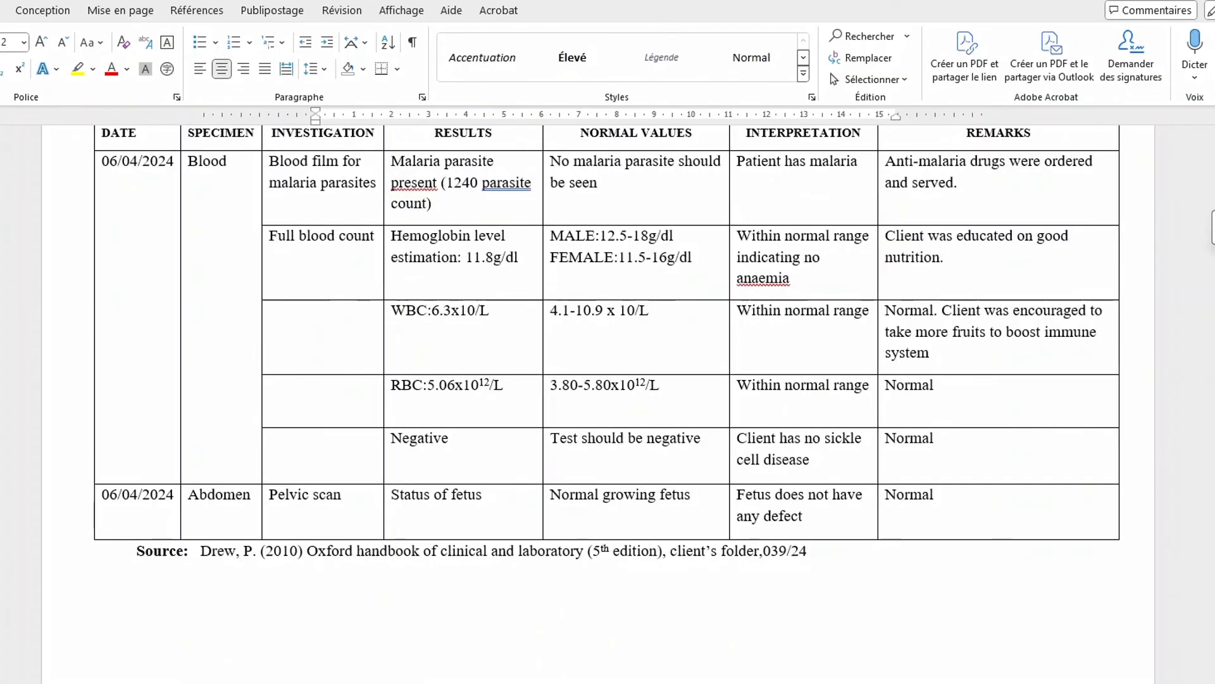
{"action": "scroll", "coordinate": [598, 405], "scroll_direction": "down", "scroll_amount": 10}
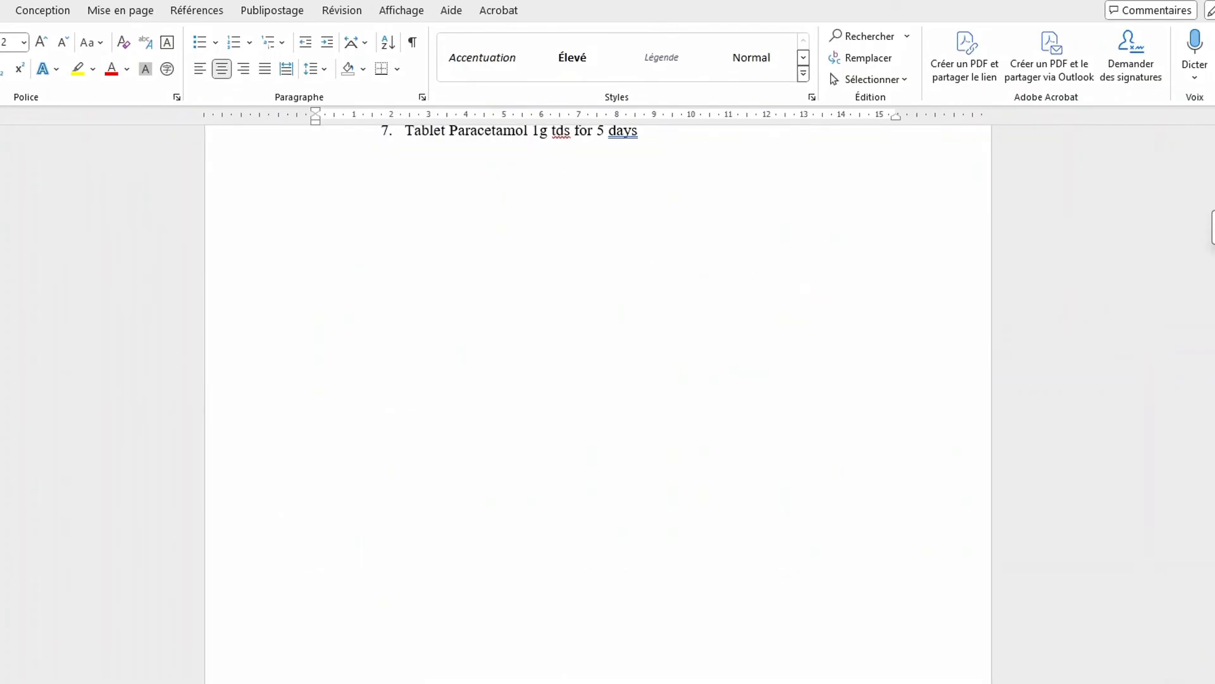
{"action": "scroll", "coordinate": [598, 405], "scroll_direction": "down", "scroll_amount": 5}
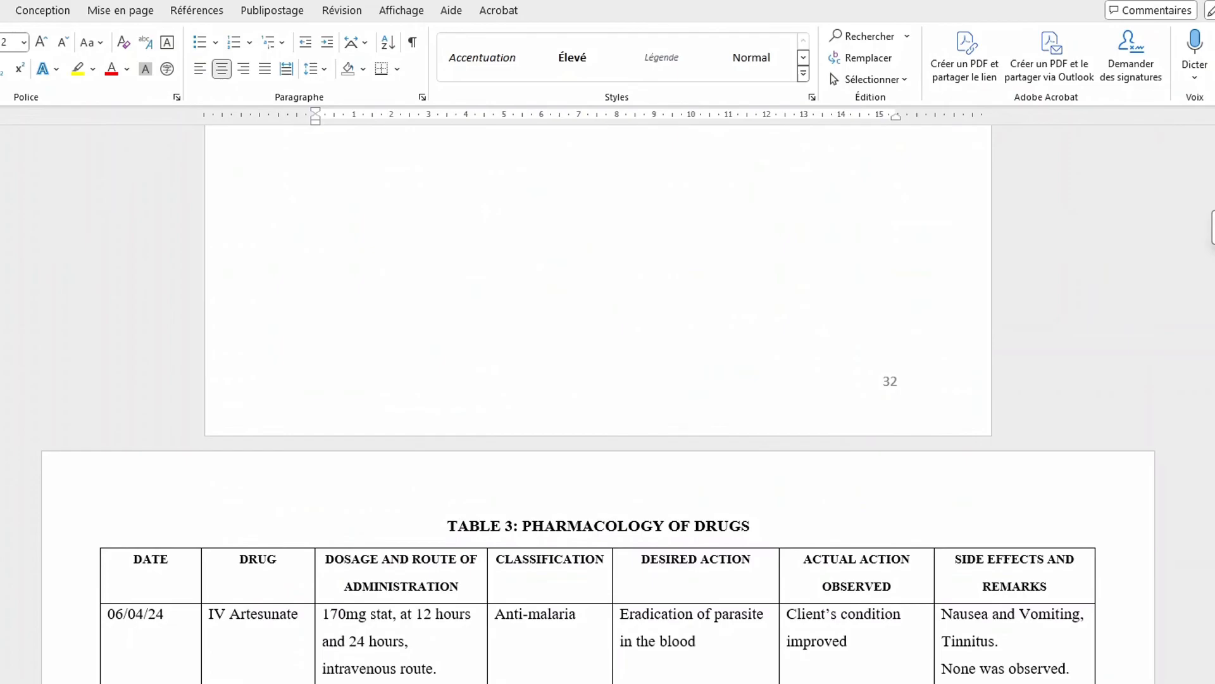
{"action": "scroll", "coordinate": [598, 405], "scroll_direction": "down", "scroll_amount": 10}
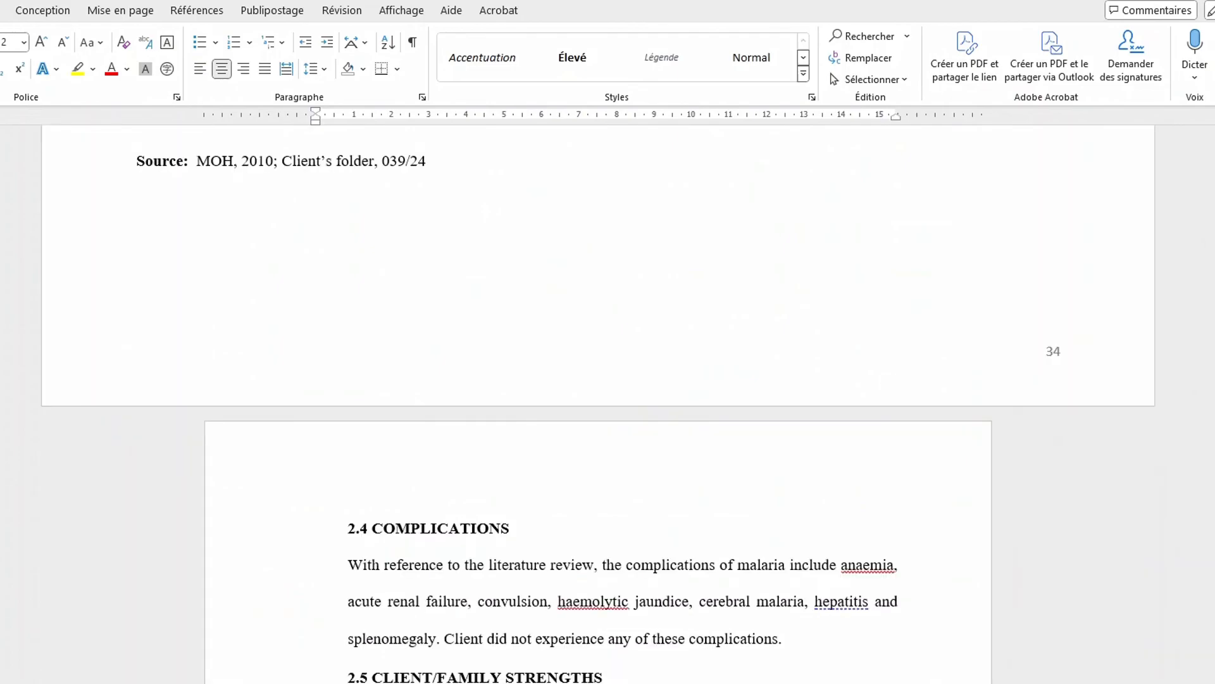
{"action": "scroll", "coordinate": [597, 405], "scroll_direction": "down", "scroll_amount": 10}
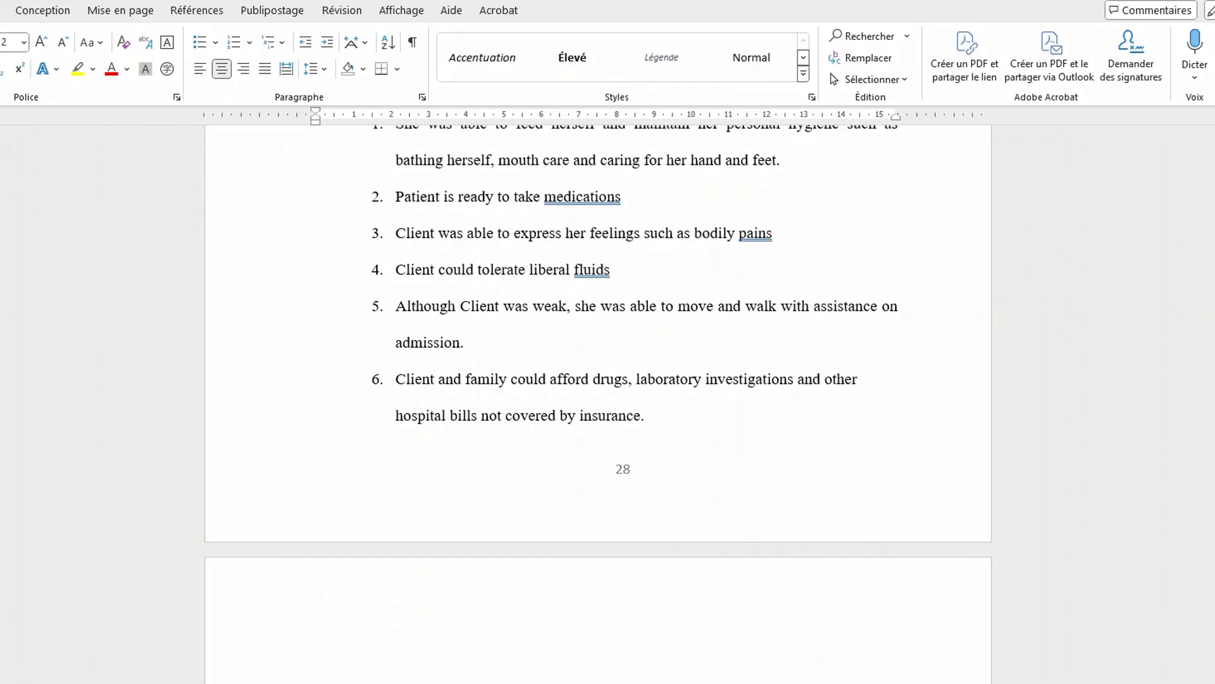
Step: Open the footer below the specific strengths list, compare its section with the preceding landscape page's footer, and return to the body text under 2.4 COMPLICATIONS
{"action": "double_click", "coordinate": [623, 469]}
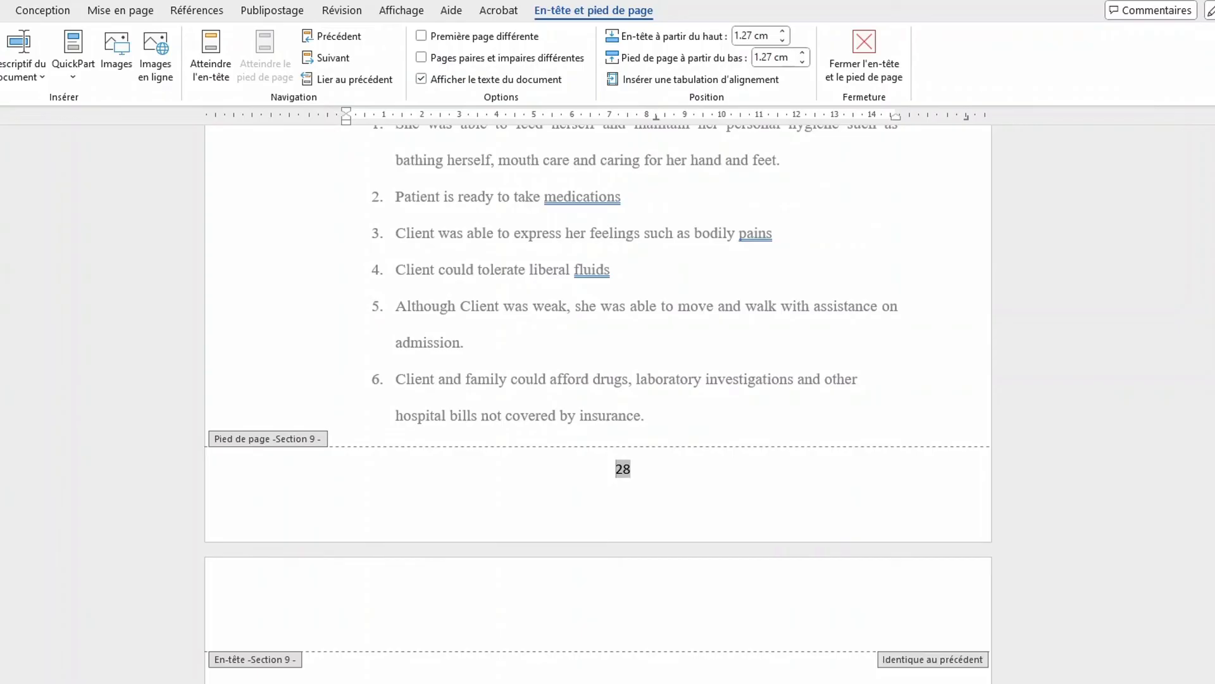
{"action": "scroll", "coordinate": [597, 405], "scroll_direction": "up", "scroll_amount": 10}
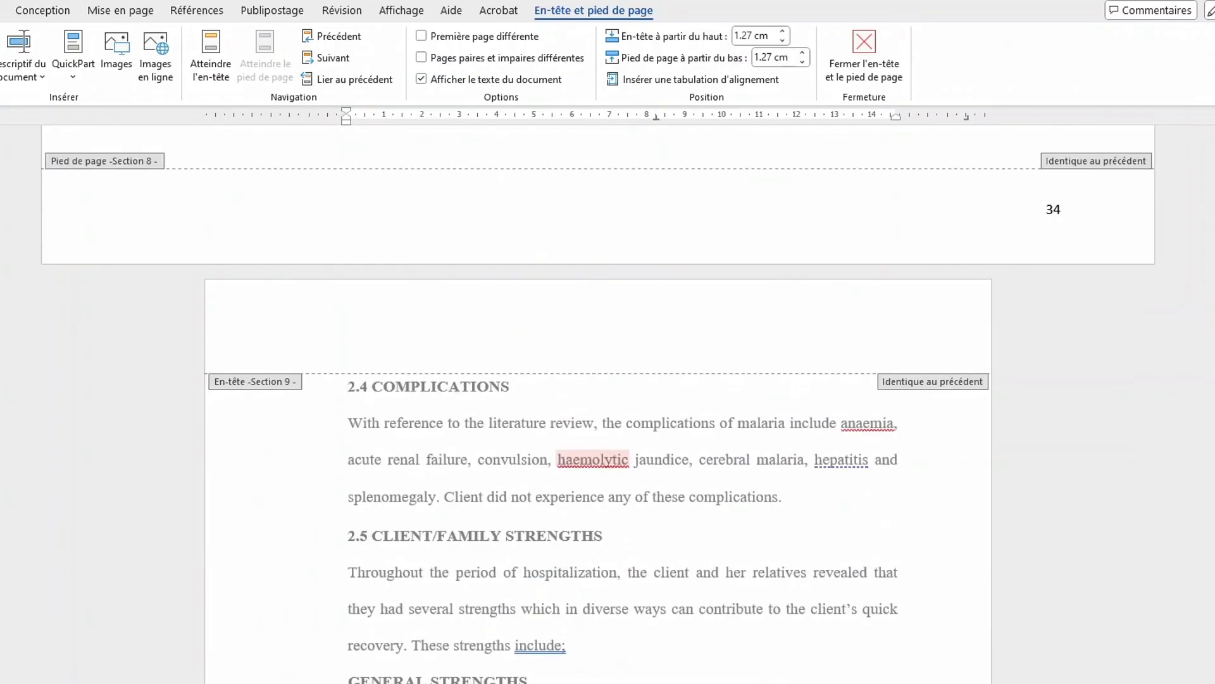
{"action": "scroll", "coordinate": [597, 405], "scroll_direction": "up", "scroll_amount": 1}
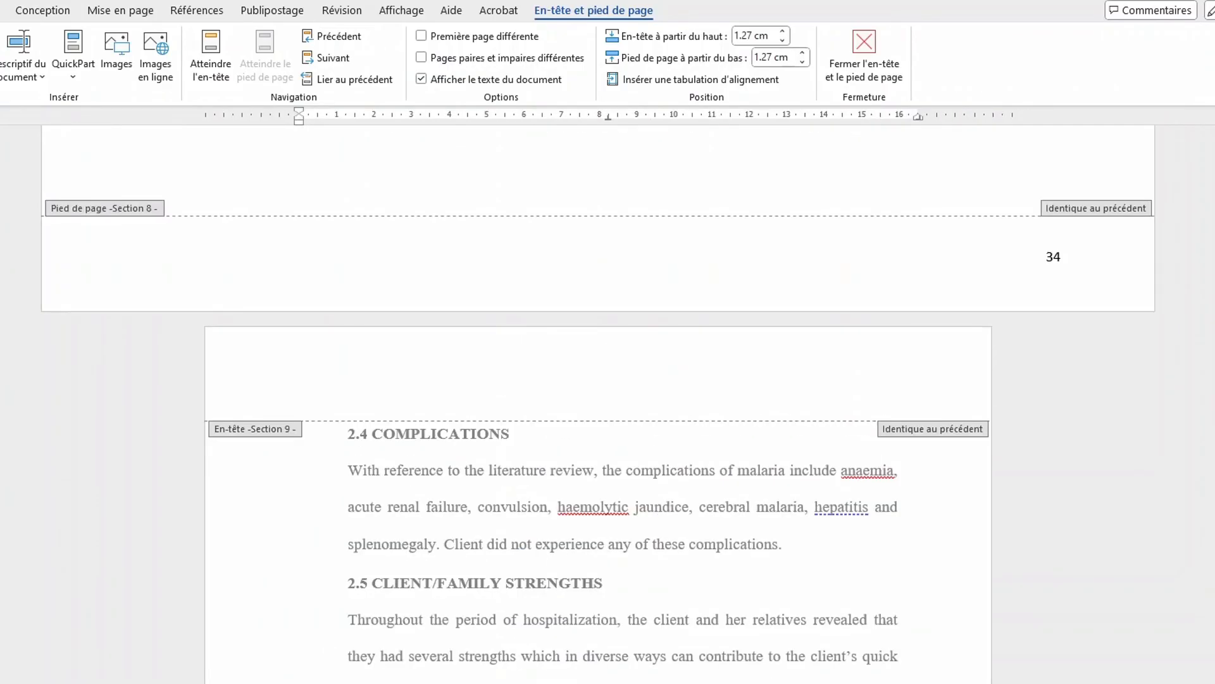
{"action": "scroll", "coordinate": [597, 405], "scroll_direction": "down", "scroll_amount": 2}
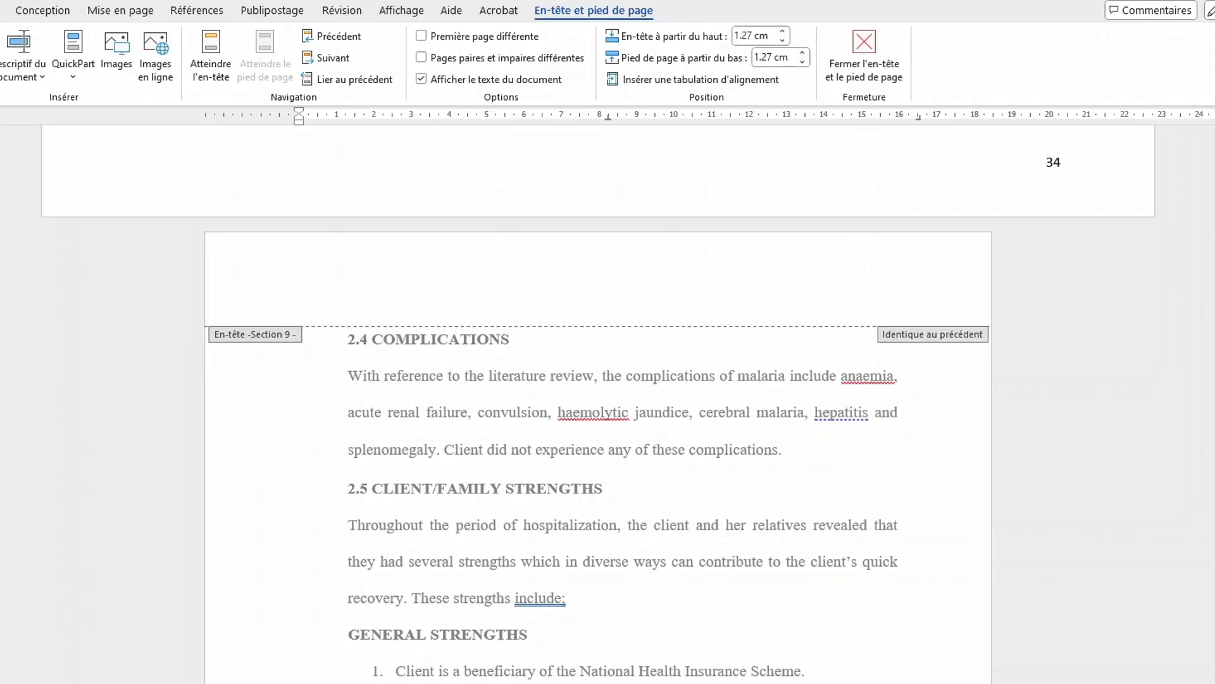
{"action": "scroll", "coordinate": [598, 392], "scroll_direction": "up", "scroll_amount": 2}
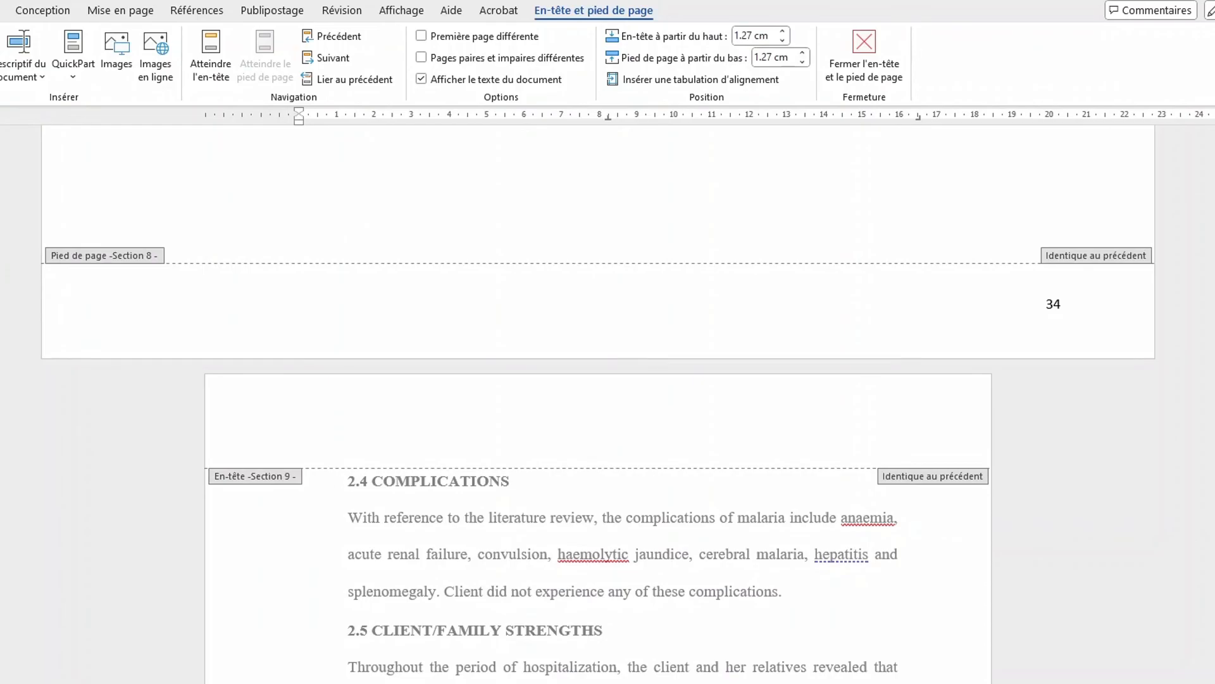
{"action": "triple_click", "coordinate": [694, 554]}
{"action": "left_click", "coordinate": [694, 555]}
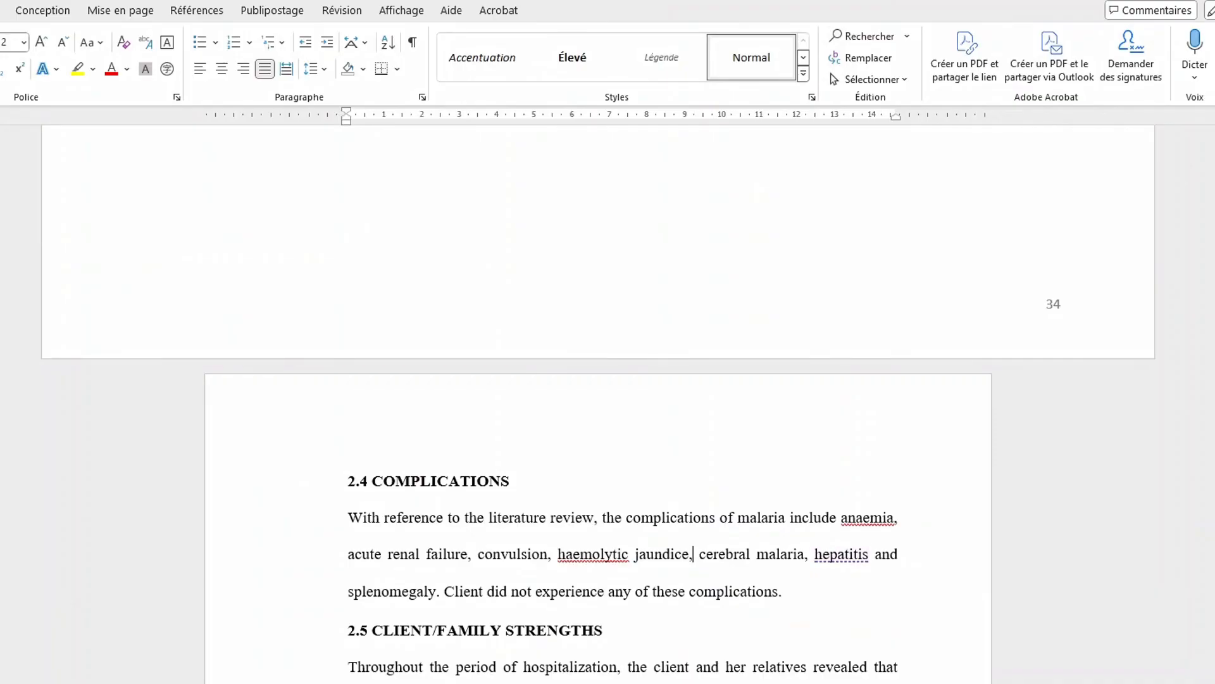
Step: Set the page numbering of the section beginning with 2.4 COMPLICATIONS to start at 35
{"action": "scroll", "coordinate": [598, 525], "scroll_direction": "down", "scroll_amount": 10}
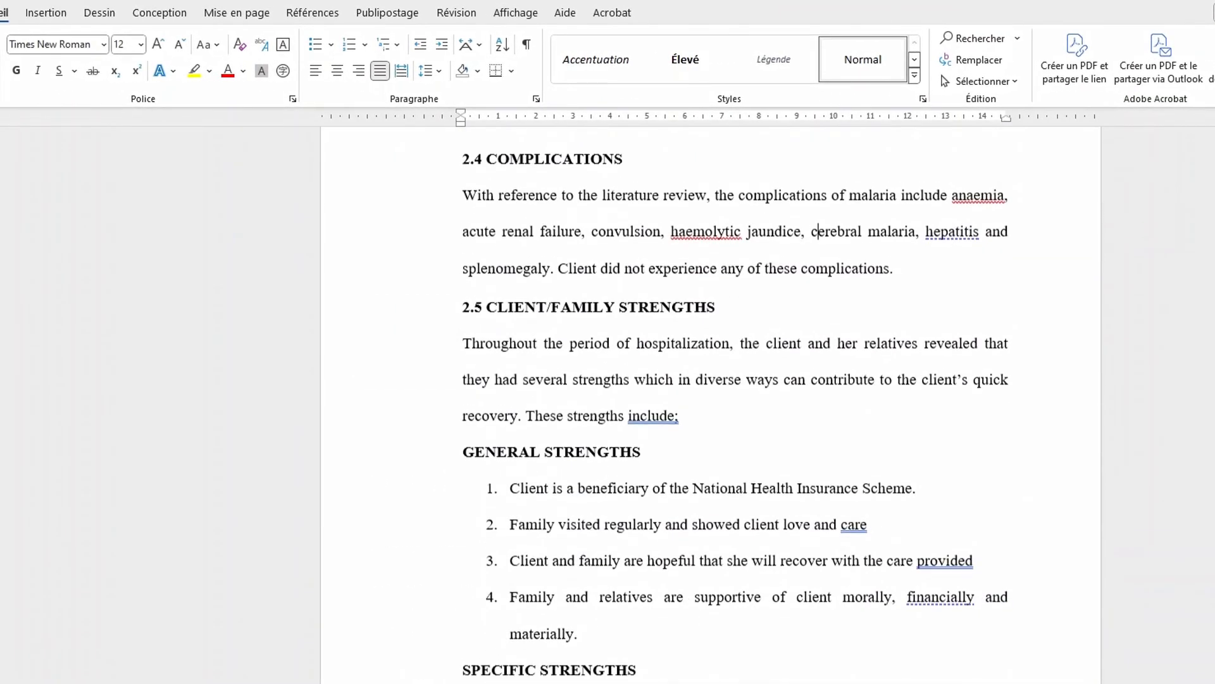
{"action": "scroll", "coordinate": [710, 380], "scroll_direction": "down", "scroll_amount": 2}
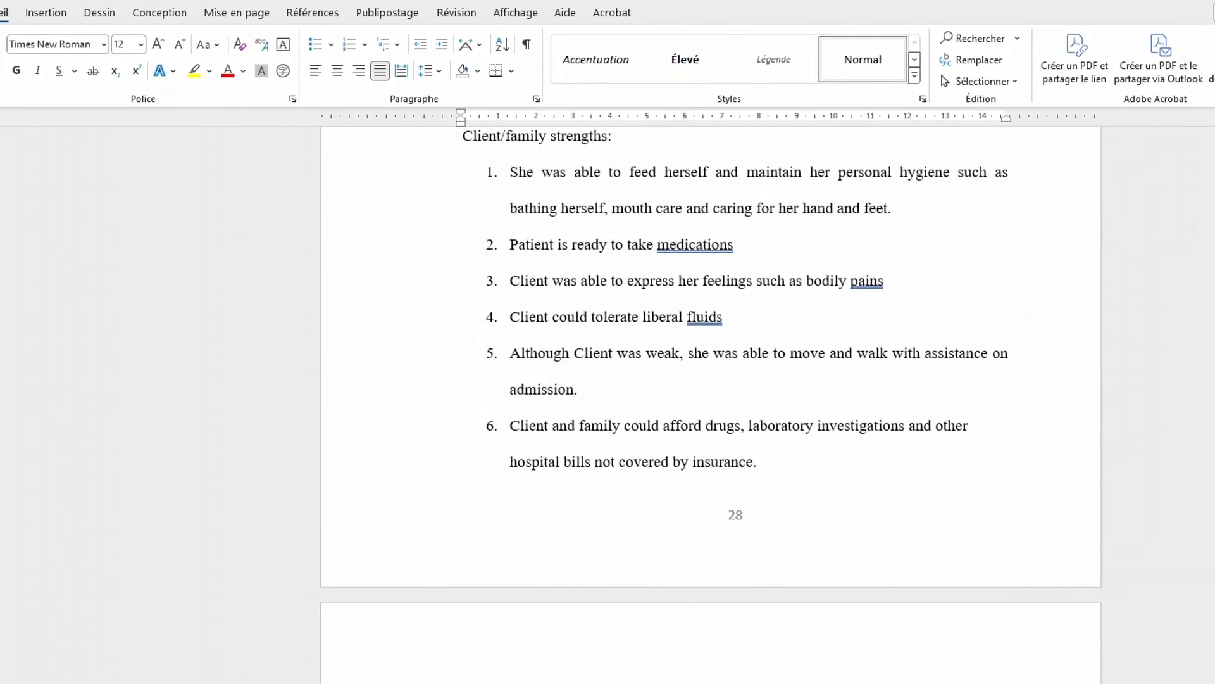
{"action": "scroll", "coordinate": [711, 380], "scroll_direction": "up", "scroll_amount": 7}
{"action": "scroll", "coordinate": [710, 380], "scroll_direction": "up", "scroll_amount": 12}
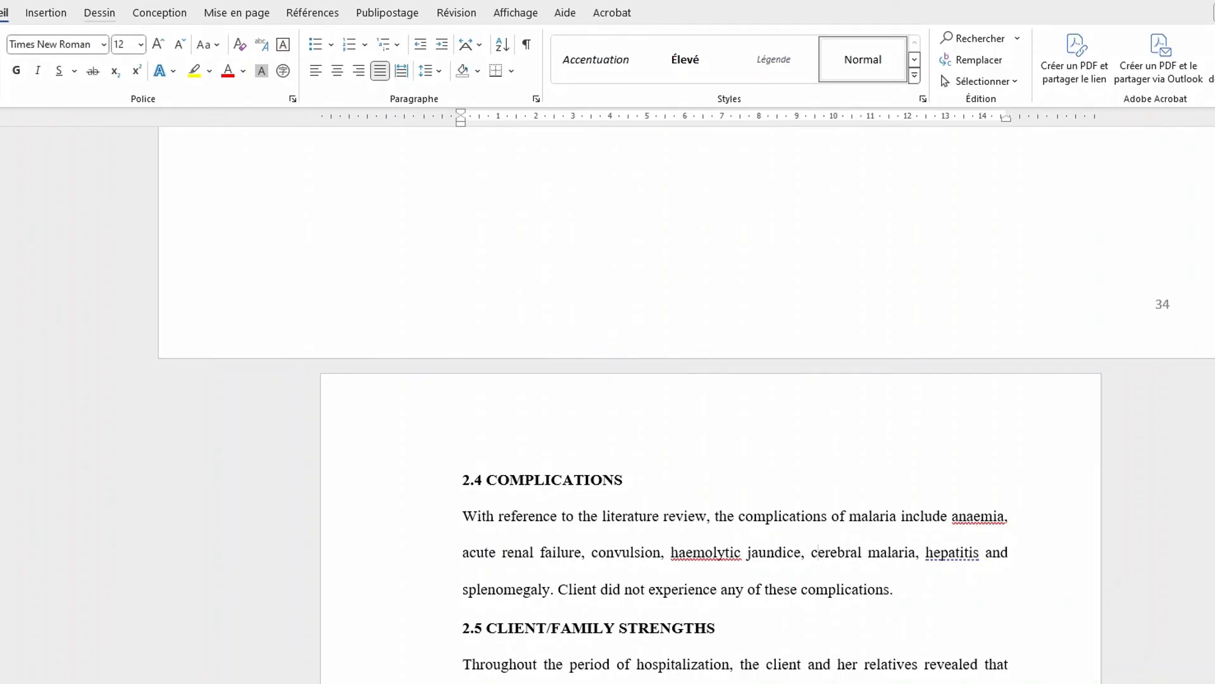
{"action": "left_click", "coordinate": [46, 12]}
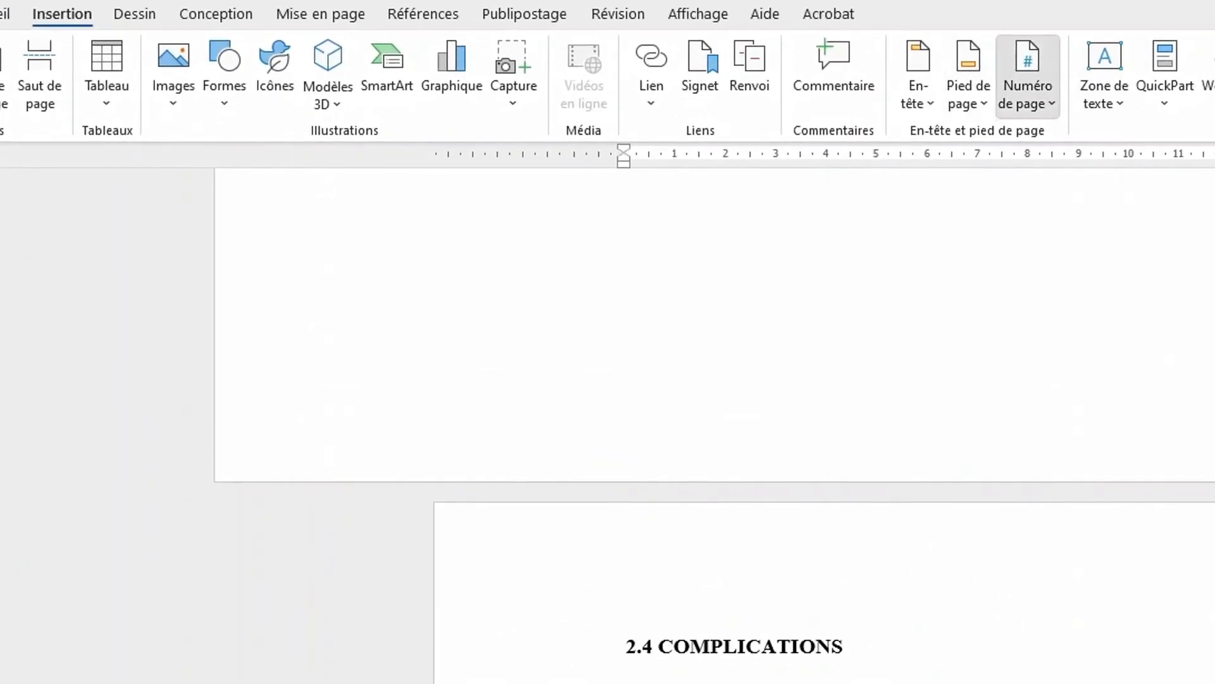
{"action": "left_click", "coordinate": [1027, 73]}
{"action": "left_click", "coordinate": [1115, 265]}
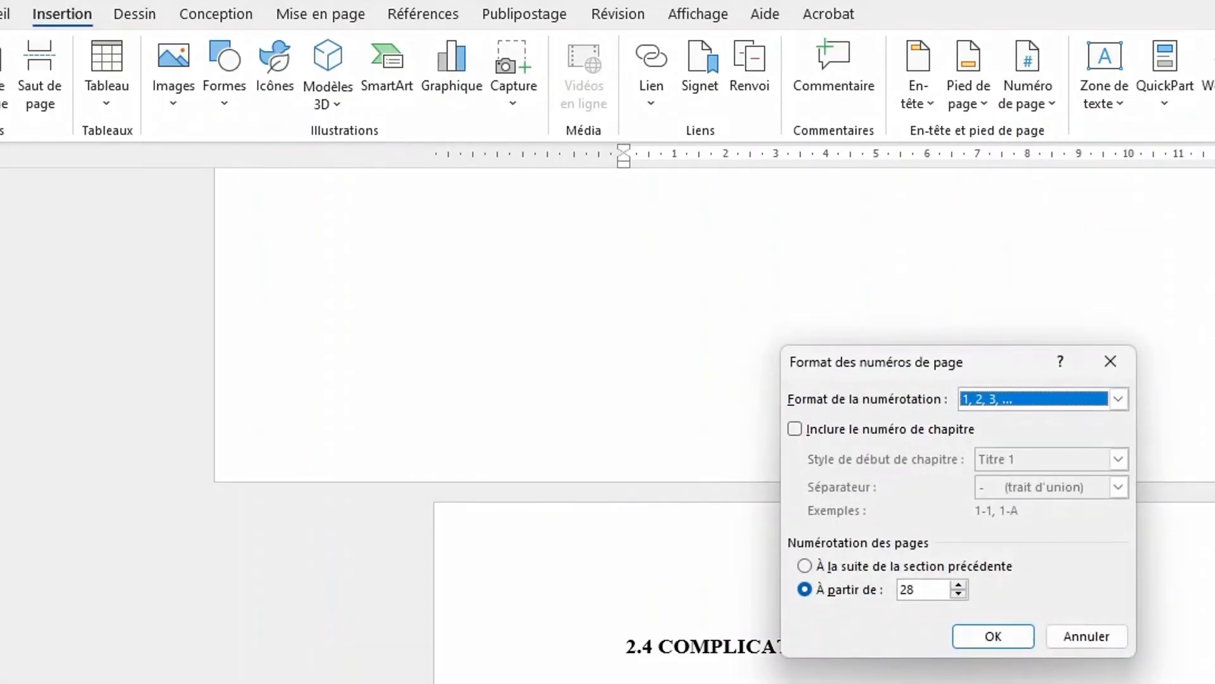
{"action": "left_click", "coordinate": [958, 585]}
{"action": "left_click", "coordinate": [958, 584]}
{"action": "left_click", "coordinate": [958, 585]}
{"action": "left_click", "coordinate": [959, 585]}
{"action": "left_click", "coordinate": [959, 584]}
{"action": "left_click", "coordinate": [958, 585]}
{"action": "left_click", "coordinate": [993, 635]}
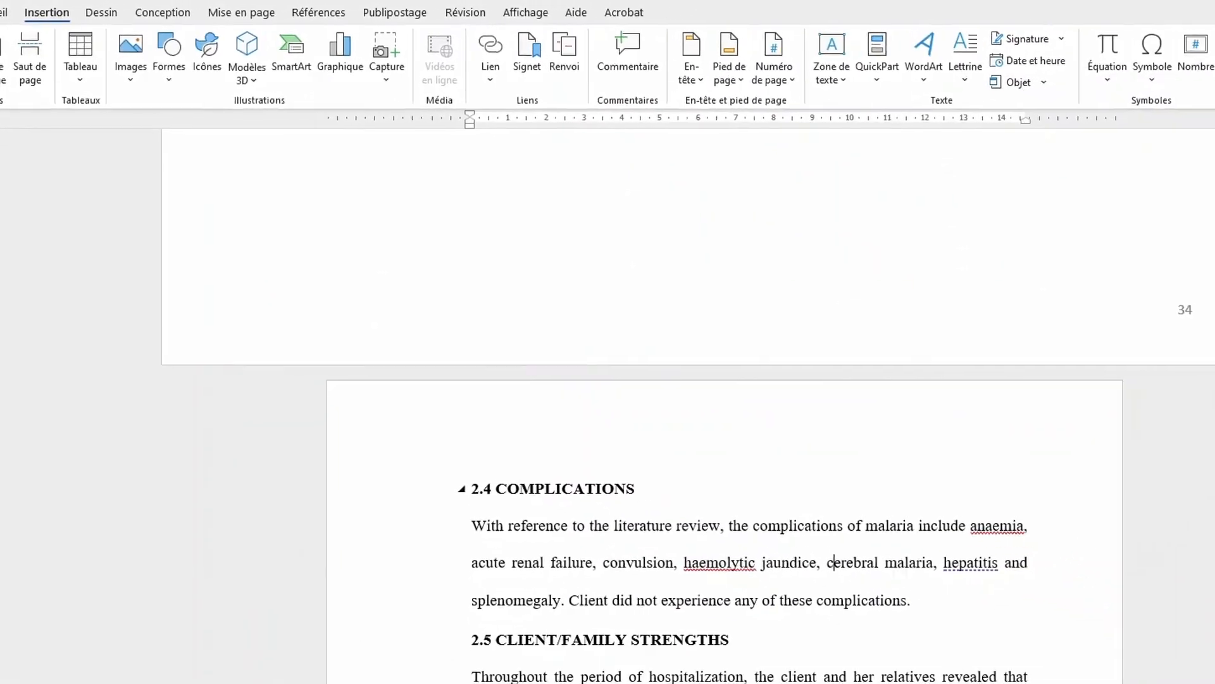
Step: Check the page numbers from the 2.4 COMPLICATIONS section through Chapter Three and the nursing care plan tables
{"action": "scroll", "coordinate": [683, 405], "scroll_direction": "down", "scroll_amount": 15}
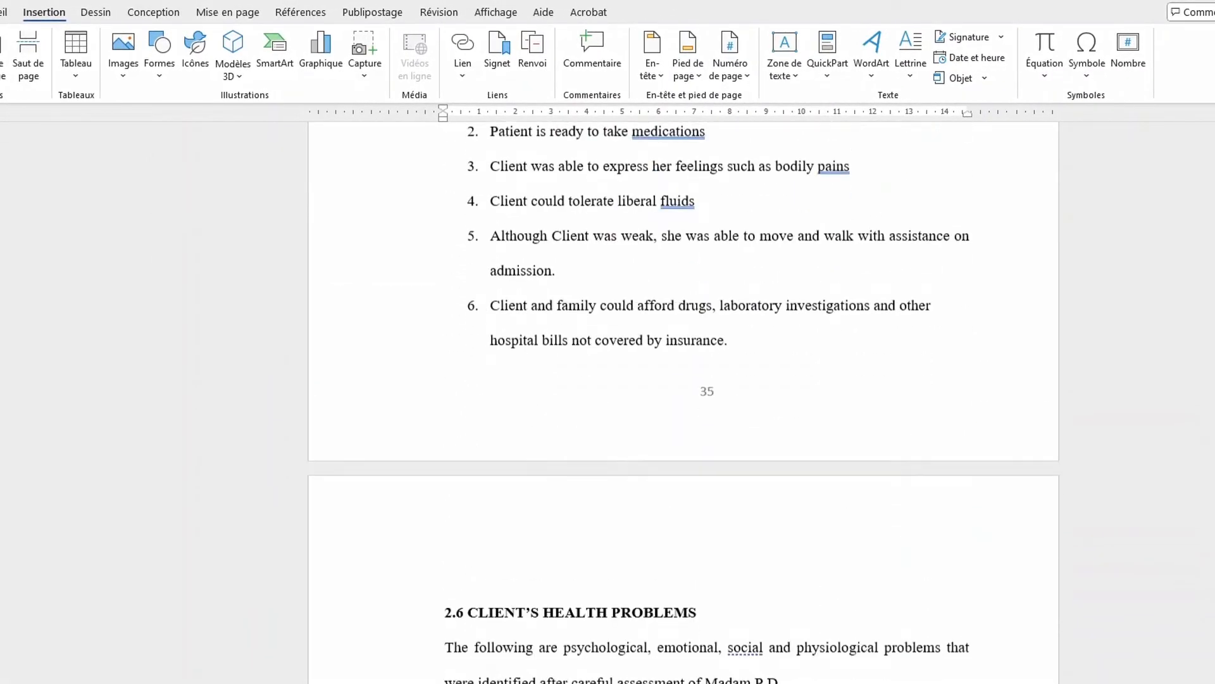
{"action": "scroll", "coordinate": [684, 406], "scroll_direction": "down", "scroll_amount": 3}
{"action": "scroll", "coordinate": [683, 380], "scroll_direction": "down", "scroll_amount": 15}
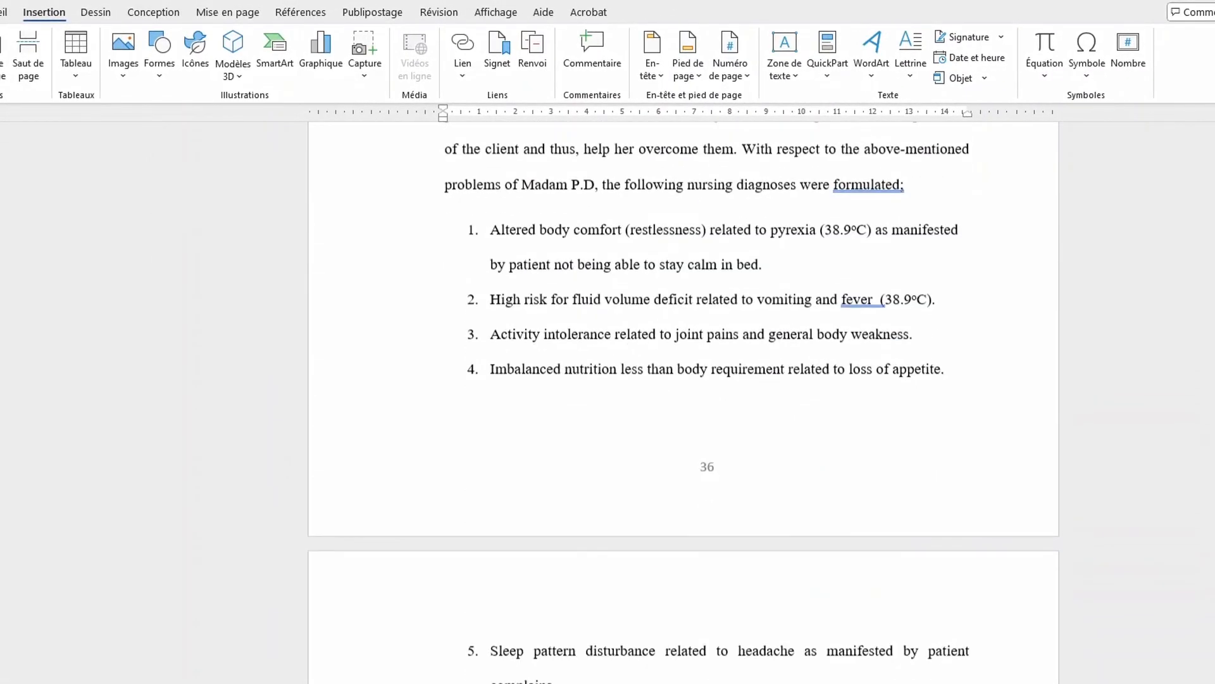
{"action": "scroll", "coordinate": [683, 380], "scroll_direction": "down", "scroll_amount": 3}
{"action": "scroll", "coordinate": [683, 380], "scroll_direction": "up", "scroll_amount": 3}
{"action": "scroll", "coordinate": [683, 380], "scroll_direction": "up", "scroll_amount": 2}
{"action": "scroll", "coordinate": [684, 380], "scroll_direction": "down", "scroll_amount": 10}
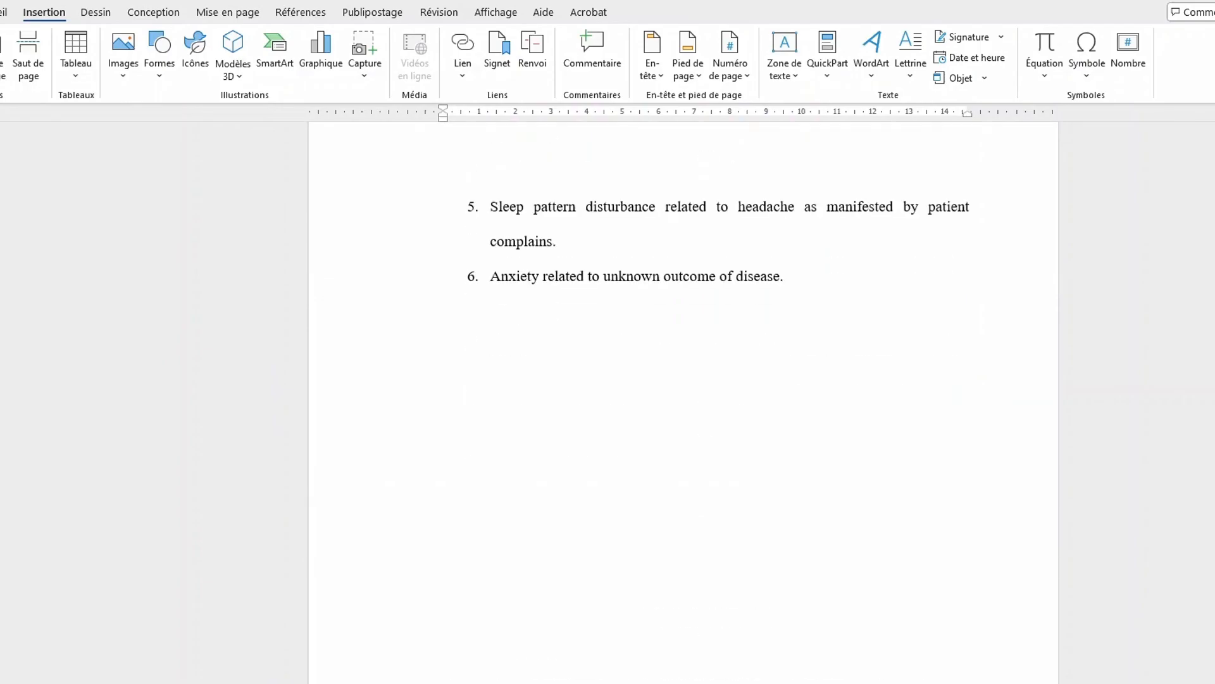
{"action": "scroll", "coordinate": [684, 380], "scroll_direction": "down", "scroll_amount": 15}
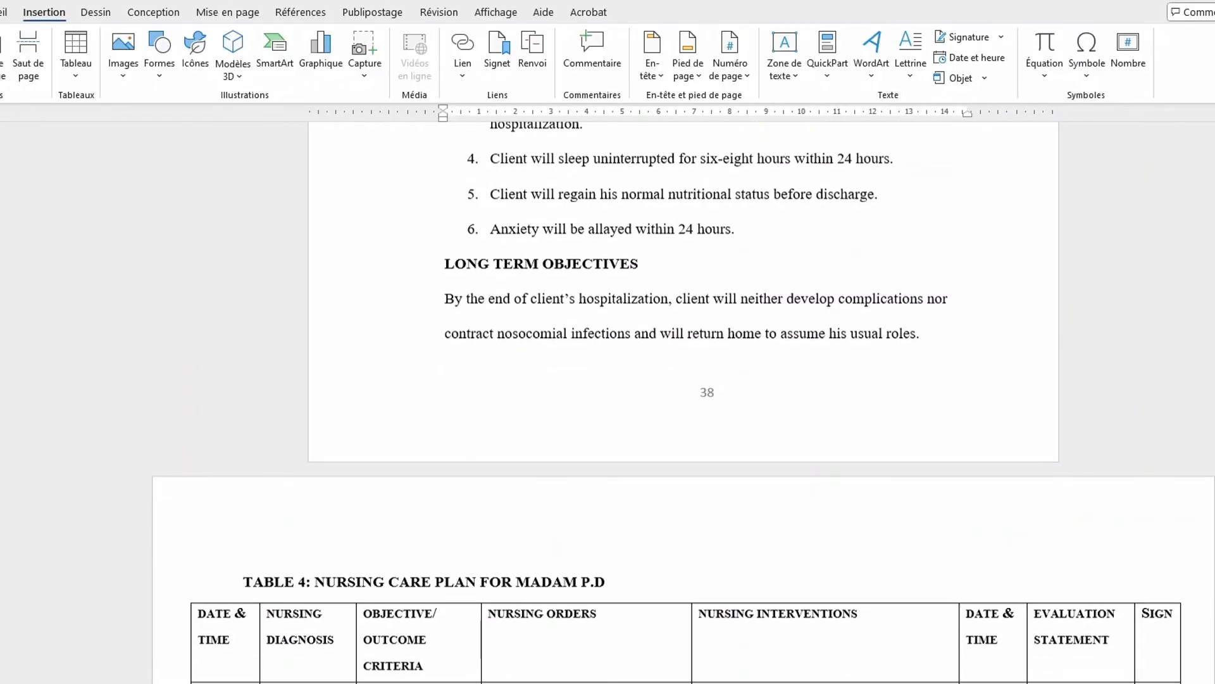
{"action": "scroll", "coordinate": [683, 380], "scroll_direction": "up", "scroll_amount": 15}
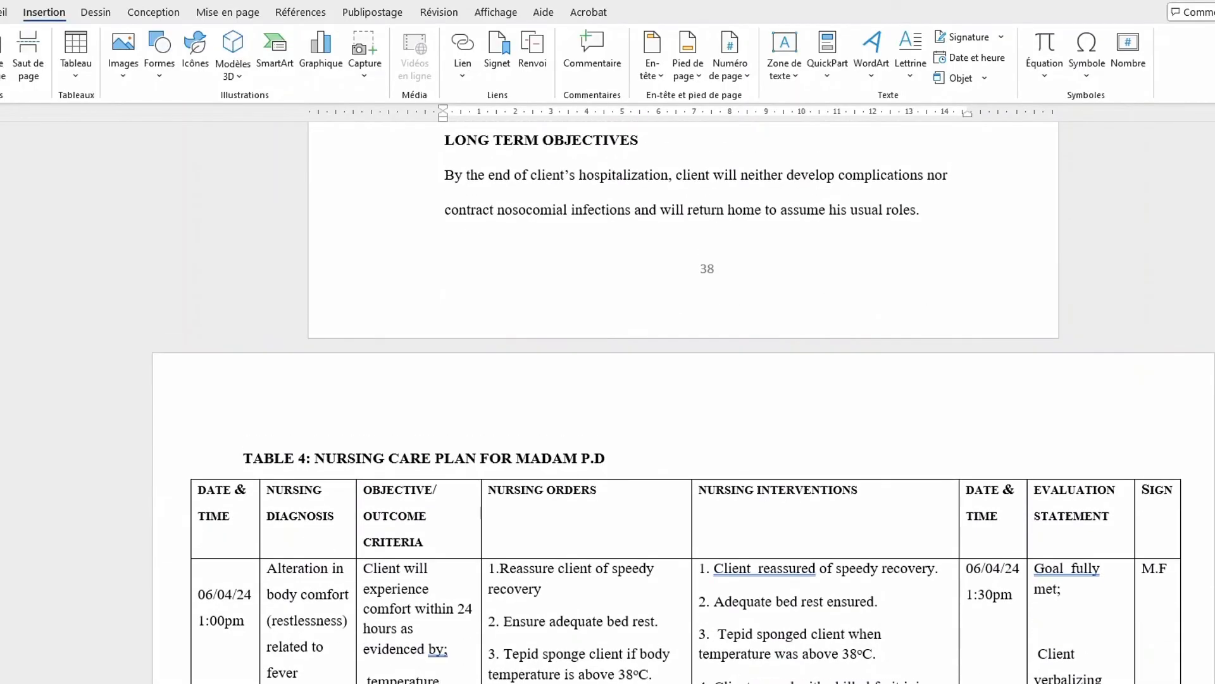
{"action": "scroll", "coordinate": [684, 380], "scroll_direction": "down", "scroll_amount": 20}
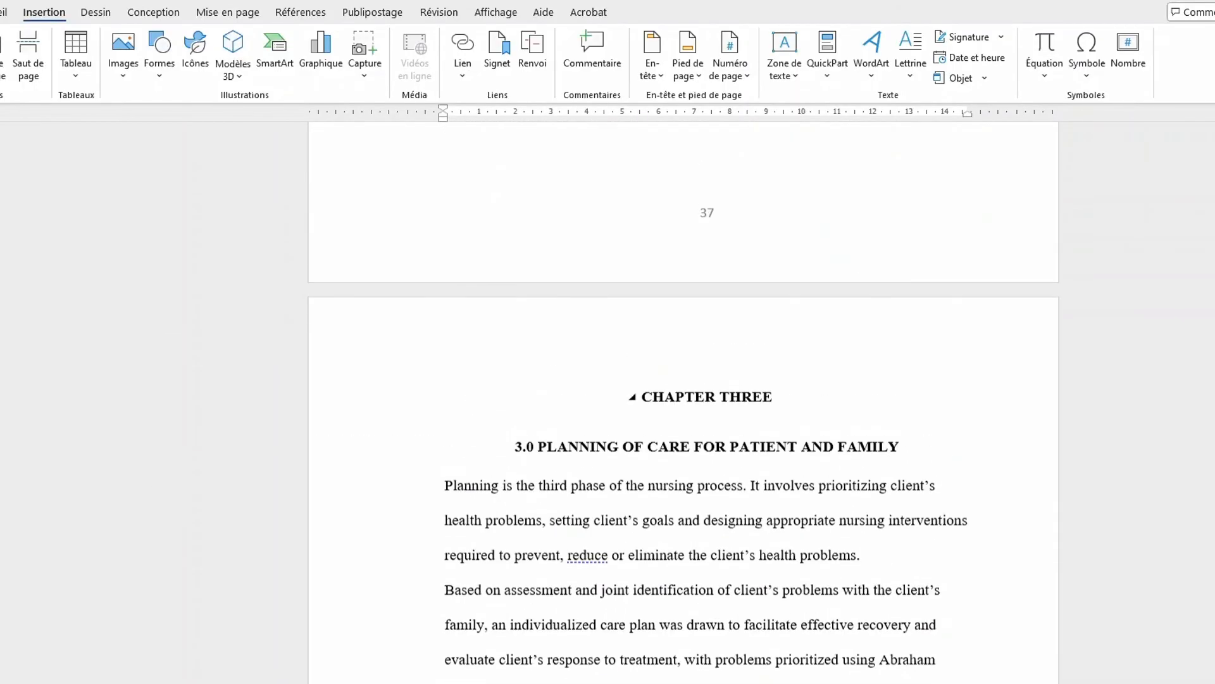
{"action": "scroll", "coordinate": [683, 380], "scroll_direction": "down", "scroll_amount": 20}
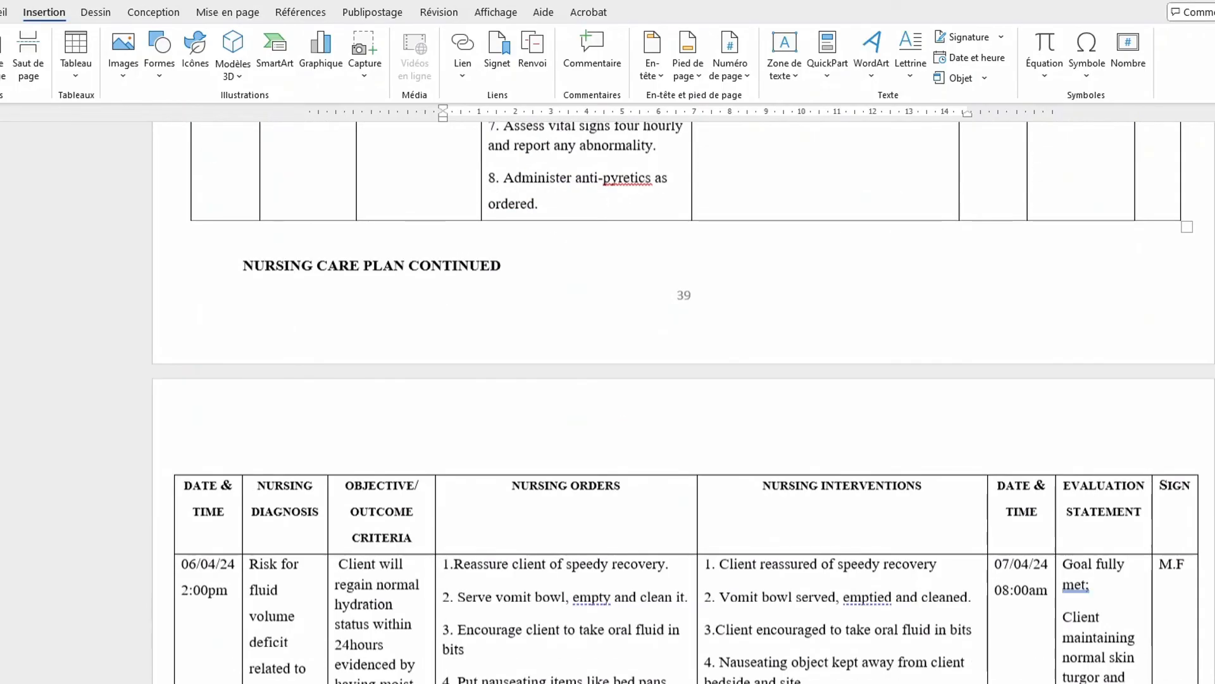
{"action": "scroll", "coordinate": [683, 380], "scroll_direction": "down", "scroll_amount": 20}
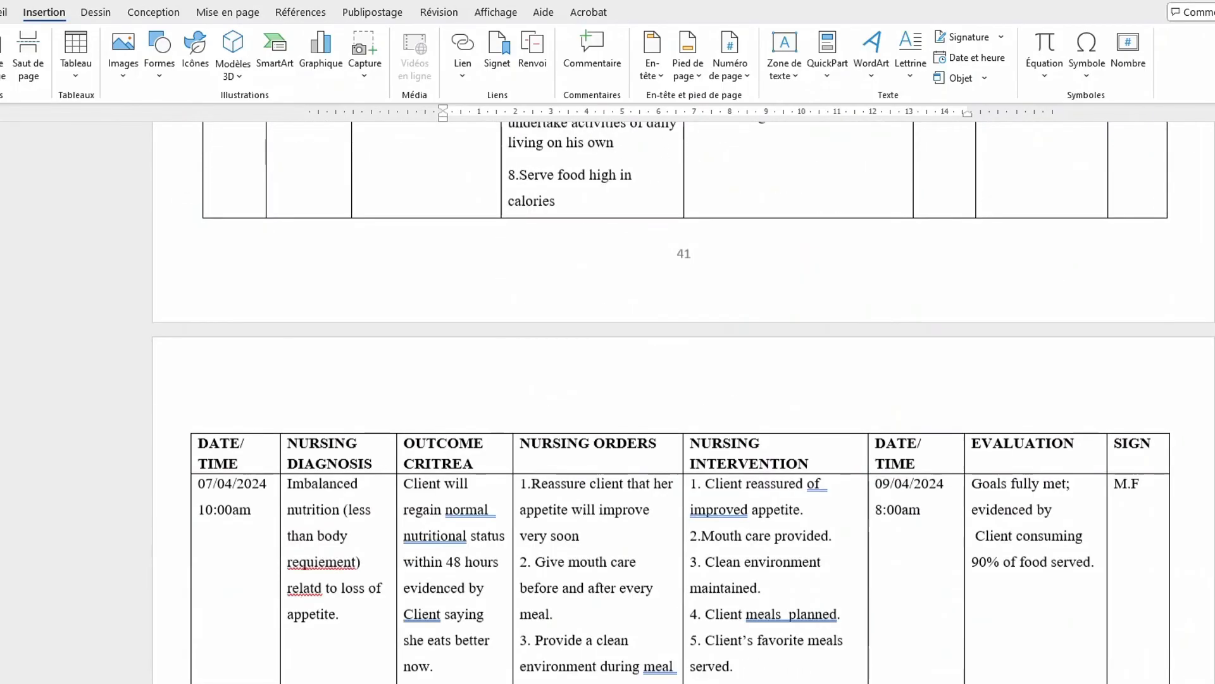
{"action": "scroll", "coordinate": [683, 380], "scroll_direction": "down", "scroll_amount": 20}
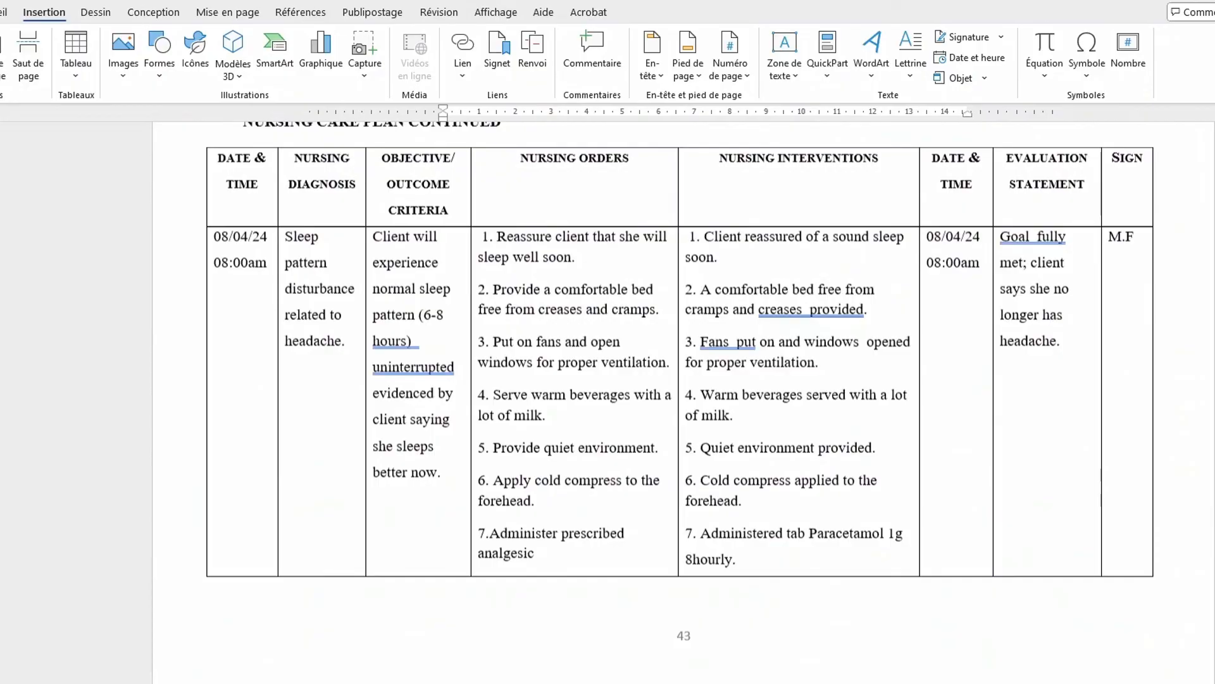
Step: Check the page numbers from the end of the nursing care plan through Chapter Four to the last page of the references
{"action": "scroll", "coordinate": [684, 380], "scroll_direction": "down", "scroll_amount": 15}
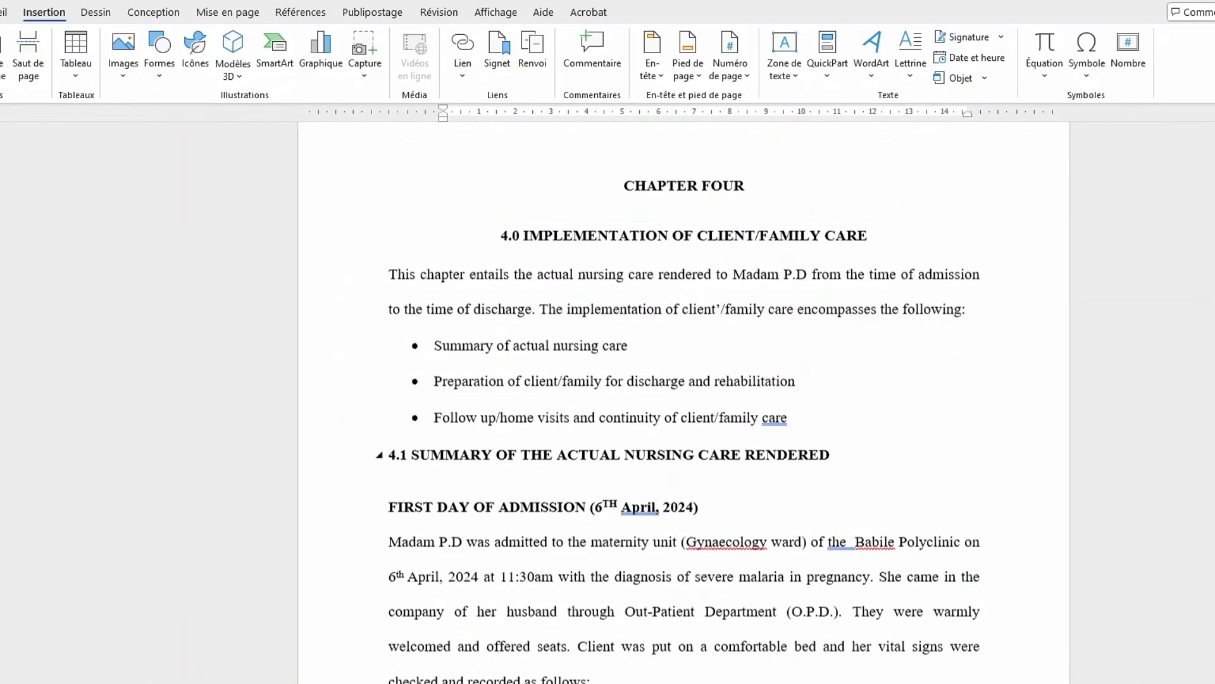
{"action": "scroll", "coordinate": [684, 380], "scroll_direction": "down", "scroll_amount": 5}
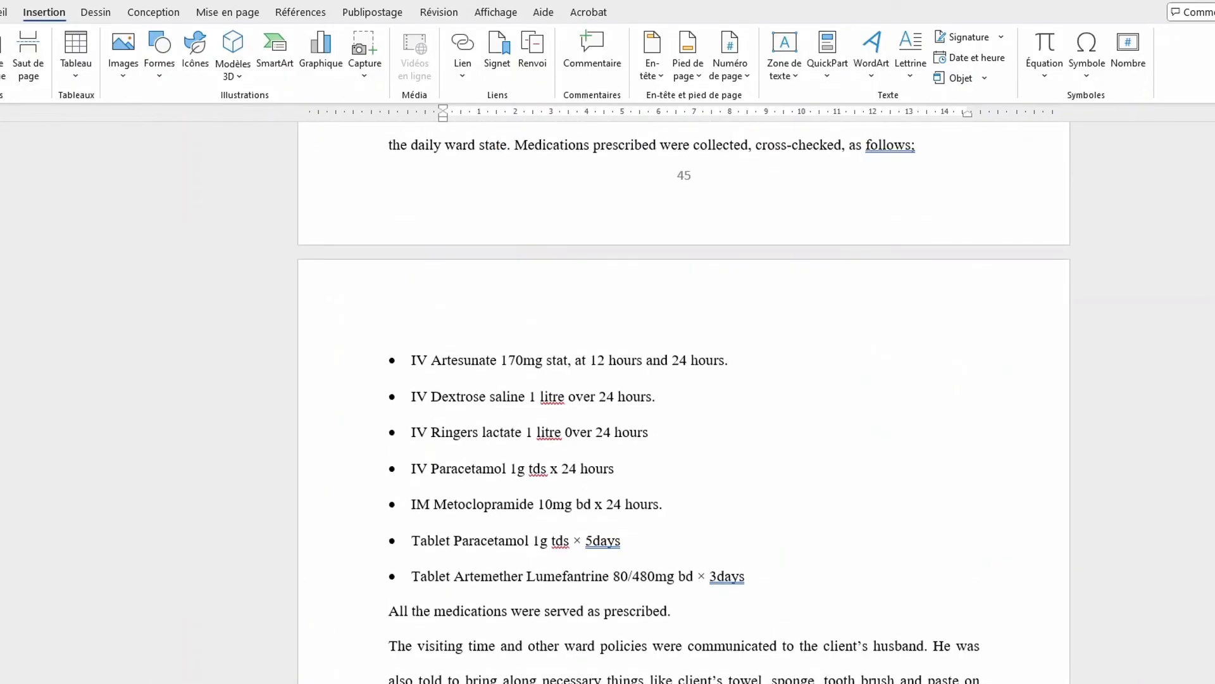
{"action": "scroll", "coordinate": [684, 380], "scroll_direction": "up", "scroll_amount": 5}
{"action": "scroll", "coordinate": [684, 380], "scroll_direction": "up", "scroll_amount": 8}
{"action": "scroll", "coordinate": [684, 379], "scroll_direction": "down", "scroll_amount": 4}
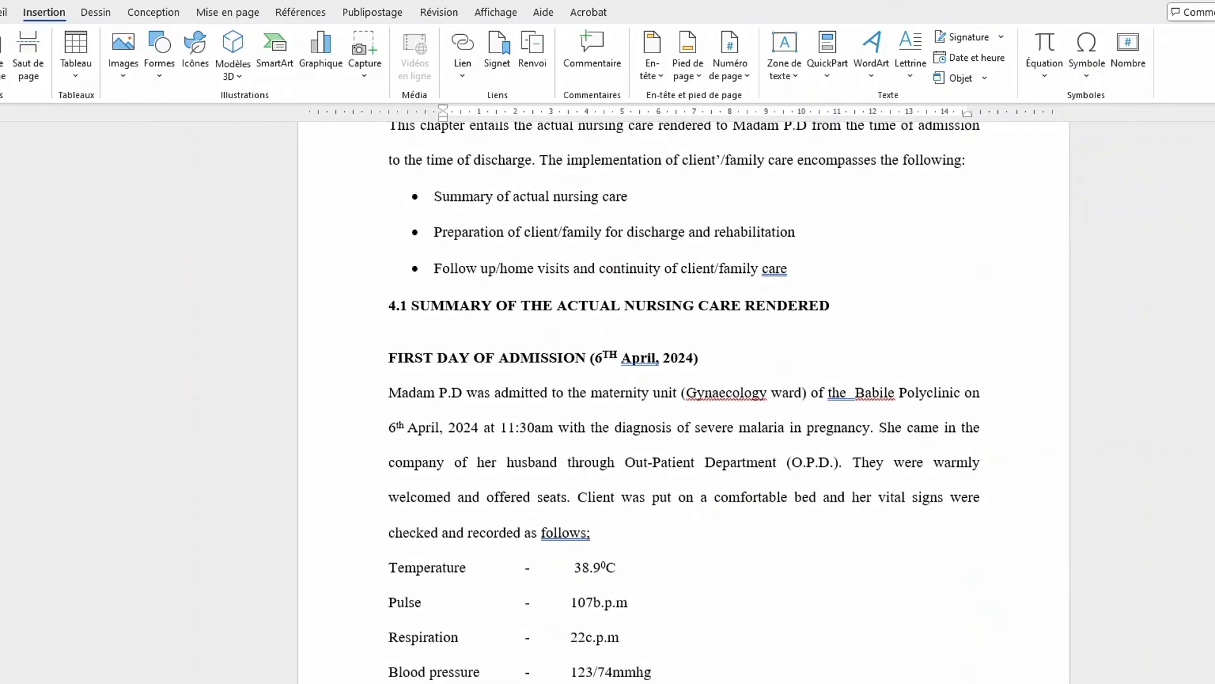
{"action": "scroll", "coordinate": [683, 380], "scroll_direction": "down", "scroll_amount": 20}
{"action": "scroll", "coordinate": [684, 380], "scroll_direction": "down", "scroll_amount": 15}
{"action": "scroll", "coordinate": [683, 380], "scroll_direction": "up", "scroll_amount": 5}
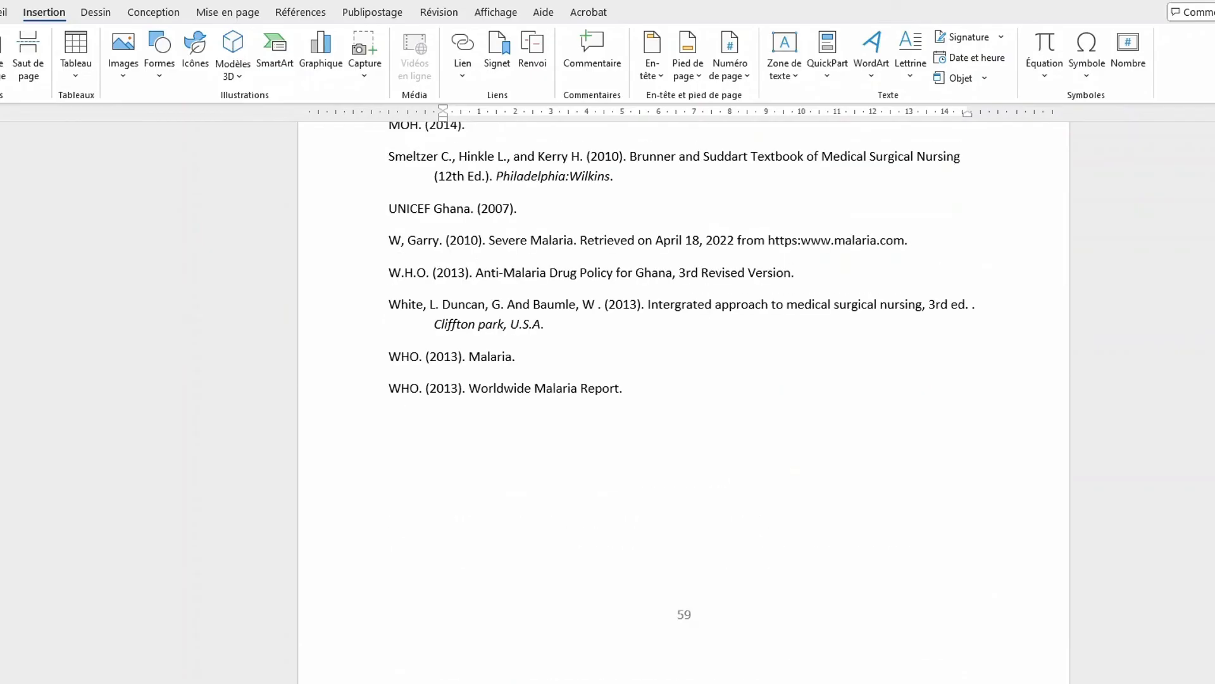
Step: Update the entire table of contents, not only its page numbers, and review the refreshed entries through Chapter Four
{"action": "scroll", "coordinate": [684, 379], "scroll_direction": "up", "scroll_amount": 20}
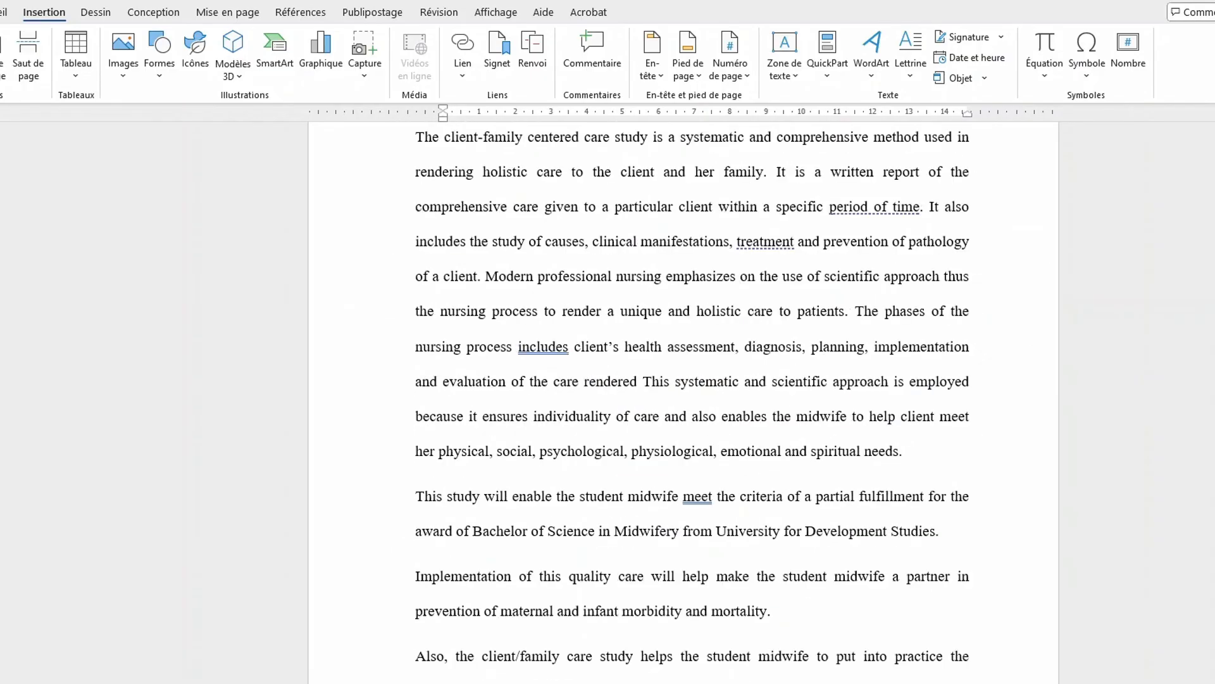
{"action": "scroll", "coordinate": [684, 380], "scroll_direction": "up", "scroll_amount": 15}
{"action": "scroll", "coordinate": [684, 380], "scroll_direction": "down", "scroll_amount": 10}
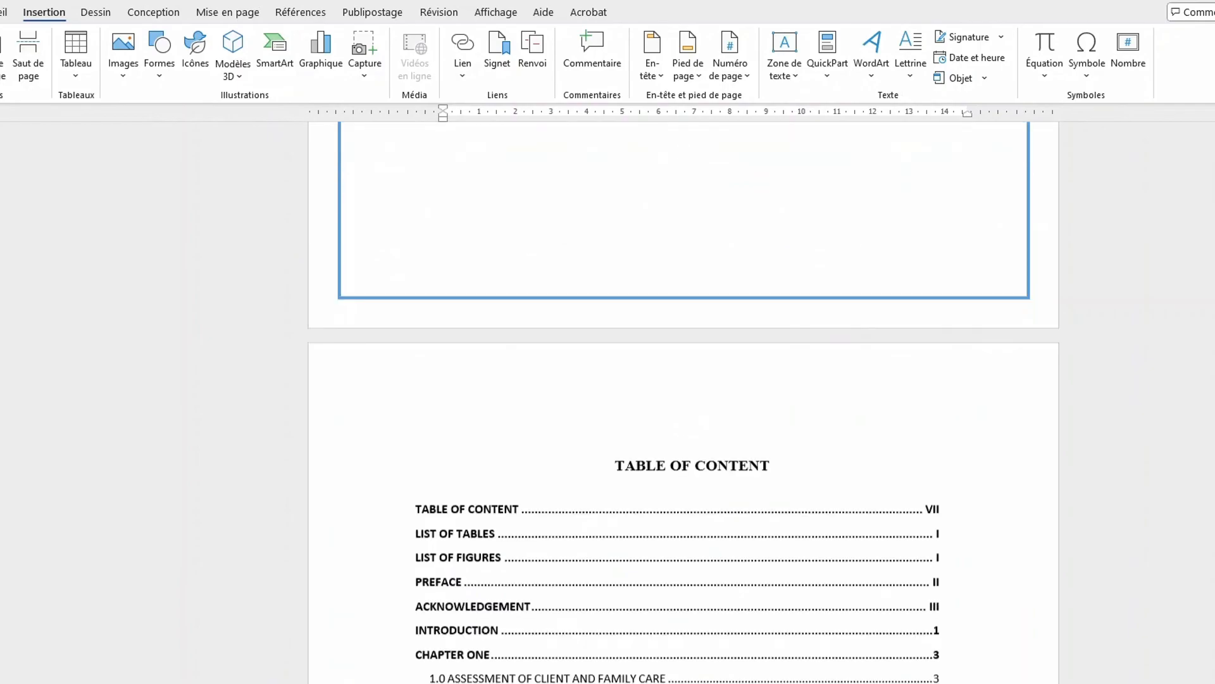
{"action": "scroll", "coordinate": [683, 379], "scroll_direction": "down", "scroll_amount": 5}
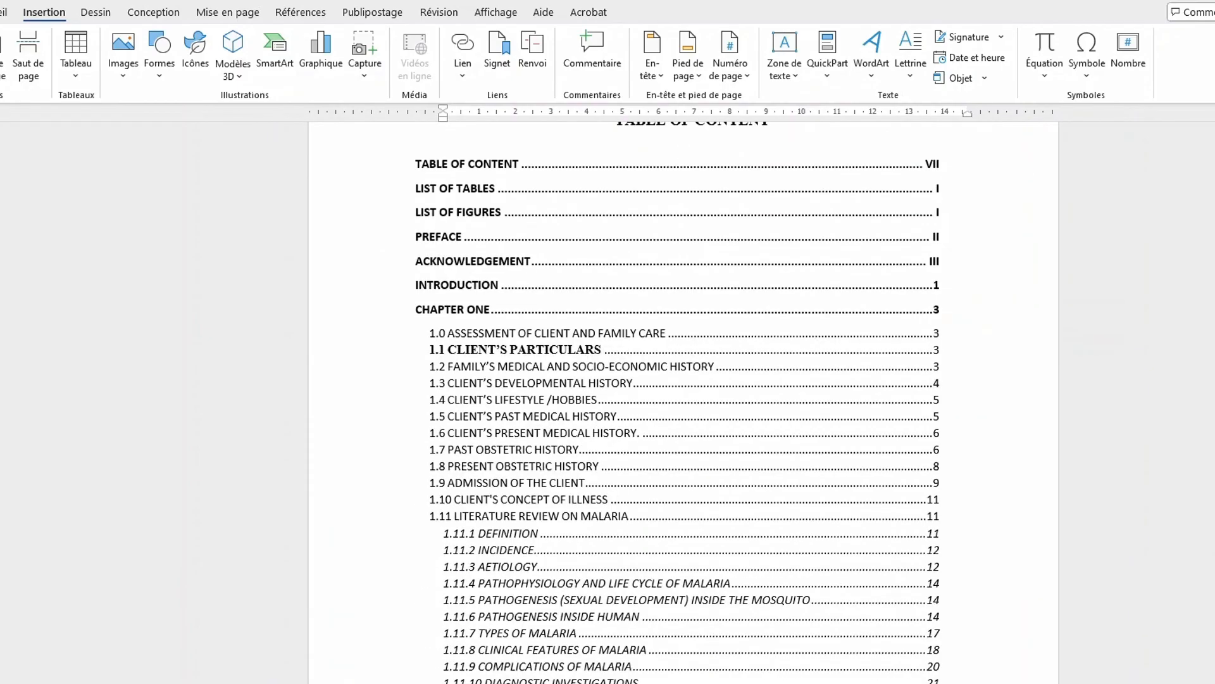
{"action": "scroll", "coordinate": [683, 380], "scroll_direction": "up", "scroll_amount": 1}
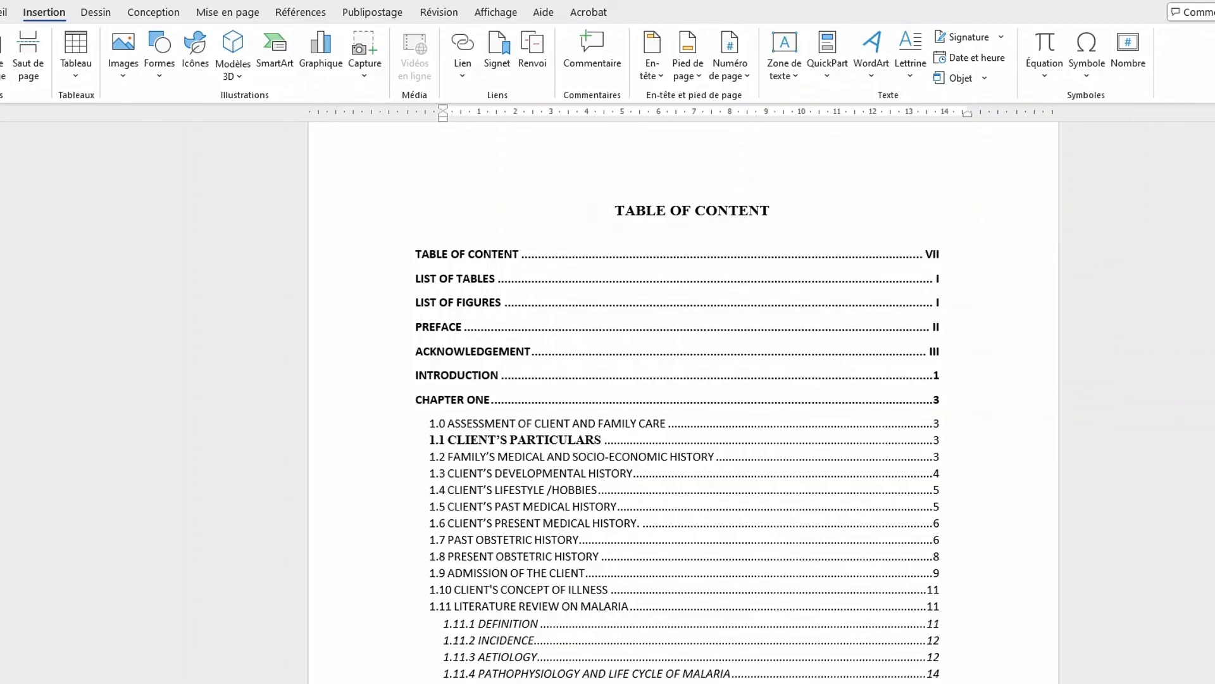
{"action": "right_click", "coordinate": [689, 283]}
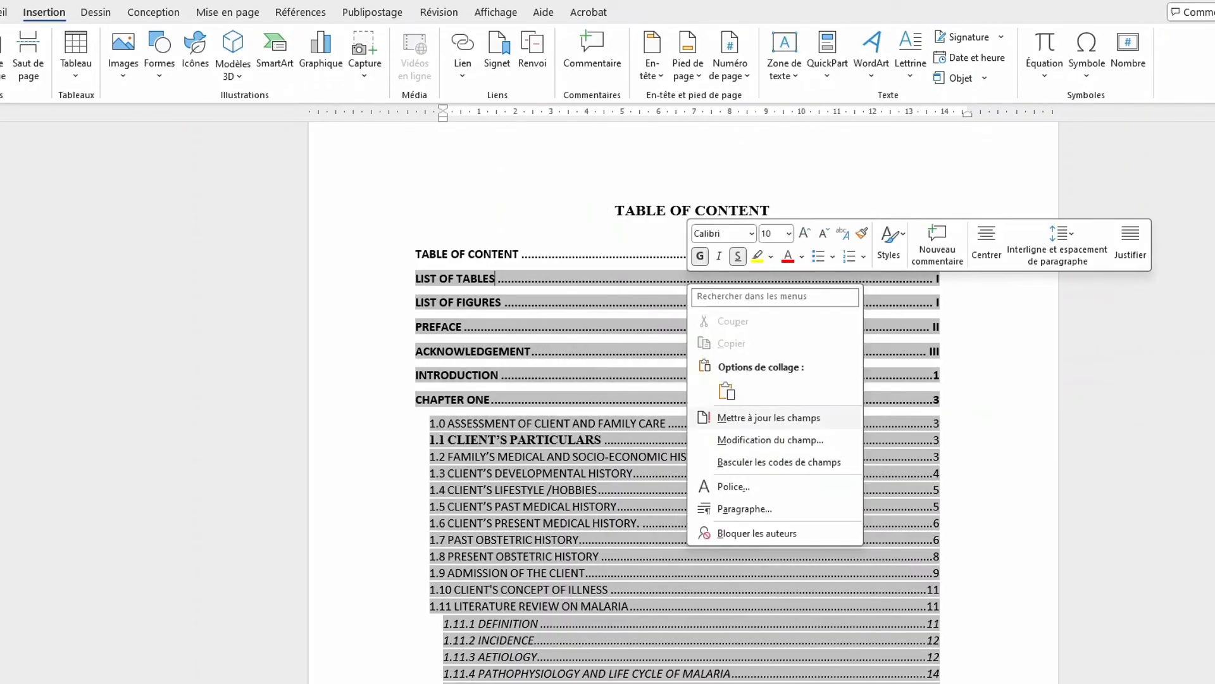
{"action": "left_click", "coordinate": [768, 418]}
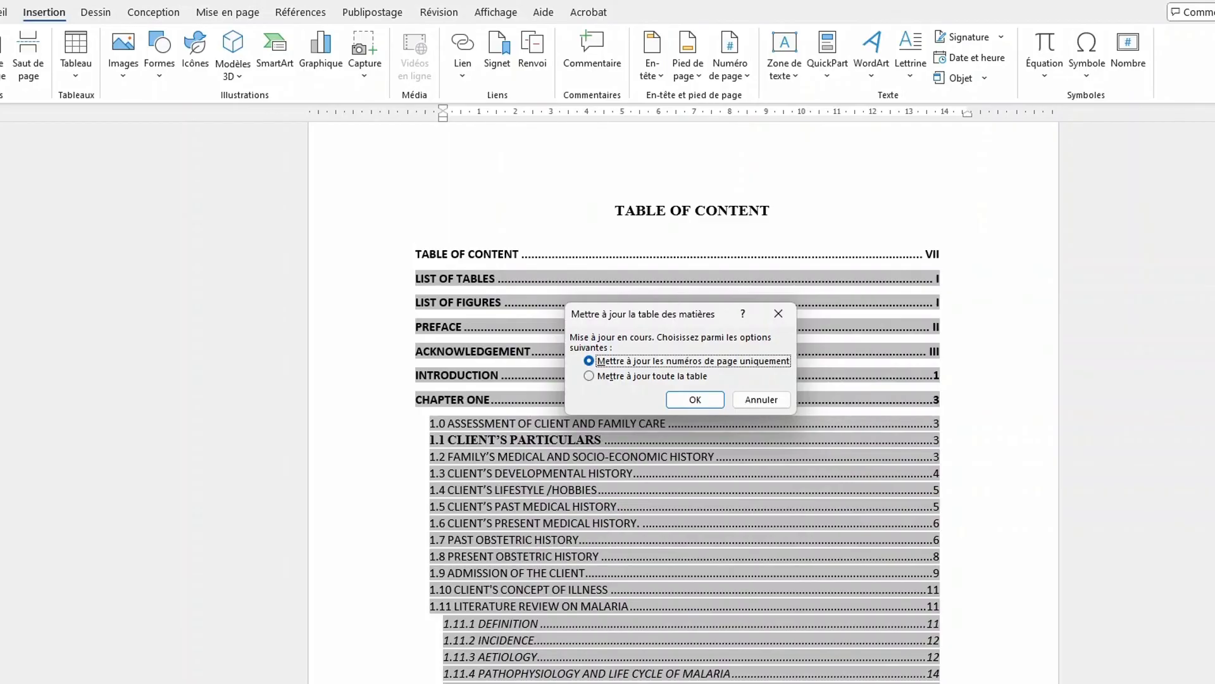
{"action": "left_click", "coordinate": [609, 376]}
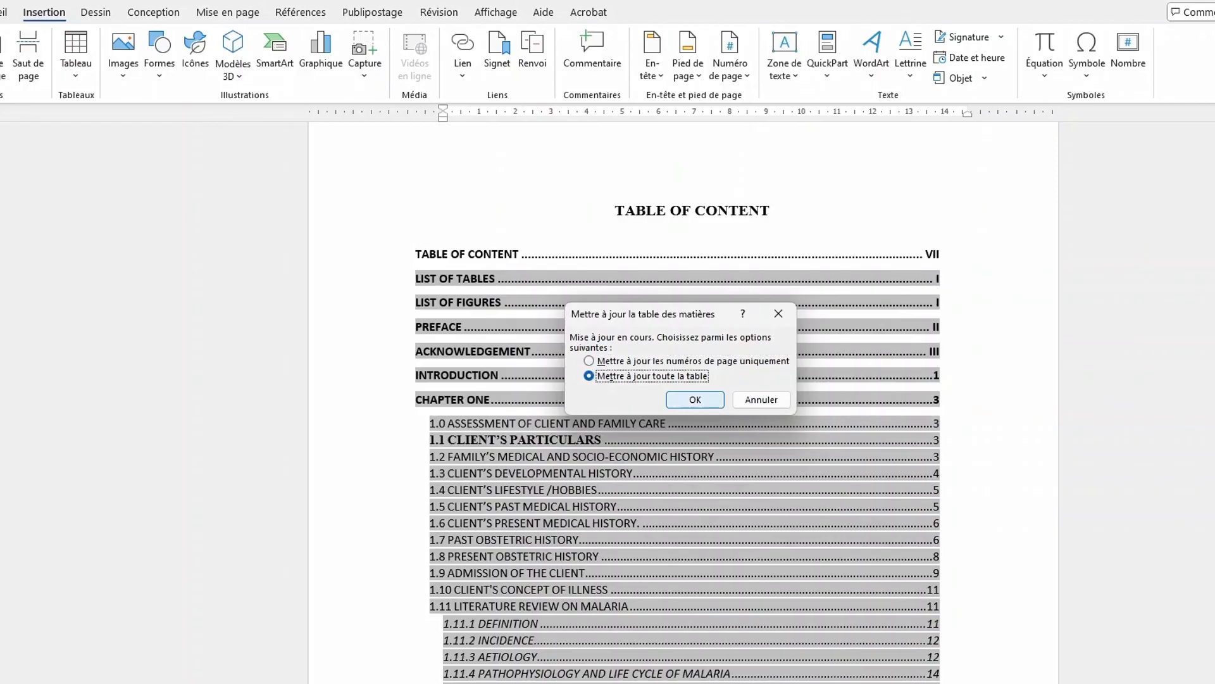
{"action": "left_click", "coordinate": [695, 399]}
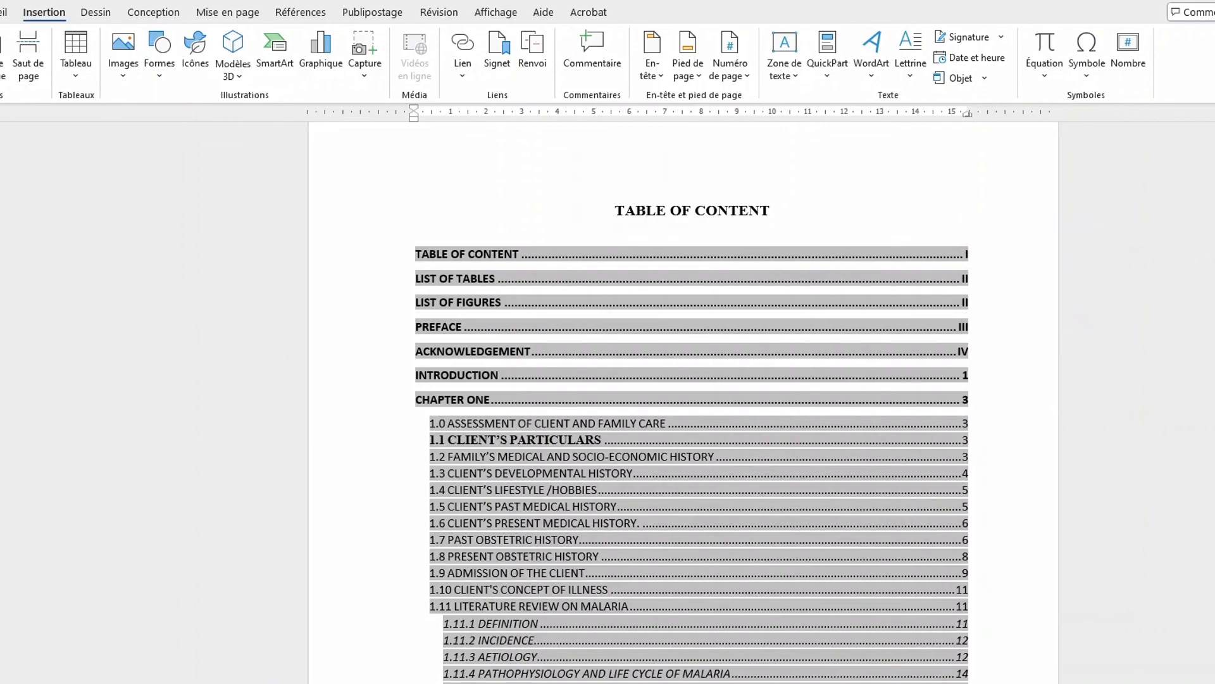
{"action": "scroll", "coordinate": [692, 403], "scroll_direction": "down", "scroll_amount": 3}
{"action": "scroll", "coordinate": [692, 403], "scroll_direction": "up", "scroll_amount": 1}
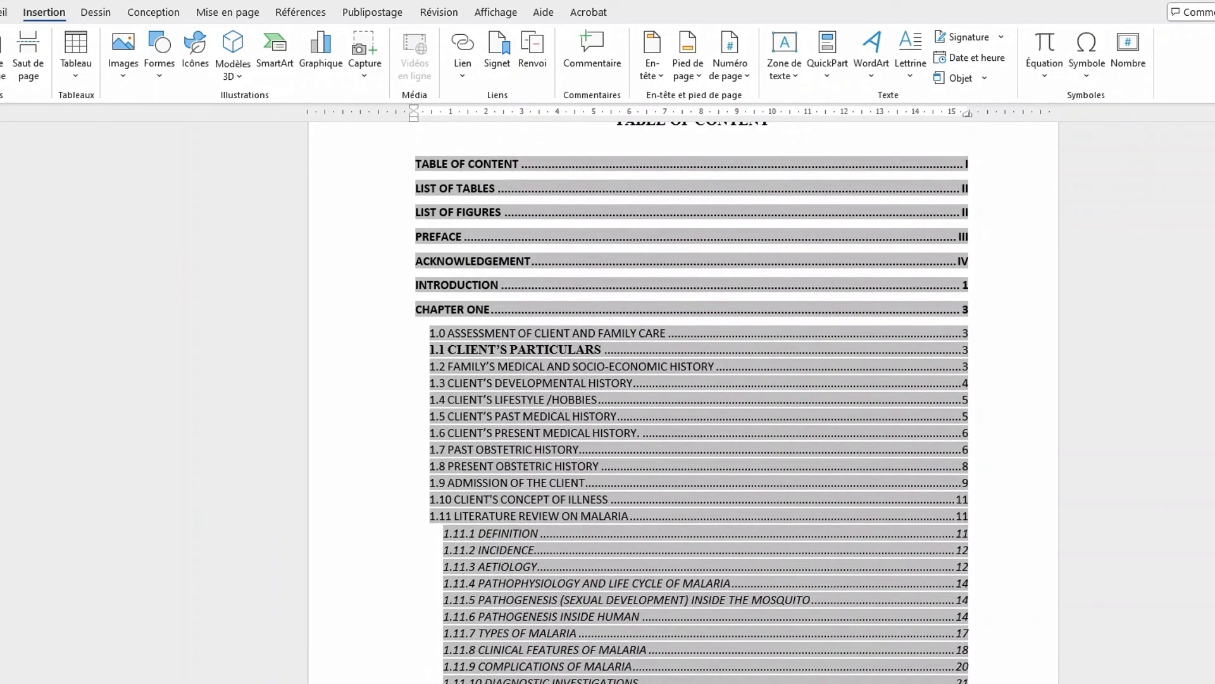
{"action": "scroll", "coordinate": [692, 403], "scroll_direction": "down", "scroll_amount": 9}
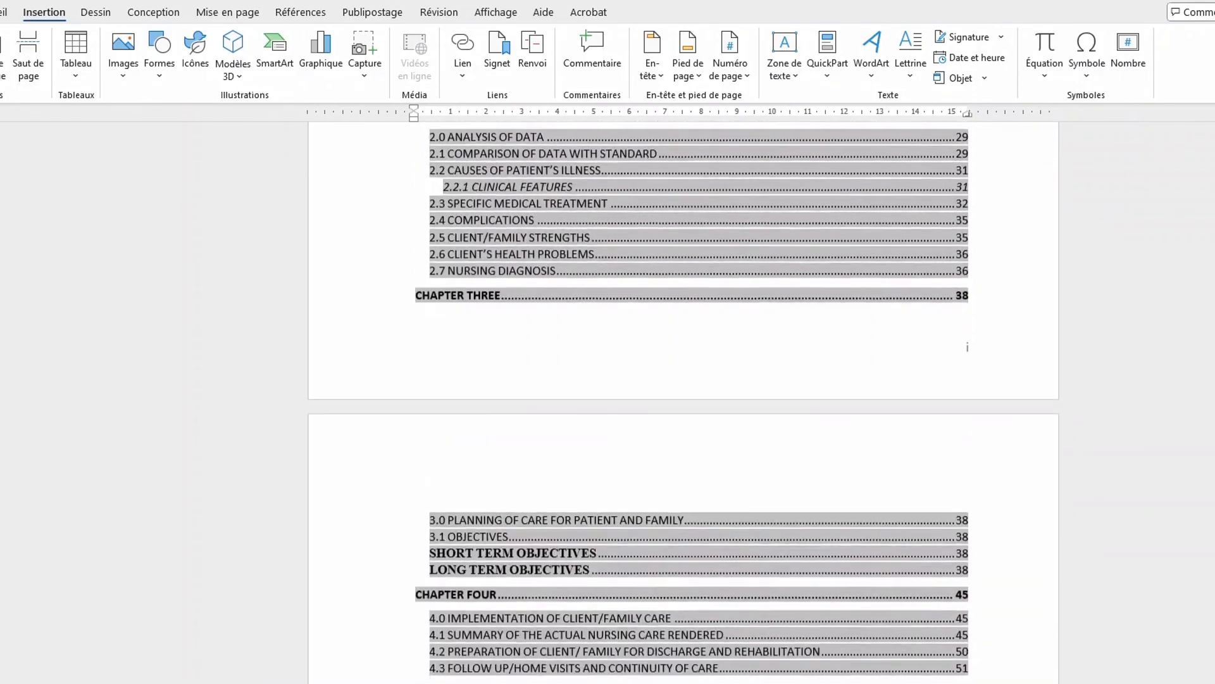
{"action": "scroll", "coordinate": [684, 403], "scroll_direction": "up", "scroll_amount": 15}
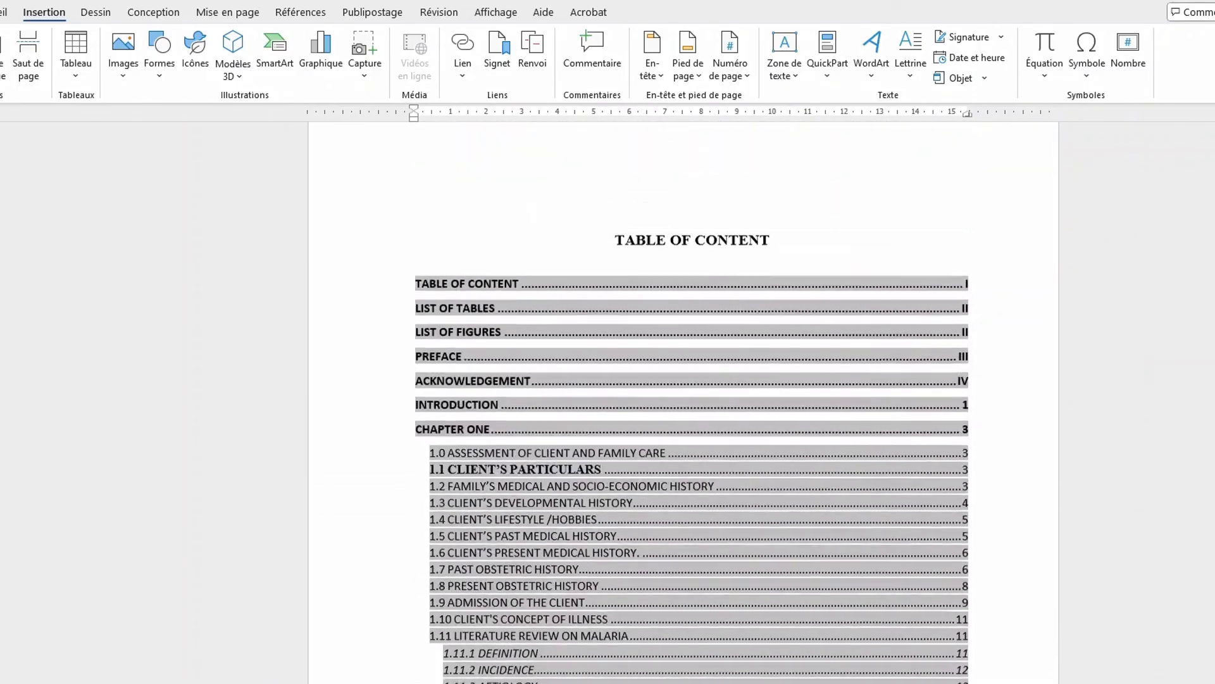